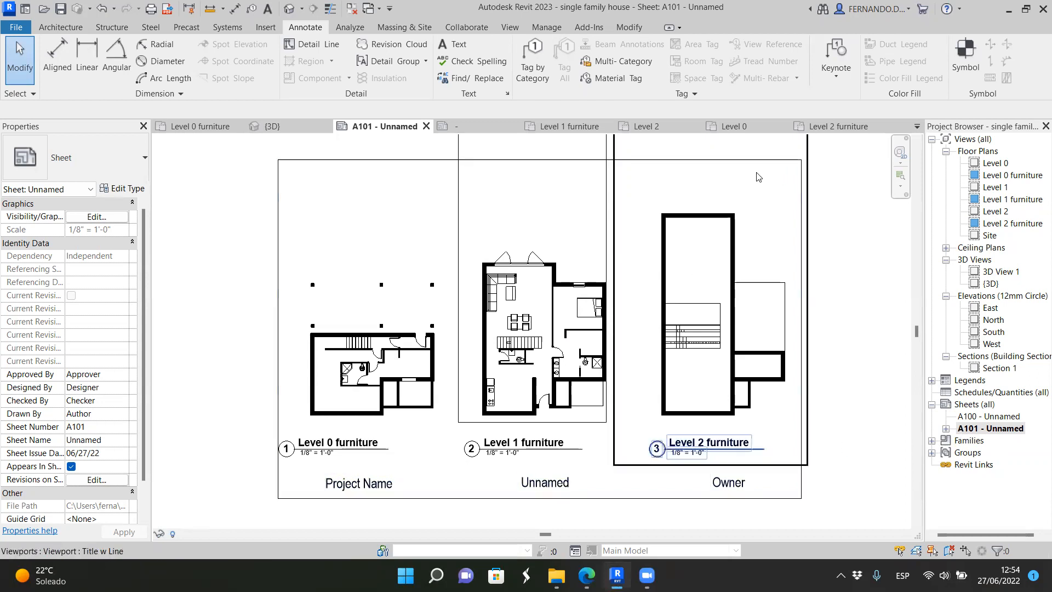
Step: Set the project name in sheet A101's title block to "Single Family House"
{"action": "left_click", "coordinate": [508, 469]}
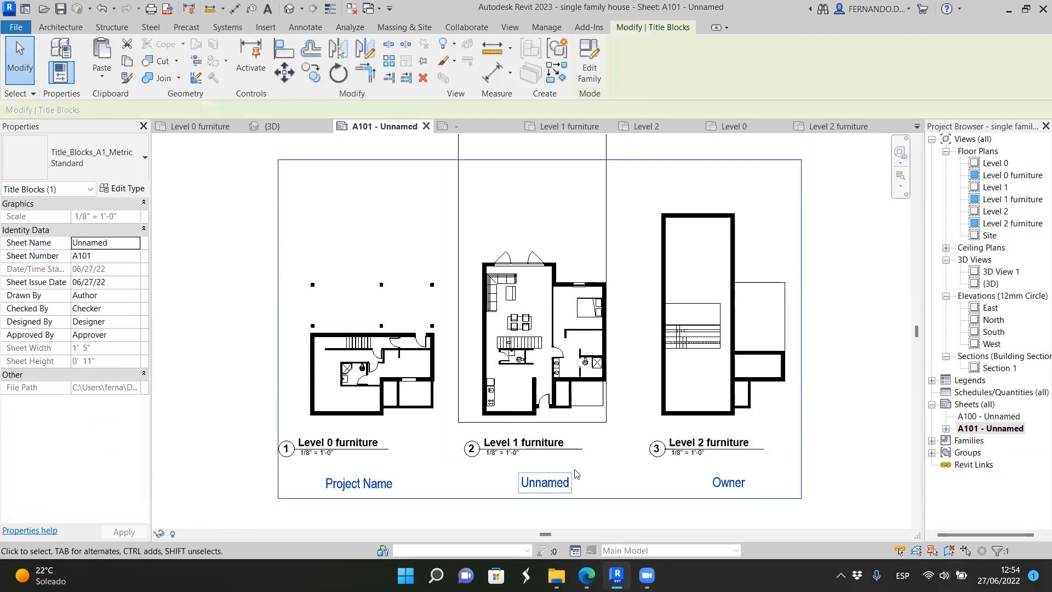
{"action": "left_click", "coordinate": [360, 483]}
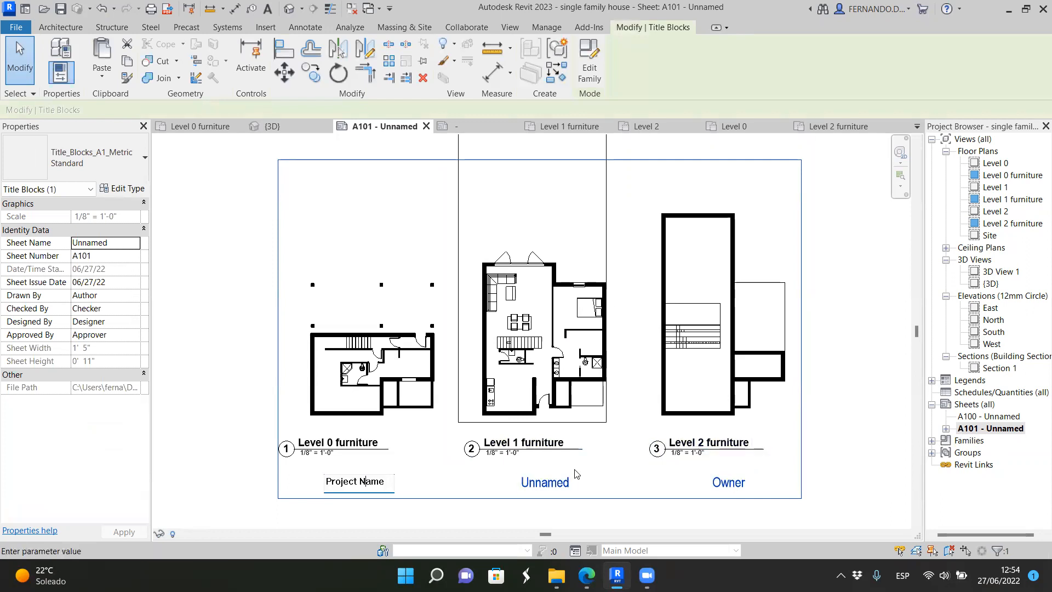
{"action": "key", "text": "shift+End"}
{"action": "key", "text": "Home"}
{"action": "key", "text": "shift+End"}
{"action": "type", "text": "Si"}
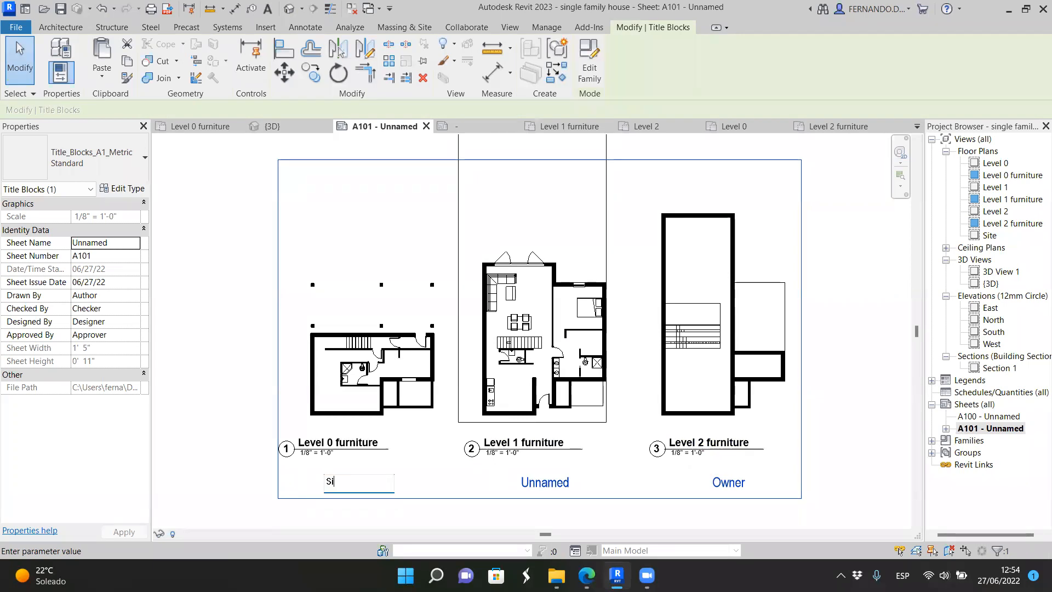
{"action": "type", "text": "ngle Family House"}
{"action": "left_click", "coordinate": [301, 540]}
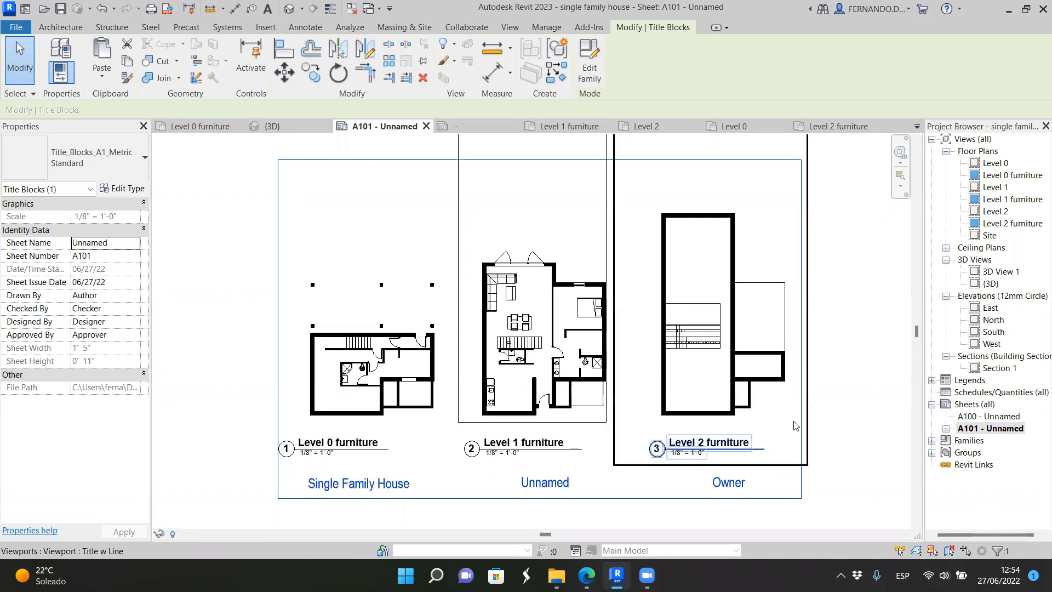
Step: Replace the owner text in the title block with "Your name"
{"action": "left_click", "coordinate": [728, 483]}
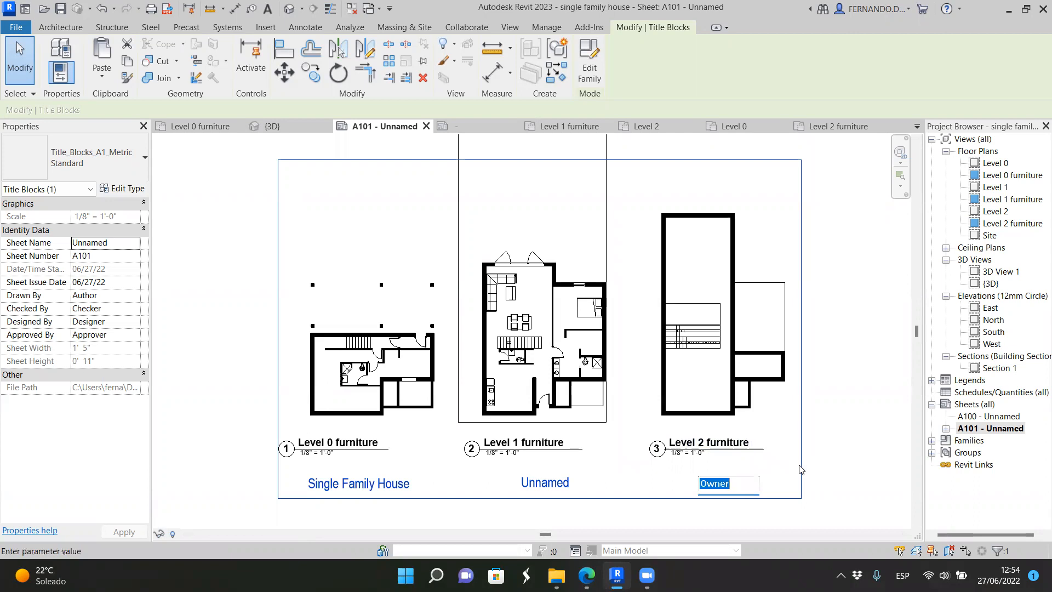
{"action": "type", "text": "Your name"}
{"action": "left_click", "coordinate": [883, 461]}
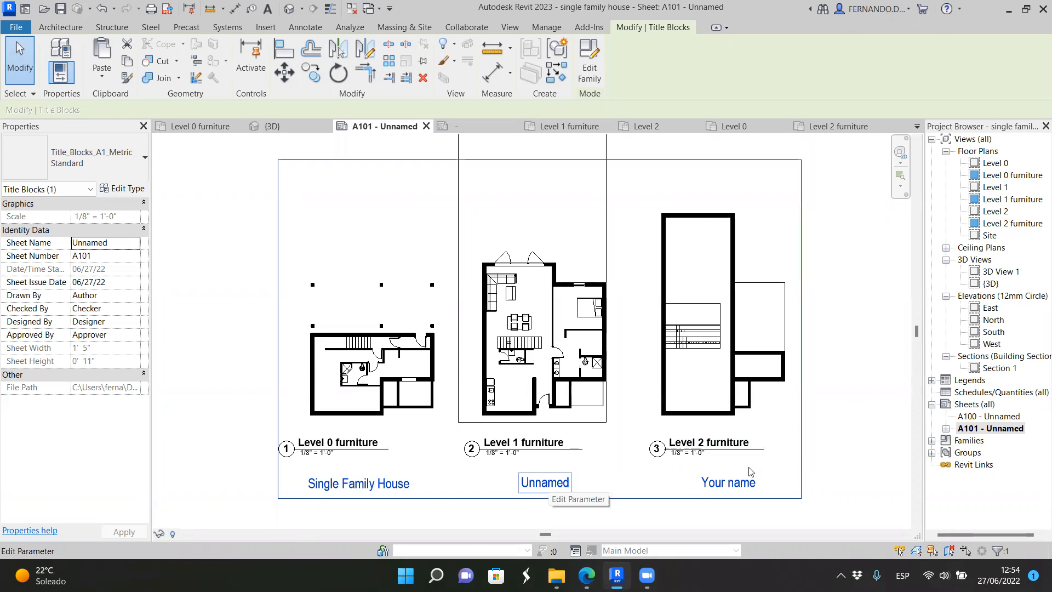
Step: Rename sheet A101 to "Floor plan with furniture" through its title block label
{"action": "left_click", "coordinate": [547, 483]}
{"action": "key", "text": "ctrl+a"}
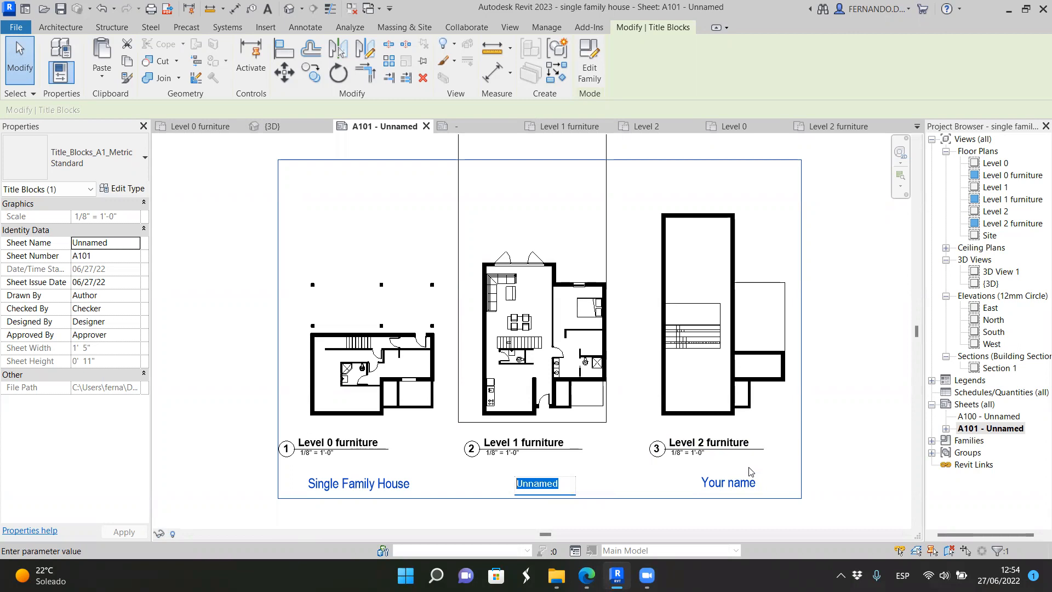
{"action": "type", "text": "F"}
{"action": "type", "text": "loor p"}
{"action": "type", "text": "lan with fu"}
{"action": "type", "text": "rniture"}
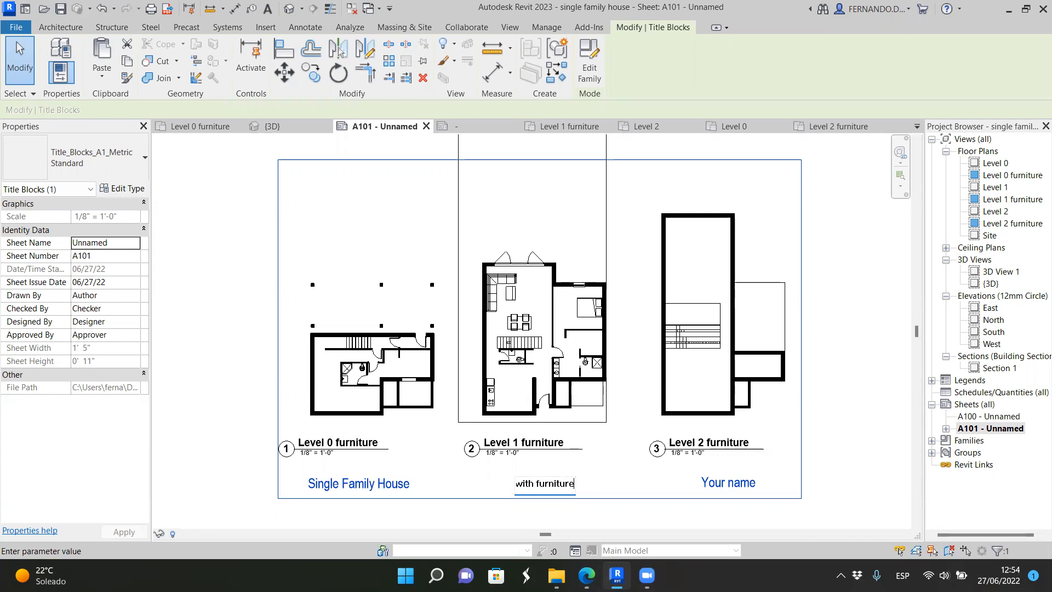
{"action": "left_click", "coordinate": [834, 445]}
{"action": "left_click", "coordinate": [839, 438]}
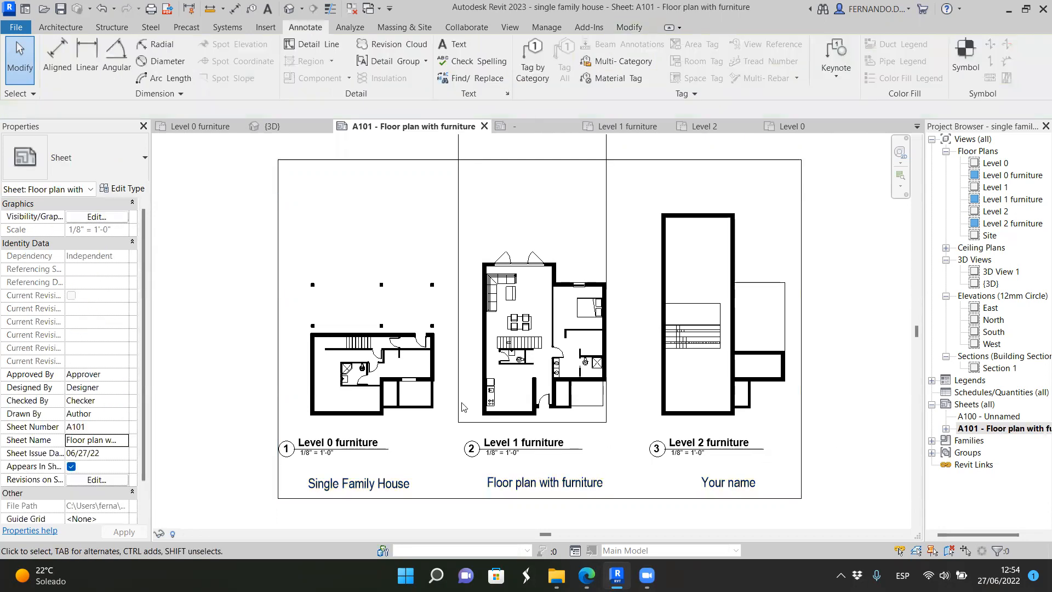
{"action": "scroll", "coordinate": [457, 398], "scroll_direction": "down", "scroll_amount": 3}
{"action": "scroll", "coordinate": [465, 453], "scroll_direction": "up", "scroll_amount": 2}
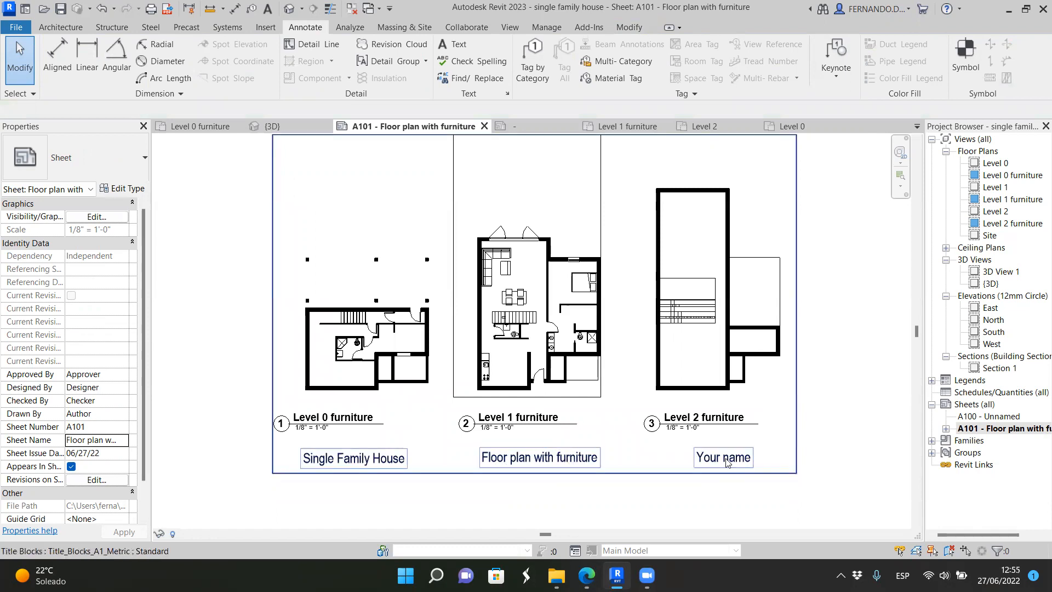
{"action": "scroll", "coordinate": [751, 208], "scroll_direction": "down", "scroll_amount": 2}
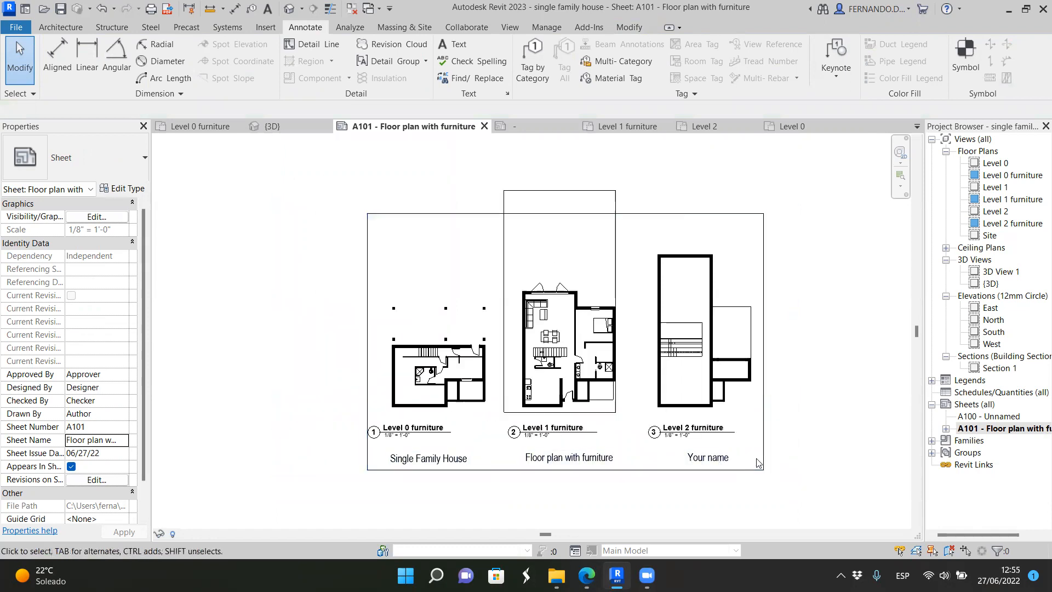
{"action": "scroll", "coordinate": [754, 207], "scroll_direction": "up", "scroll_amount": 1}
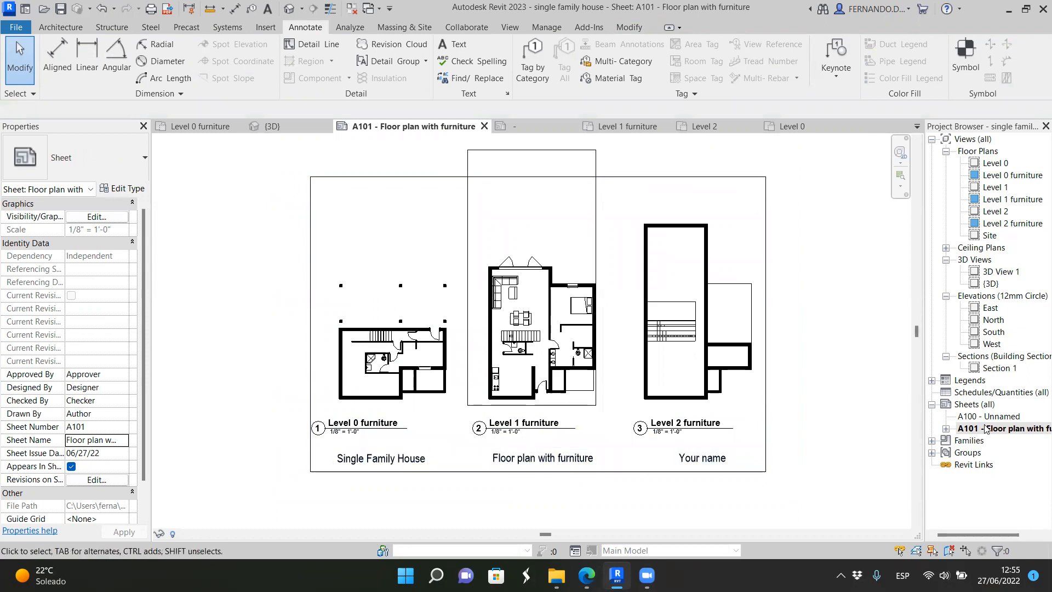
{"action": "right_click", "coordinate": [981, 403]}
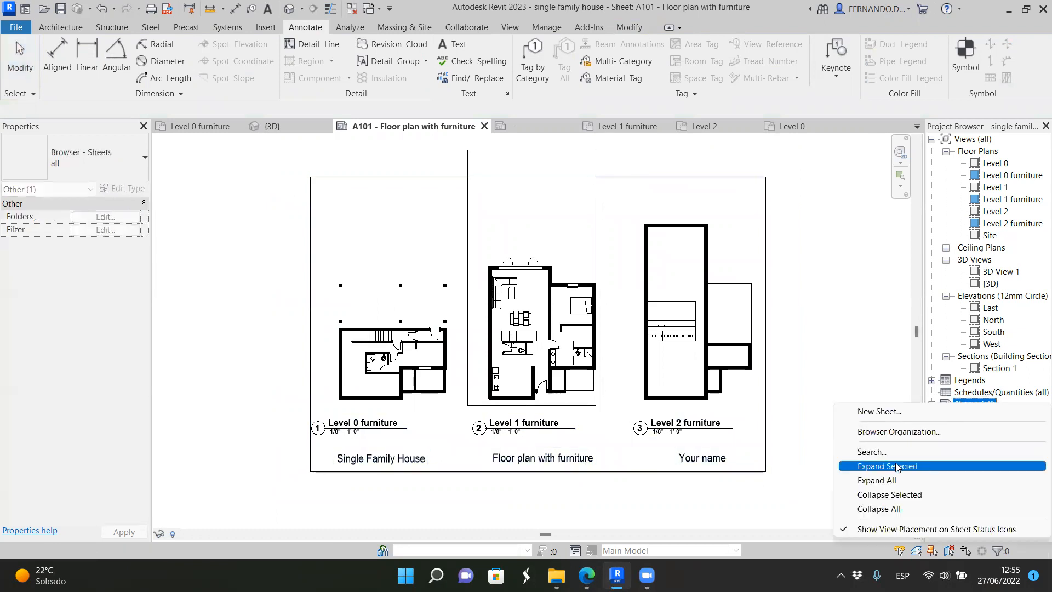
{"action": "left_click", "coordinate": [892, 415]}
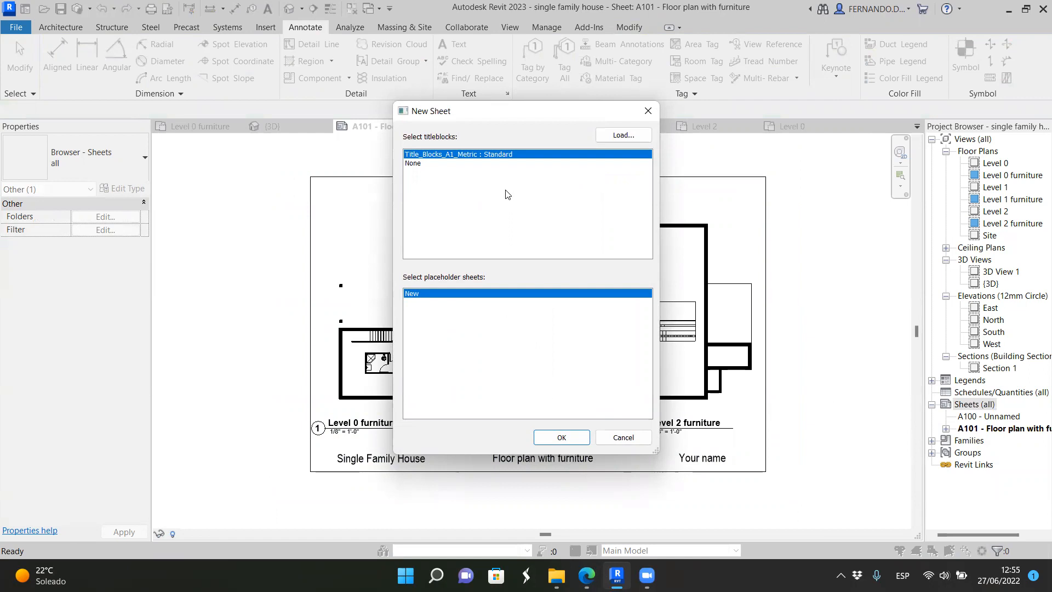
{"action": "left_click", "coordinate": [623, 438]}
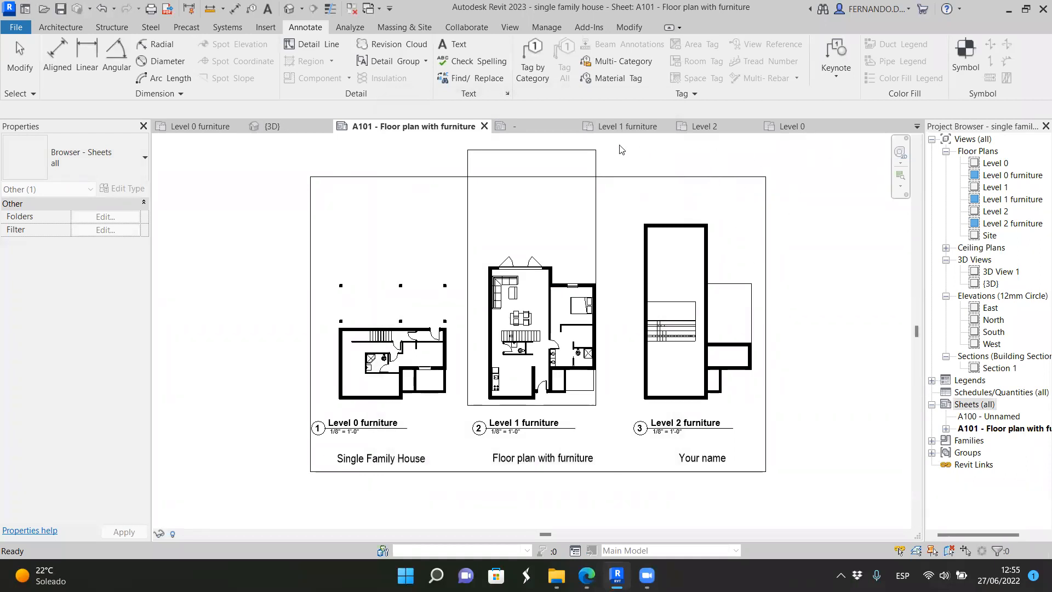
Step: Load the Title_Blocks_A1_Metric family into single family house.rvt, dismissing the save reminder
{"action": "left_click", "coordinate": [536, 131]}
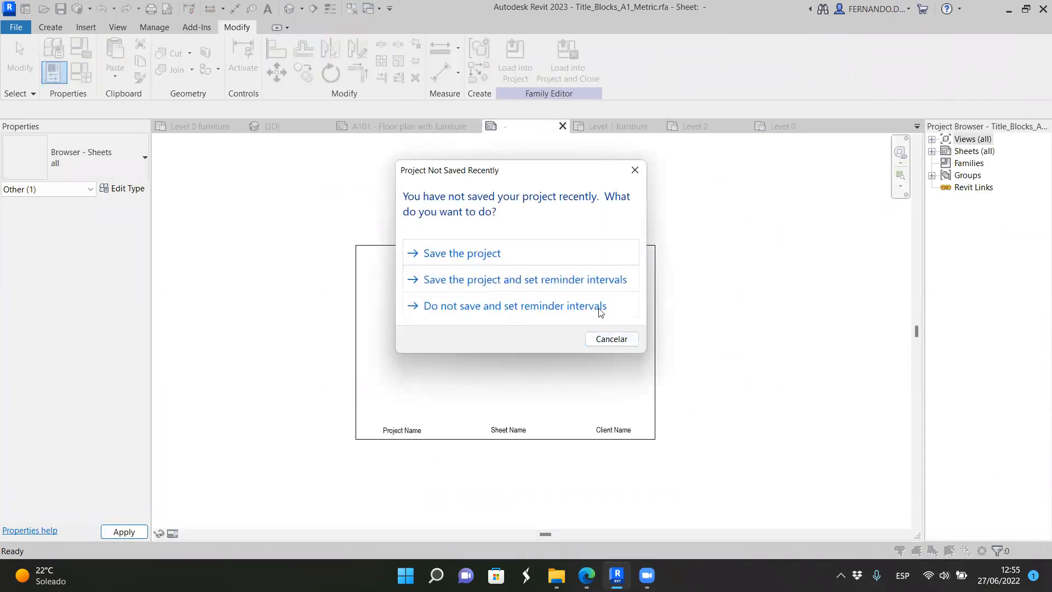
{"action": "left_click", "coordinate": [612, 338]}
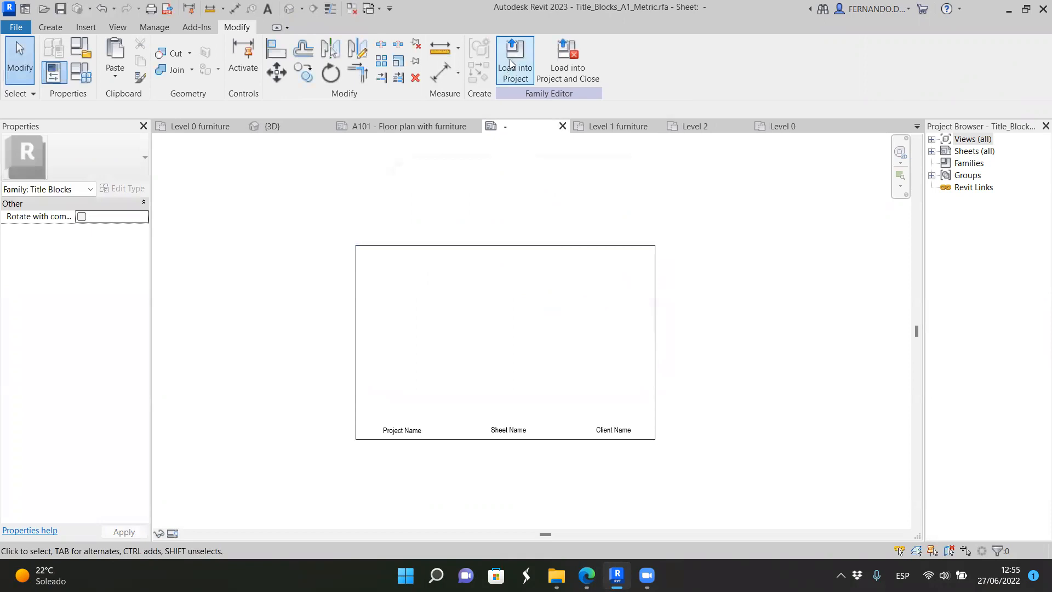
{"action": "left_click", "coordinate": [514, 62]}
{"action": "left_click", "coordinate": [495, 214]}
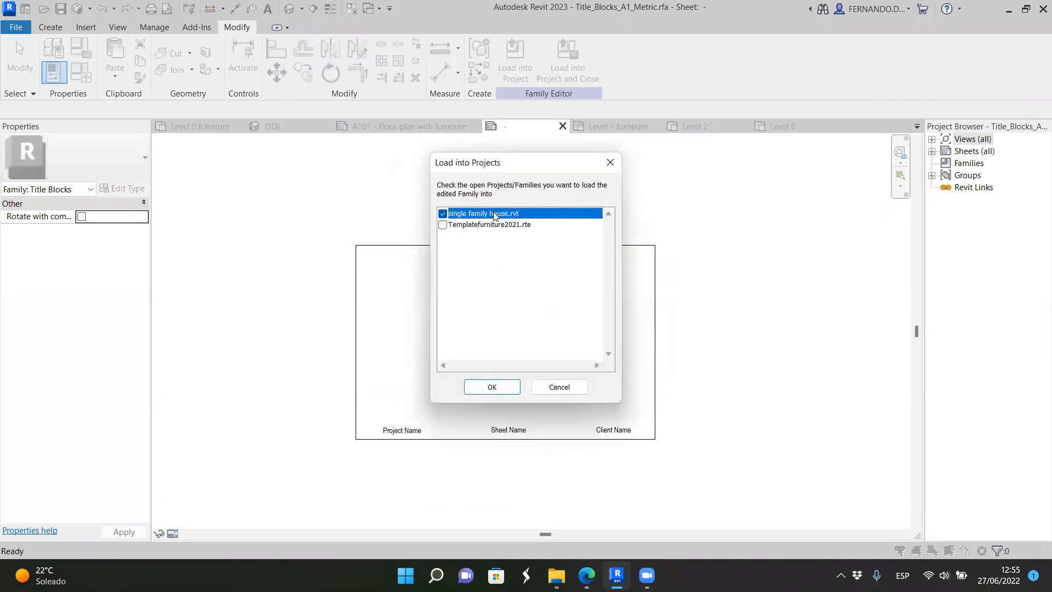
{"action": "left_click", "coordinate": [489, 388]}
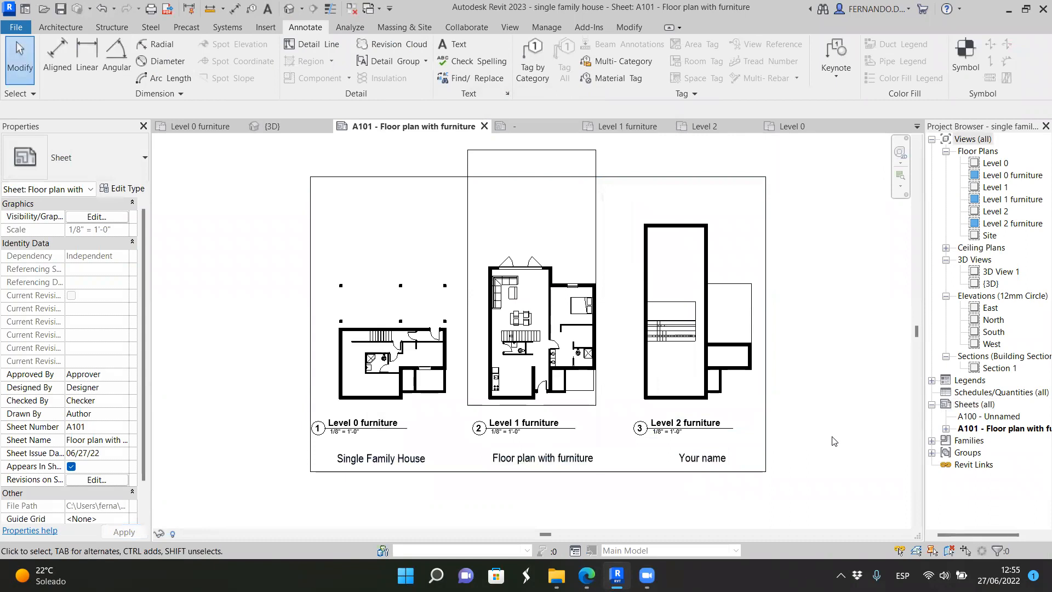
Step: Duplicate sheet A101 as an empty sheet
{"action": "right_click", "coordinate": [997, 430]}
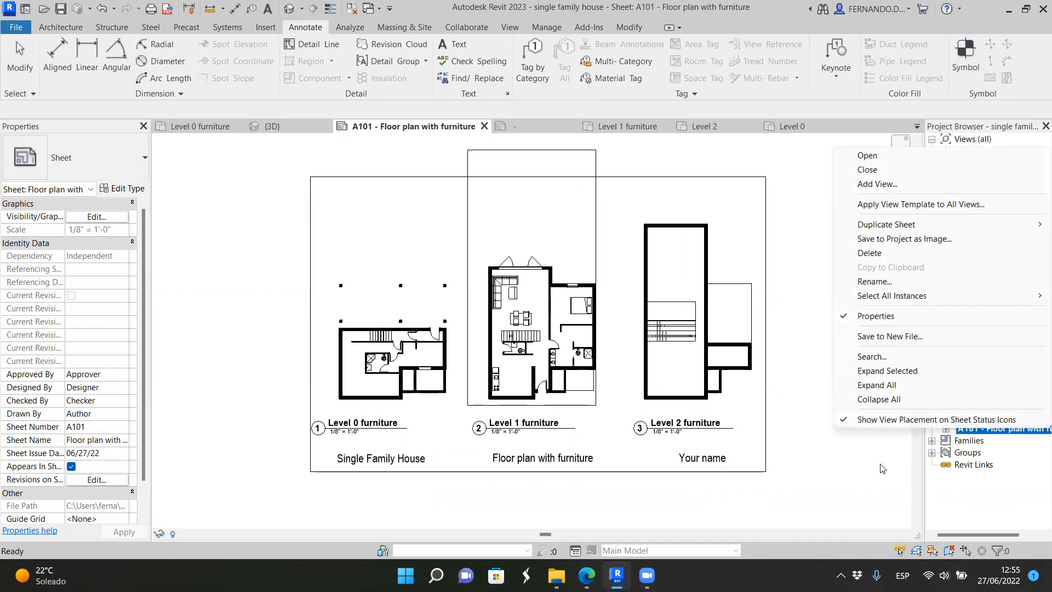
{"action": "left_click", "coordinate": [807, 312]}
{"action": "right_click", "coordinate": [991, 432]}
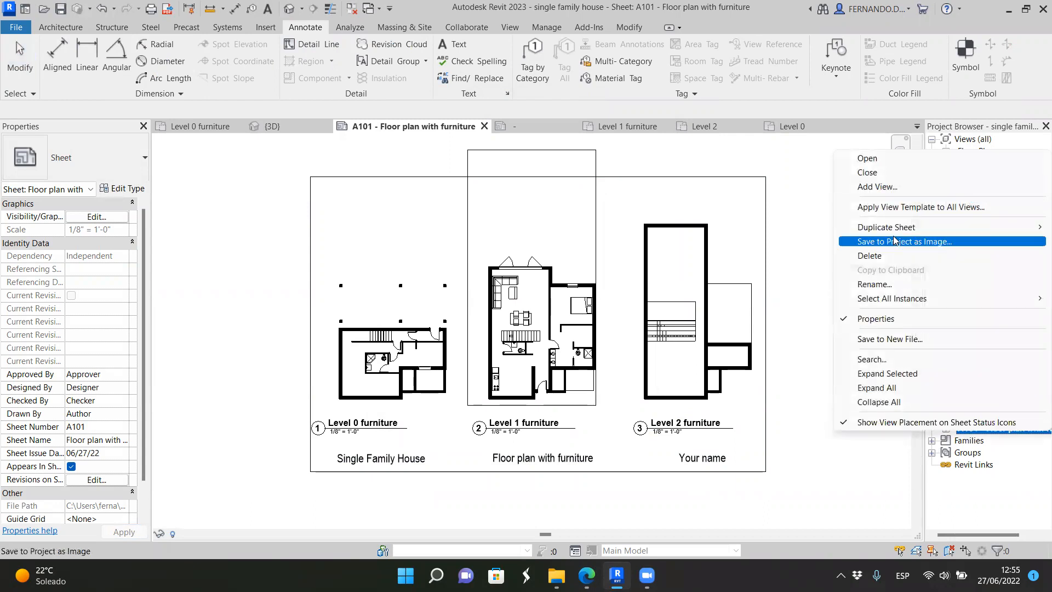
{"action": "mouse_move", "coordinate": [895, 229]}
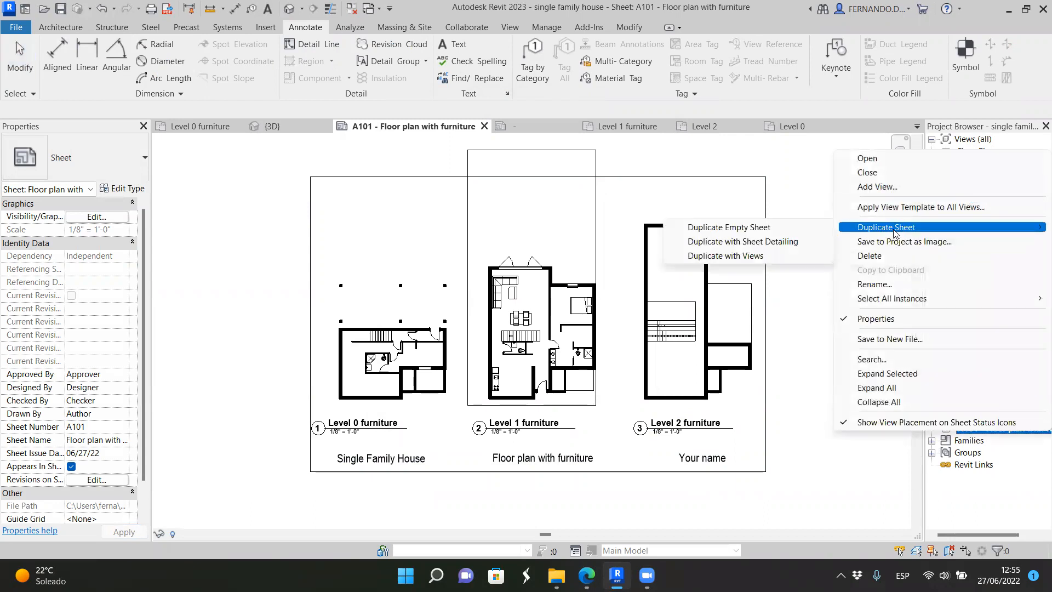
{"action": "left_click", "coordinate": [734, 231]}
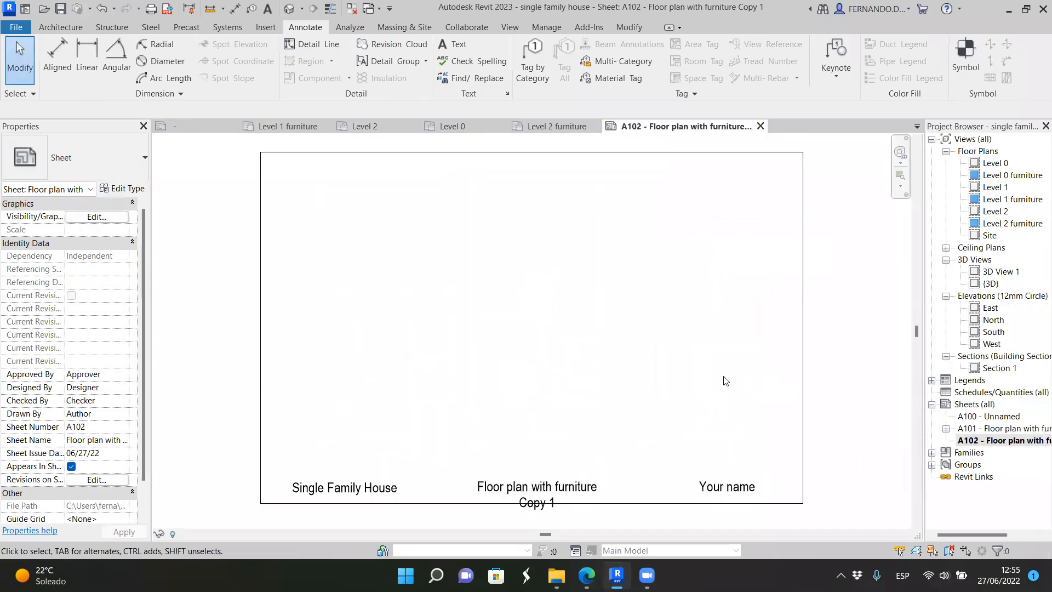
Step: Rename the duplicated sheet A102 to "Floor plan with dimensions" in its title block
{"action": "scroll", "coordinate": [689, 331], "scroll_direction": "down", "scroll_amount": 3}
{"action": "left_click", "coordinate": [574, 455]}
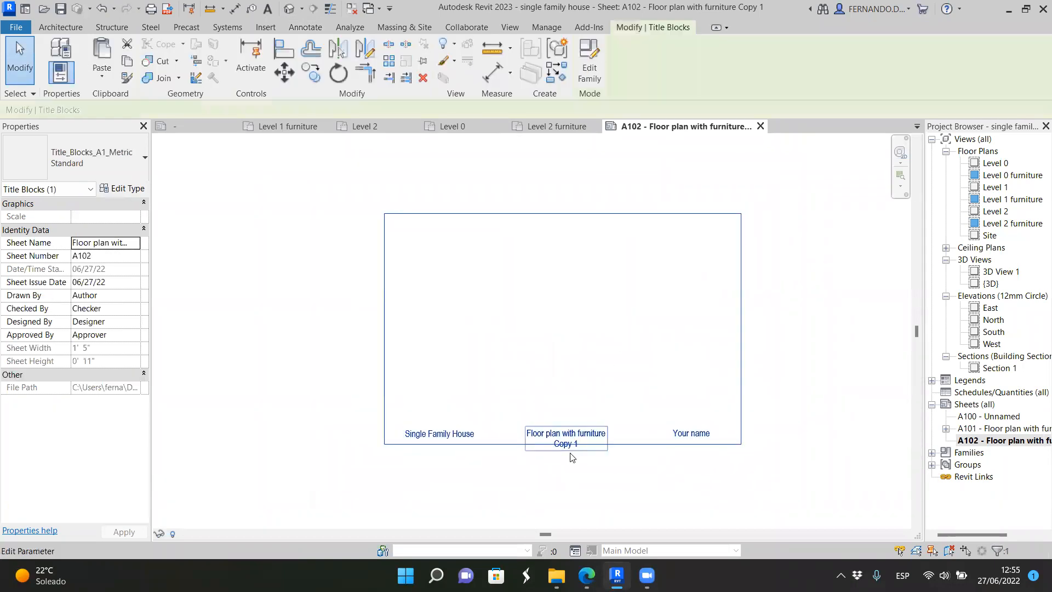
{"action": "scroll", "coordinate": [566, 456], "scroll_direction": "up", "scroll_amount": 1}
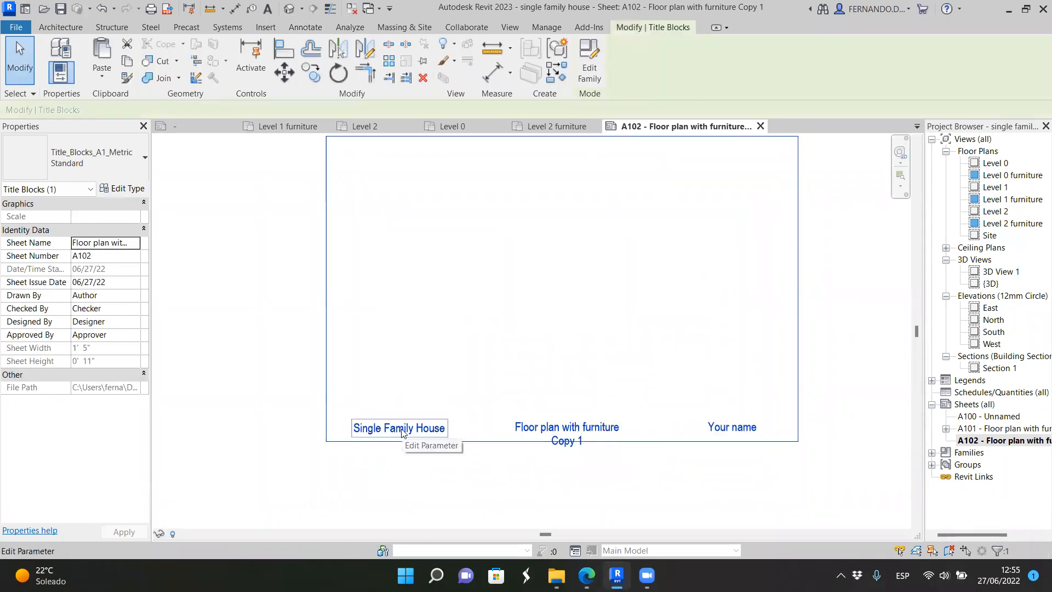
{"action": "left_click", "coordinate": [563, 431]}
{"action": "left_click_drag", "start_coordinate": [632, 429], "coordinate": [565, 429]}
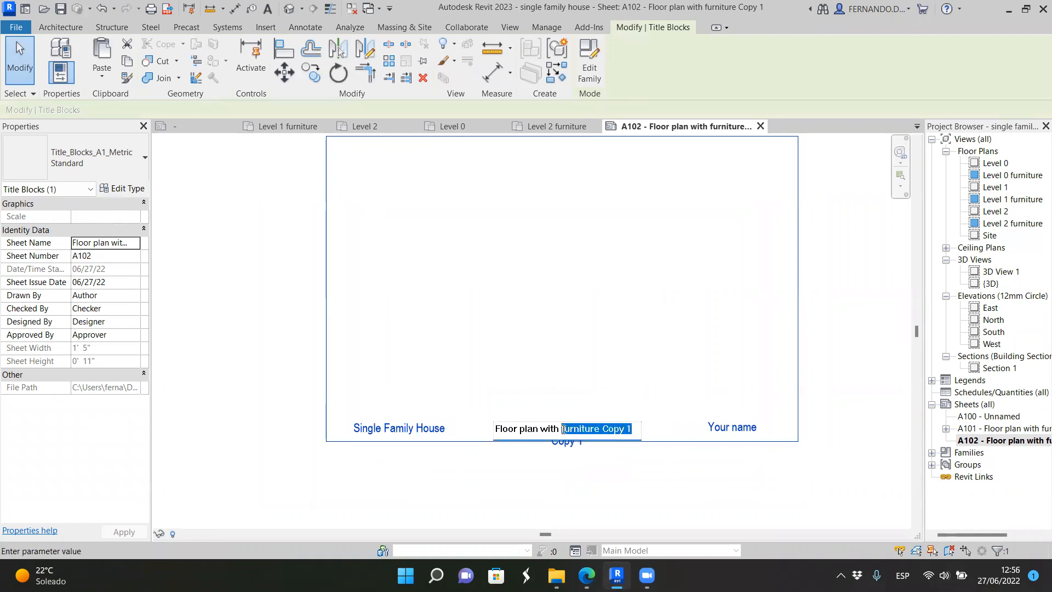
{"action": "type", "text": "dimension"}
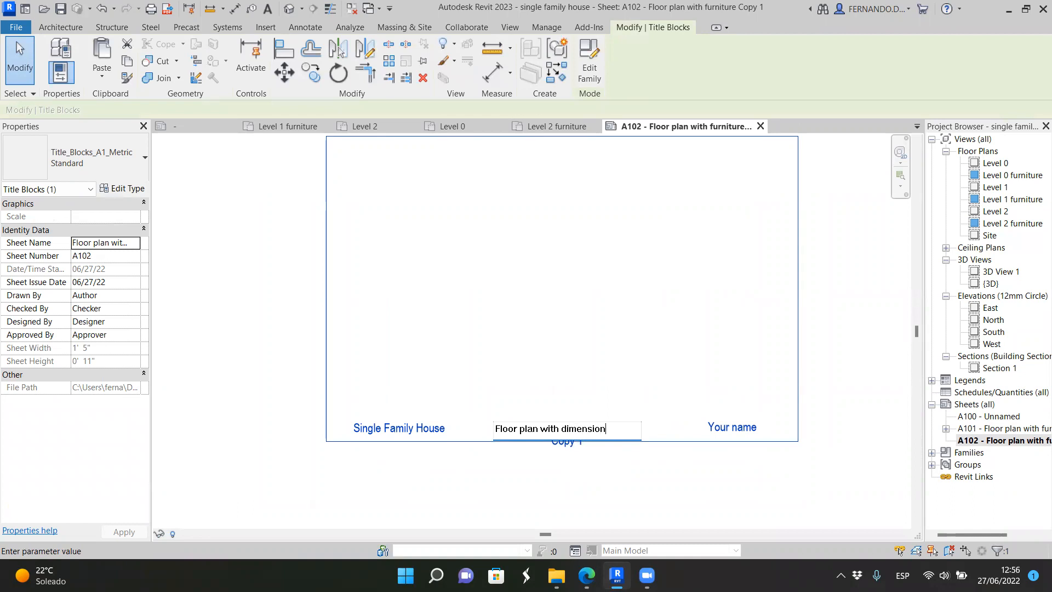
{"action": "left_click", "coordinate": [689, 468]}
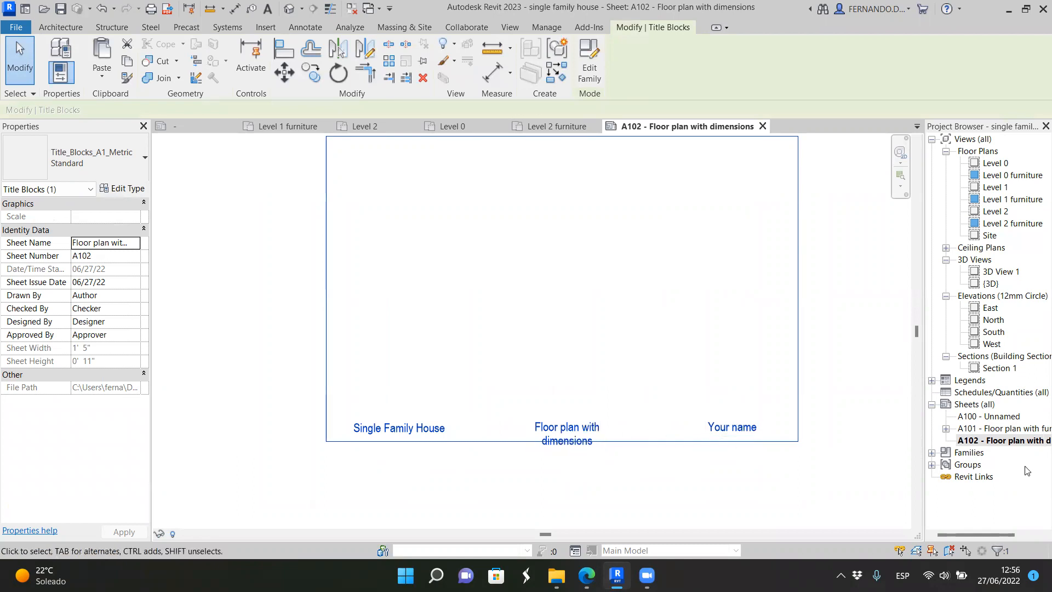
{"action": "left_click", "coordinate": [972, 440]}
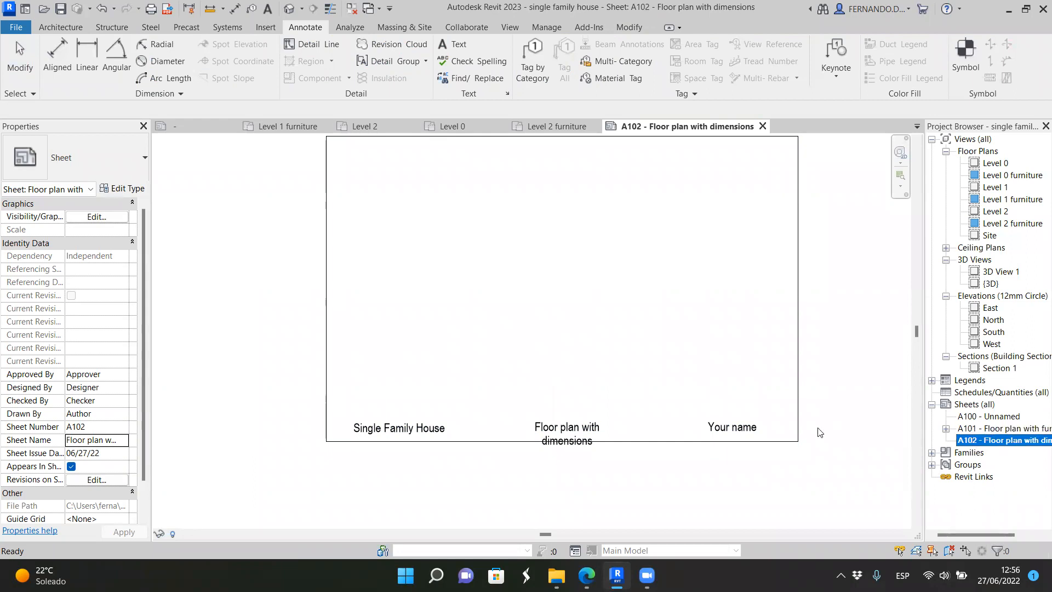
{"action": "scroll", "coordinate": [666, 402], "scroll_direction": "down", "scroll_amount": 1}
{"action": "scroll", "coordinate": [737, 306], "scroll_direction": "up", "scroll_amount": 1}
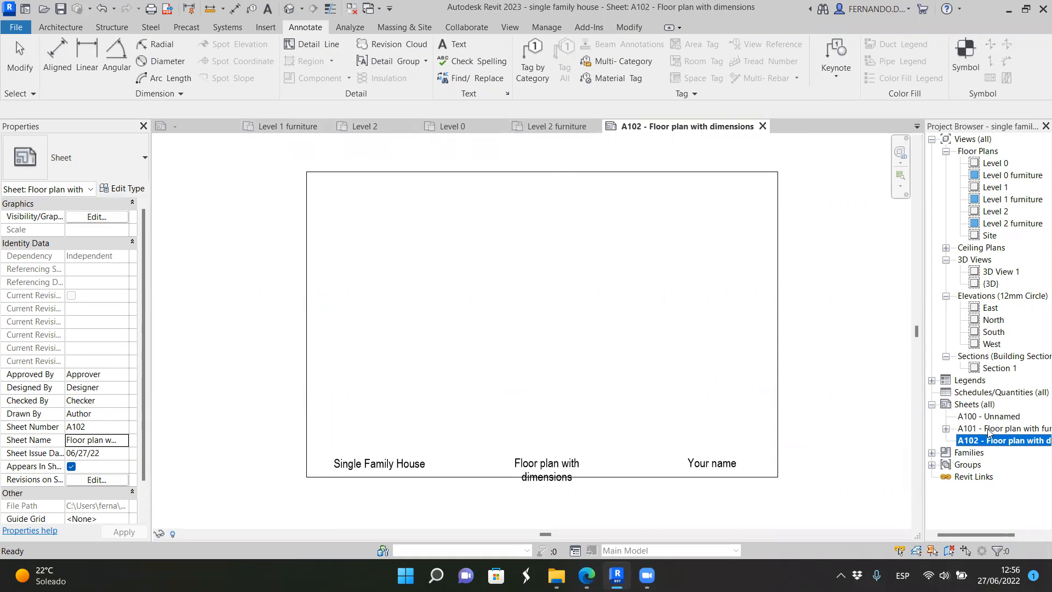
Step: Close the title block family without saving its changes, and close the A101 sheet view
{"action": "left_click", "coordinate": [203, 125]}
{"action": "left_click", "coordinate": [381, 126]}
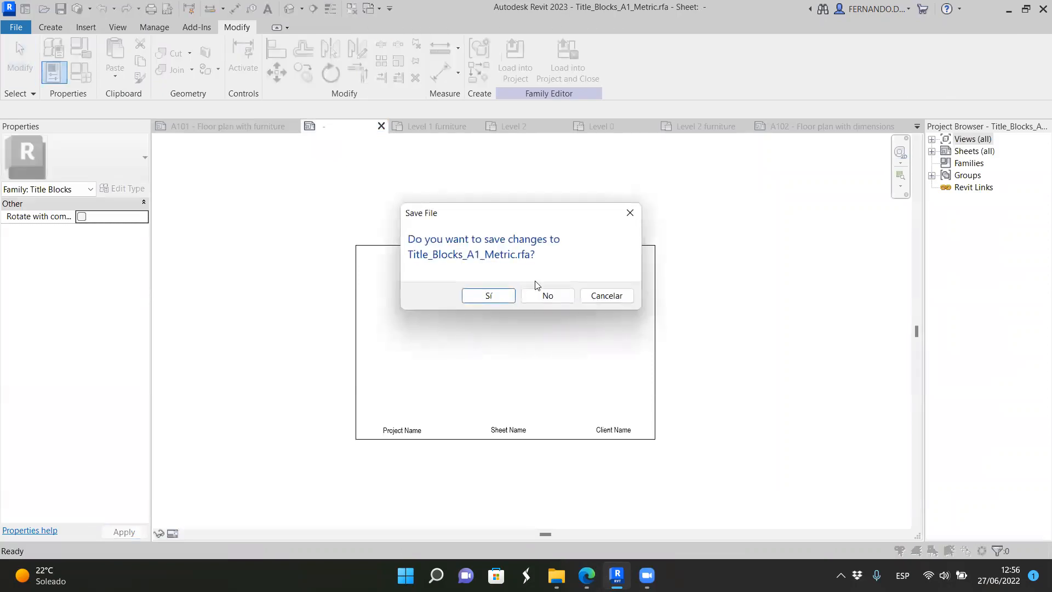
{"action": "left_click", "coordinate": [548, 296]}
{"action": "left_click", "coordinate": [231, 133]}
{"action": "left_click", "coordinate": [305, 126]}
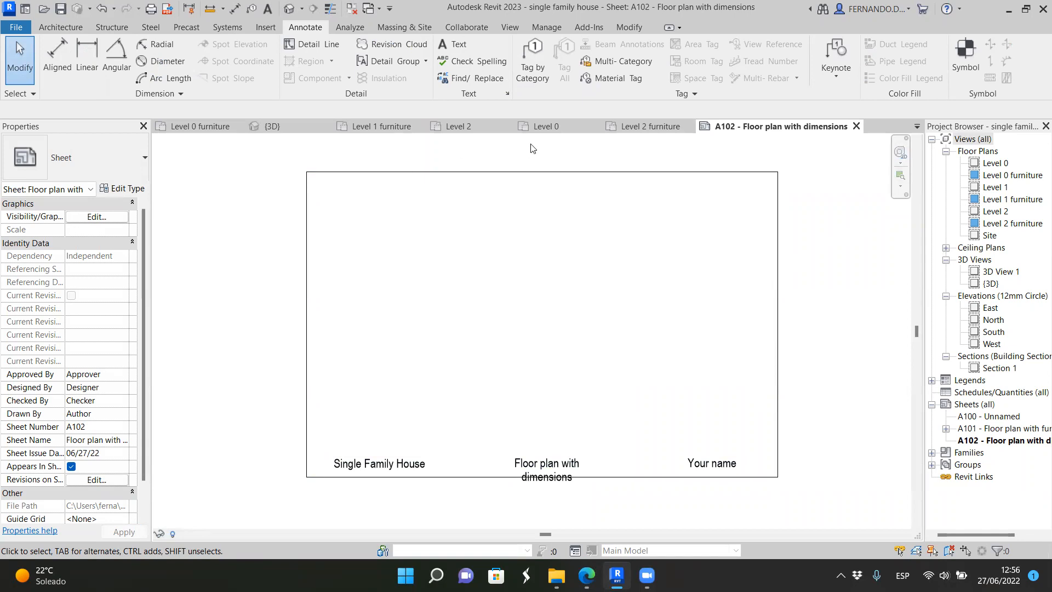
Step: Close the Level 2 furniture floor plan and bring up the Level 1 furniture plan
{"action": "left_click", "coordinate": [640, 125]}
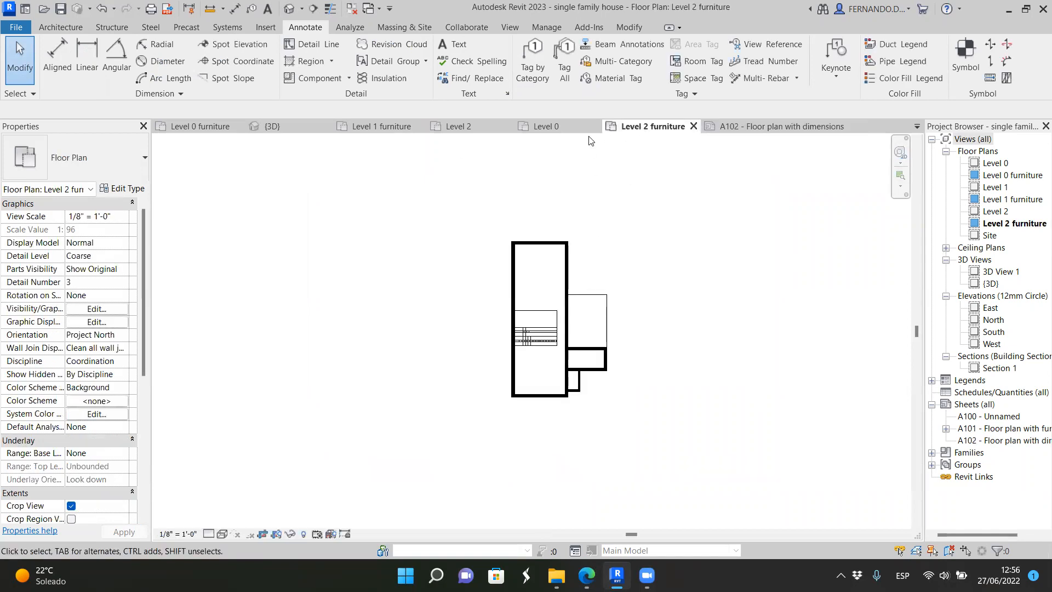
{"action": "left_click", "coordinate": [693, 126]}
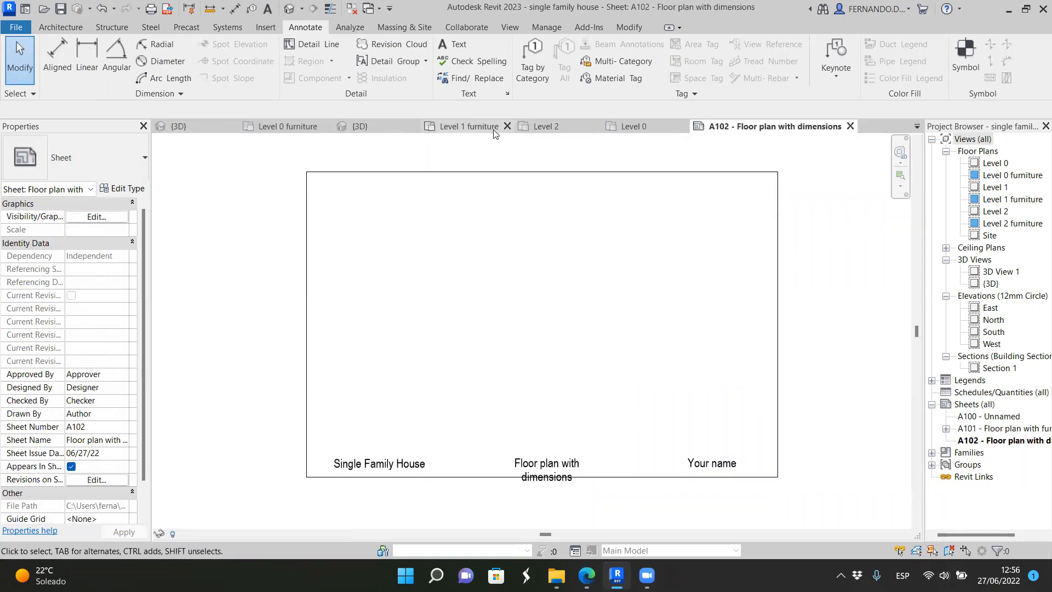
{"action": "left_click", "coordinate": [495, 132]}
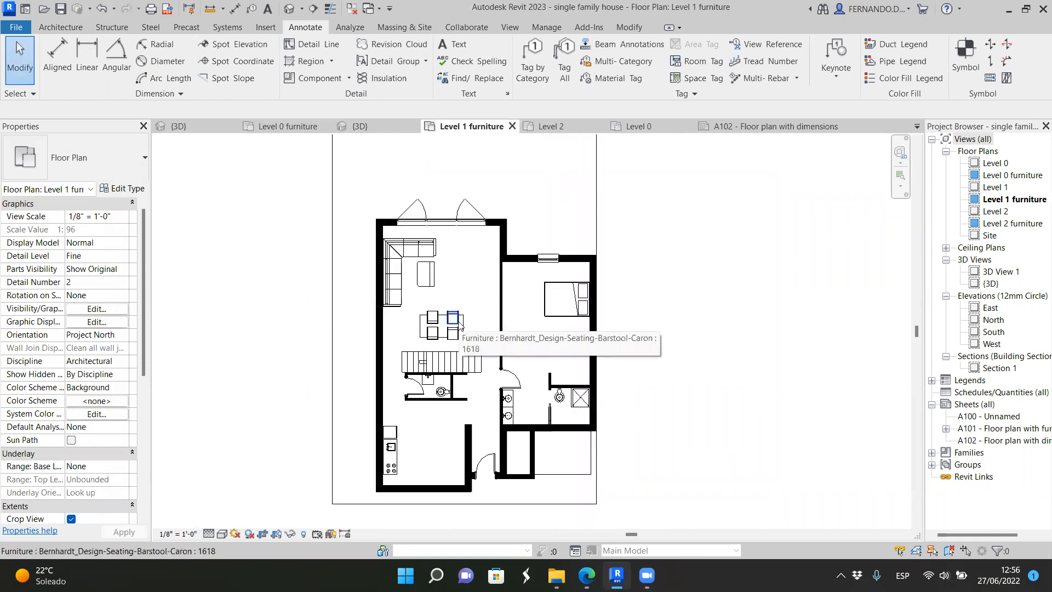
Step: Hide the corner sofa in the Level 1 furniture plan
{"action": "scroll", "coordinate": [428, 282], "scroll_direction": "up", "scroll_amount": 2}
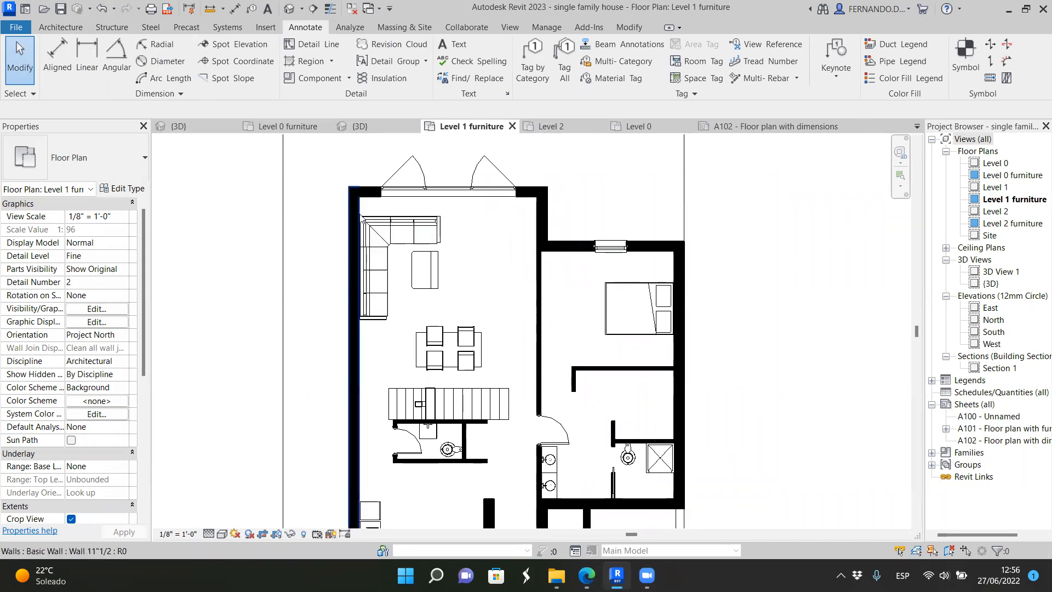
{"action": "right_click", "coordinate": [439, 236]}
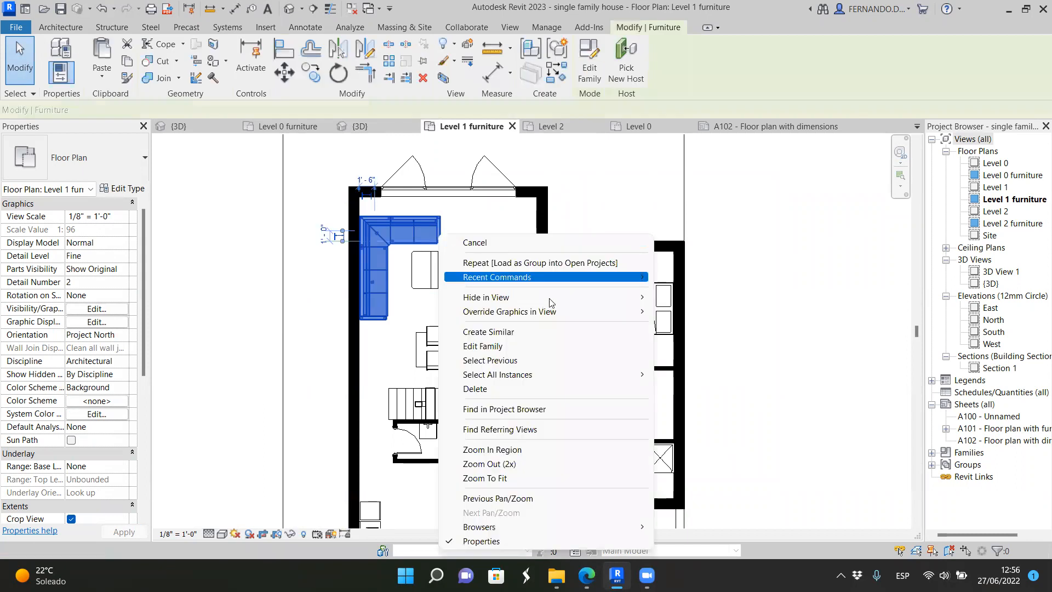
{"action": "mouse_move", "coordinate": [544, 300]}
{"action": "left_click", "coordinate": [692, 297]}
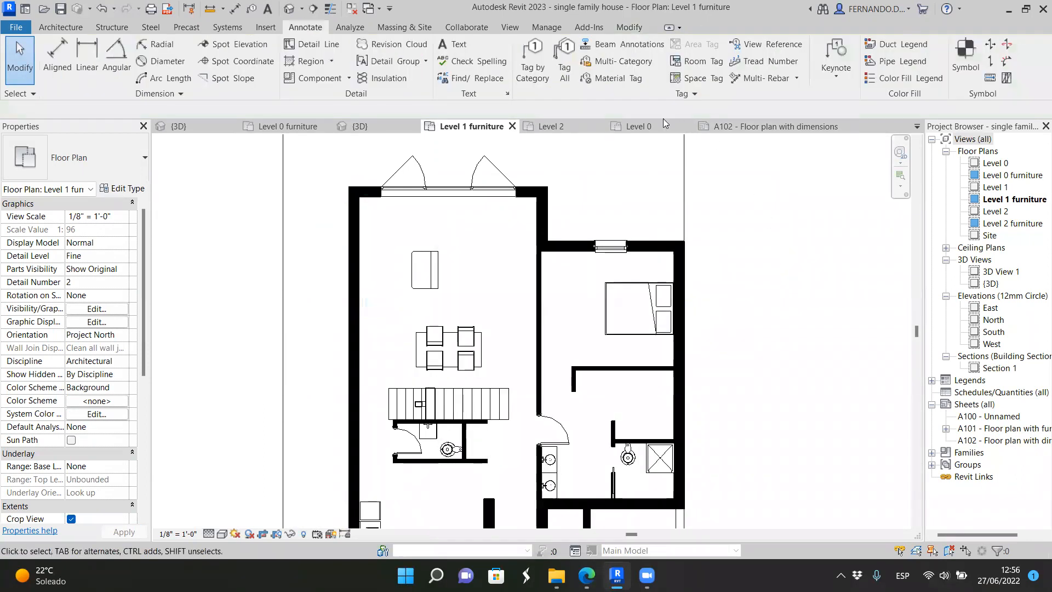
Step: Review the furniture plans placed on sheet A101, and open the empty sheet A102 "Floor plan with dimensions"
{"action": "double_click", "coordinate": [992, 428]}
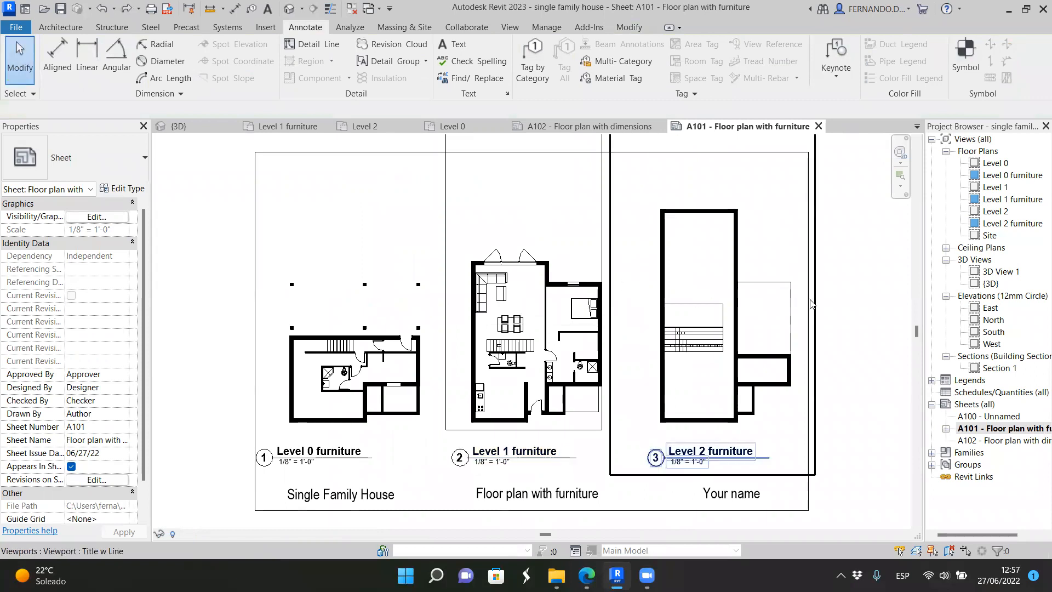
{"action": "left_click", "coordinate": [991, 441]}
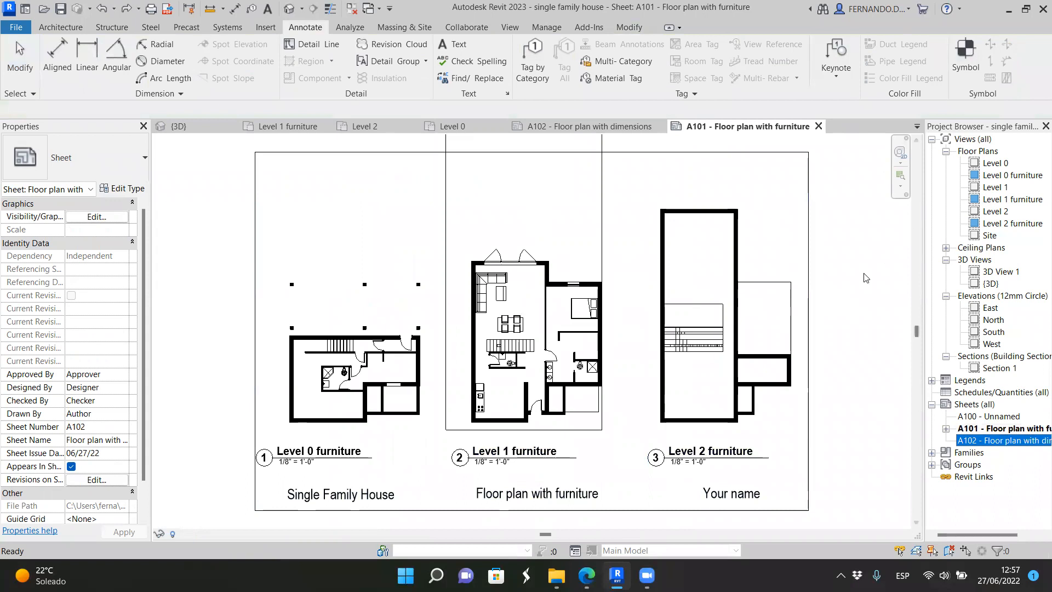
{"action": "key", "text": "F2"}
{"action": "left_click", "coordinate": [568, 325]}
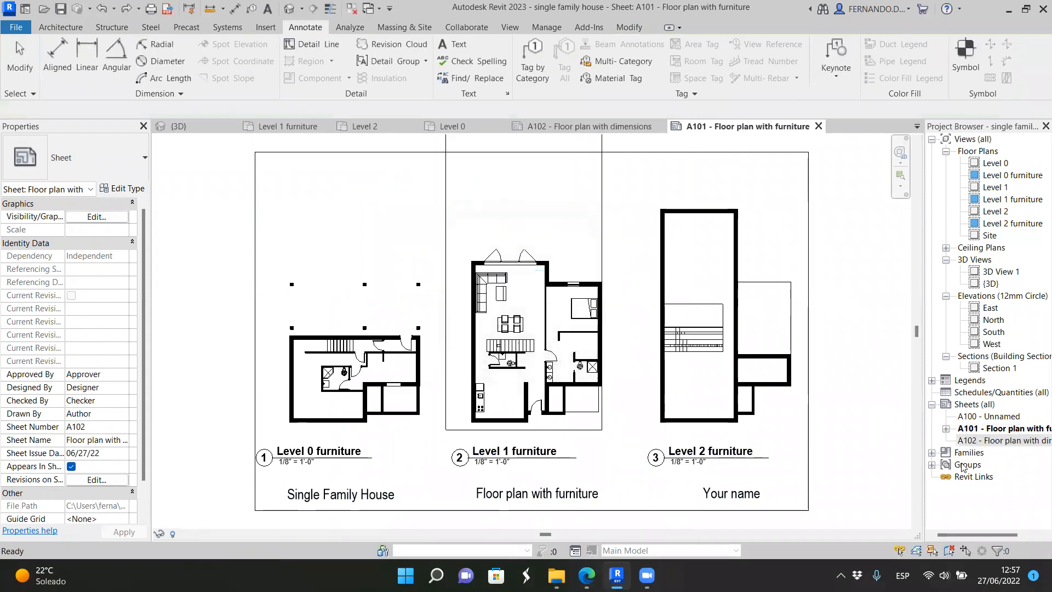
{"action": "double_click", "coordinate": [979, 440]}
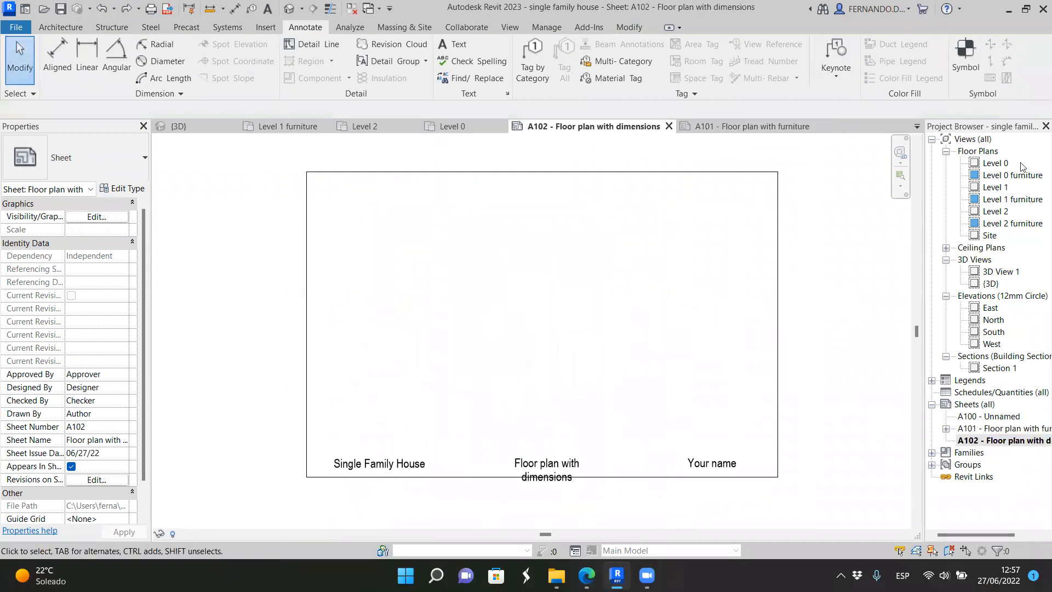
Step: Try to place the Level 0 furniture plan on sheet A102
{"action": "left_click", "coordinate": [1008, 178]}
{"action": "left_click_drag", "start_coordinate": [1011, 180], "coordinate": [462, 285]}
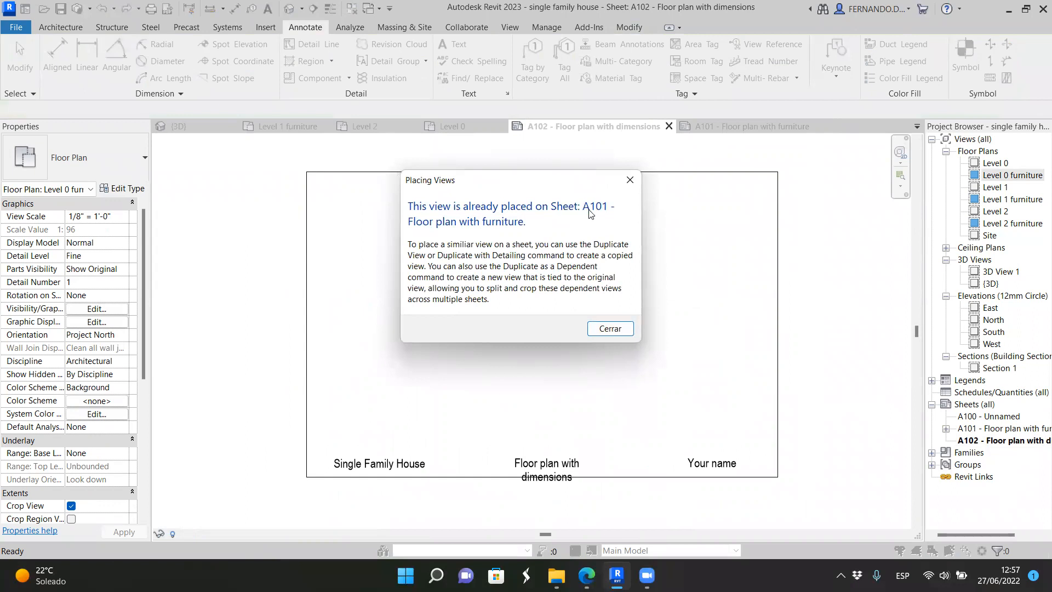
{"action": "left_click", "coordinate": [620, 328]}
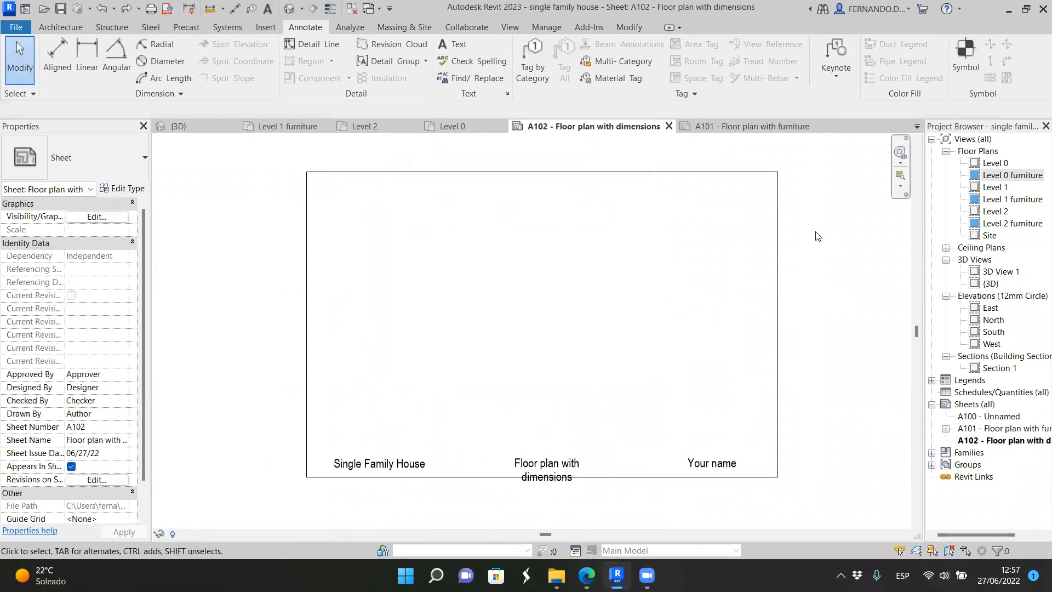
Step: Duplicate the Level 0 furniture floor plan view
{"action": "left_click", "coordinate": [1006, 177]}
{"action": "right_click", "coordinate": [1007, 176]}
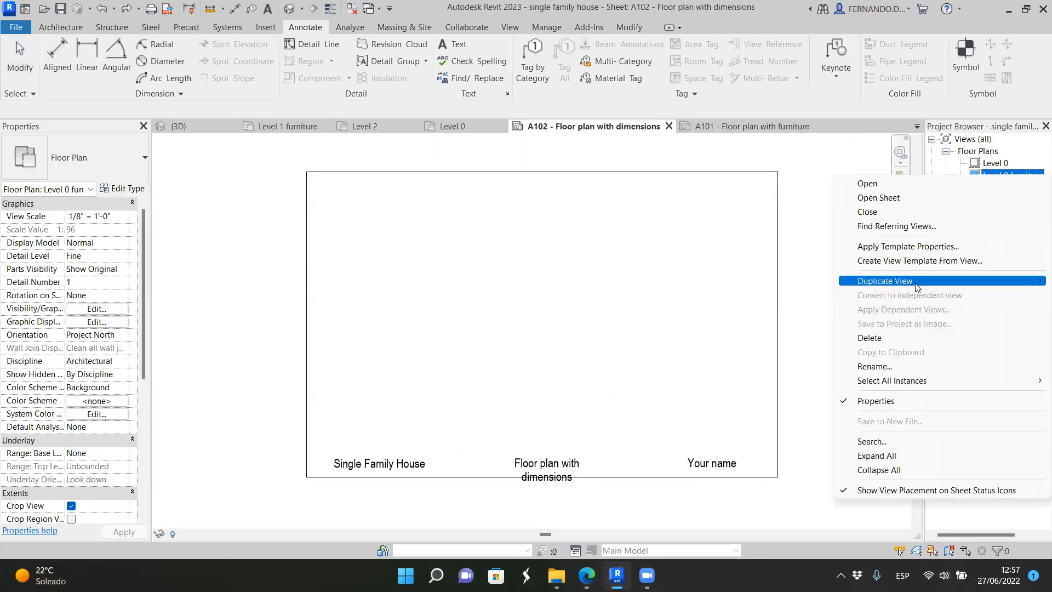
{"action": "mouse_move", "coordinate": [914, 286]}
{"action": "left_click", "coordinate": [724, 280]}
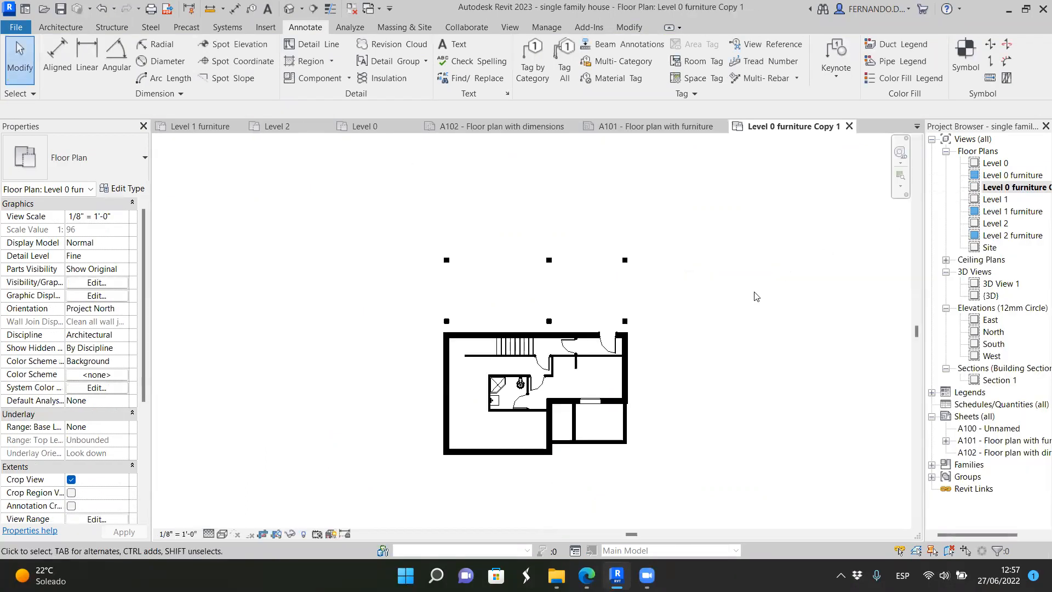
Step: Rename the copied Level 0 furniture view to "Level 0 dimensions"
{"action": "left_click", "coordinate": [974, 188]}
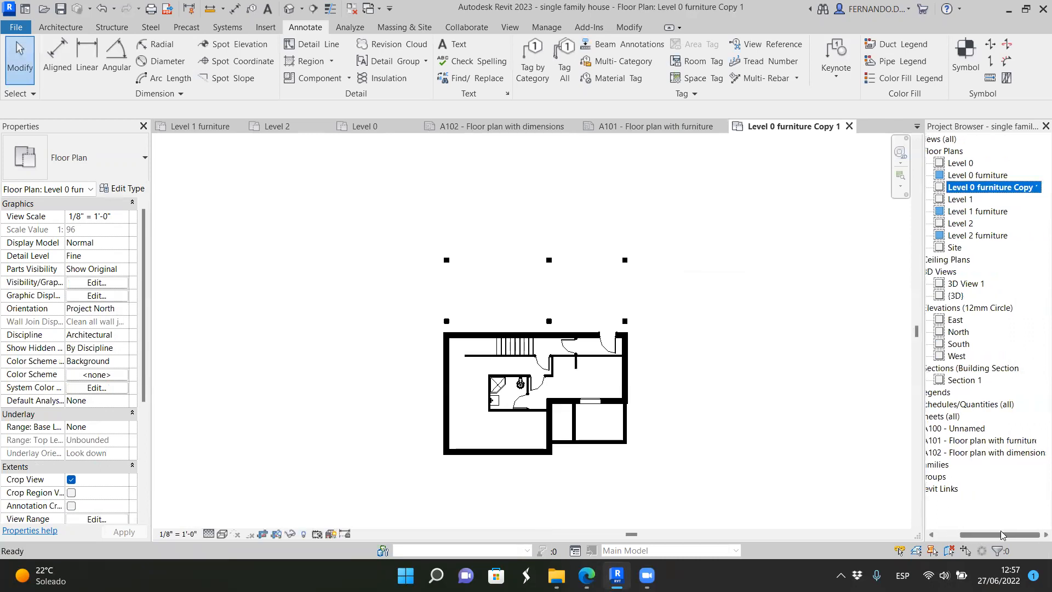
{"action": "left_click", "coordinate": [981, 188]}
{"action": "left_click_drag", "start_coordinate": [980, 188], "coordinate": [1037, 188]}
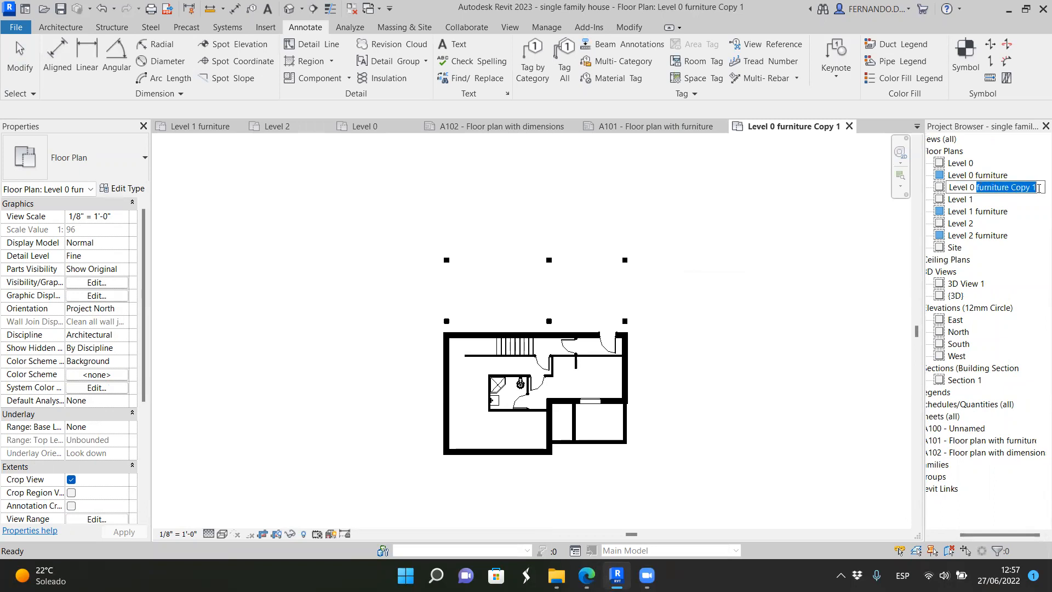
{"action": "type", "text": "dimensions"}
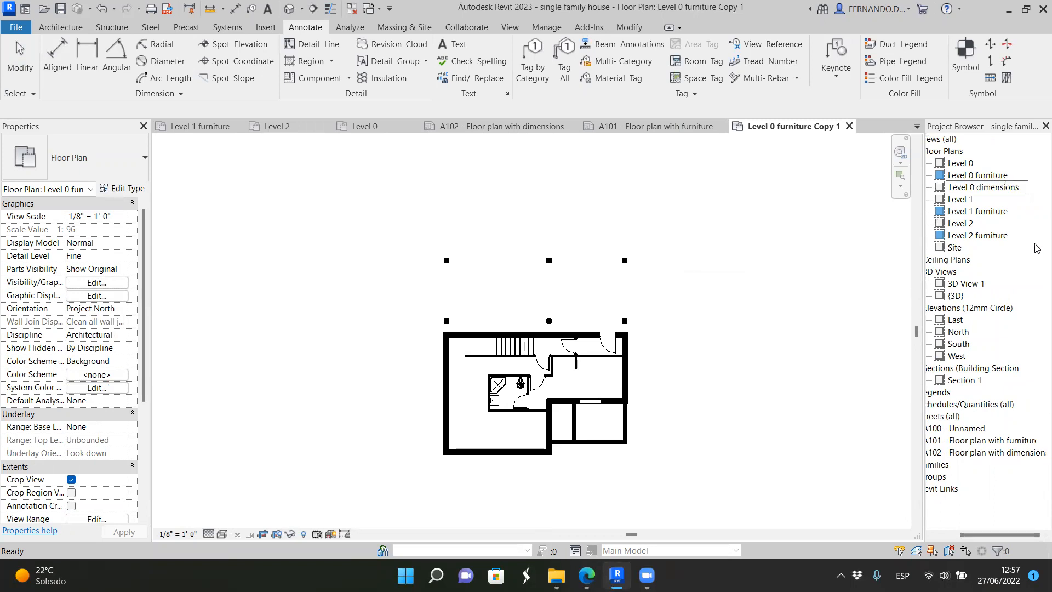
{"action": "key", "text": "Return"}
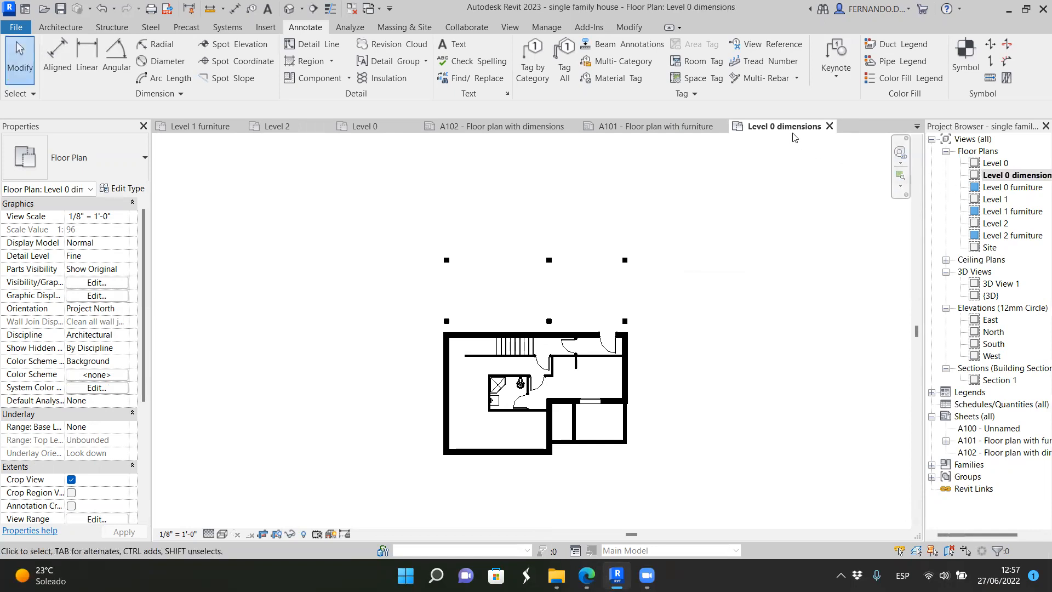
Step: Hide the whole plumbing fixtures category in the Level 0 dimensions view, starting from the bathroom's water closet
{"action": "scroll", "coordinate": [504, 373], "scroll_direction": "up", "scroll_amount": 6}
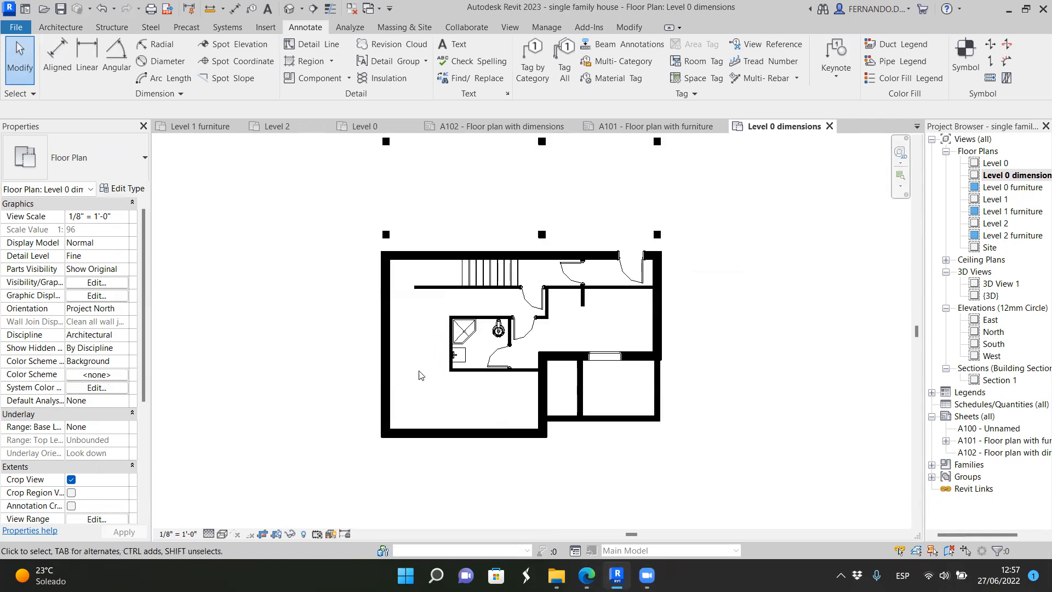
{"action": "left_click", "coordinate": [567, 291]}
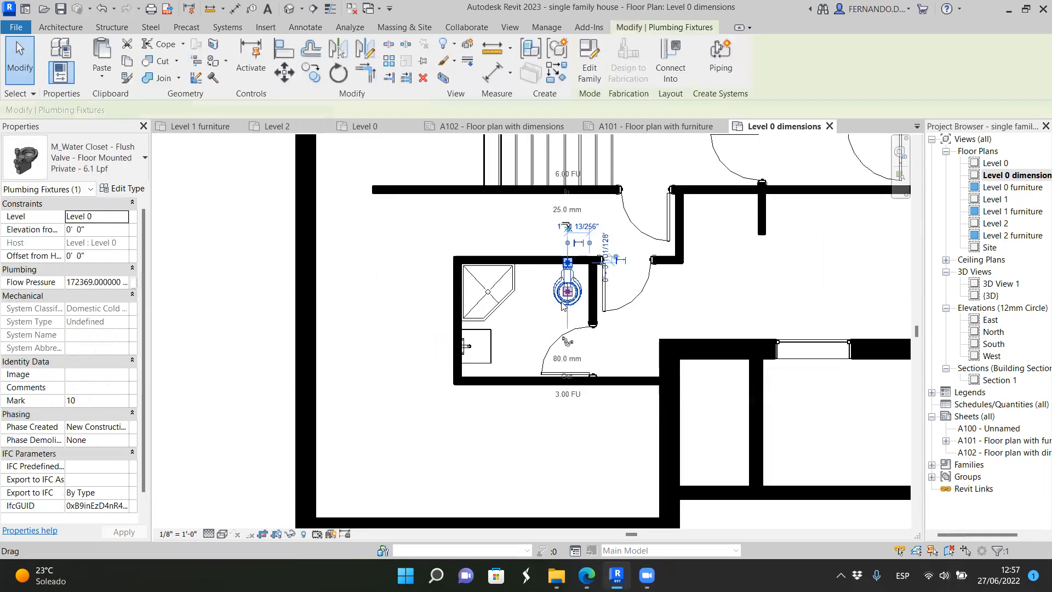
{"action": "right_click", "coordinate": [564, 296]}
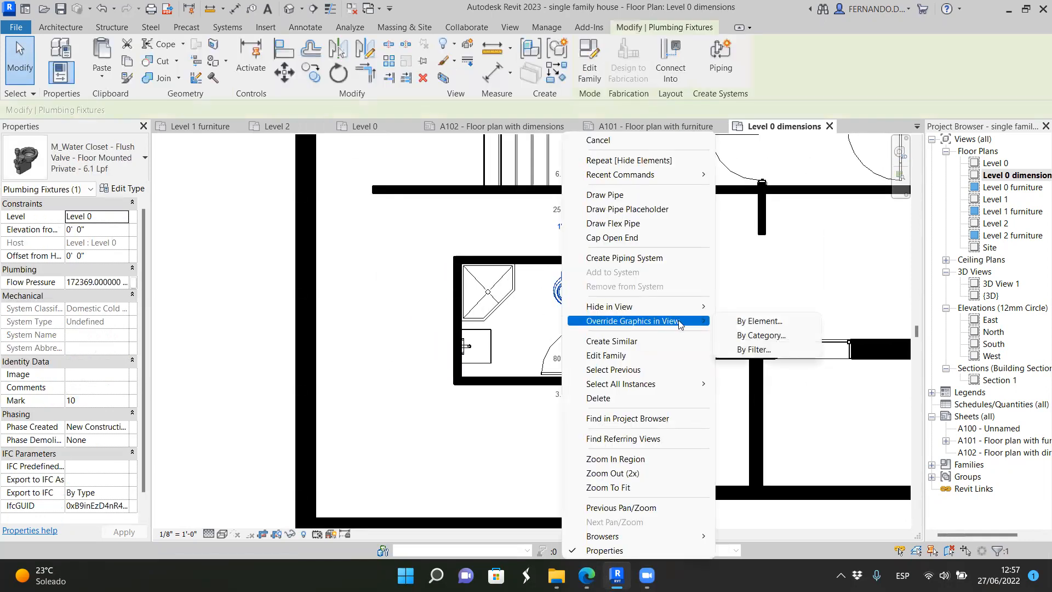
{"action": "left_click", "coordinate": [750, 305]}
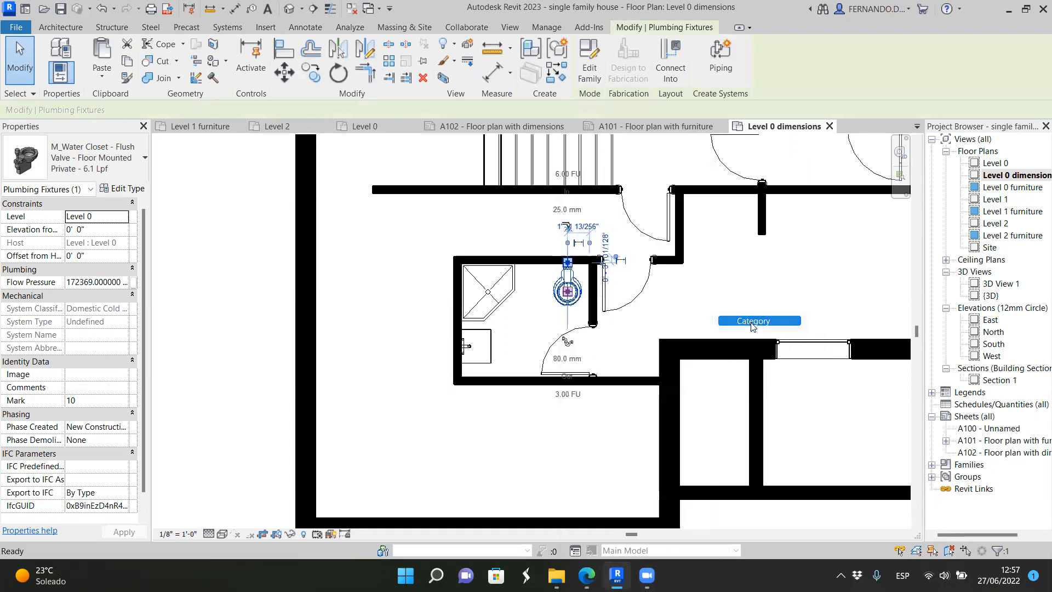
{"action": "scroll", "coordinate": [431, 387], "scroll_direction": "down", "scroll_amount": 5}
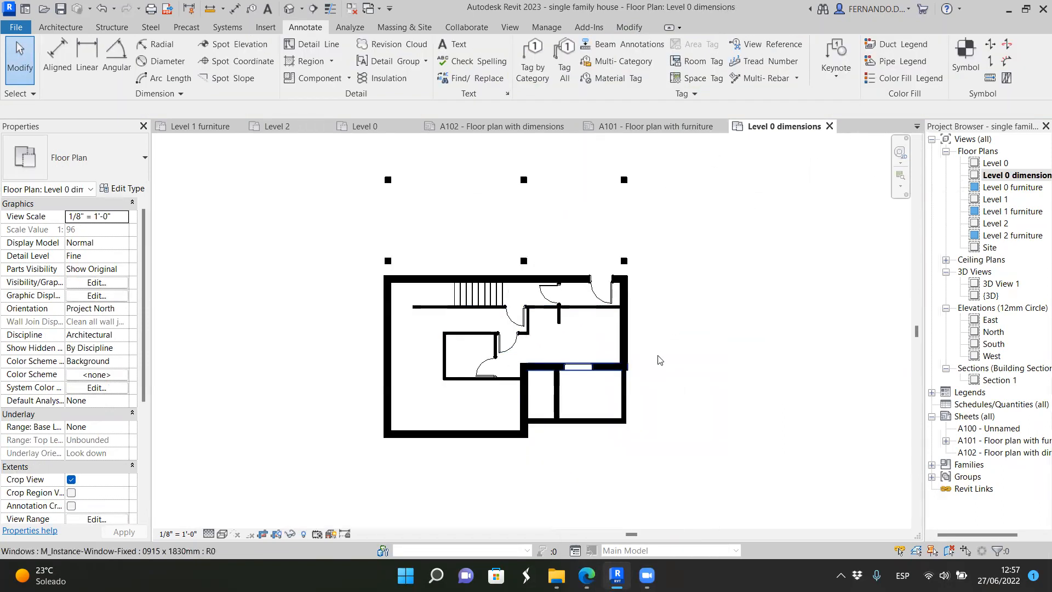
{"action": "scroll", "coordinate": [677, 342], "scroll_direction": "down", "scroll_amount": 1}
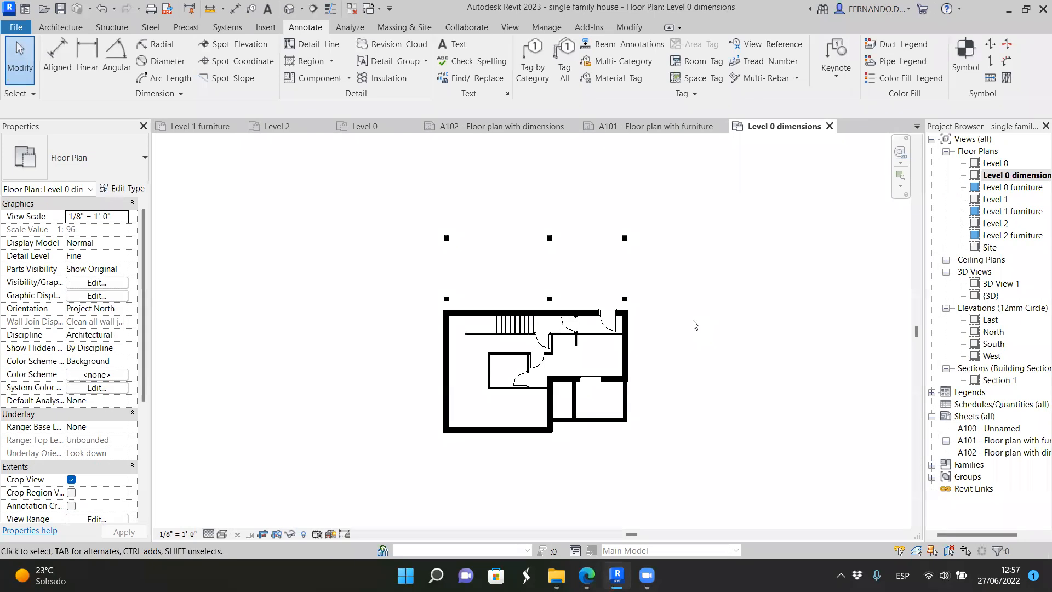
Step: Place an aligned dimension, measured to wall faces, below the plan across the outer width of the large lower-left room
{"action": "scroll", "coordinate": [693, 325], "scroll_direction": "up", "scroll_amount": 1}
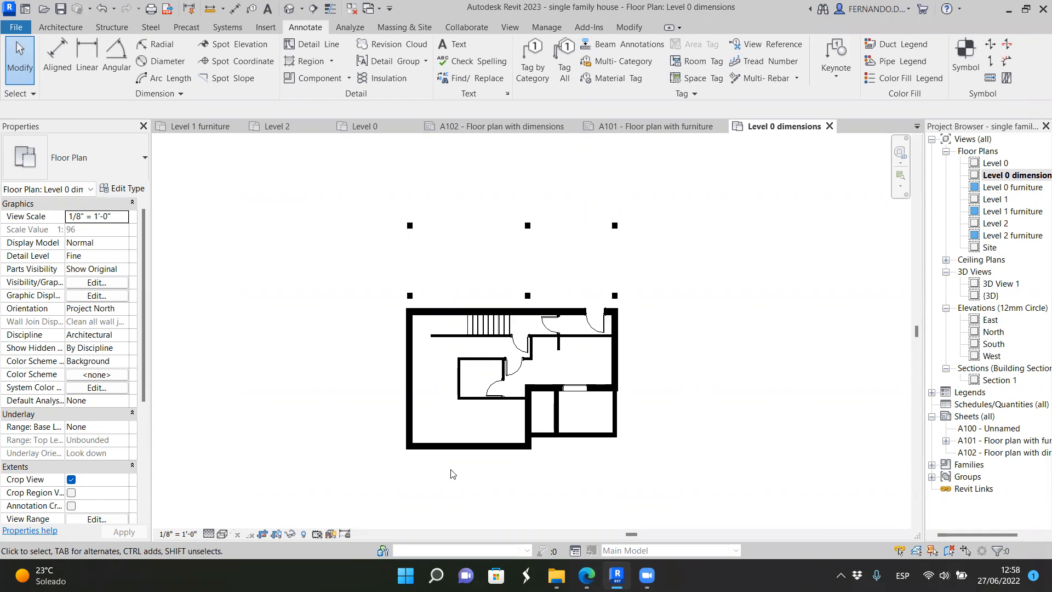
{"action": "scroll", "coordinate": [518, 464], "scroll_direction": "up", "scroll_amount": 3}
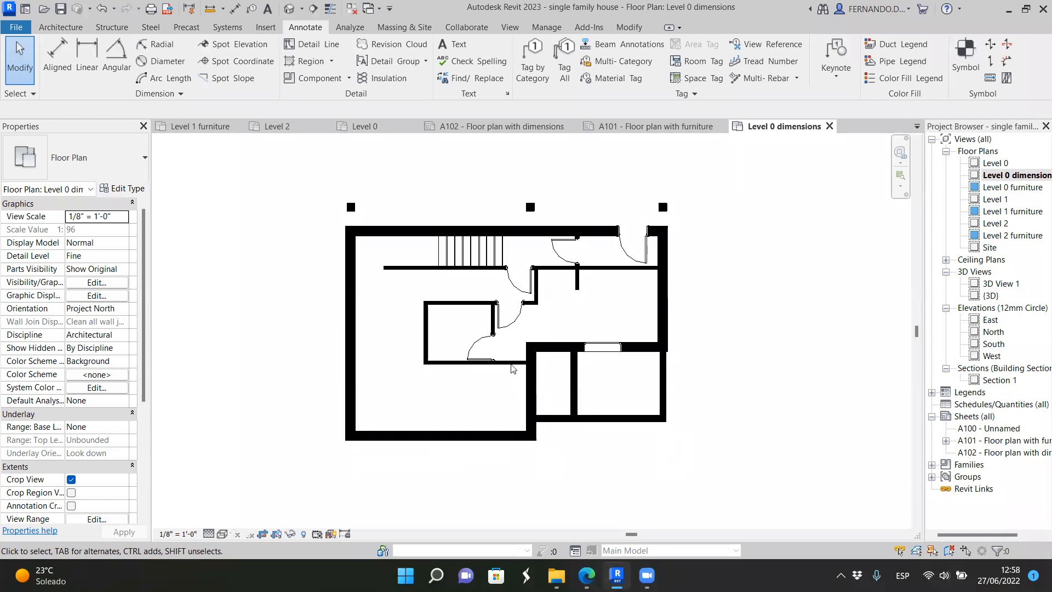
{"action": "middle_click_drag", "start_coordinate": [513, 369], "coordinate": [493, 347]}
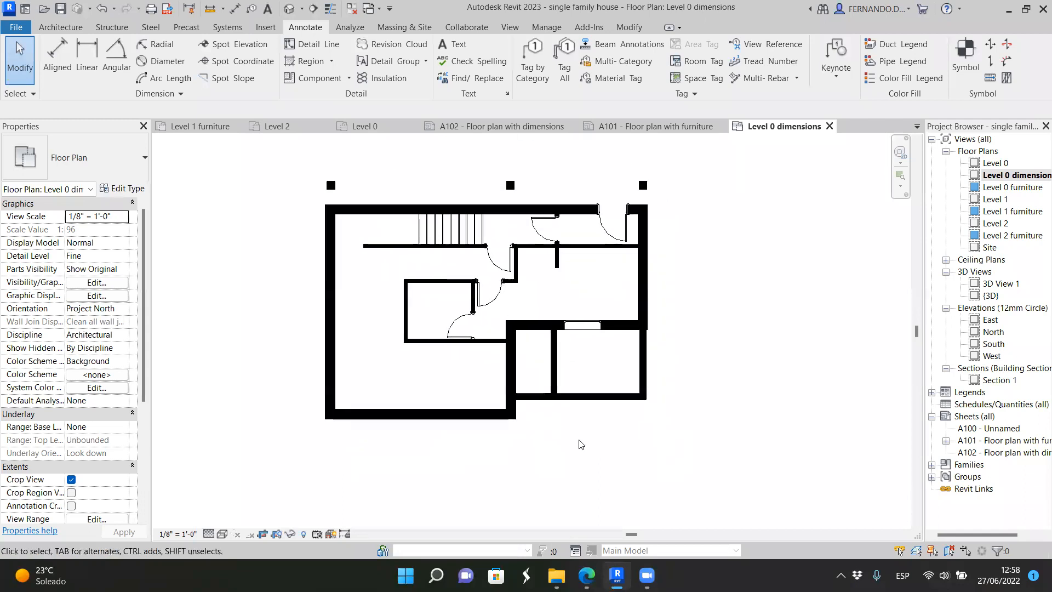
{"action": "left_click", "coordinate": [56, 56]}
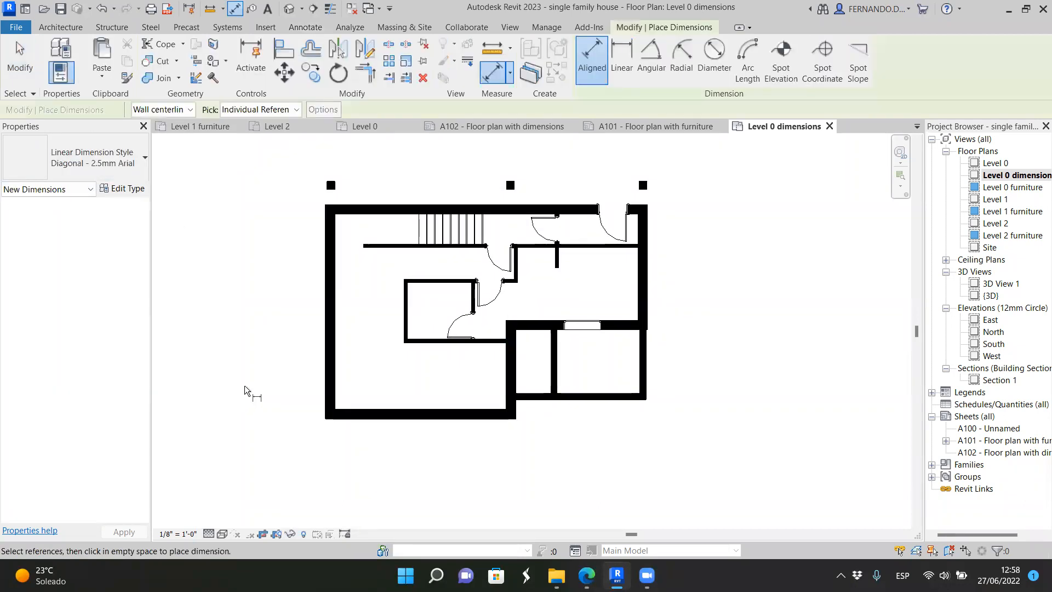
{"action": "scroll", "coordinate": [339, 452], "scroll_direction": "up", "scroll_amount": 3}
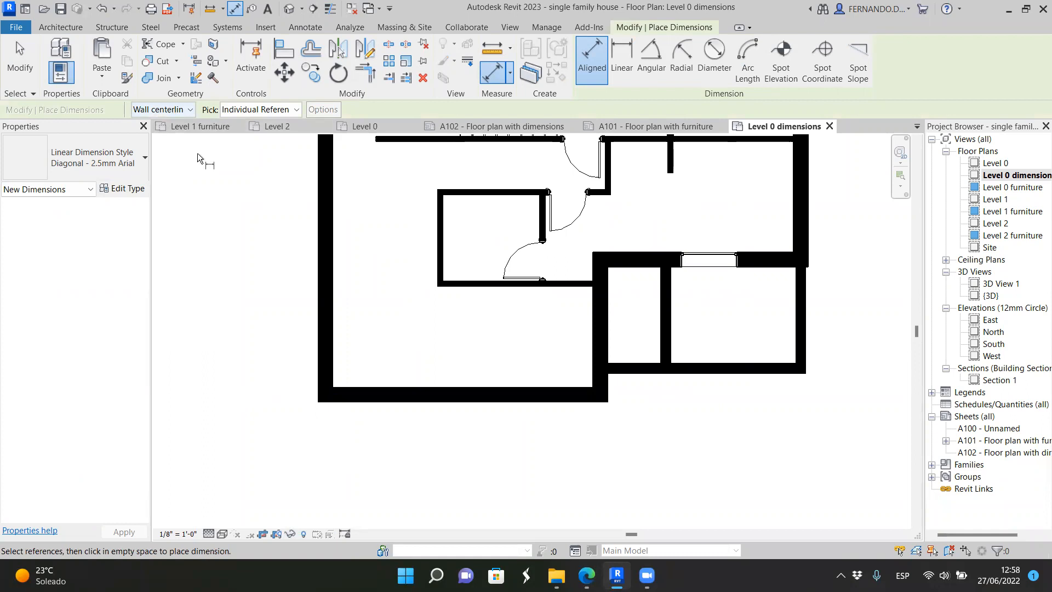
{"action": "left_click", "coordinate": [191, 109]}
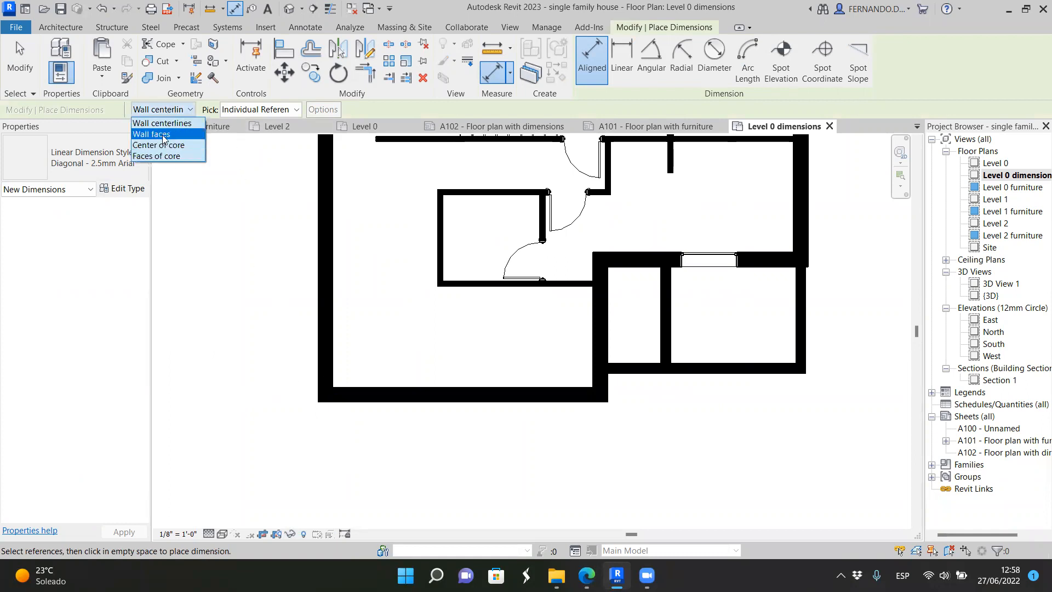
{"action": "left_click", "coordinate": [163, 139]}
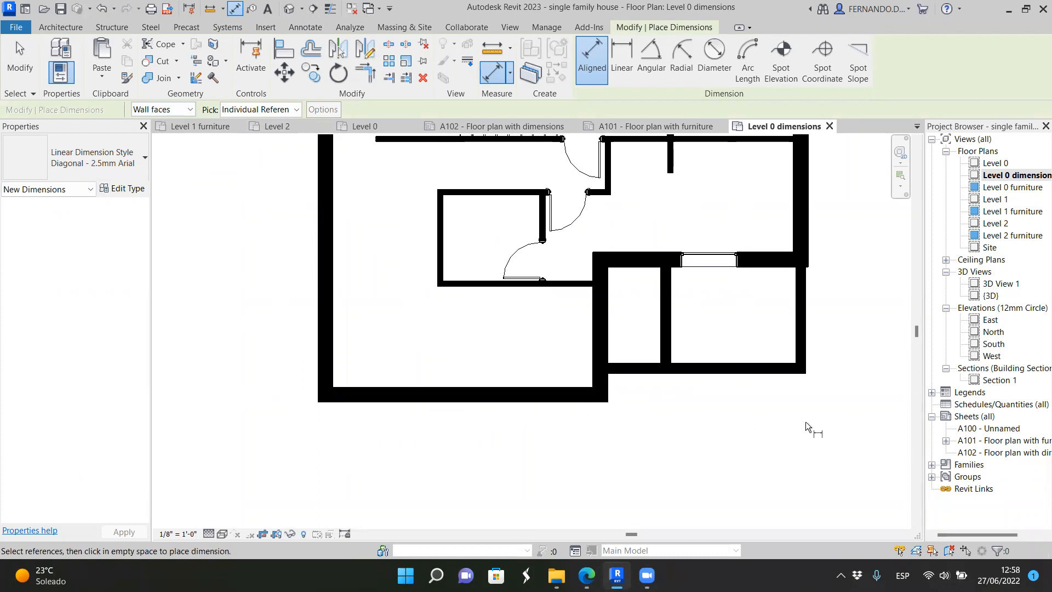
{"action": "left_click", "coordinate": [317, 393]}
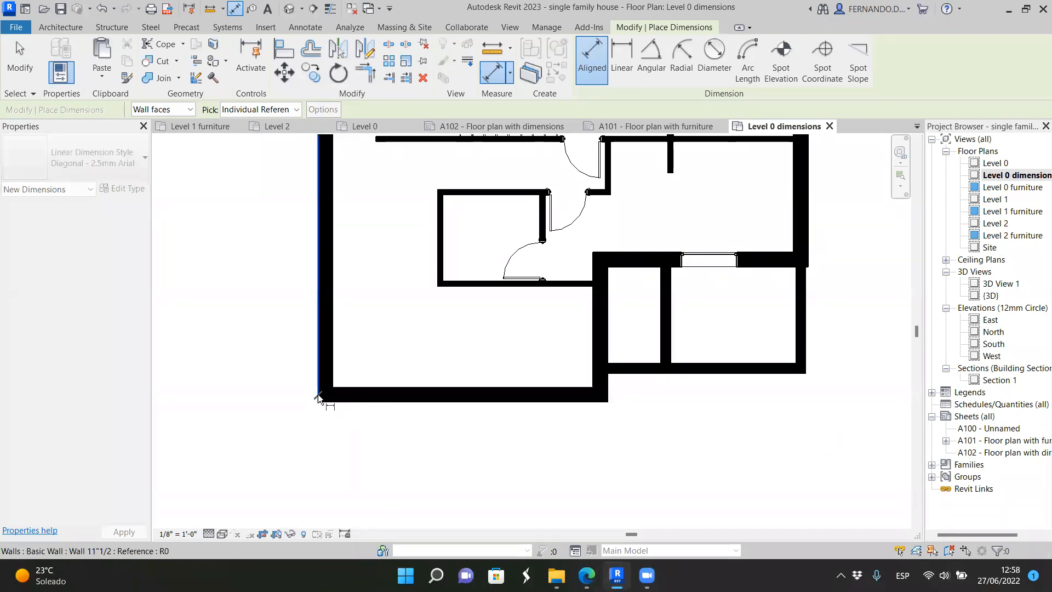
{"action": "left_click", "coordinate": [609, 392]}
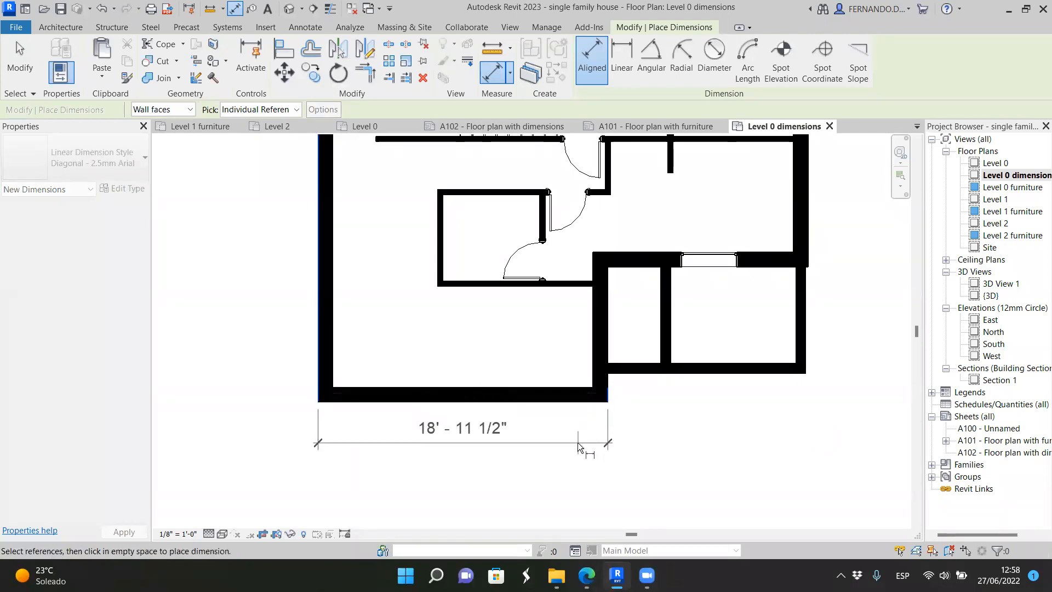
{"action": "left_click", "coordinate": [578, 442]}
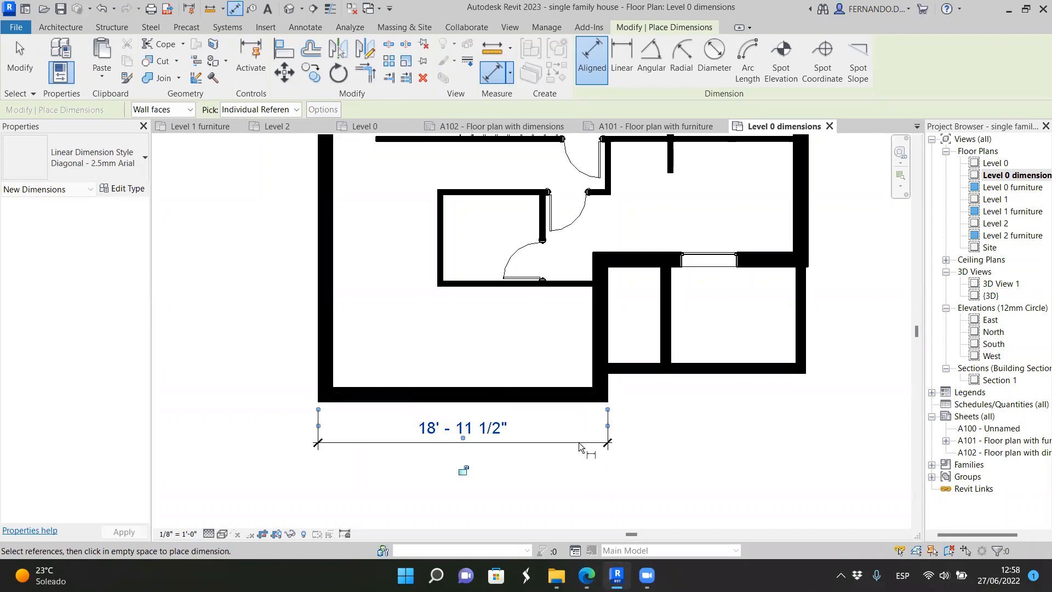
Step: Add an aligned dimension for the lower-right projecting part, in line with the first one, and end dimensioning
{"action": "left_click", "coordinate": [609, 390]}
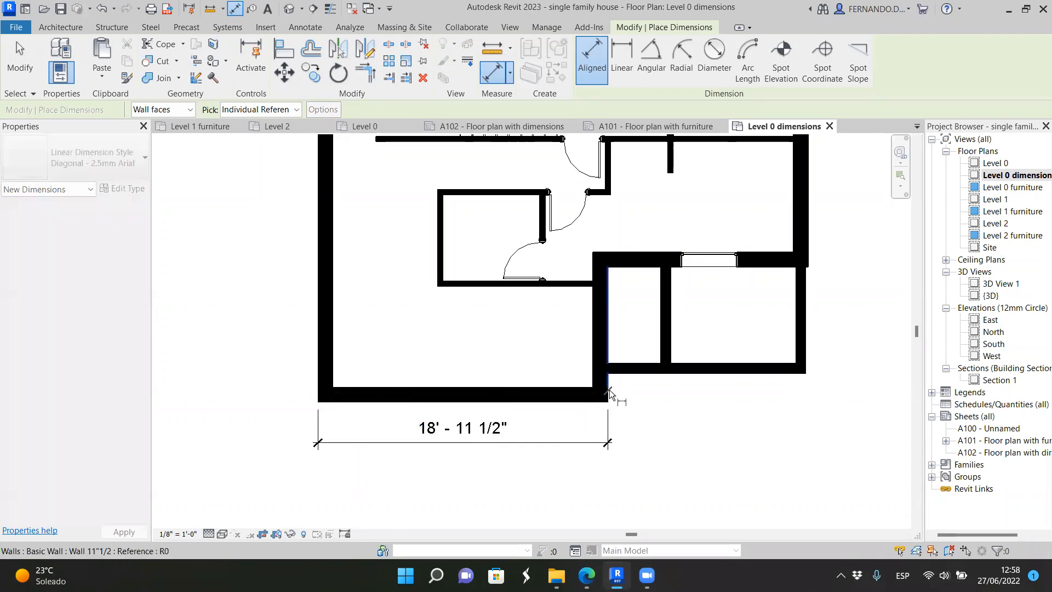
{"action": "left_click", "coordinate": [806, 366]}
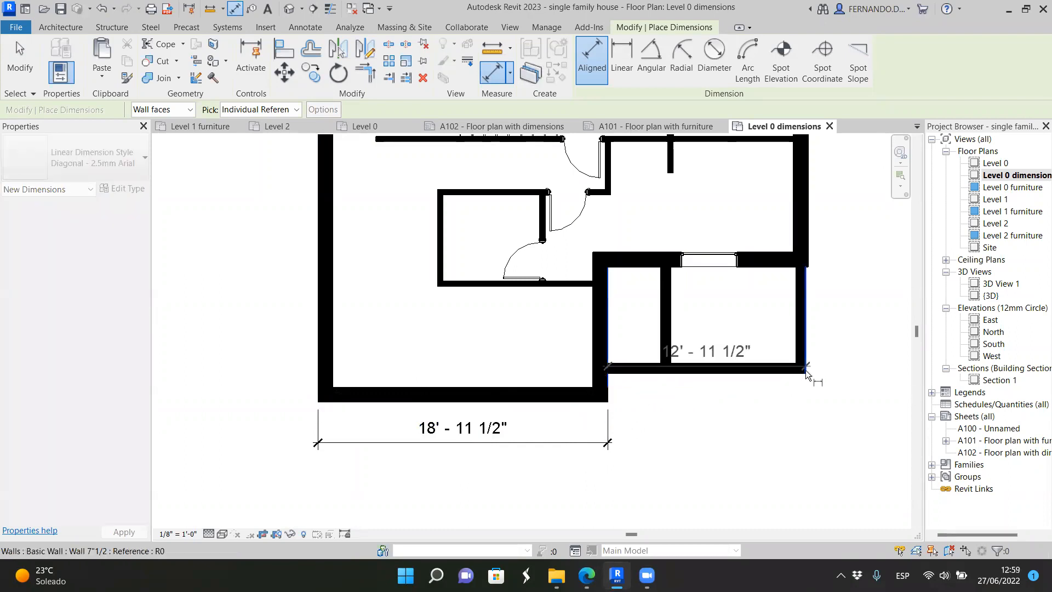
{"action": "left_click", "coordinate": [615, 446]}
{"action": "scroll", "coordinate": [348, 335], "scroll_direction": "down", "scroll_amount": 1}
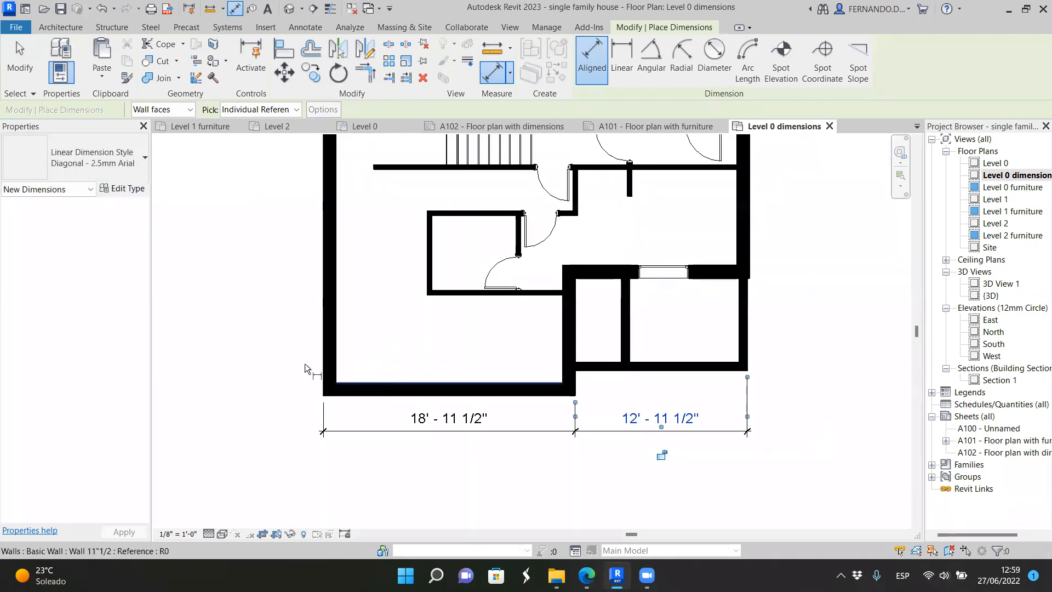
{"action": "left_click", "coordinate": [20, 60]}
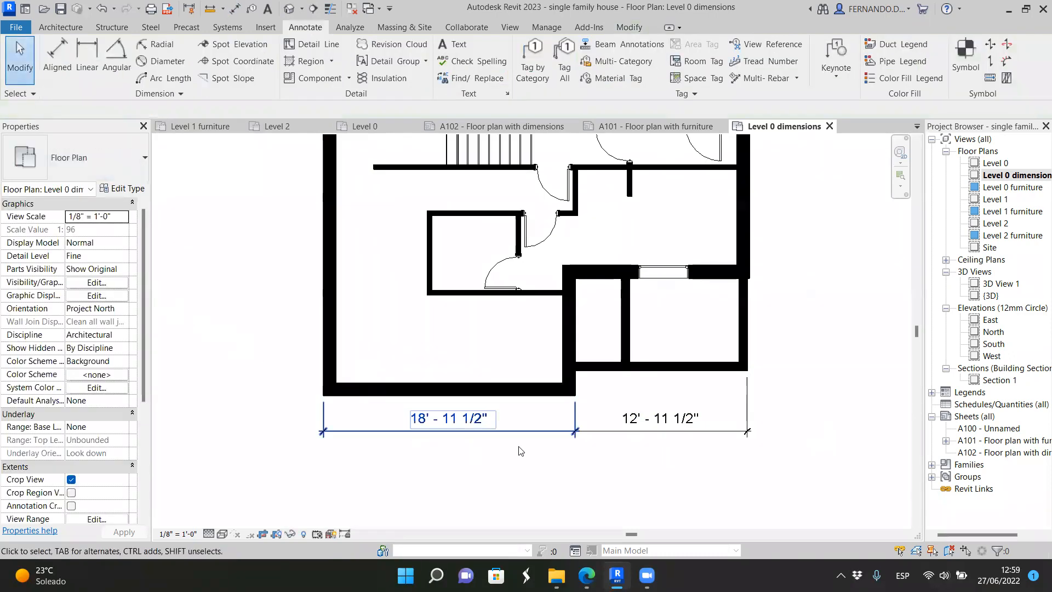
{"action": "scroll", "coordinate": [658, 445], "scroll_direction": "up", "scroll_amount": 1}
{"action": "scroll", "coordinate": [549, 421], "scroll_direction": "up", "scroll_amount": 2}
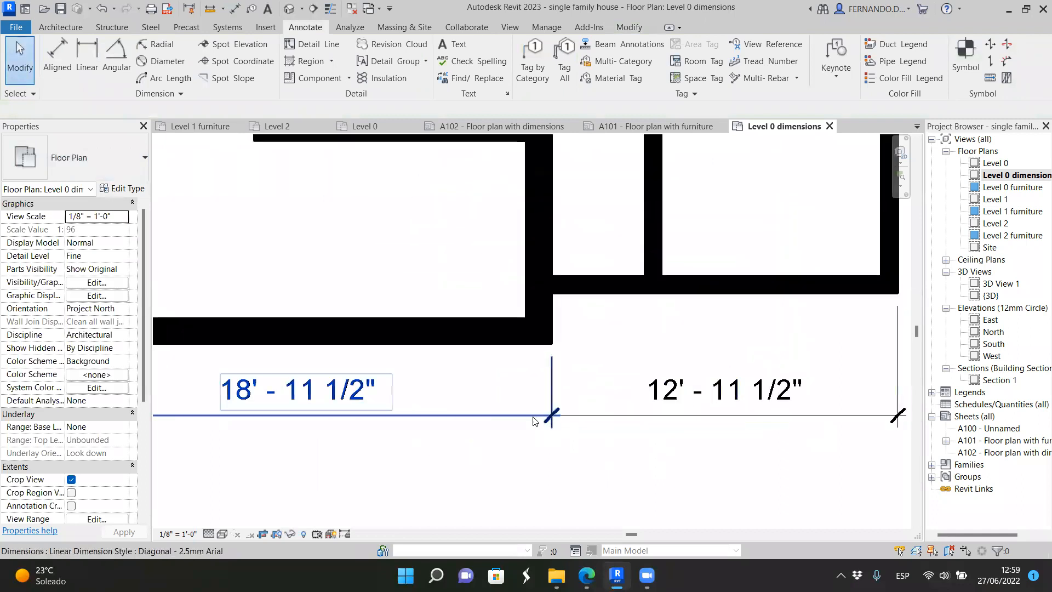
{"action": "left_click", "coordinate": [721, 416]}
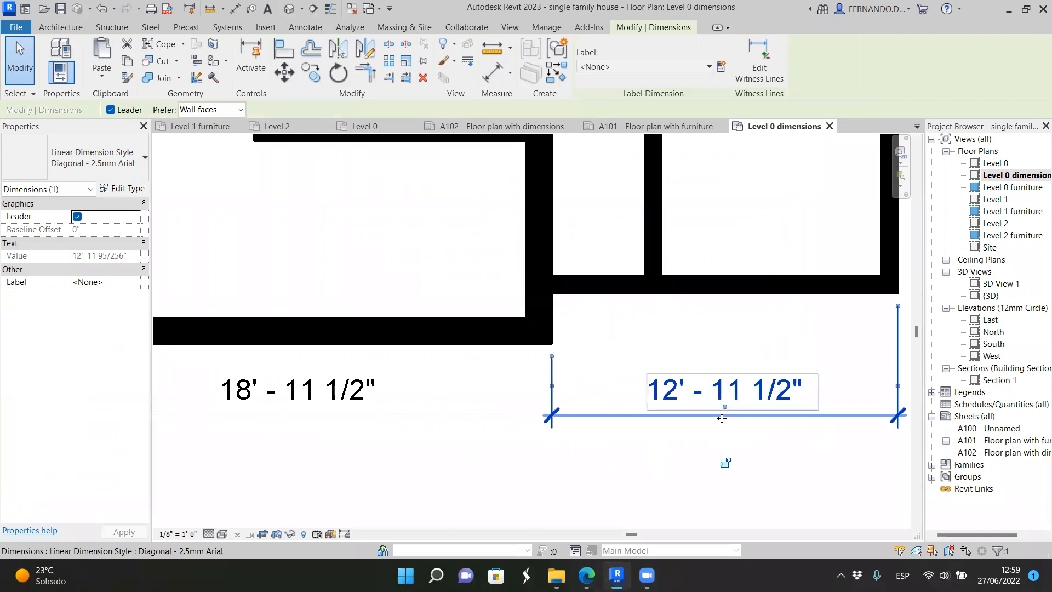
{"action": "key", "text": "d"}
{"action": "key", "text": "i"}
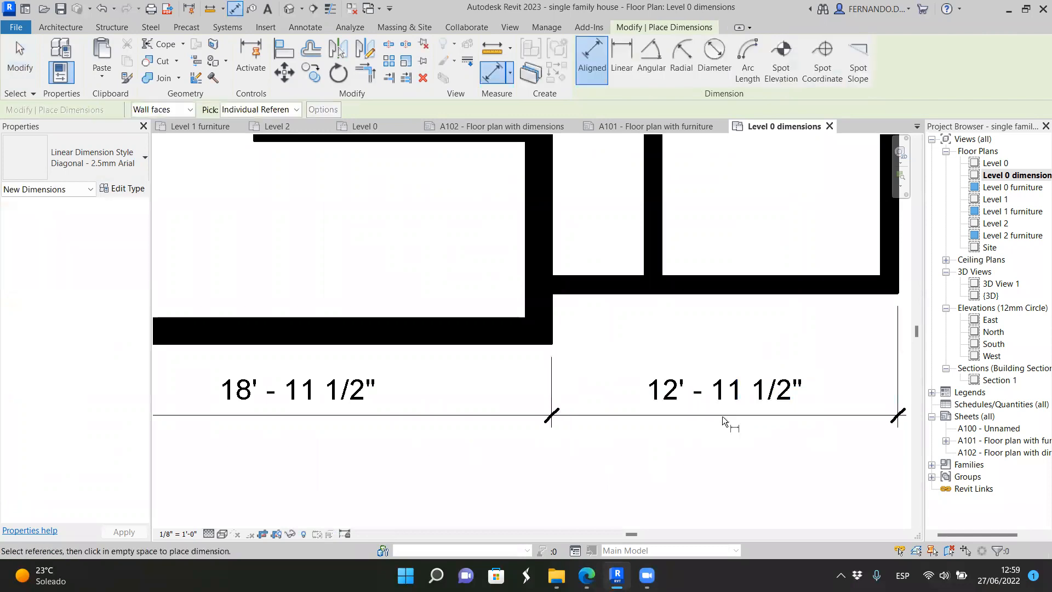
{"action": "key", "text": "Escape"}
{"action": "key", "text": "Escape"}
Step: Try moving the lower-right projecting part's dimension line closer to the wall, and put it back in line with the neighbouring dimension
{"action": "left_click", "coordinate": [894, 417]}
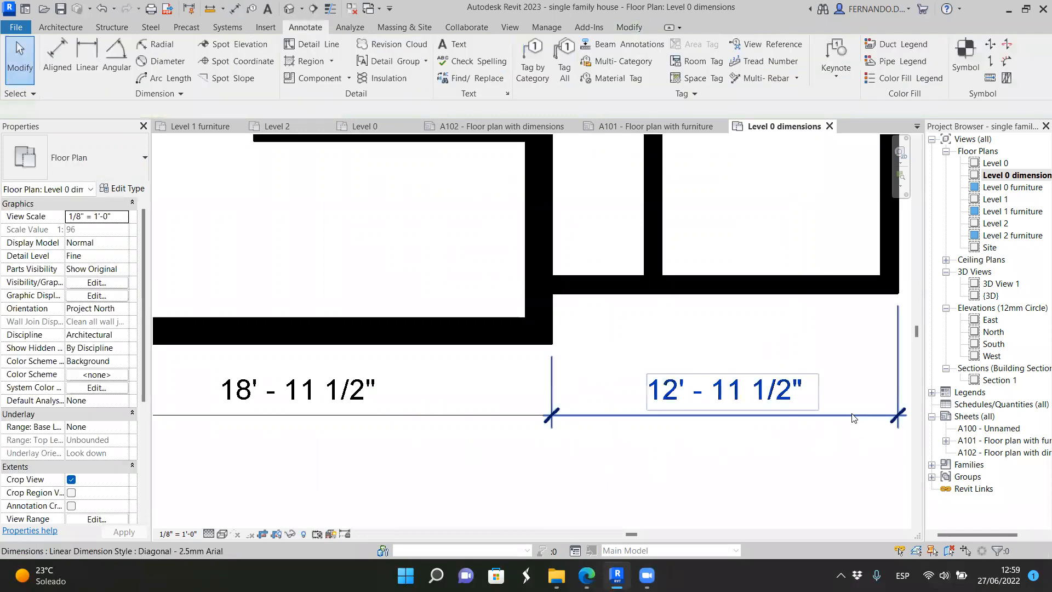
{"action": "left_click_drag", "start_coordinate": [894, 396], "coordinate": [895, 356]}
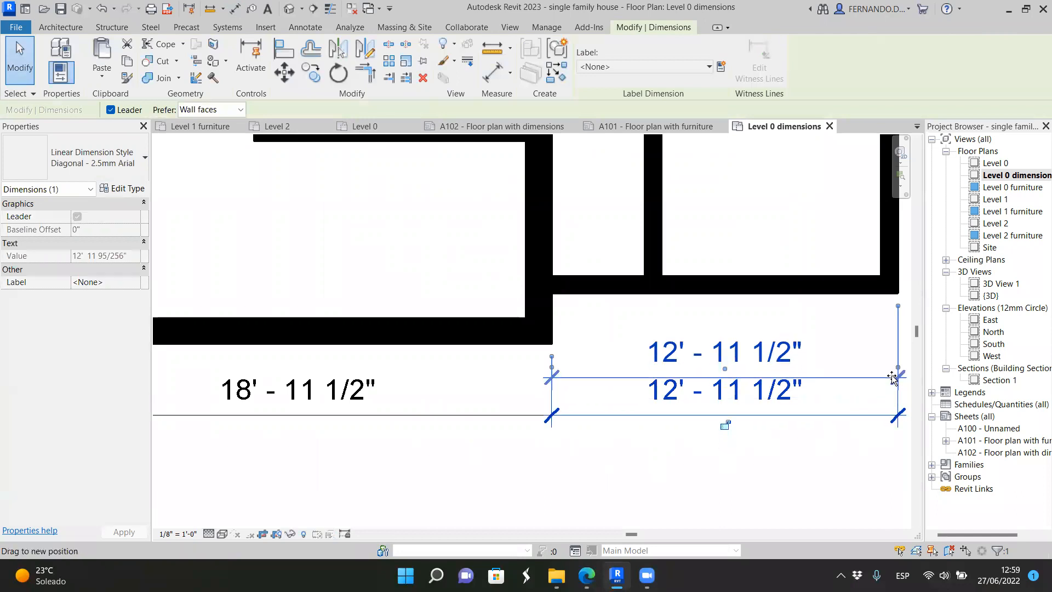
{"action": "key", "text": "Escape"}
{"action": "scroll", "coordinate": [553, 335], "scroll_direction": "down", "scroll_amount": 3}
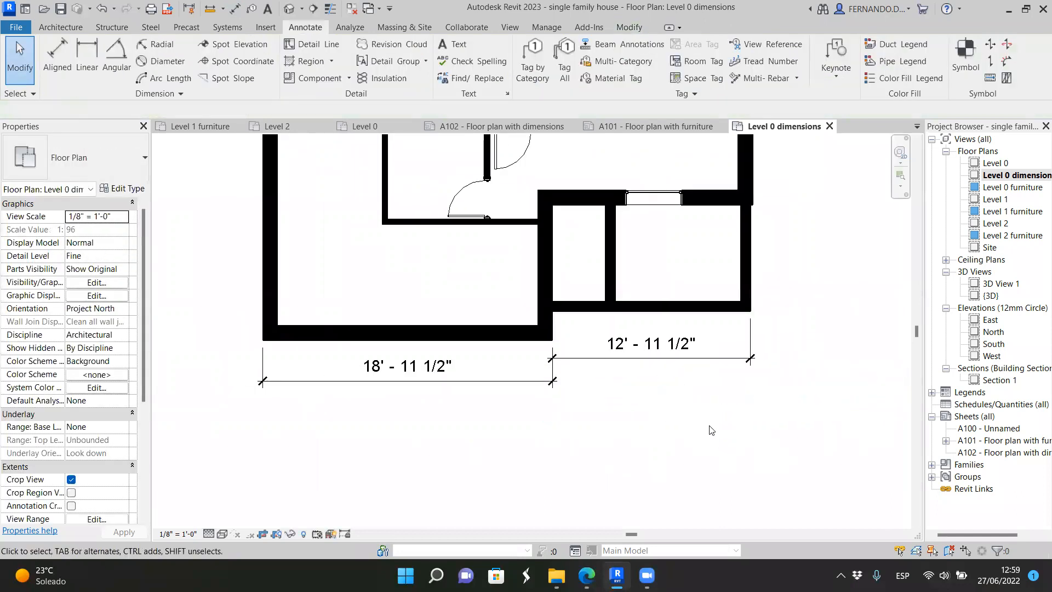
{"action": "scroll", "coordinate": [709, 425], "scroll_direction": "up", "scroll_amount": 1}
{"action": "scroll", "coordinate": [699, 422], "scroll_direction": "down", "scroll_amount": 3}
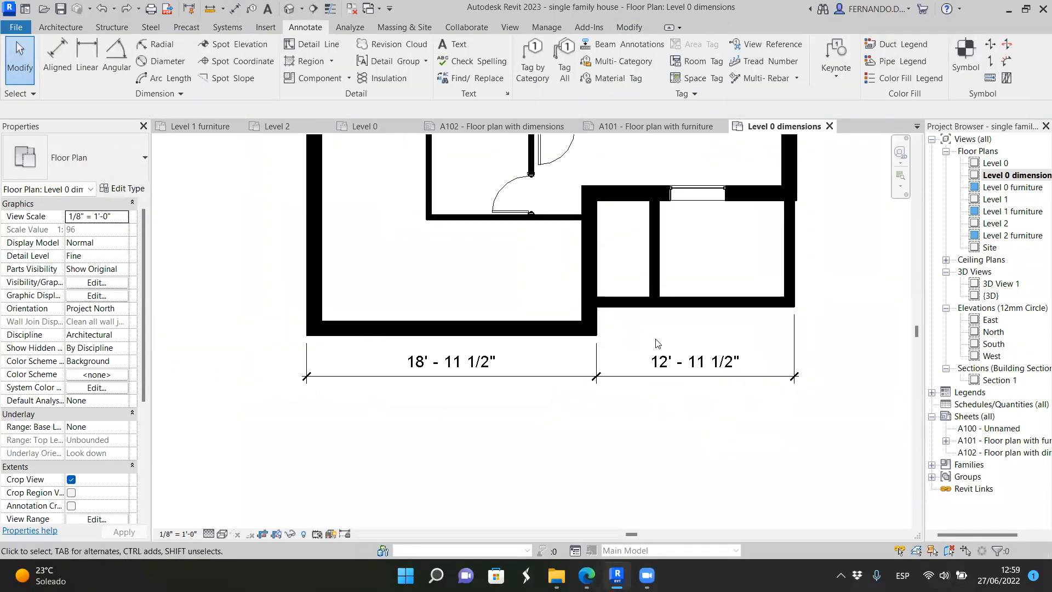
Step: Place an aligned dimension across the plan's overall outer width, below the two partial dimensions, and end dimensioning
{"action": "scroll", "coordinate": [682, 404], "scroll_direction": "up", "scroll_amount": 2}
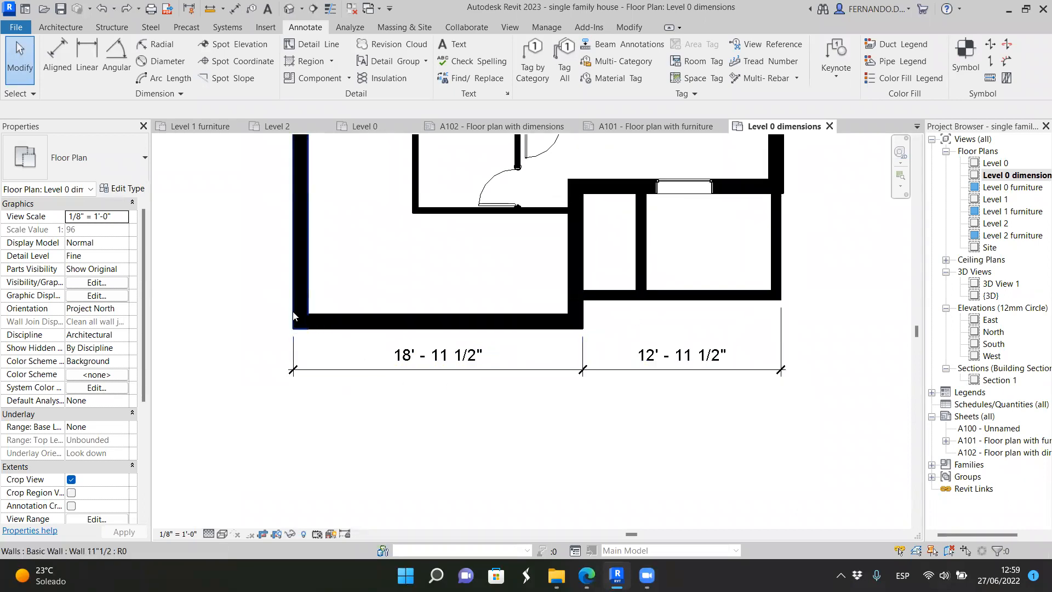
{"action": "left_click", "coordinate": [57, 61]}
{"action": "left_click", "coordinate": [294, 314]}
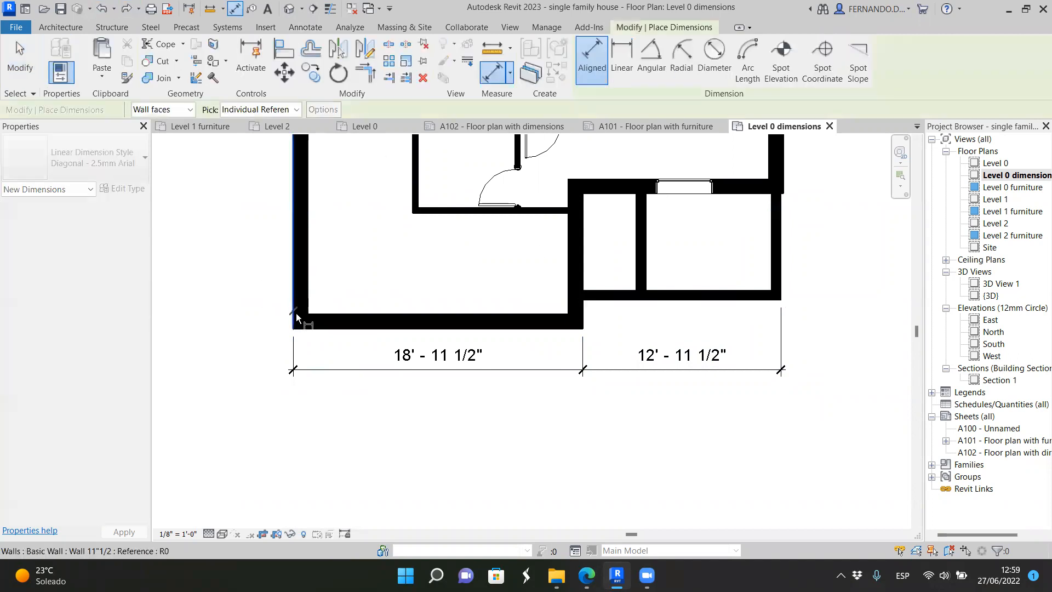
{"action": "left_click", "coordinate": [782, 291]}
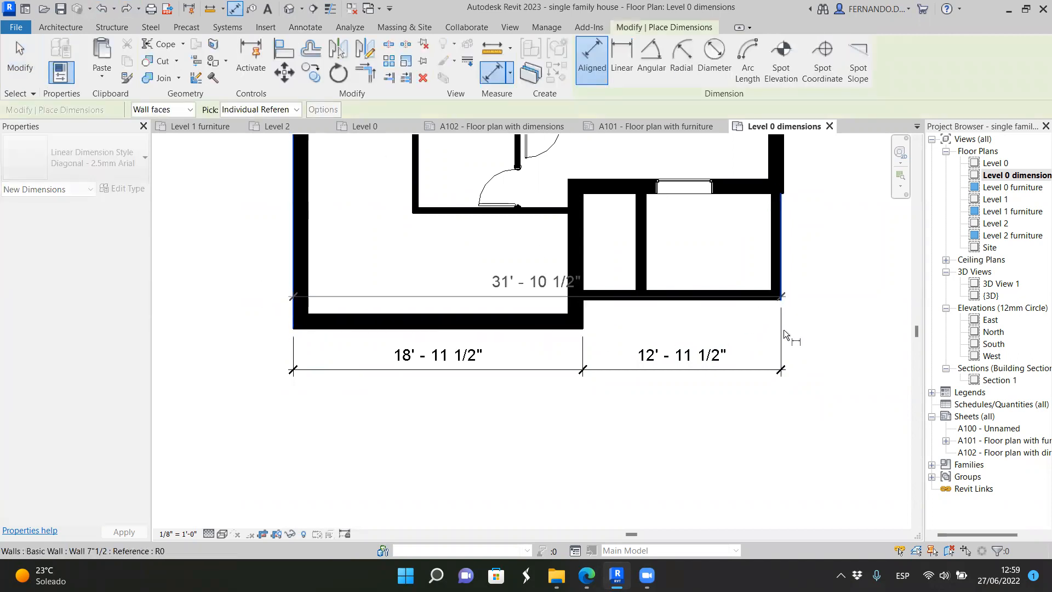
{"action": "left_click", "coordinate": [780, 412]}
{"action": "key", "text": "Escape"}
{"action": "key", "text": "Escape"}
{"action": "scroll", "coordinate": [626, 437], "scroll_direction": "down", "scroll_amount": 2}
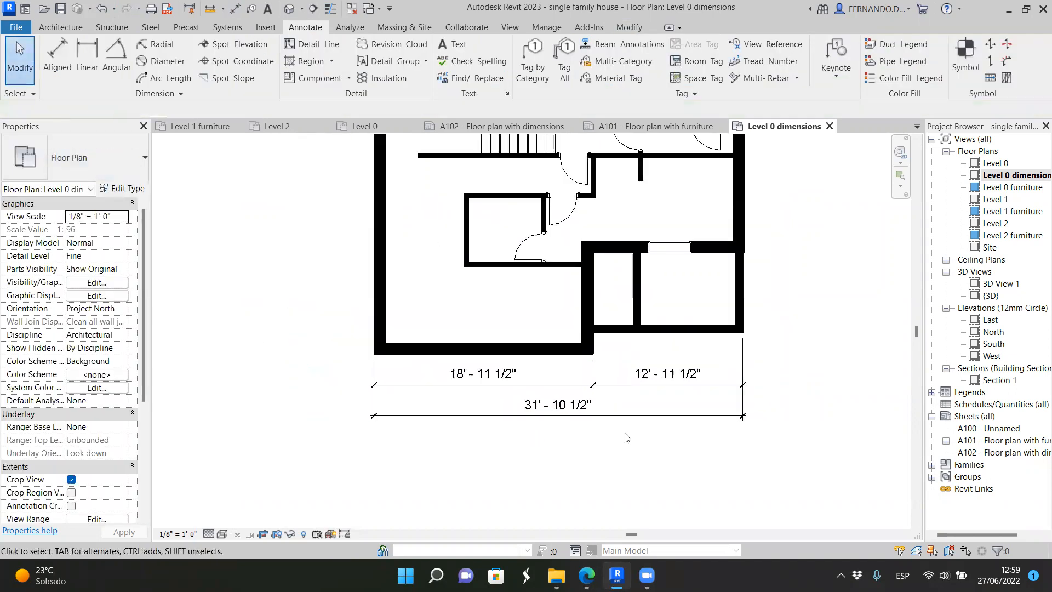
{"action": "scroll", "coordinate": [589, 414], "scroll_direction": "up", "scroll_amount": 1}
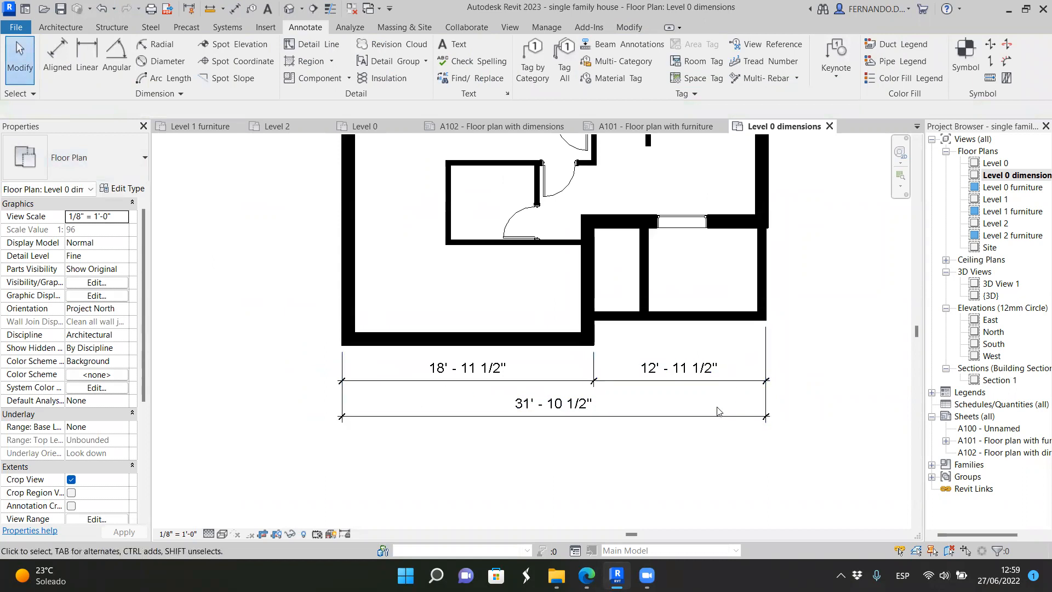
{"action": "scroll", "coordinate": [507, 372], "scroll_direction": "up", "scroll_amount": 1}
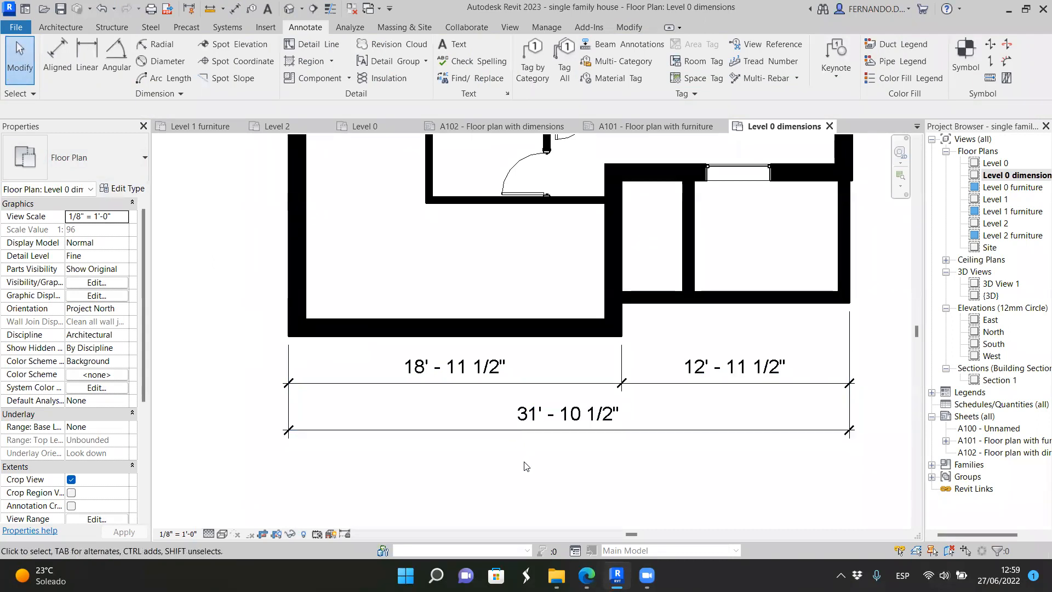
{"action": "scroll", "coordinate": [526, 467], "scroll_direction": "down", "scroll_amount": 5}
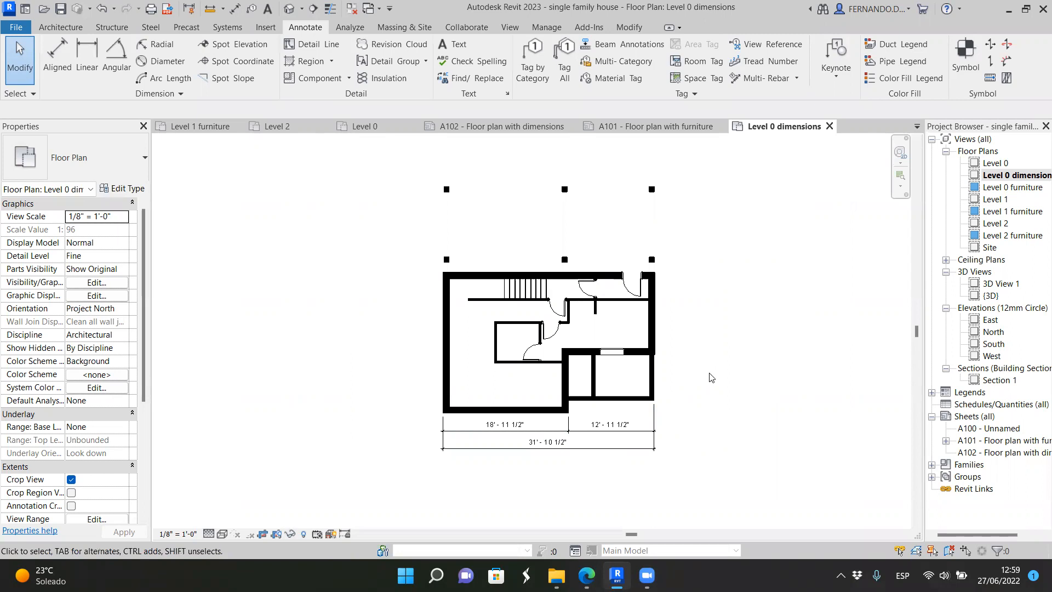
{"action": "scroll", "coordinate": [564, 329], "scroll_direction": "down", "scroll_amount": 1}
{"action": "scroll", "coordinate": [557, 353], "scroll_direction": "up", "scroll_amount": 4}
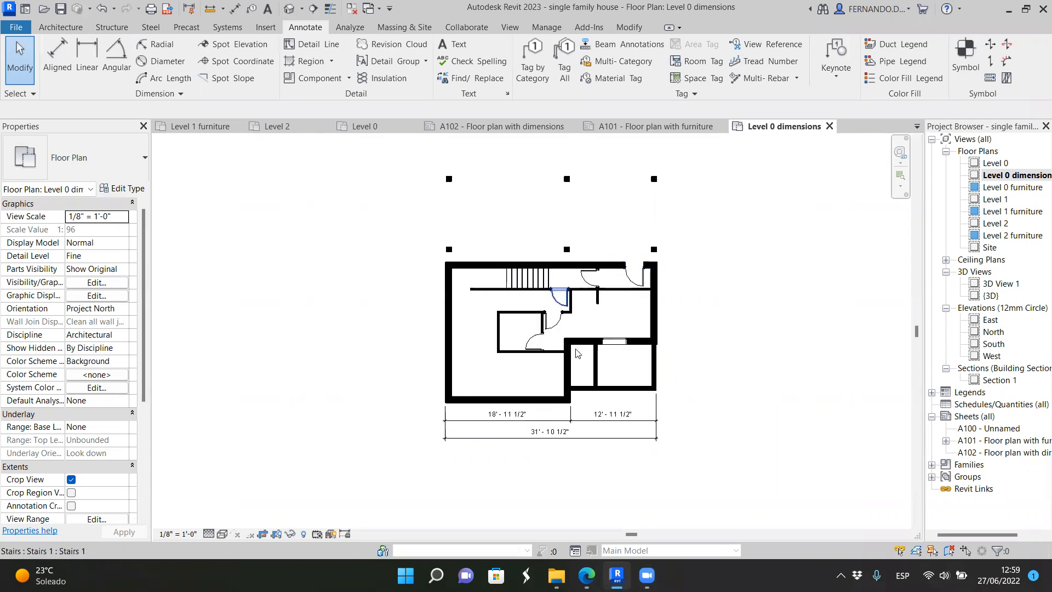
{"action": "scroll", "coordinate": [462, 349], "scroll_direction": "down", "scroll_amount": 2}
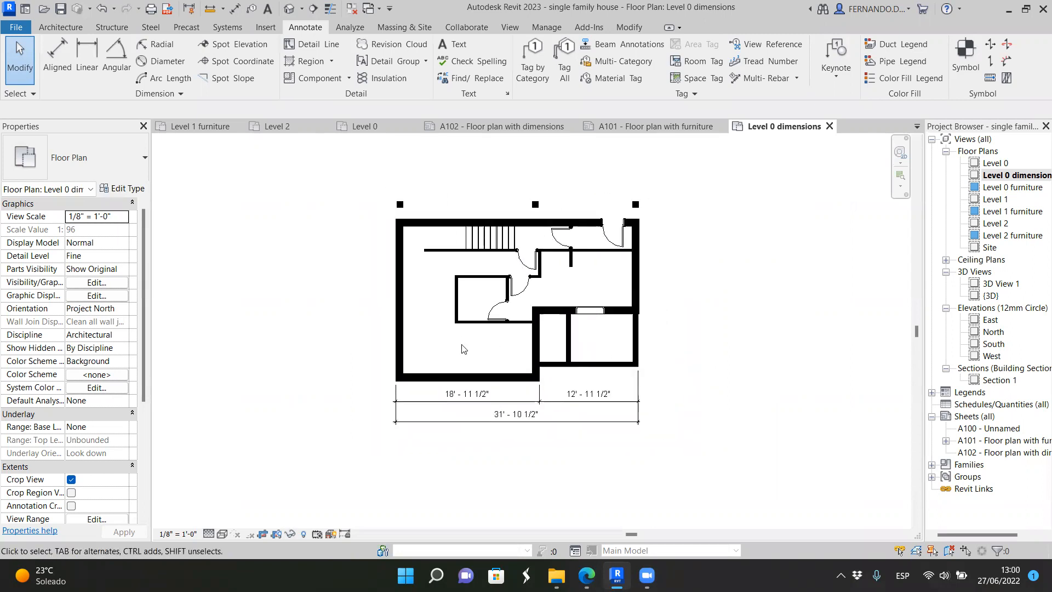
{"action": "scroll", "coordinate": [465, 447], "scroll_direction": "up", "scroll_amount": 2}
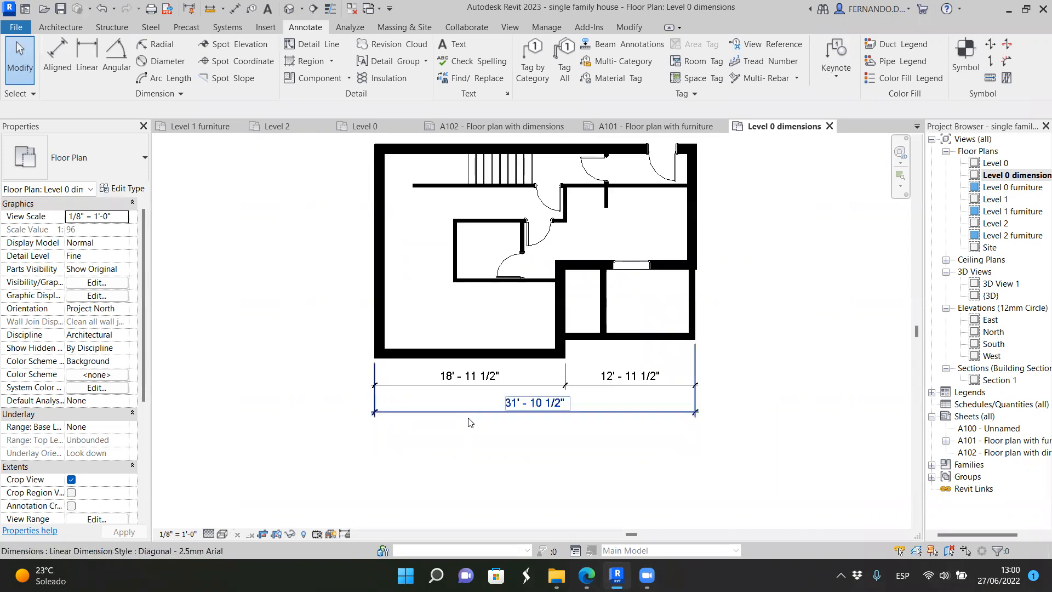
Step: Open the type properties of the lower-left room's width dimension and move the dialog clear of the dimensions
{"action": "left_click", "coordinate": [481, 382]}
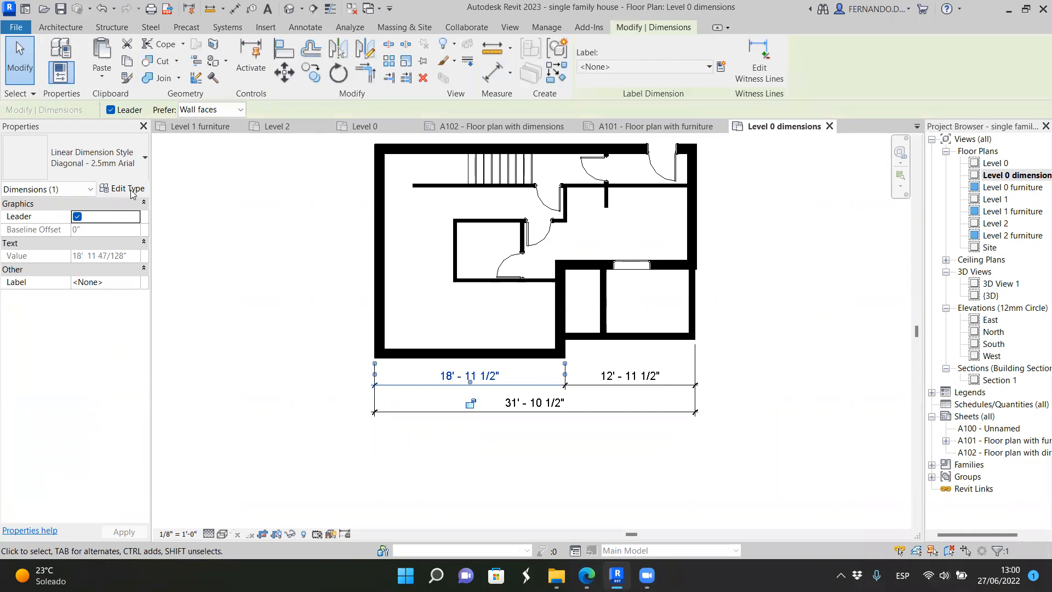
{"action": "left_click", "coordinate": [446, 457]}
{"action": "left_click", "coordinate": [476, 384]}
{"action": "left_click", "coordinate": [125, 189]}
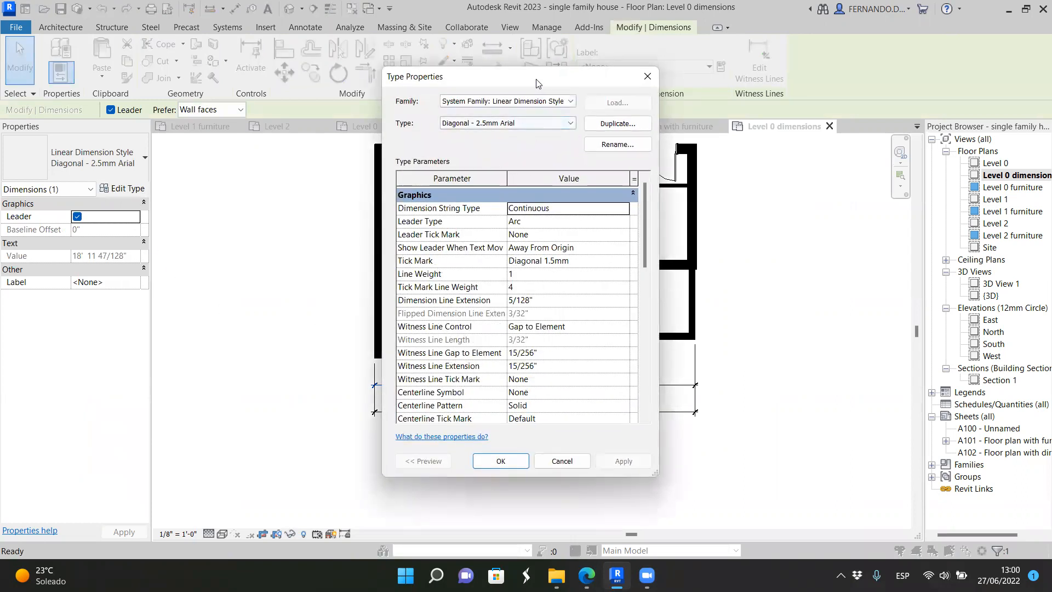
{"action": "left_click_drag", "start_coordinate": [818, 88], "coordinate": [818, 79]}
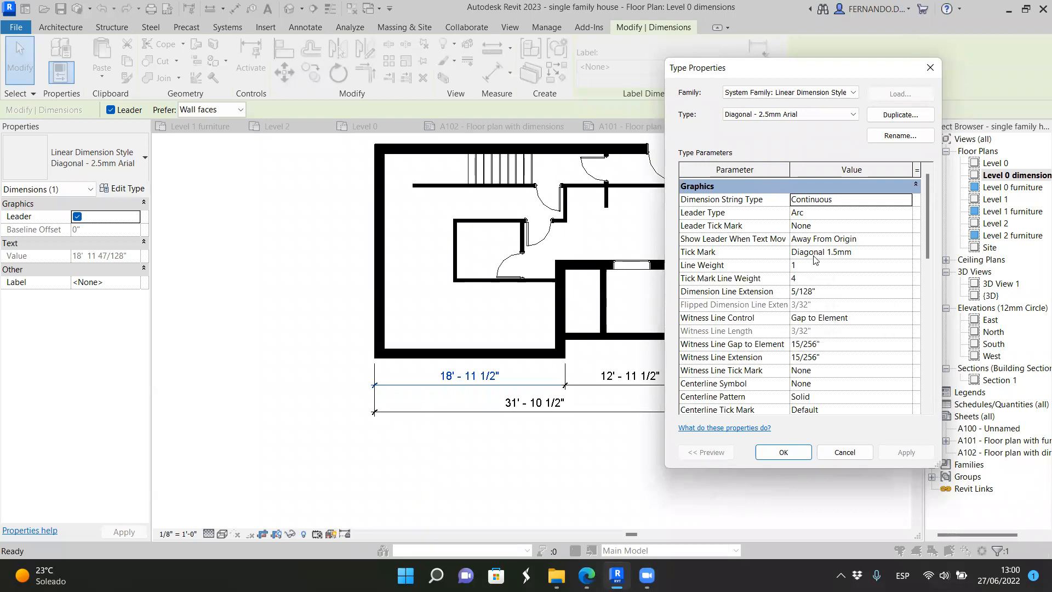
Step: Set the dimension style's tick mark to Filled Dot 3mm and apply it
{"action": "left_click", "coordinate": [910, 253]}
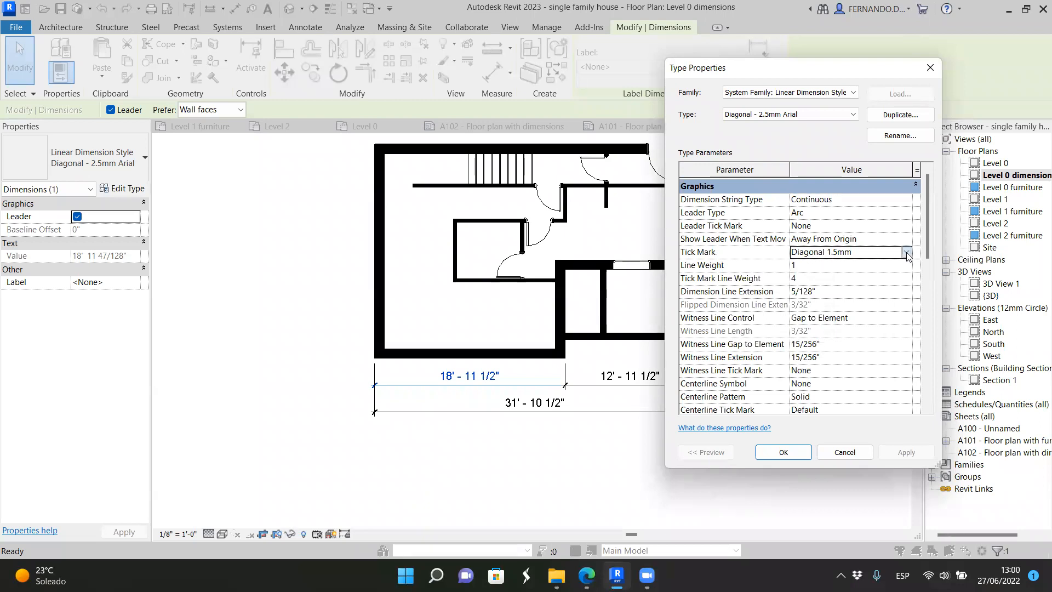
{"action": "left_click", "coordinate": [907, 252]}
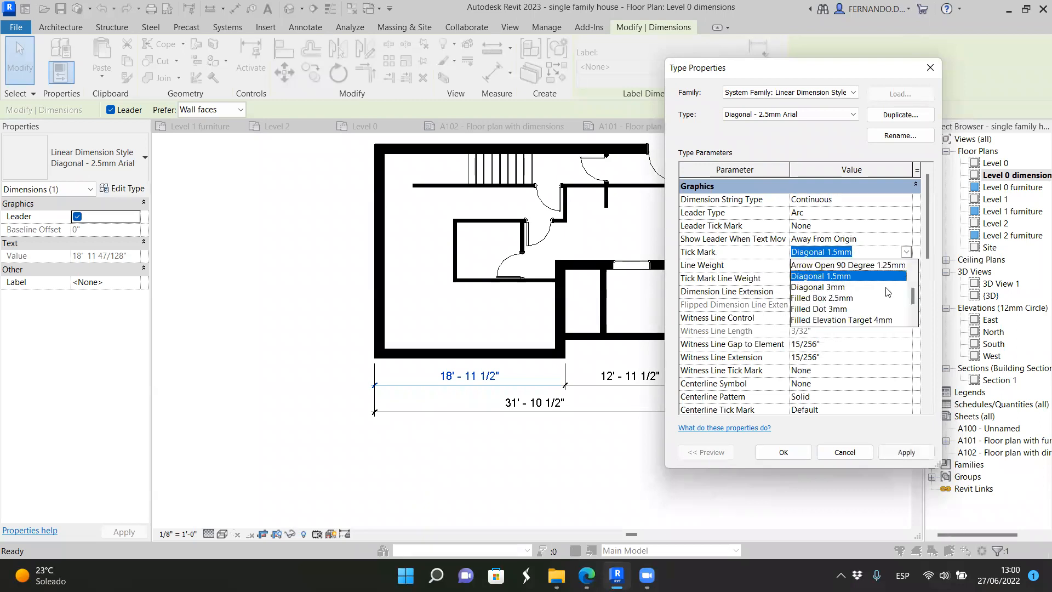
{"action": "left_click", "coordinate": [827, 309]}
{"action": "left_click", "coordinate": [906, 452]}
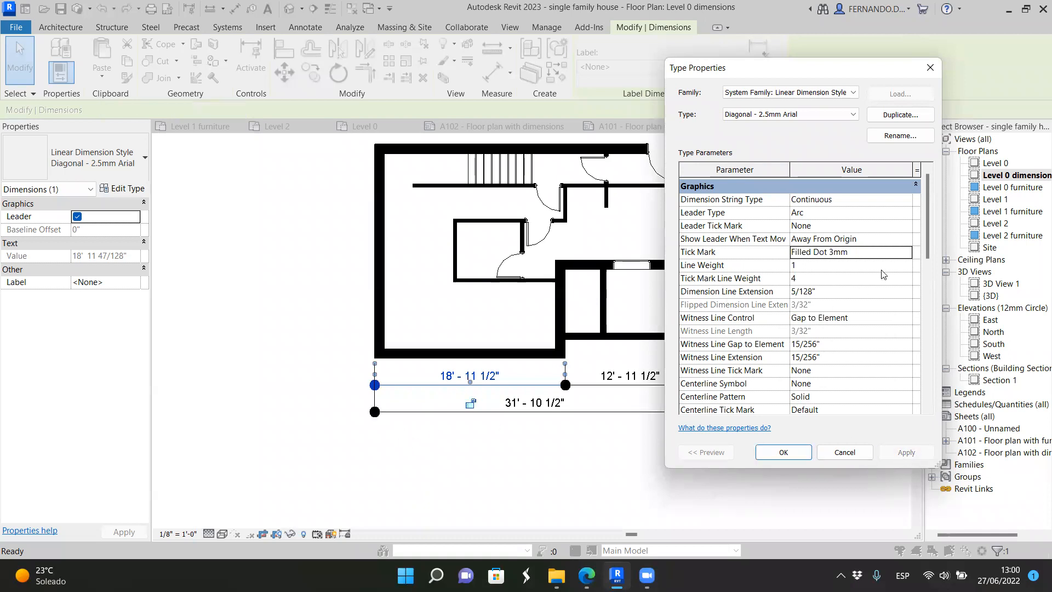
Step: Change the dimension style's tick mark to Arrow Filled 20 Degree and apply it
{"action": "left_click", "coordinate": [906, 254]}
{"action": "left_click", "coordinate": [907, 253]}
{"action": "scroll", "coordinate": [835, 288], "scroll_direction": "up", "scroll_amount": 3}
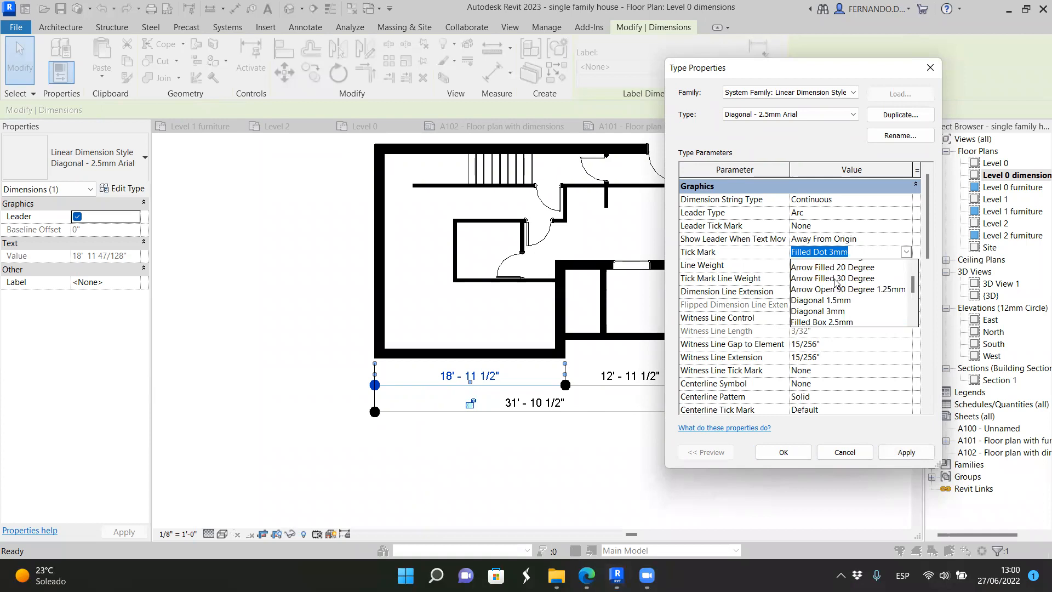
{"action": "scroll", "coordinate": [838, 296], "scroll_direction": "down", "scroll_amount": 2}
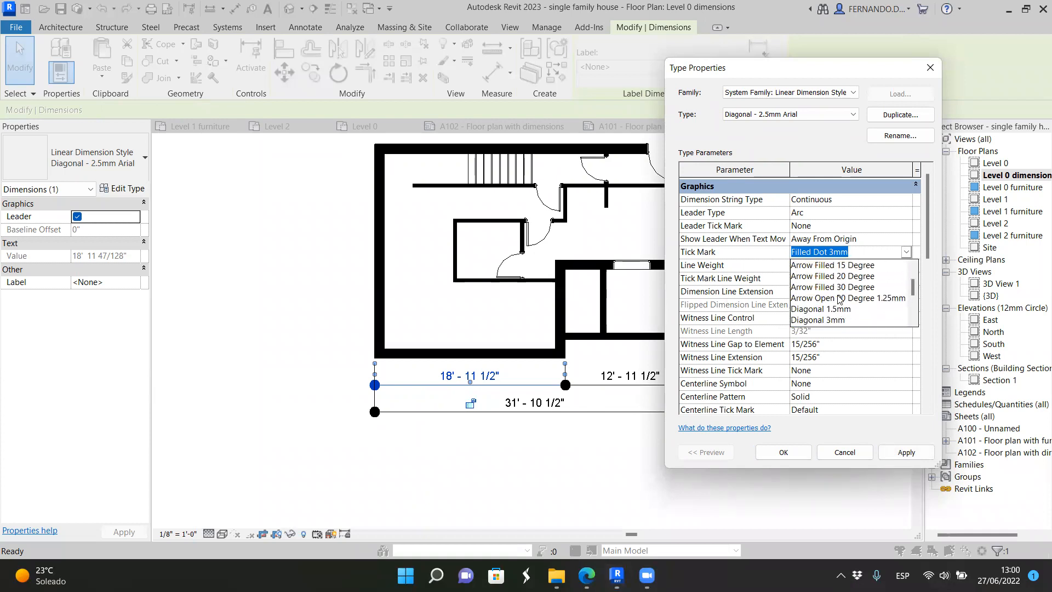
{"action": "left_click", "coordinate": [829, 277]}
{"action": "left_click", "coordinate": [906, 453]}
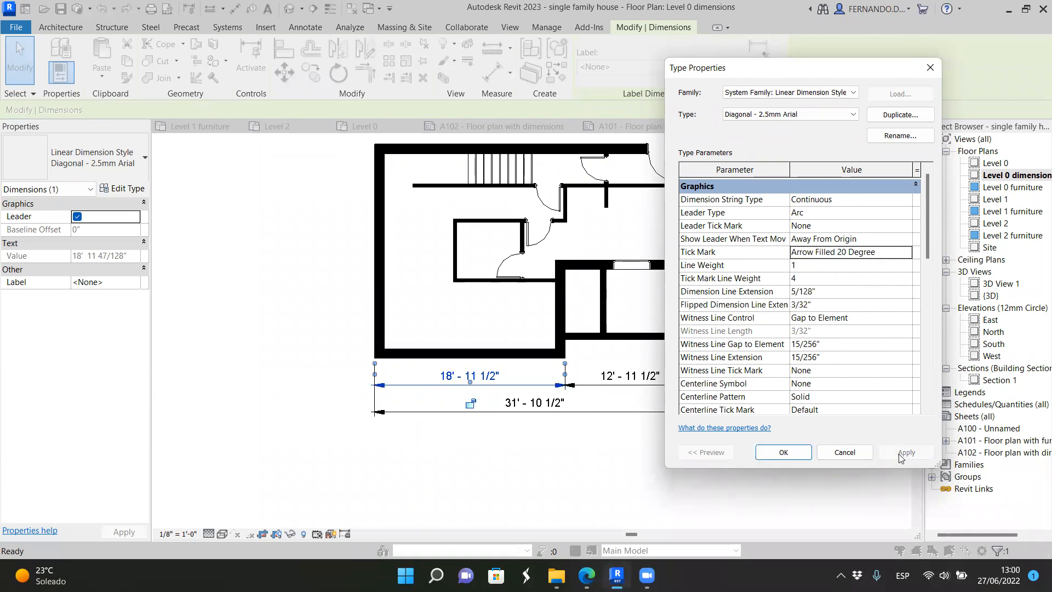
Step: Set the dimension style's tick mark back to Diagonal 1.5mm and apply it
{"action": "left_click", "coordinate": [906, 252]}
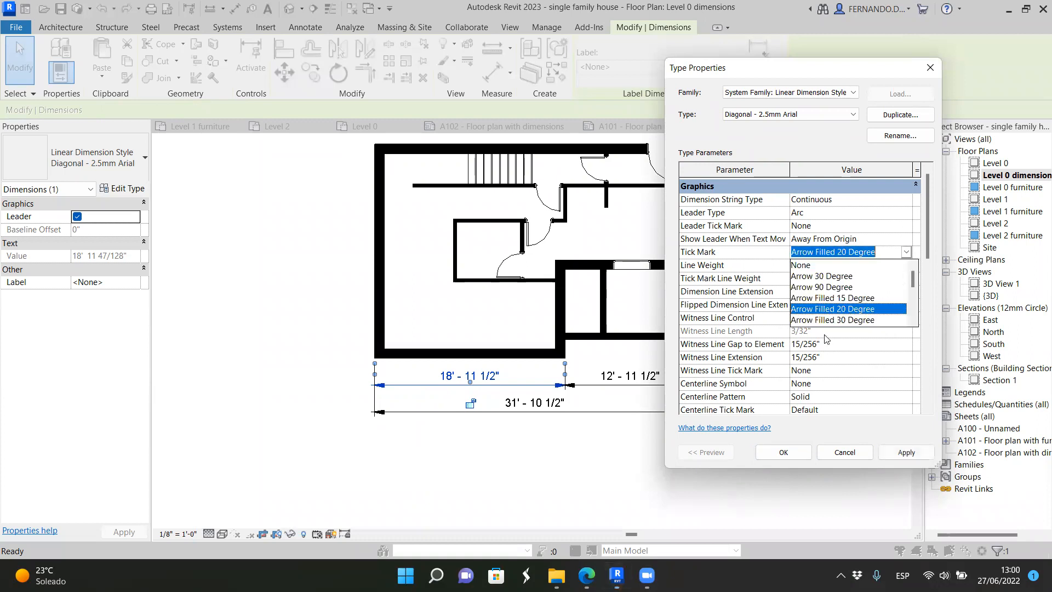
{"action": "left_click", "coordinate": [827, 310]}
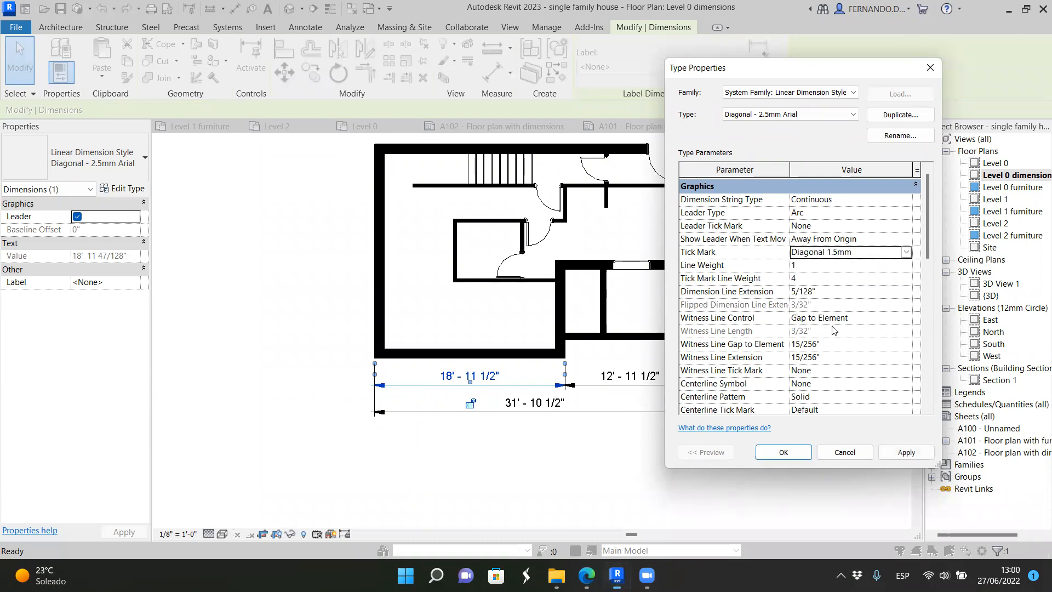
{"action": "left_click", "coordinate": [906, 452]}
Step: Set the dimension style's text size to 15/256" and apply it
{"action": "scroll", "coordinate": [825, 295], "scroll_direction": "down", "scroll_amount": 2}
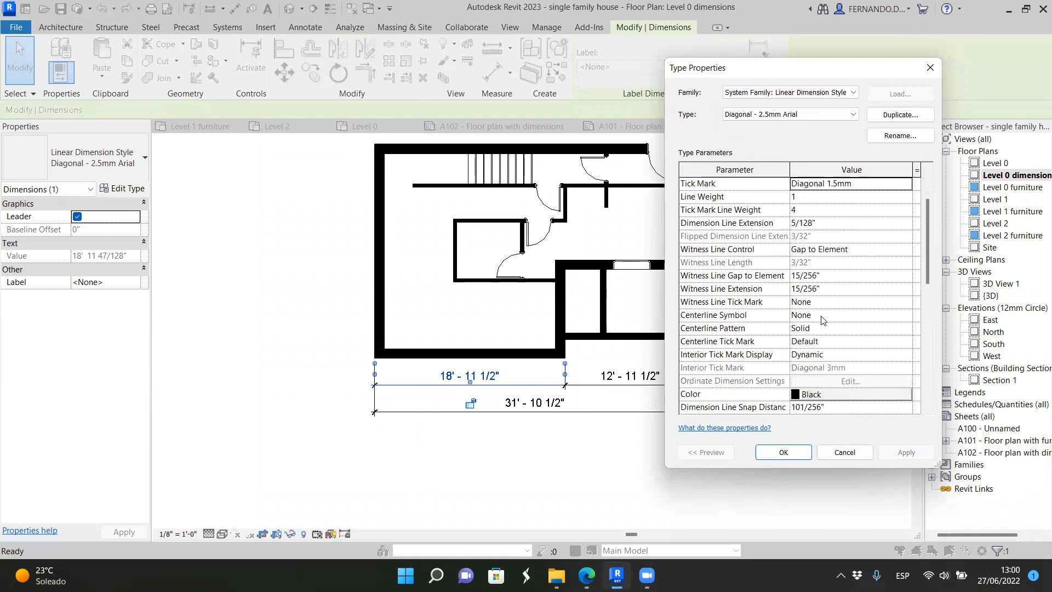
{"action": "scroll", "coordinate": [736, 296], "scroll_direction": "down", "scroll_amount": 4}
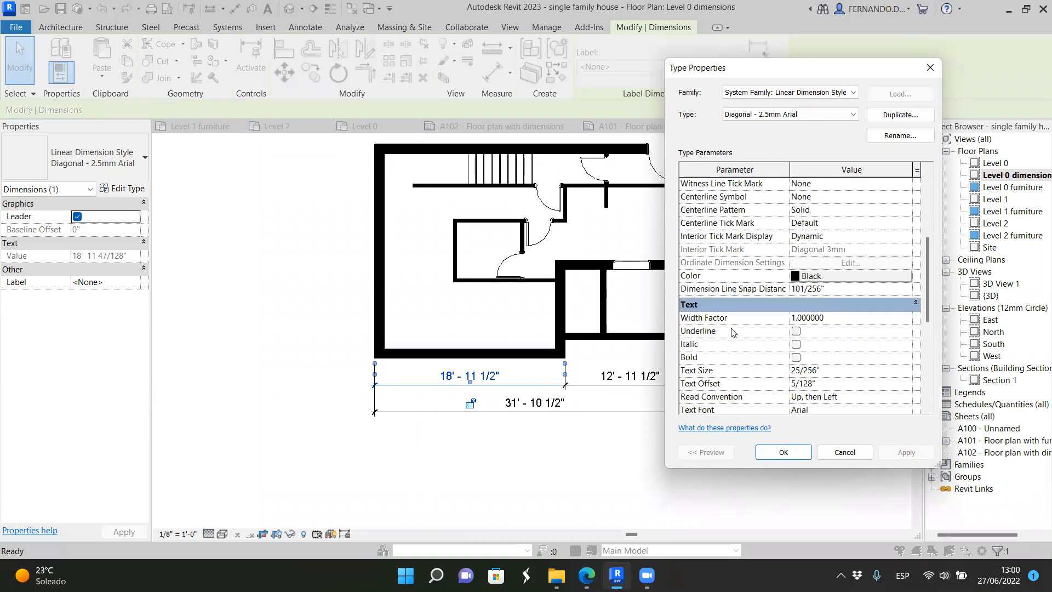
{"action": "scroll", "coordinate": [712, 318], "scroll_direction": "down", "scroll_amount": 1}
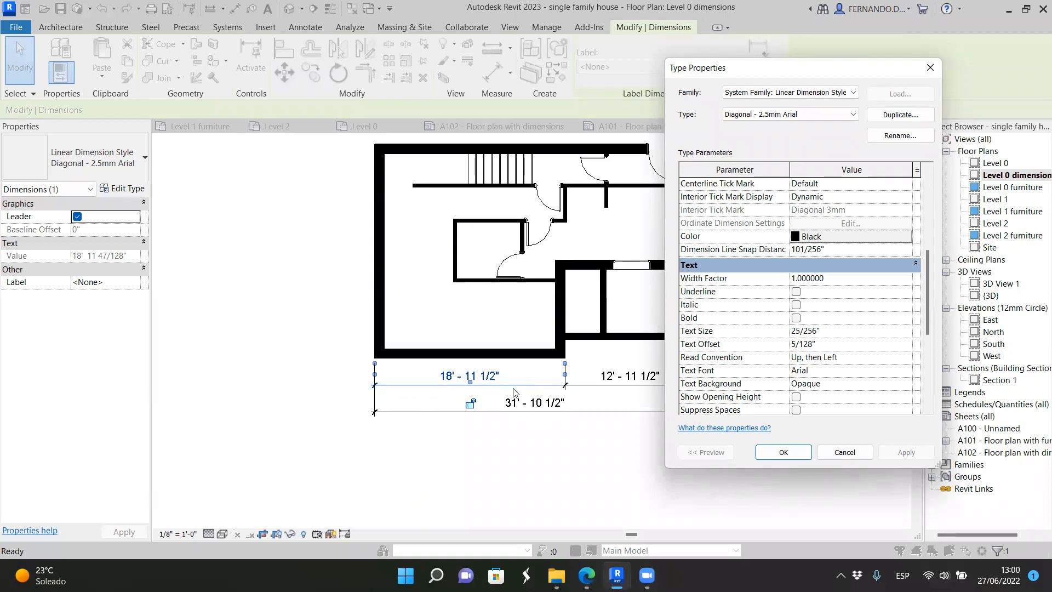
{"action": "left_click", "coordinate": [800, 332]}
{"action": "type", "text": "15"}
{"action": "left_click", "coordinate": [905, 454]}
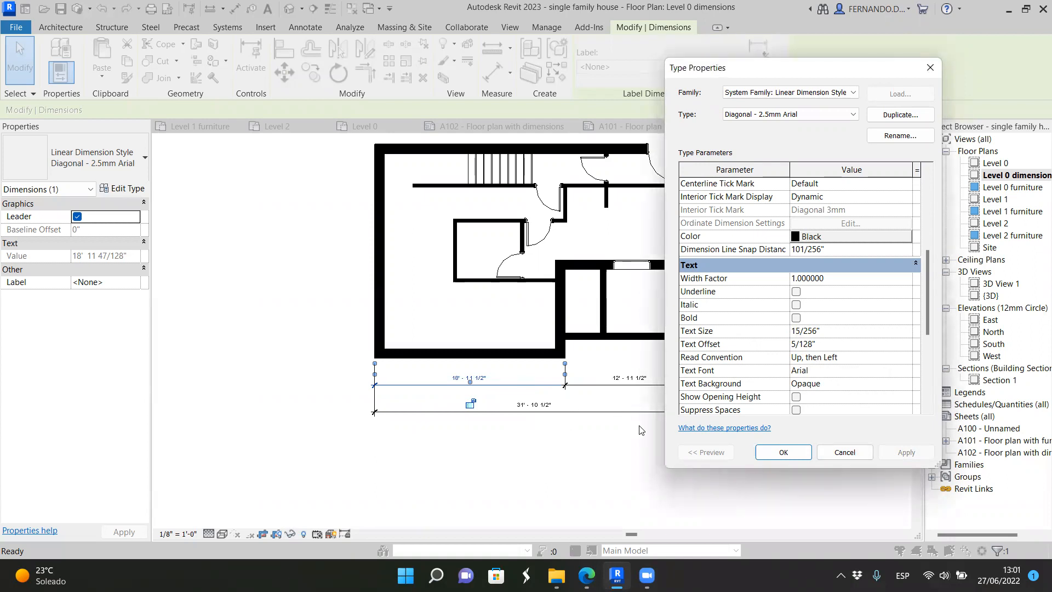
Step: Override the project settings in the dimension style's primary units format, set the units to Inches and accept the style
{"action": "scroll", "coordinate": [773, 356], "scroll_direction": "down", "scroll_amount": 3}
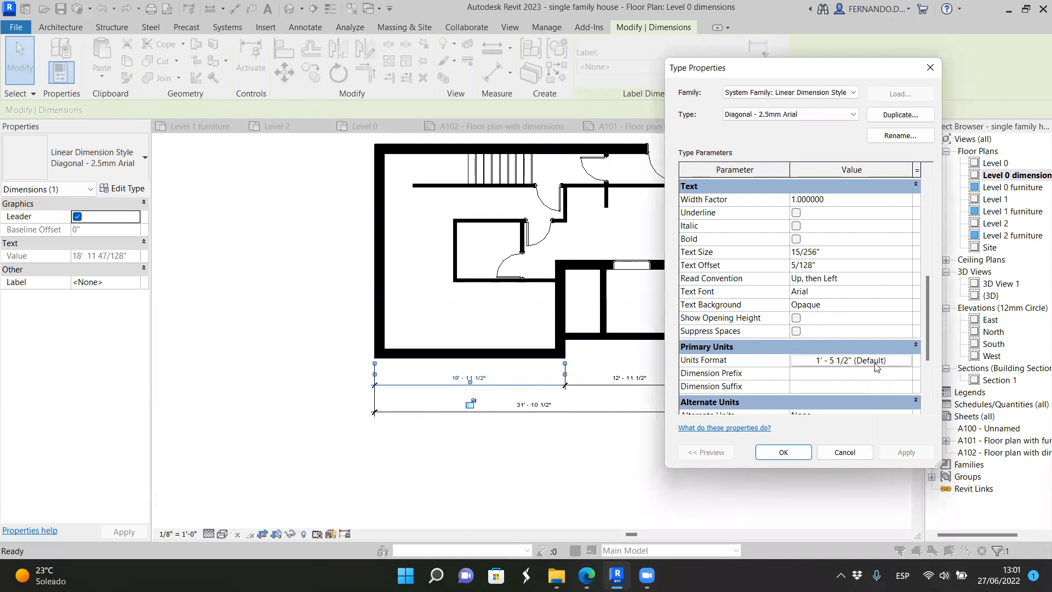
{"action": "left_click", "coordinate": [907, 365]}
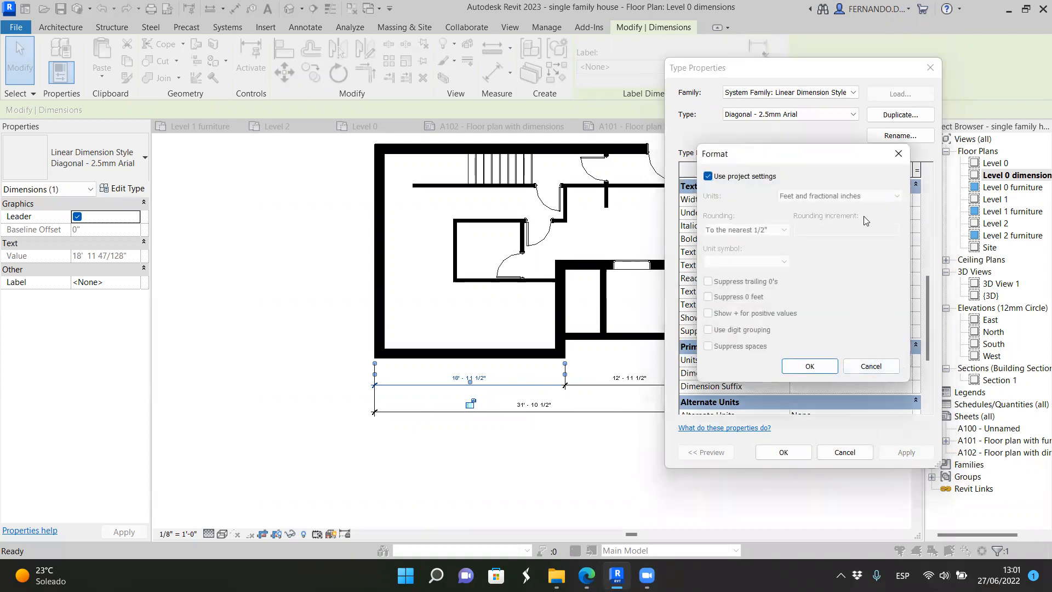
{"action": "left_click", "coordinate": [708, 178]}
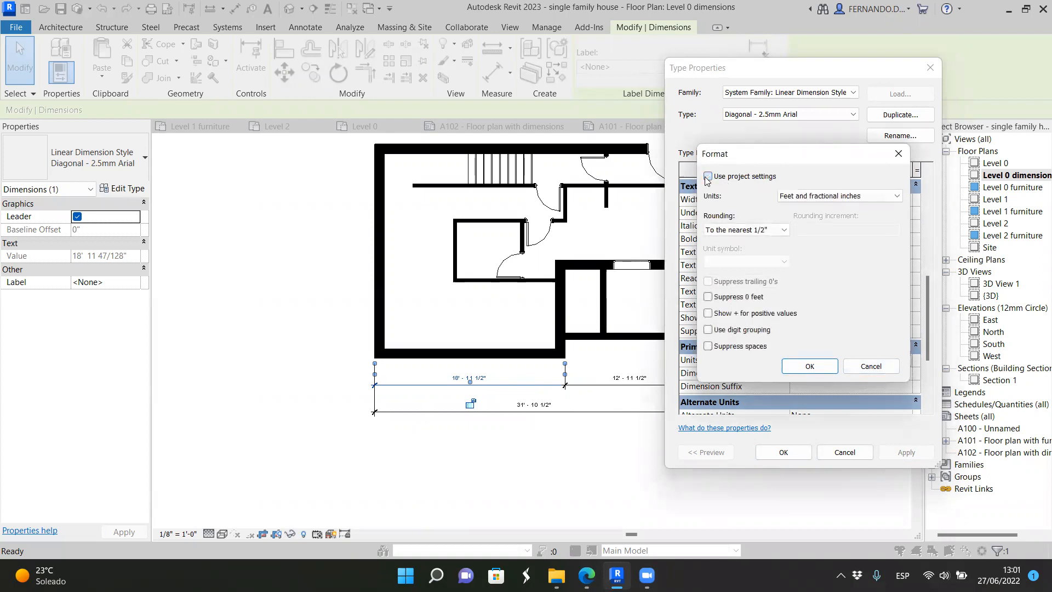
{"action": "left_click", "coordinate": [898, 199]}
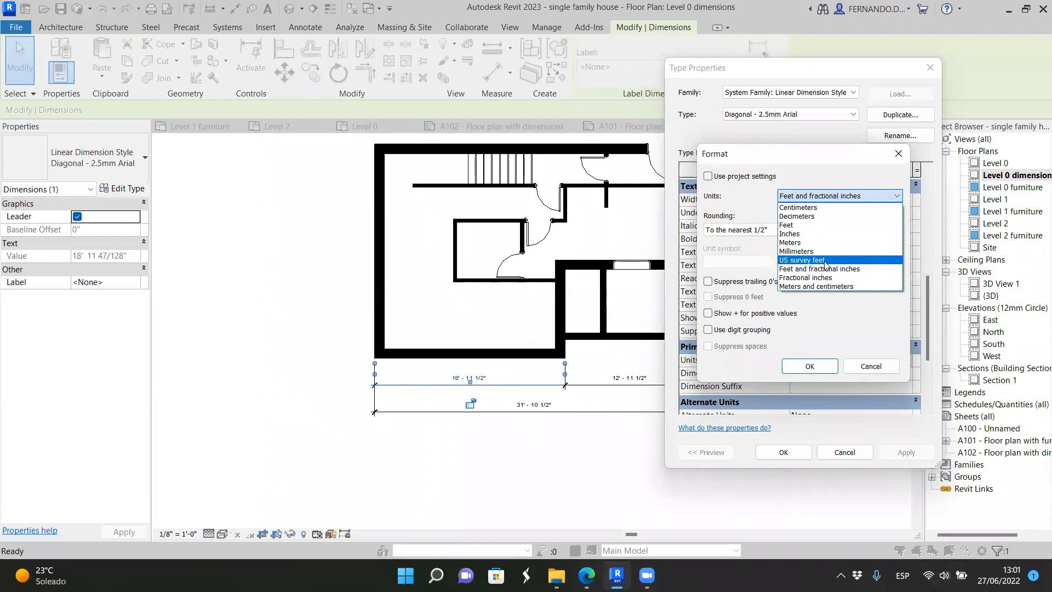
{"action": "left_click", "coordinate": [789, 234]}
{"action": "left_click", "coordinate": [811, 366]}
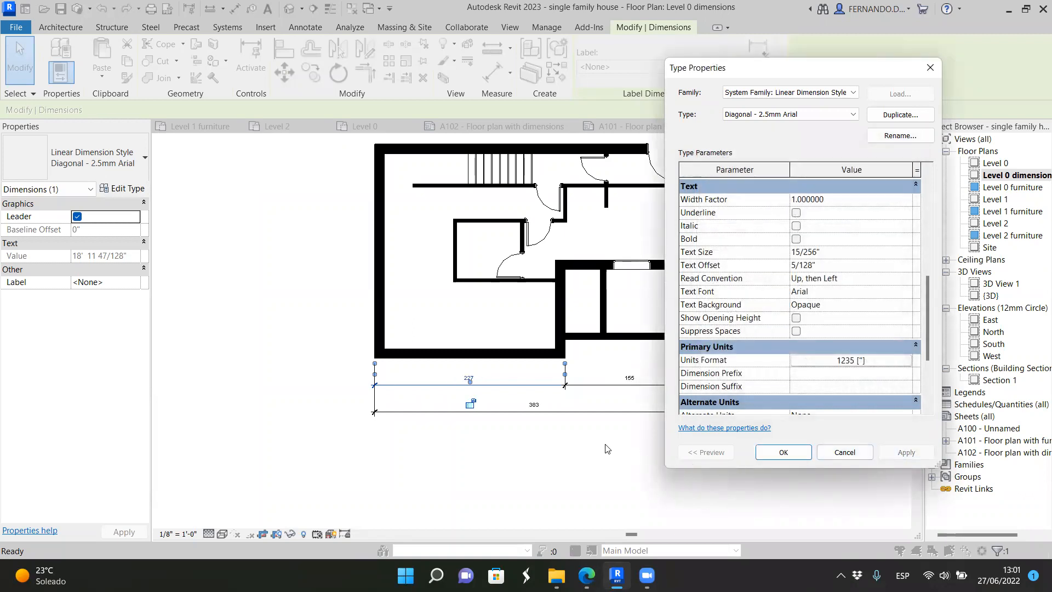
{"action": "left_click", "coordinate": [784, 452]}
{"action": "left_click", "coordinate": [548, 425]}
Step: Inspect the text and tick marks of the partial and overall dimensions below the floor plan
{"action": "scroll", "coordinate": [548, 425], "scroll_direction": "up", "scroll_amount": 2}
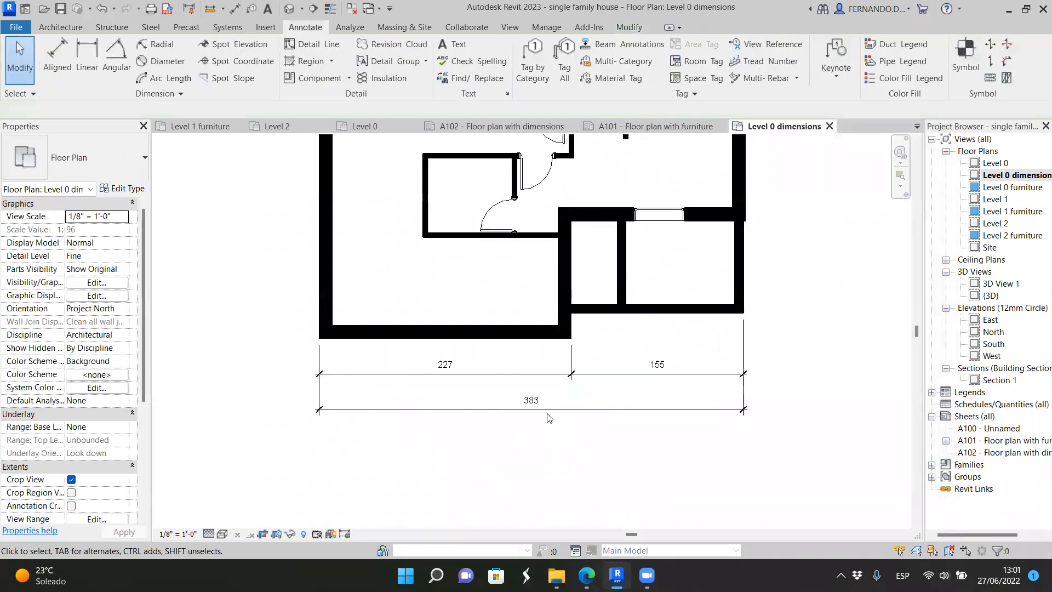
{"action": "scroll", "coordinate": [549, 418], "scroll_direction": "up", "scroll_amount": 1}
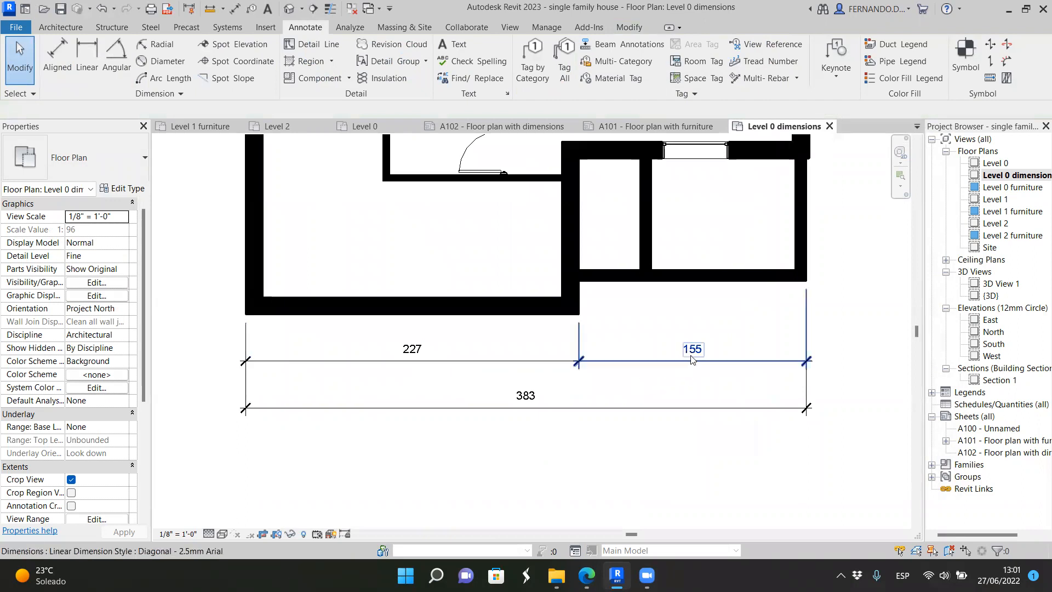
{"action": "scroll", "coordinate": [525, 373], "scroll_direction": "down", "scroll_amount": 1}
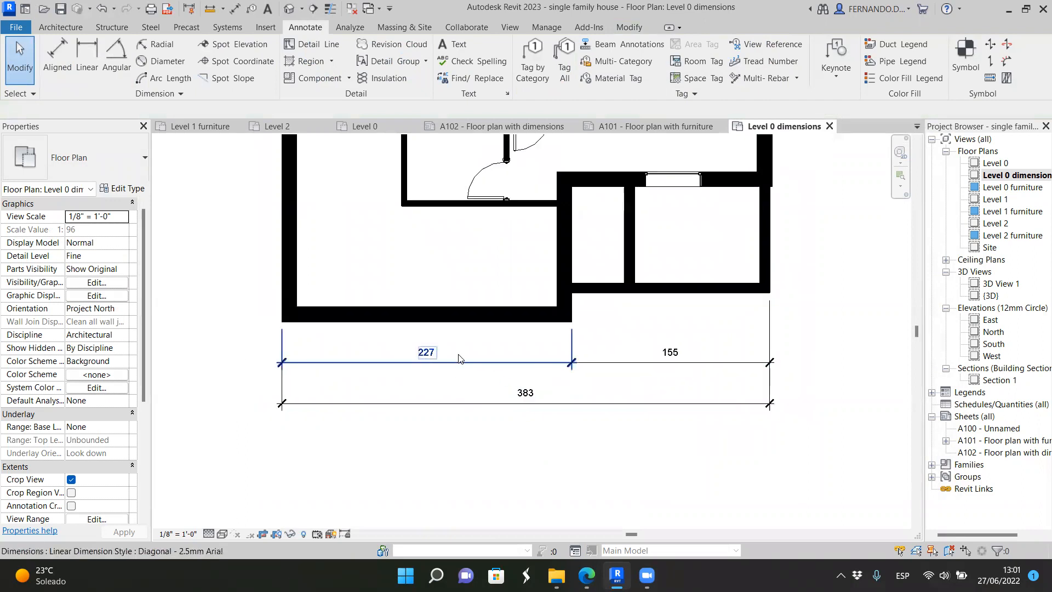
{"action": "scroll", "coordinate": [493, 373], "scroll_direction": "down", "scroll_amount": 2}
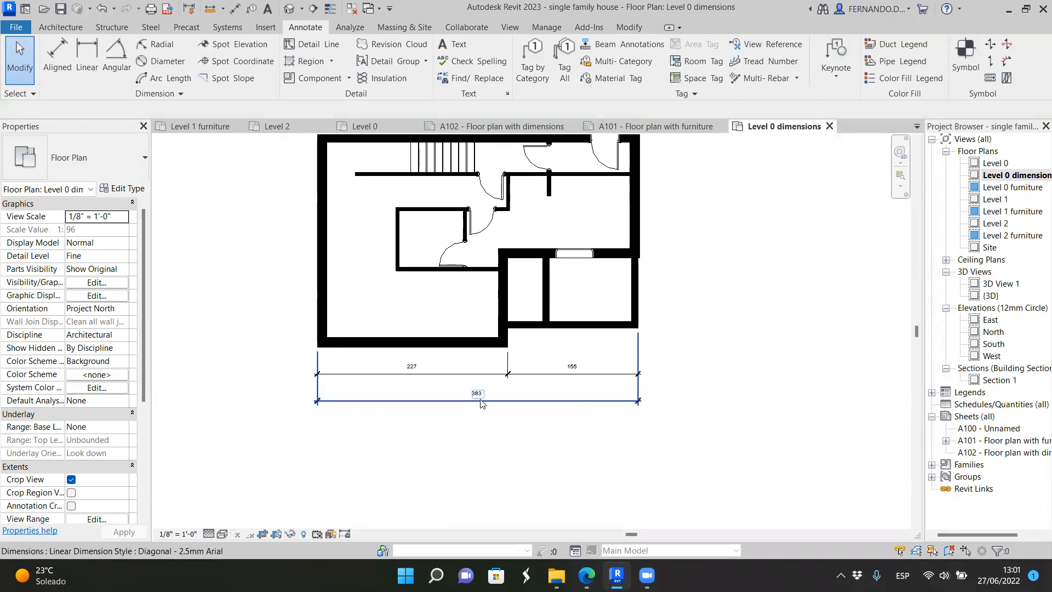
{"action": "scroll", "coordinate": [480, 409], "scroll_direction": "down", "scroll_amount": 1}
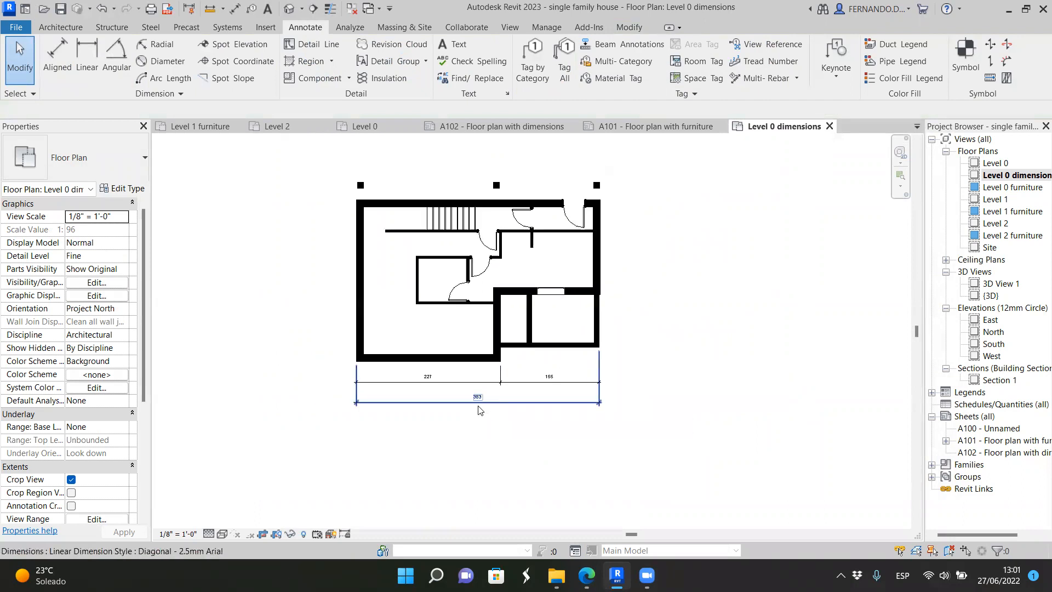
{"action": "left_click", "coordinate": [478, 405]}
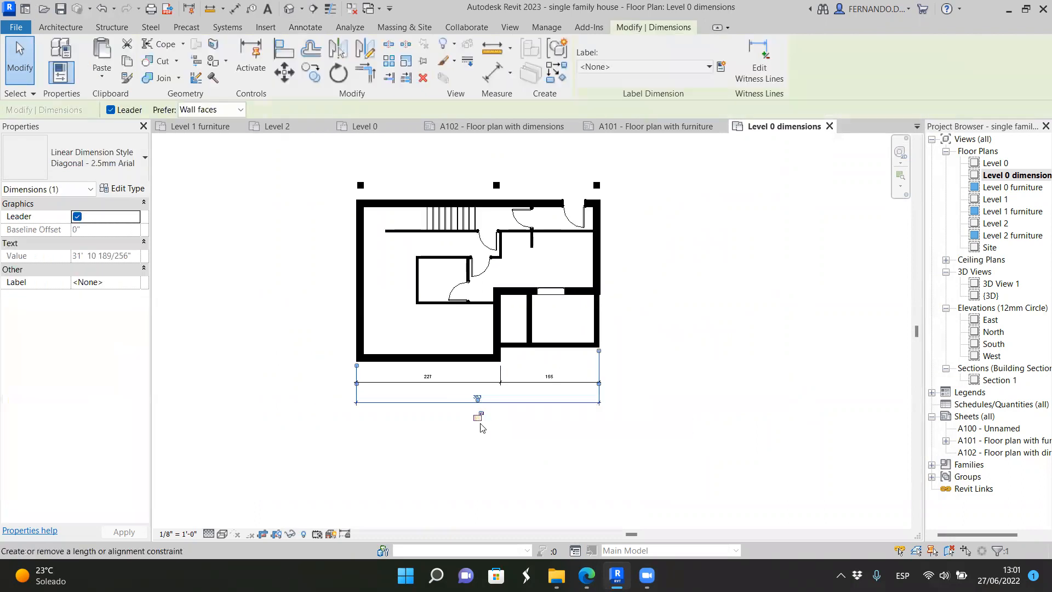
{"action": "left_click", "coordinate": [512, 421]}
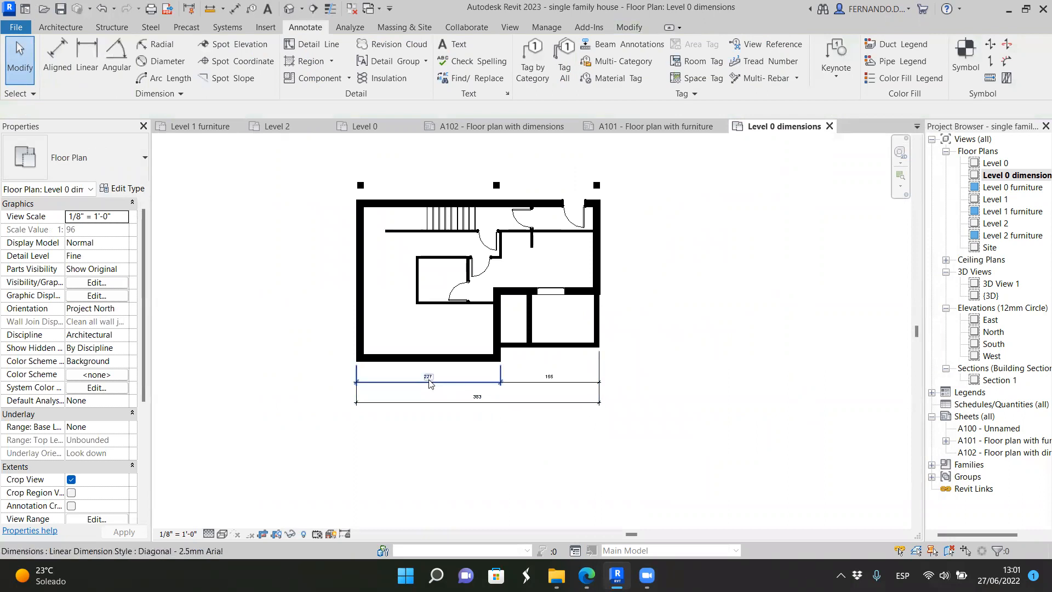
{"action": "scroll", "coordinate": [429, 383], "scroll_direction": "up", "scroll_amount": 2}
{"action": "scroll", "coordinate": [572, 395], "scroll_direction": "up", "scroll_amount": 3}
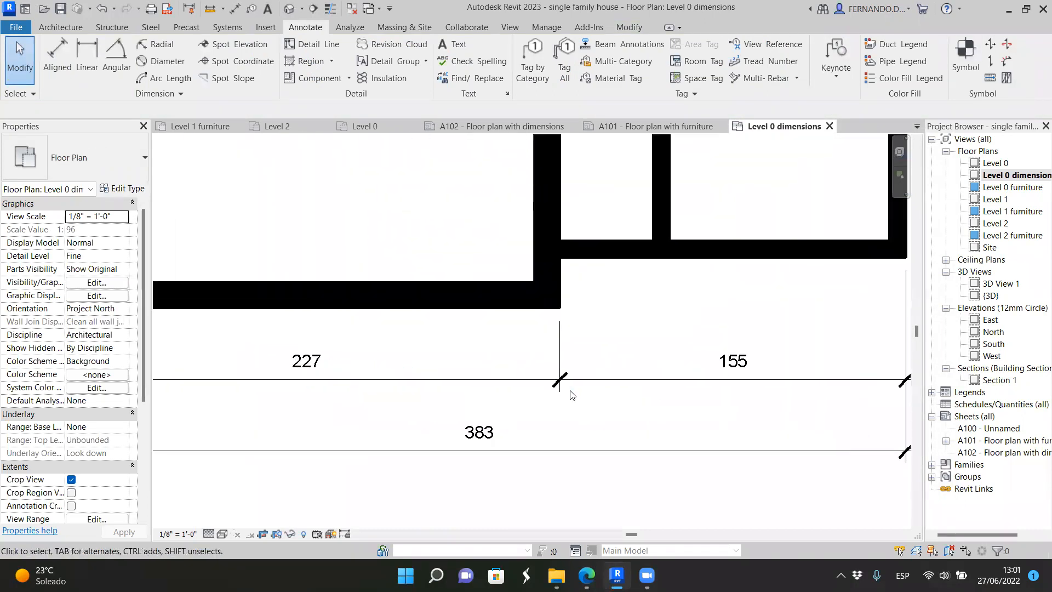
{"action": "scroll", "coordinate": [548, 394], "scroll_direction": "down", "scroll_amount": 5}
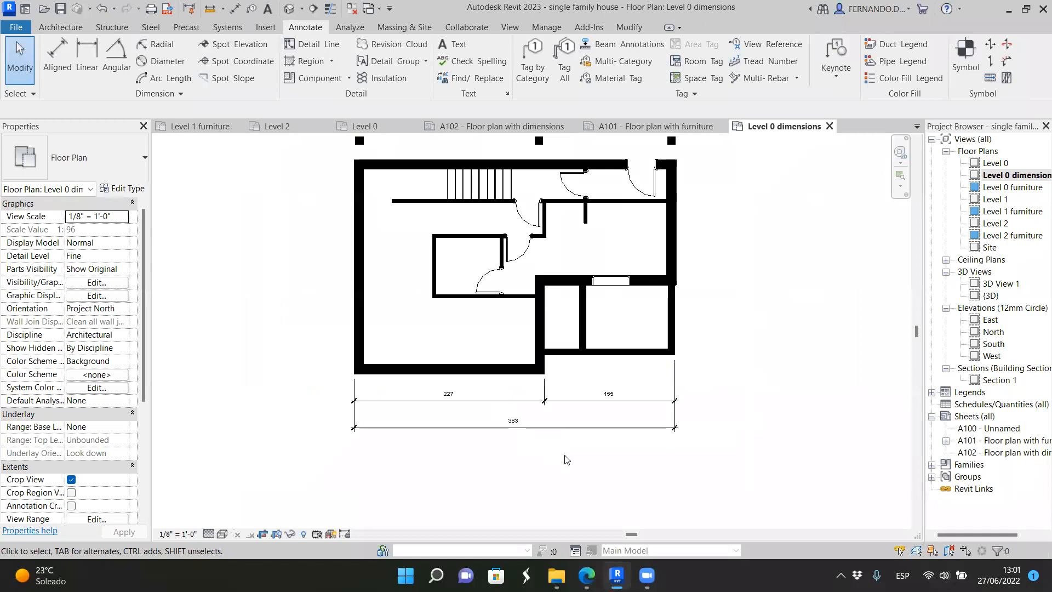
{"action": "scroll", "coordinate": [531, 442], "scroll_direction": "down", "scroll_amount": 1}
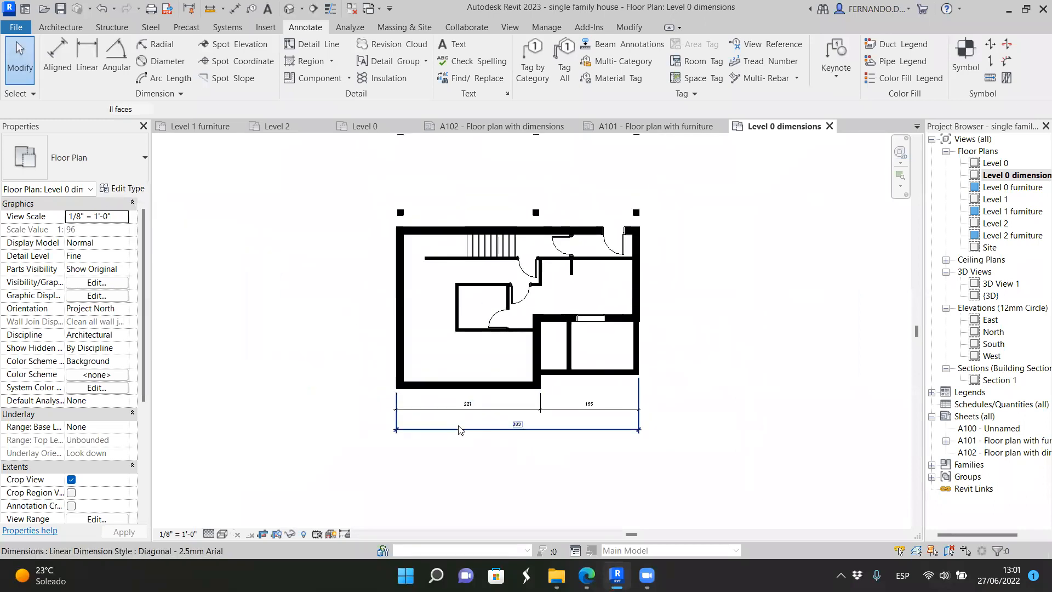
Step: Duplicate the overall dimension's type, naming the copy with the author's first name followed by "Dimensions"
{"action": "left_click", "coordinate": [458, 429]}
{"action": "left_click", "coordinate": [130, 191]}
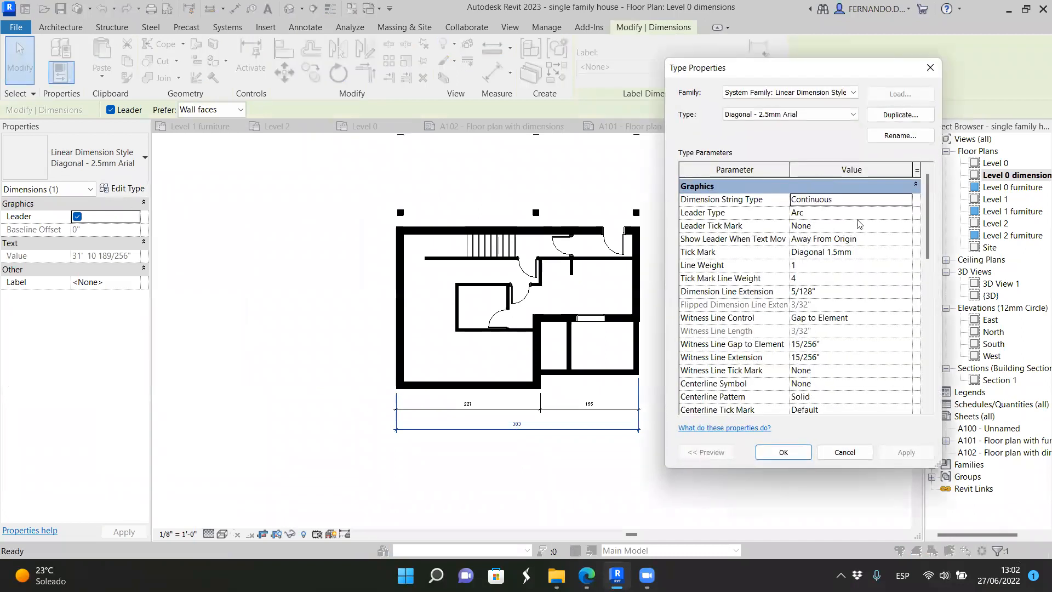
{"action": "left_click", "coordinate": [901, 115]}
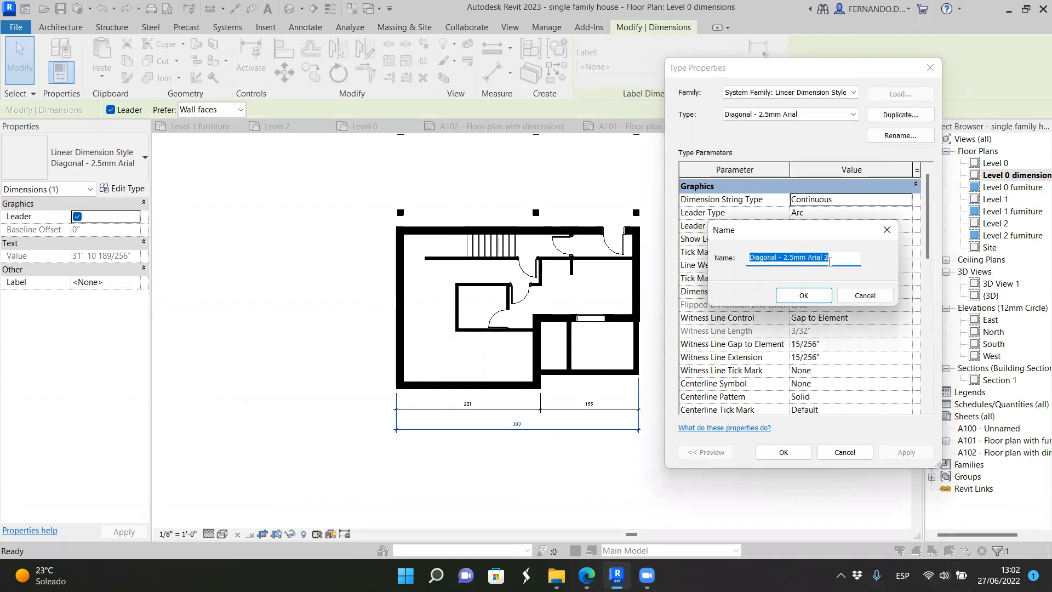
{"action": "type", "text": "Fernando Dimensions"}
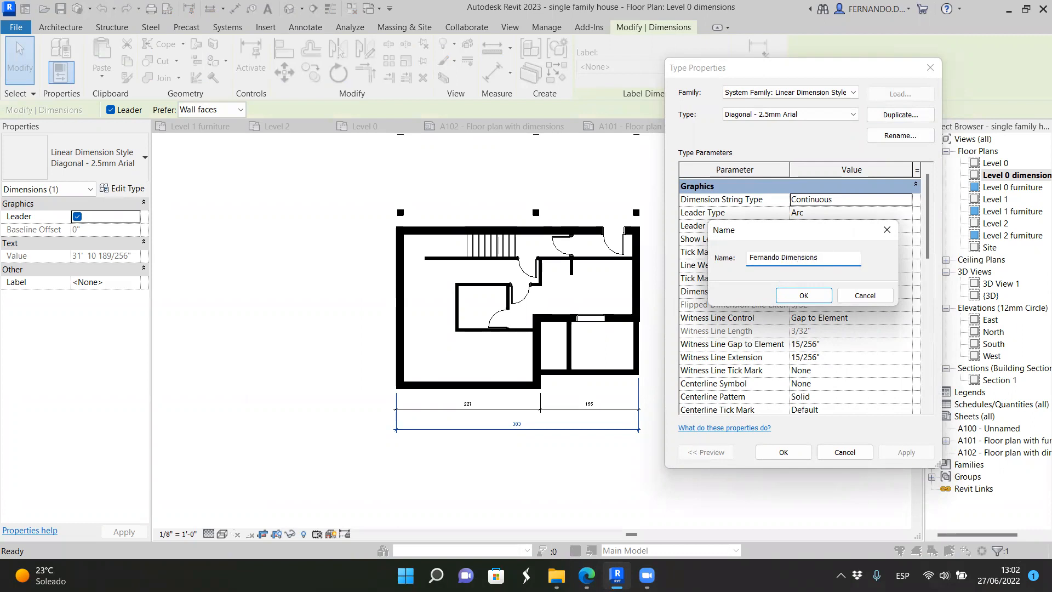
{"action": "key", "text": "Return"}
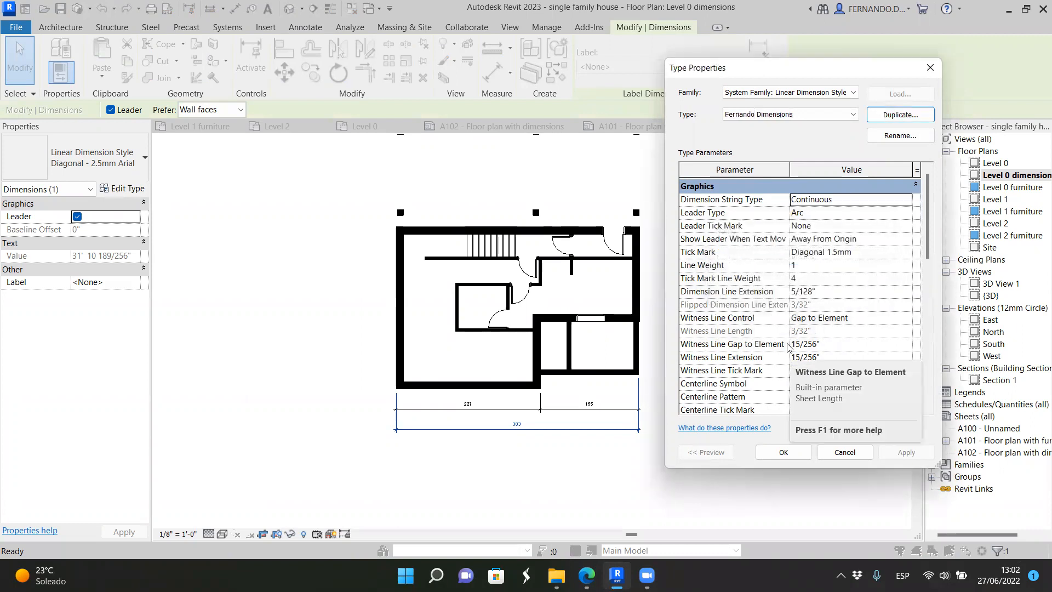
Step: Set the duplicated dimension style's tick mark to Diagonal 3mm and accept the type properties
{"action": "left_click", "coordinate": [906, 252]}
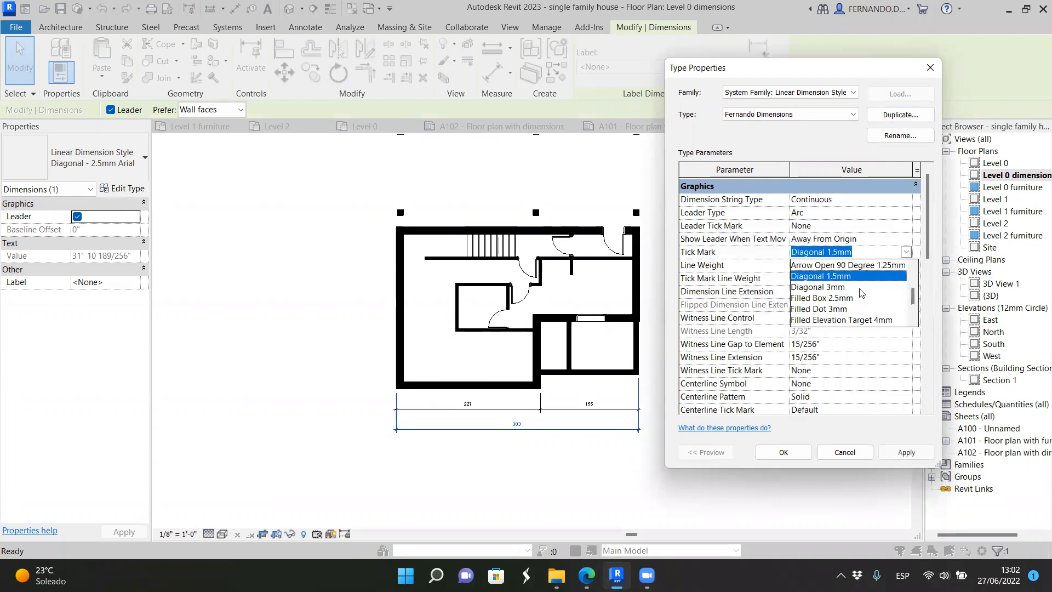
{"action": "left_click", "coordinate": [822, 287]}
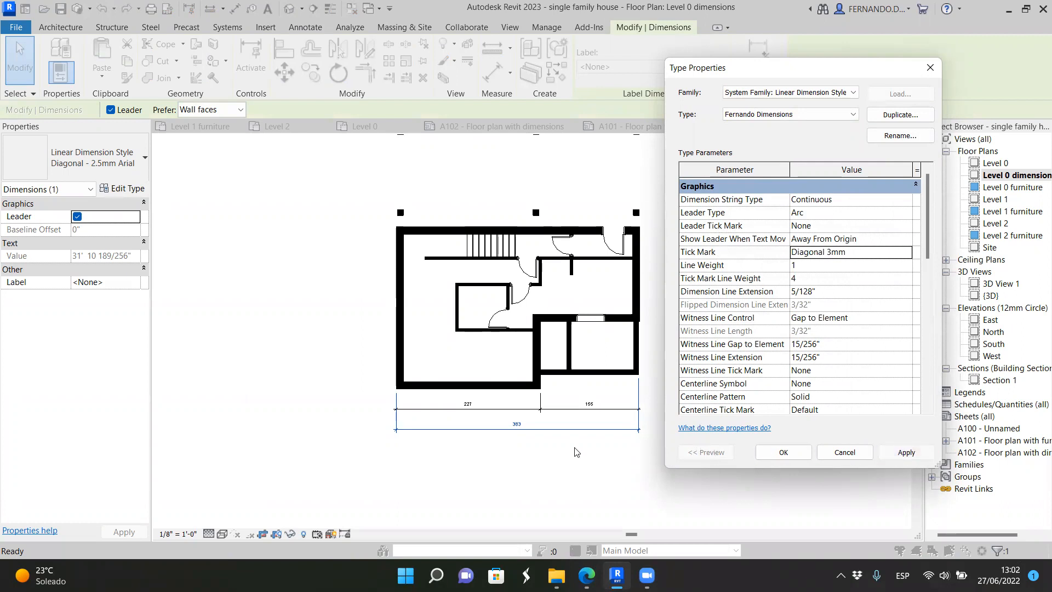
{"action": "left_click", "coordinate": [784, 452]}
{"action": "scroll", "coordinate": [625, 433], "scroll_direction": "up", "scroll_amount": 3}
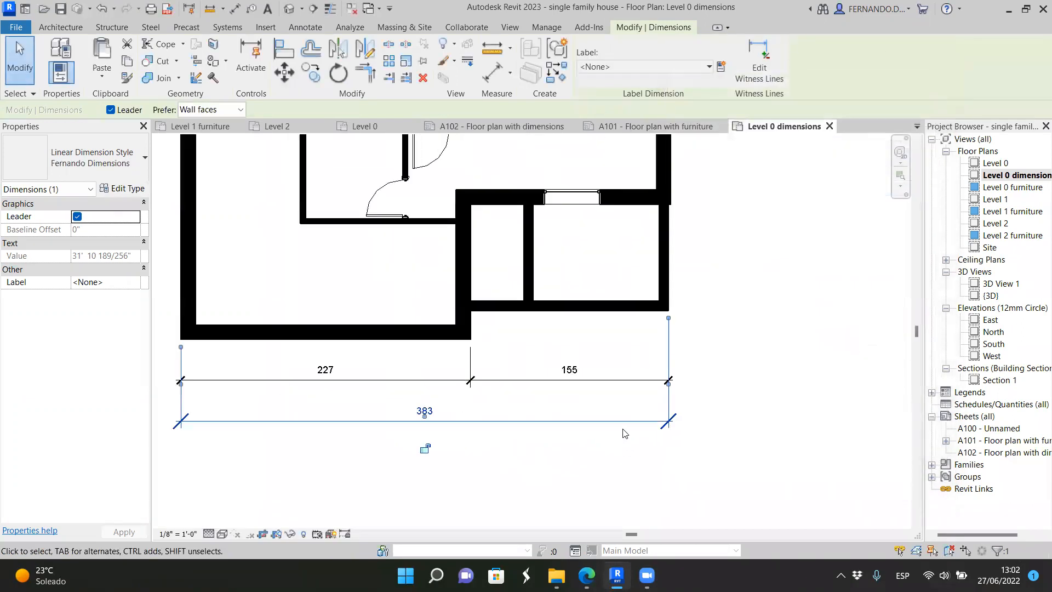
{"action": "left_click", "coordinate": [551, 456]}
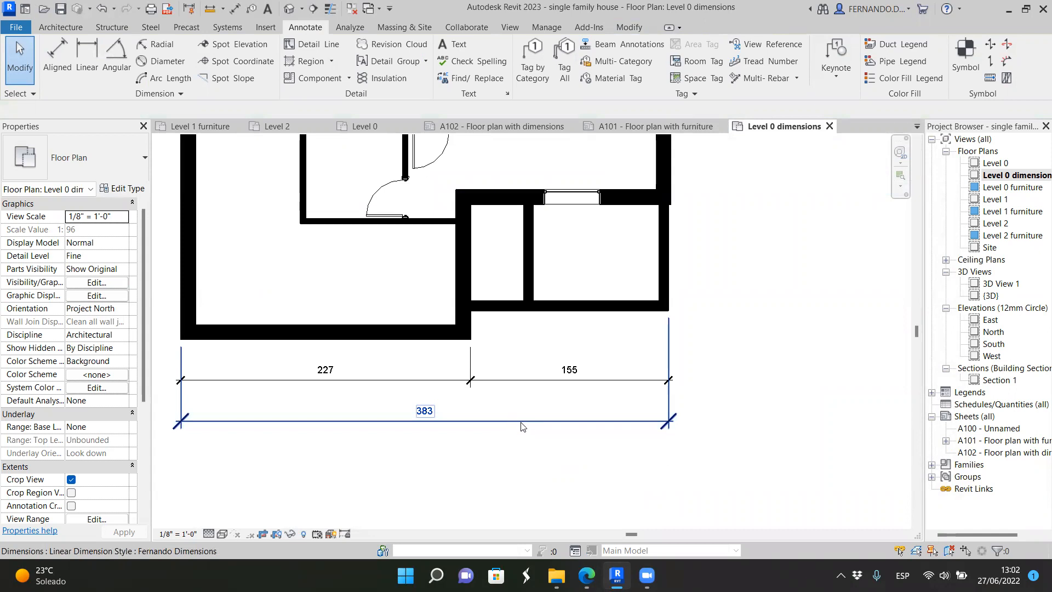
Step: Assign the duplicated dimension style to both partial dimensions below the floor plan
{"action": "left_click", "coordinate": [554, 383]}
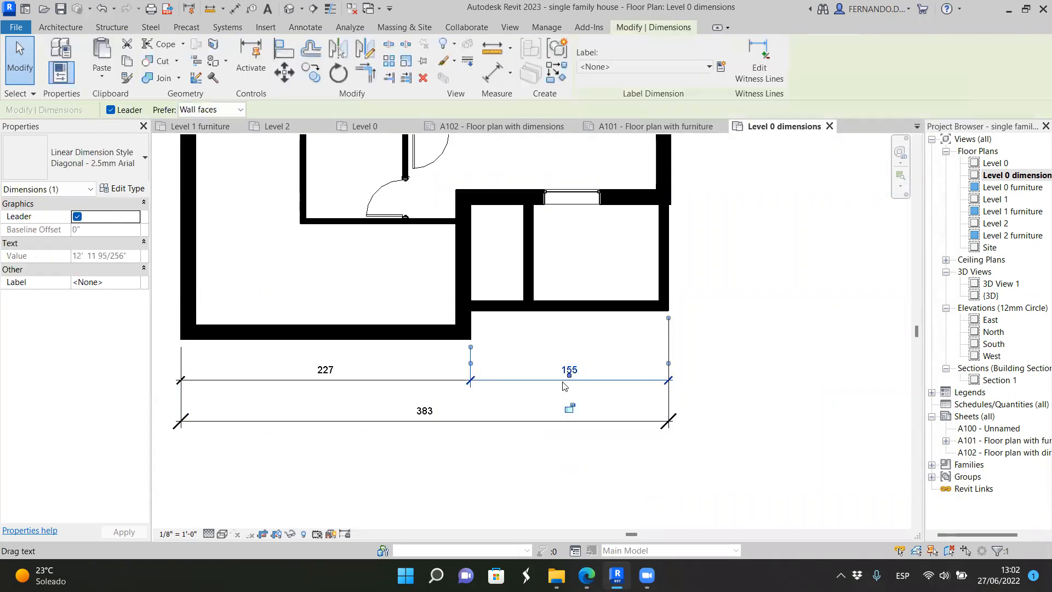
{"action": "left_click", "coordinate": [436, 384], "text": "ctrl"}
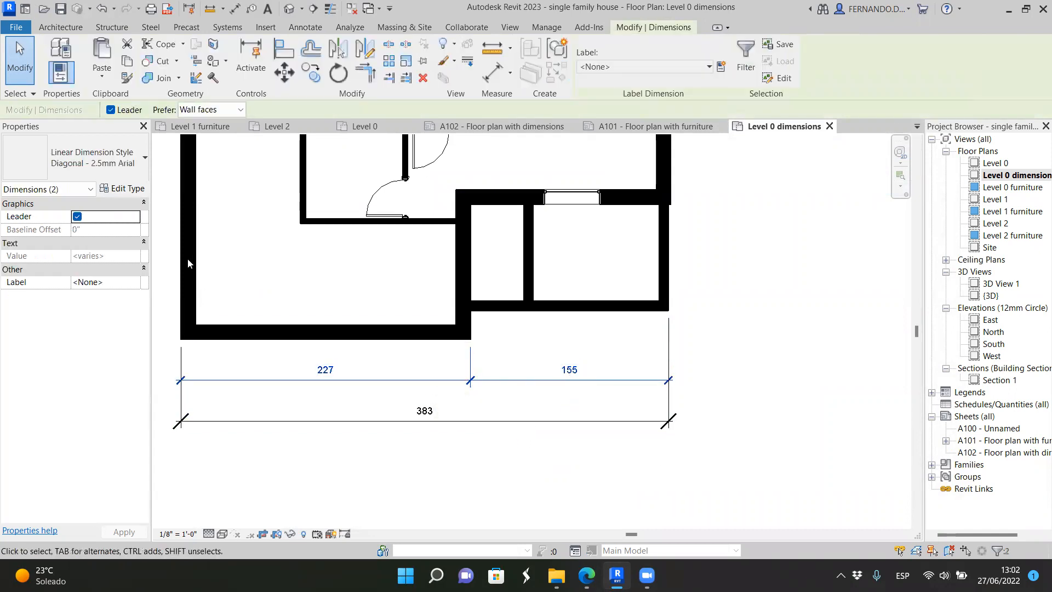
{"action": "left_click", "coordinate": [138, 163]}
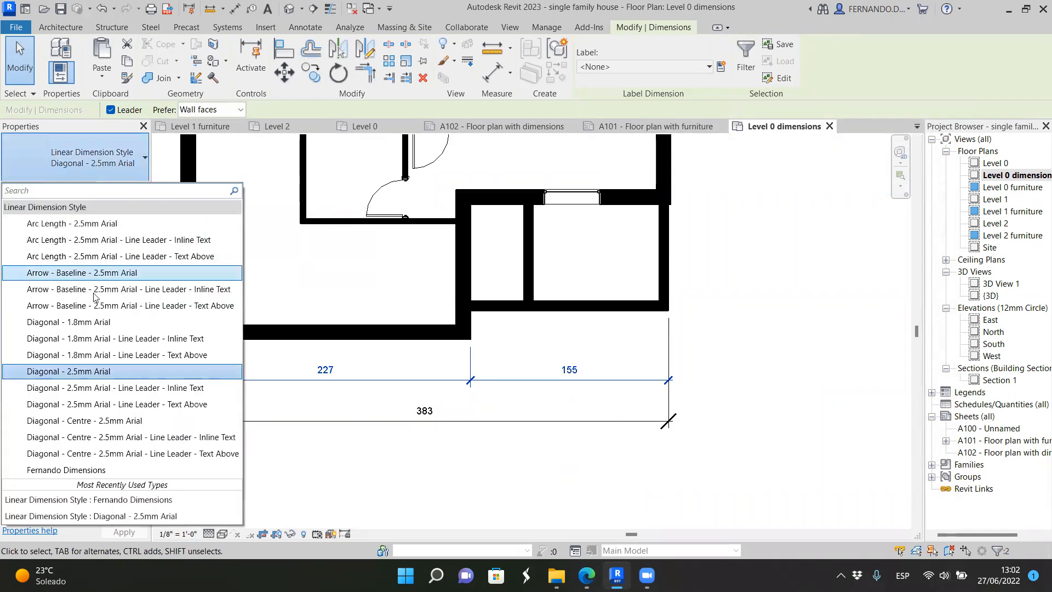
{"action": "left_click", "coordinate": [80, 471]}
{"action": "key", "text": "Escape"}
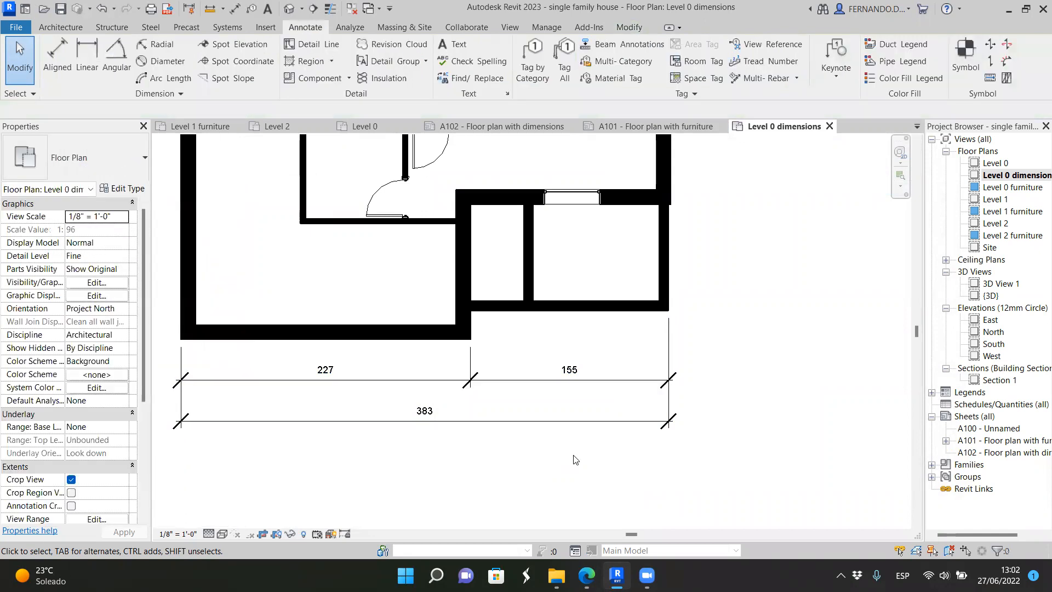
Step: Undo the recent dimension style changes on the dimensions below the floor plan
{"action": "key", "text": "ctrl+z"}
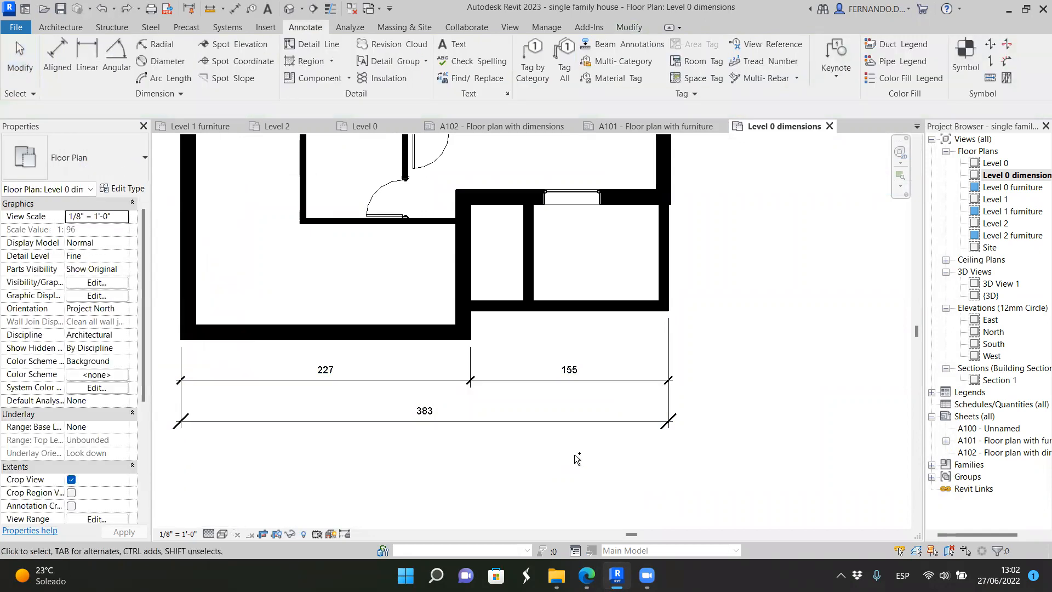
{"action": "scroll", "coordinate": [575, 455], "scroll_direction": "down", "scroll_amount": 3}
{"action": "scroll", "coordinate": [578, 458], "scroll_direction": "up", "scroll_amount": 5}
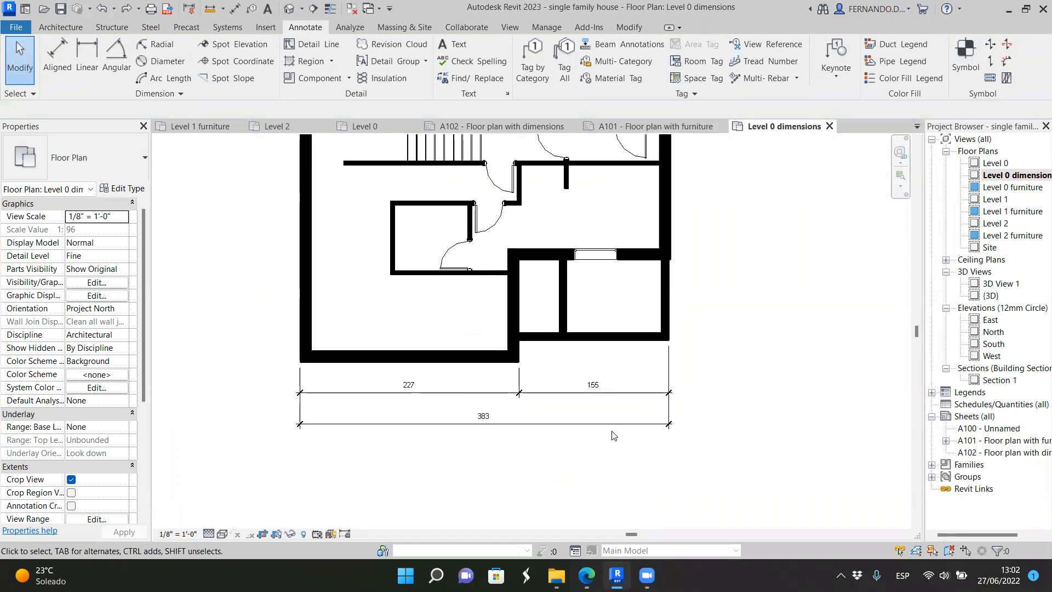
{"action": "scroll", "coordinate": [559, 420], "scroll_direction": "down", "scroll_amount": 5}
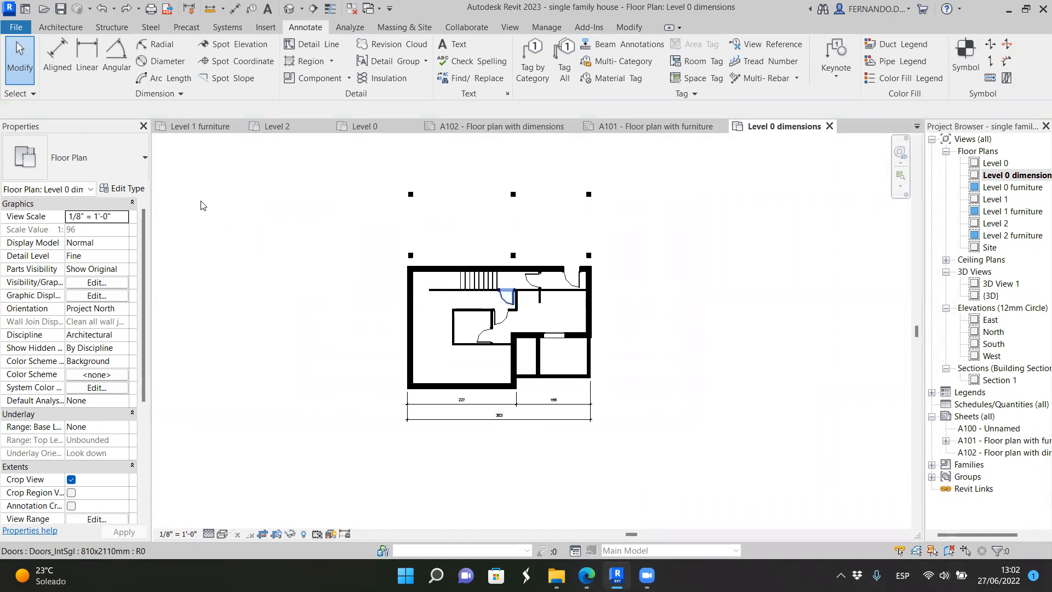
Step: Add an aligned dimension between the upper and lower faces of the plan's top-left column, placed to the column's left
{"action": "left_click", "coordinate": [57, 57]}
{"action": "scroll", "coordinate": [433, 189], "scroll_direction": "up", "scroll_amount": 6}
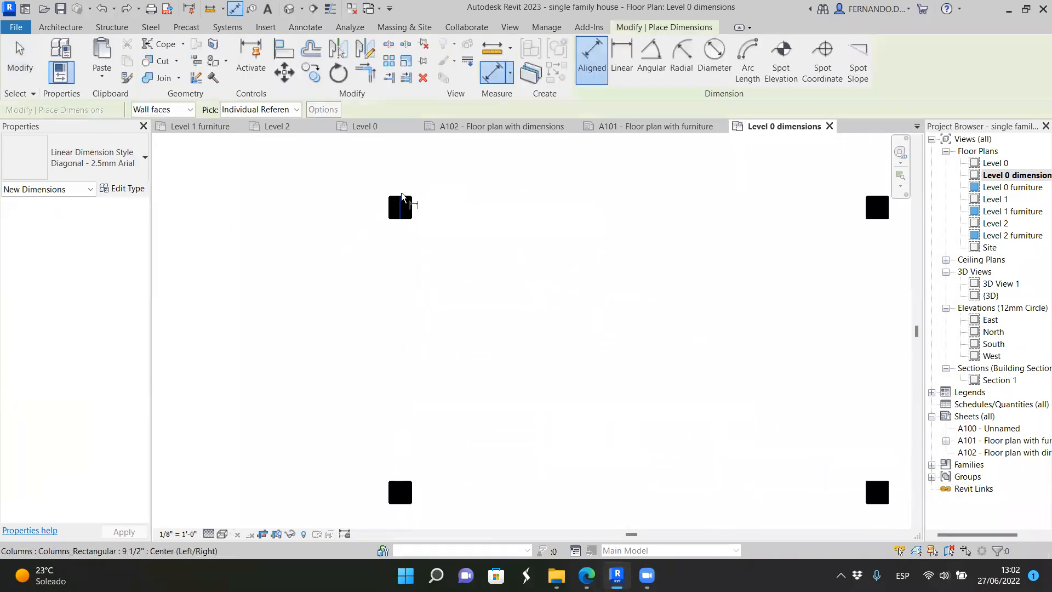
{"action": "scroll", "coordinate": [407, 195], "scroll_direction": "up", "scroll_amount": 4}
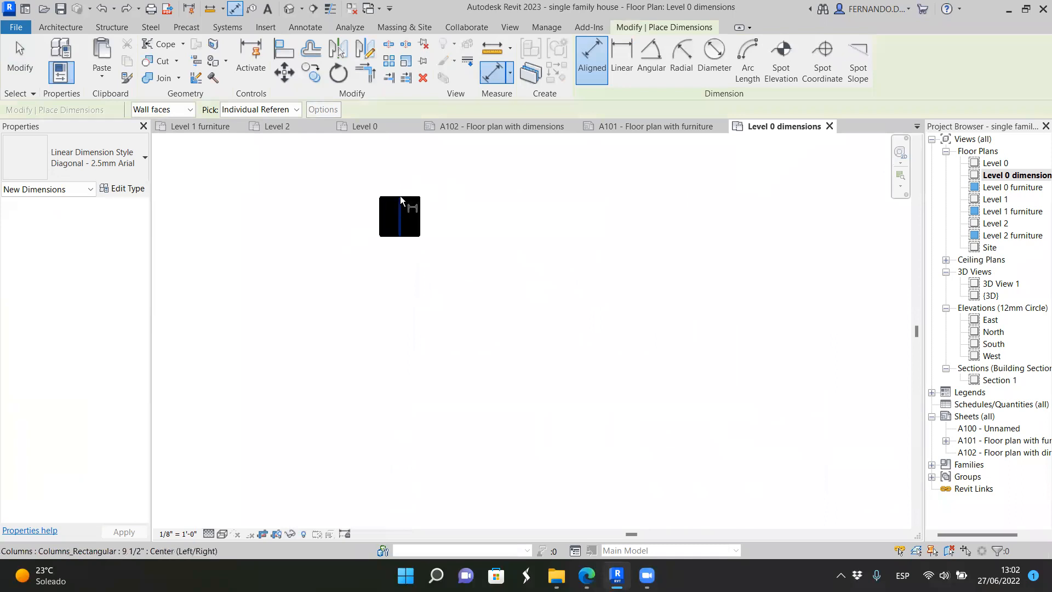
{"action": "left_click", "coordinate": [407, 196]}
{"action": "left_click", "coordinate": [408, 249]}
{"action": "scroll", "coordinate": [492, 244], "scroll_direction": "down", "scroll_amount": 3}
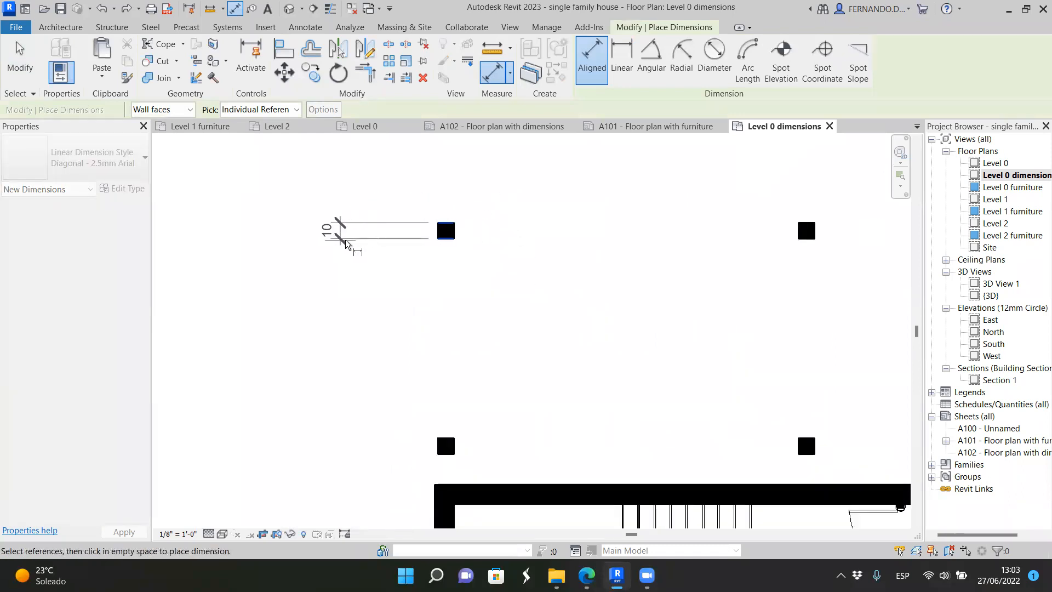
{"action": "left_click", "coordinate": [346, 242]}
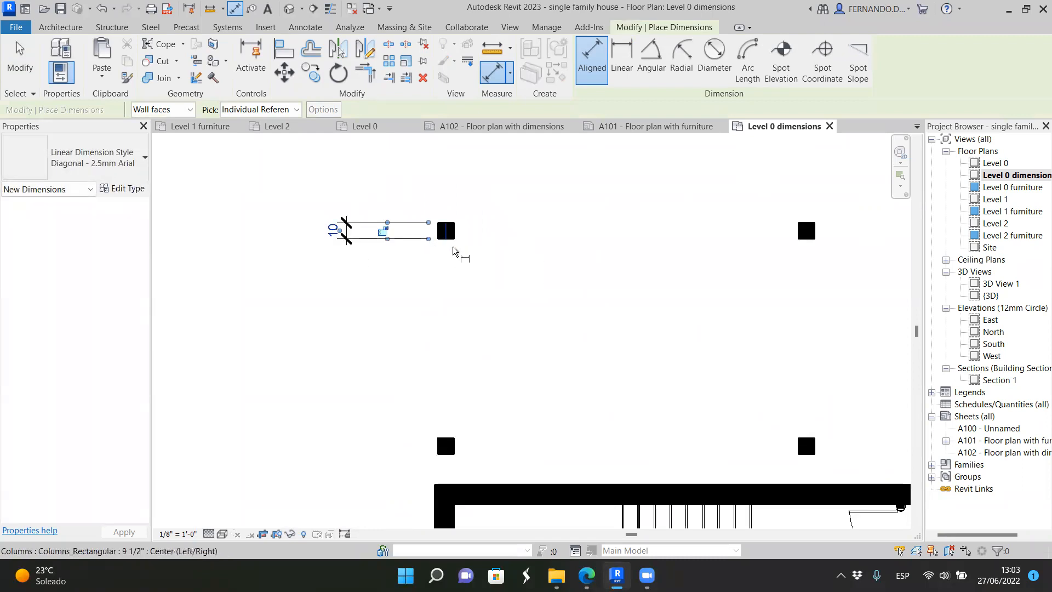
Step: Add an aligned dimension for the gap between the two leftmost columns, in line with the top-left column's dimension
{"action": "scroll", "coordinate": [453, 246], "scroll_direction": "up", "scroll_amount": 2}
{"action": "left_click", "coordinate": [448, 235]}
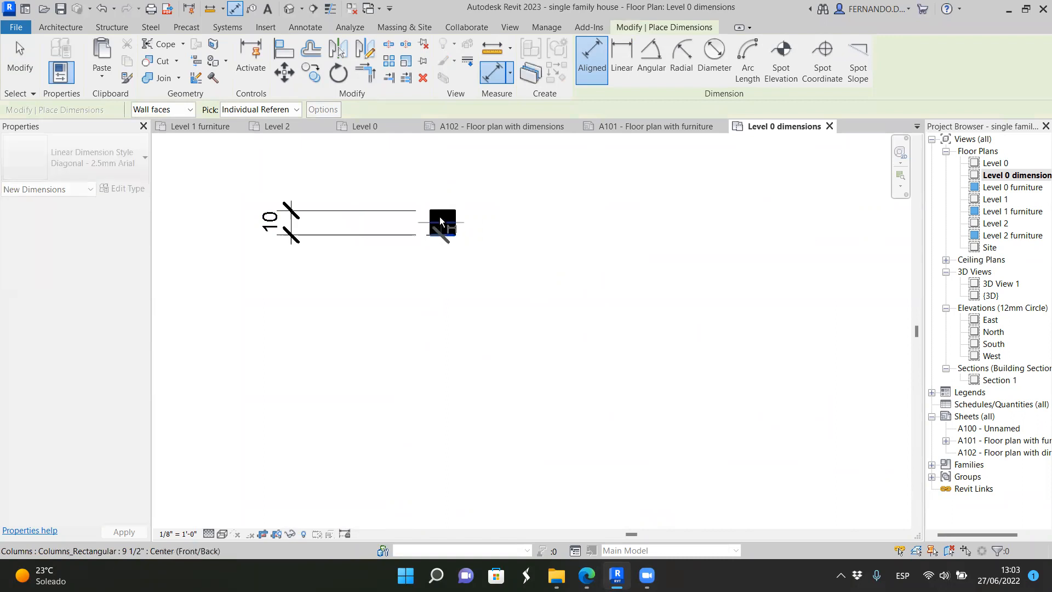
{"action": "scroll", "coordinate": [448, 235], "scroll_direction": "down", "scroll_amount": 2}
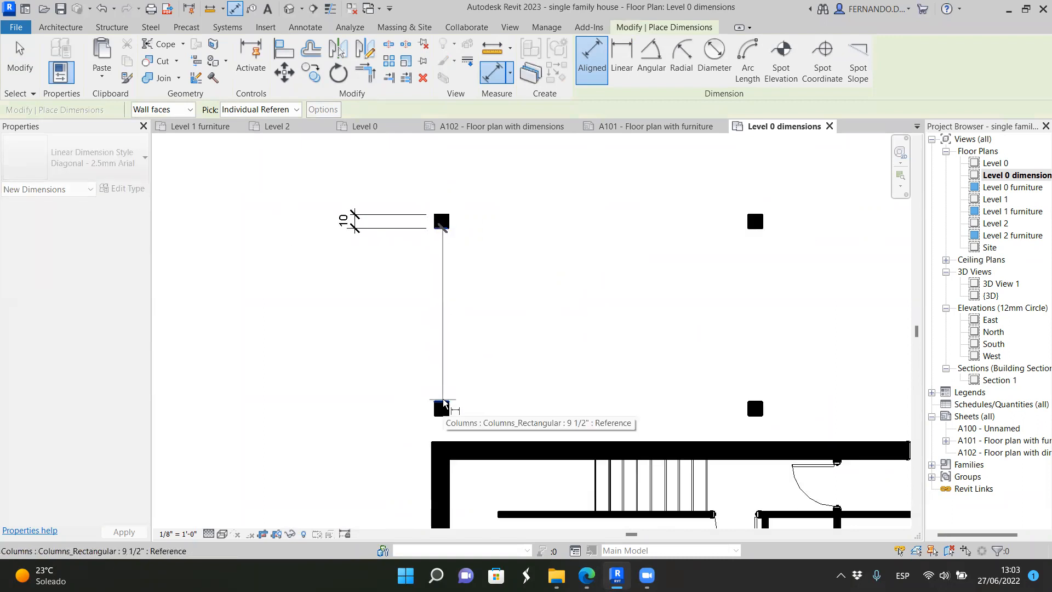
{"action": "left_click", "coordinate": [444, 404]}
{"action": "left_click", "coordinate": [356, 239]}
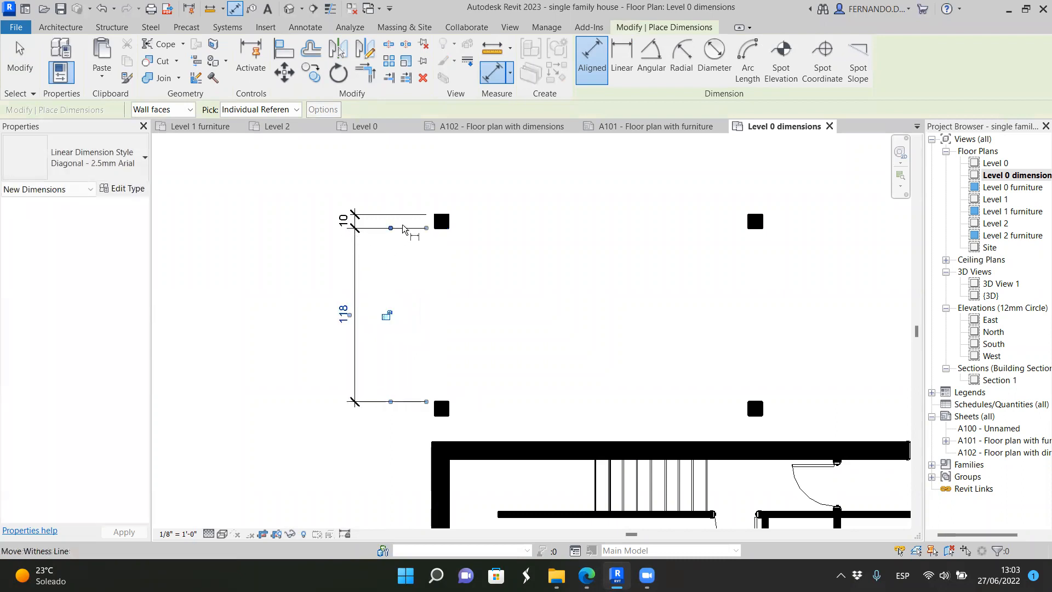
Step: Dimension the lower-left column between its upper and lower faces, continuing the inner dimension line beside the plan
{"action": "scroll", "coordinate": [433, 307], "scroll_direction": "up", "scroll_amount": 2}
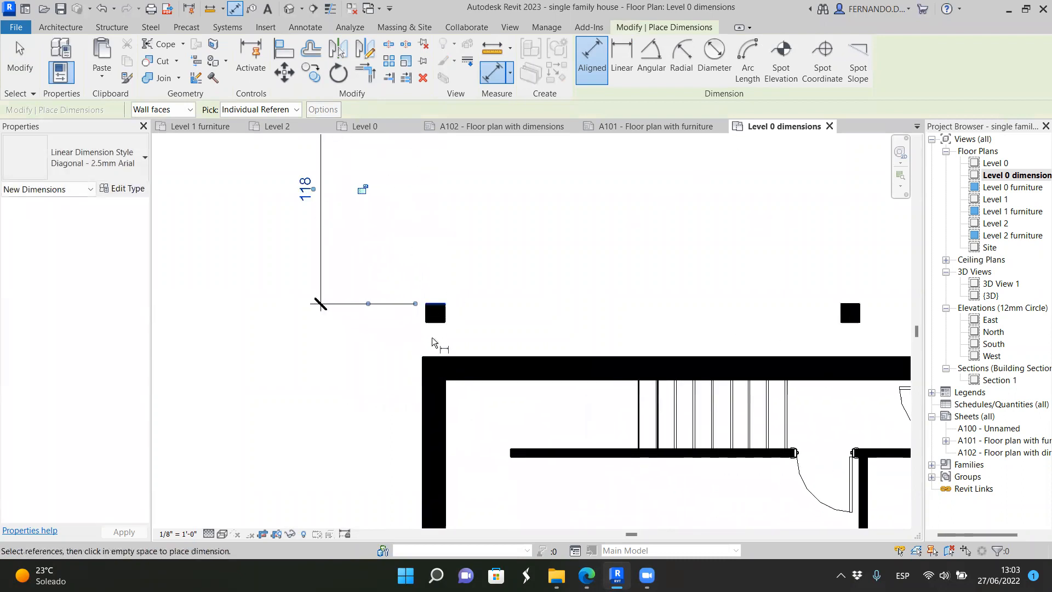
{"action": "scroll", "coordinate": [435, 307], "scroll_direction": "up", "scroll_amount": 3}
{"action": "left_click", "coordinate": [450, 272]}
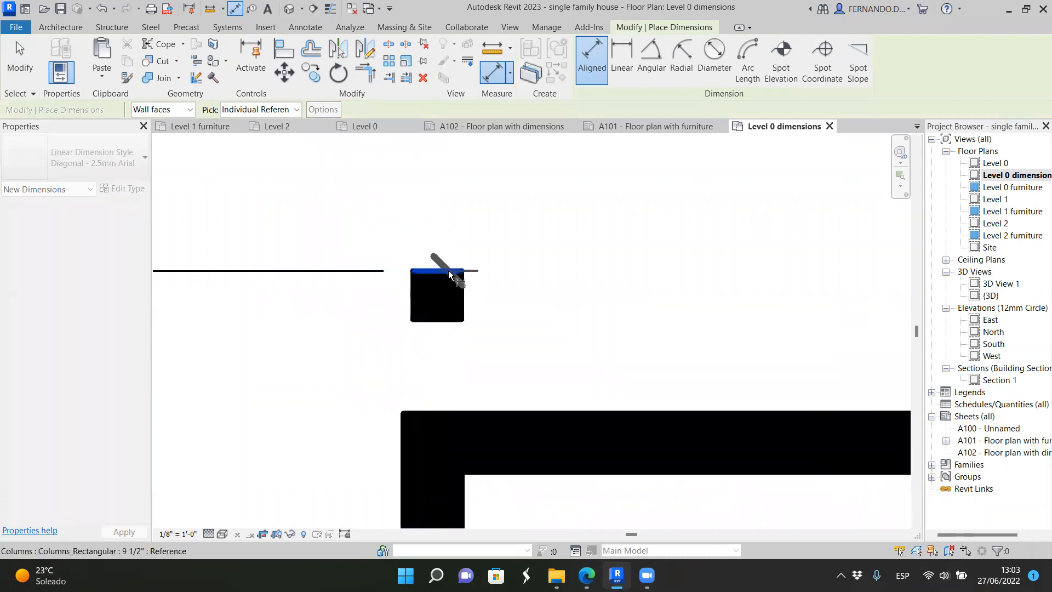
{"action": "left_click", "coordinate": [449, 321]}
{"action": "scroll", "coordinate": [472, 305], "scroll_direction": "down", "scroll_amount": 3}
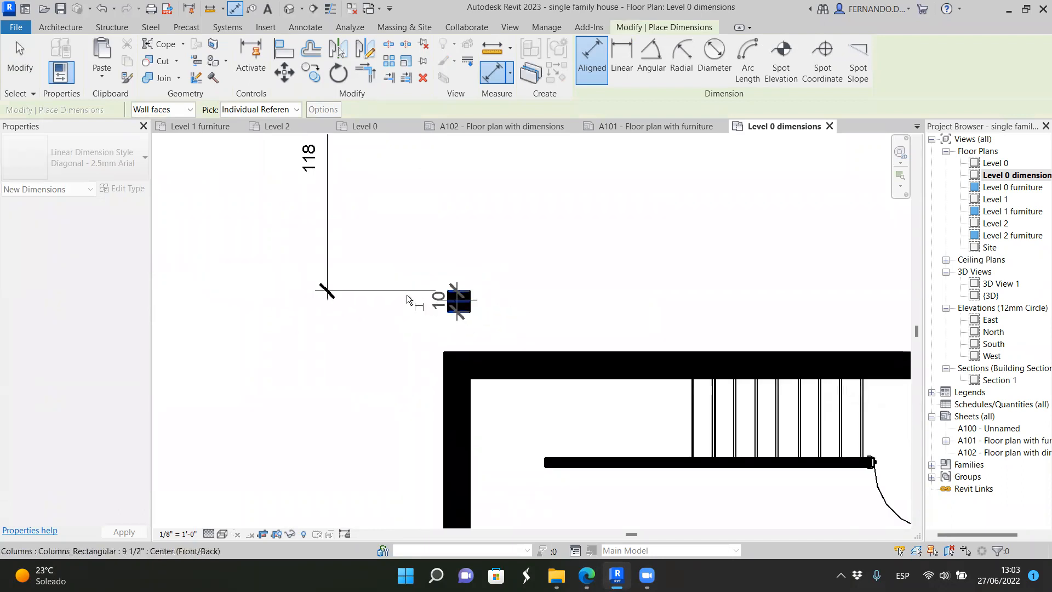
{"action": "left_click", "coordinate": [327, 287]}
Step: Dimension the gap from the lower-left column's lower face to the house's upper exterior wall face, on the same dimension line
{"action": "scroll", "coordinate": [464, 317], "scroll_direction": "up", "scroll_amount": 1}
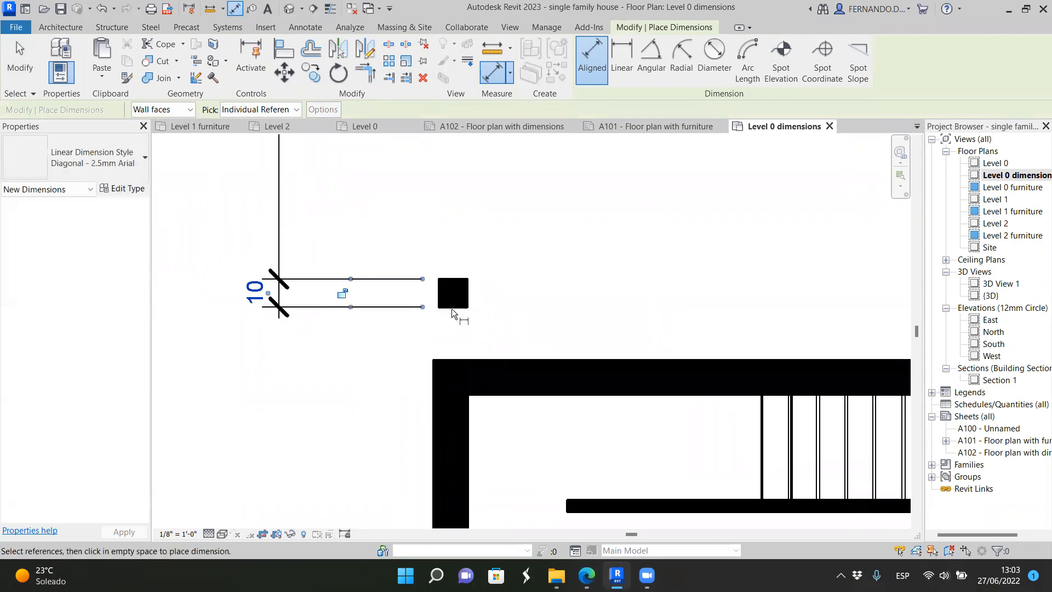
{"action": "scroll", "coordinate": [454, 315], "scroll_direction": "up", "scroll_amount": 2}
{"action": "left_click", "coordinate": [464, 304]}
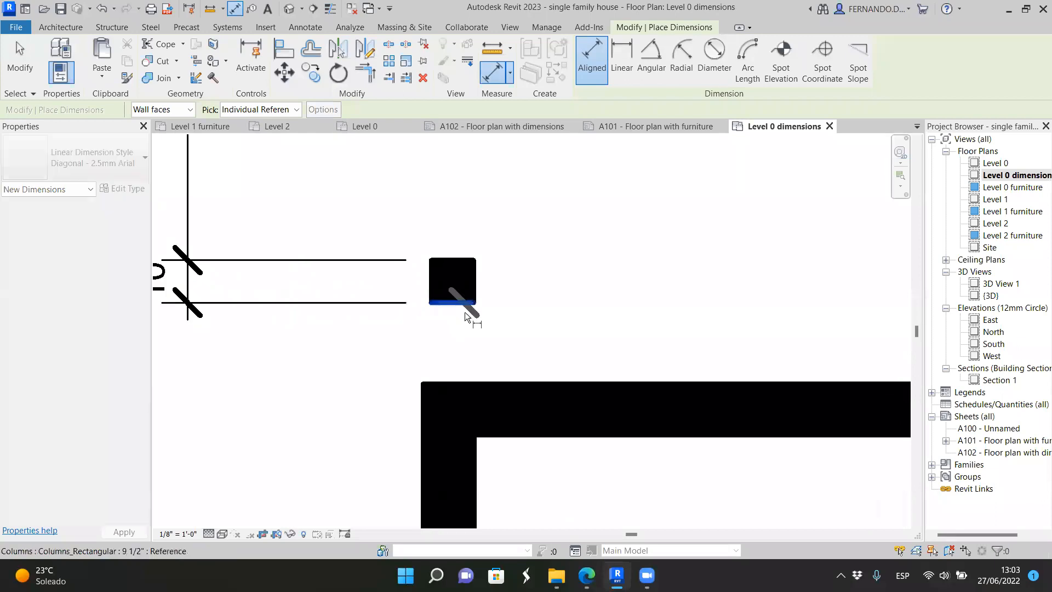
{"action": "left_click", "coordinate": [461, 379]}
{"action": "scroll", "coordinate": [531, 323], "scroll_direction": "down", "scroll_amount": 2}
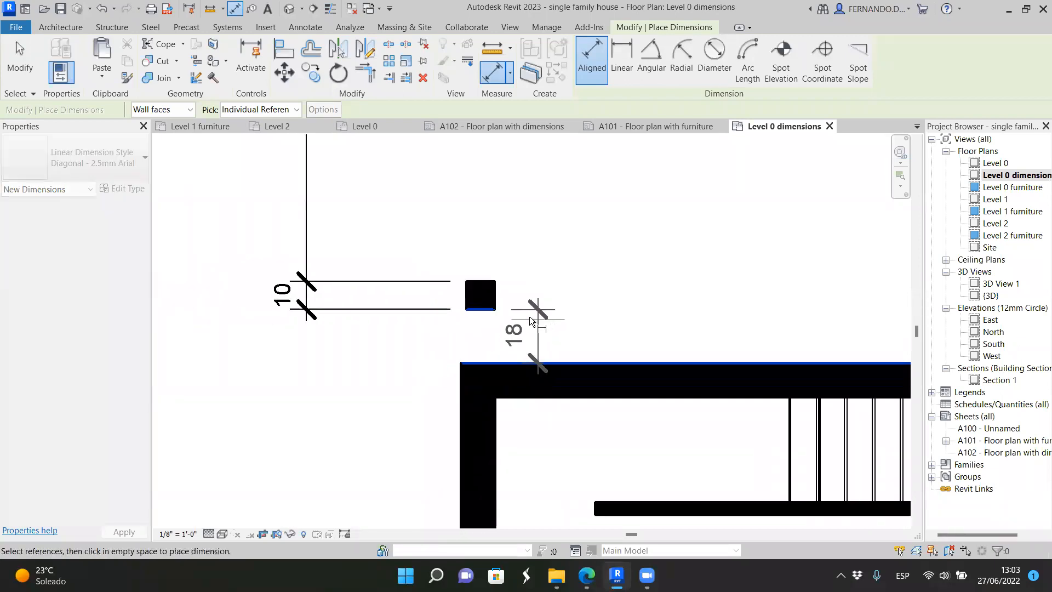
{"action": "left_click", "coordinate": [314, 306]}
Step: Dimension the house's left side between its upper and lower exterior wall faces on the inner dimension line, and end the command
{"action": "scroll", "coordinate": [501, 263], "scroll_direction": "down", "scroll_amount": 4}
{"action": "scroll", "coordinate": [502, 292], "scroll_direction": "up", "scroll_amount": 2}
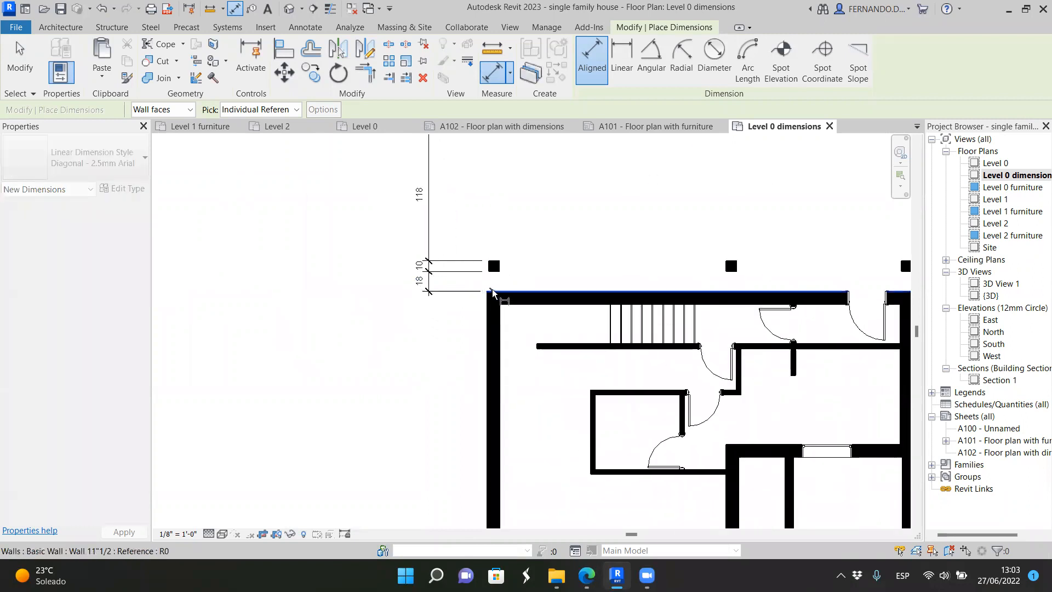
{"action": "left_click", "coordinate": [493, 292]}
{"action": "scroll", "coordinate": [492, 292], "scroll_direction": "down", "scroll_amount": 3}
{"action": "scroll", "coordinate": [492, 450], "scroll_direction": "up", "scroll_amount": 4}
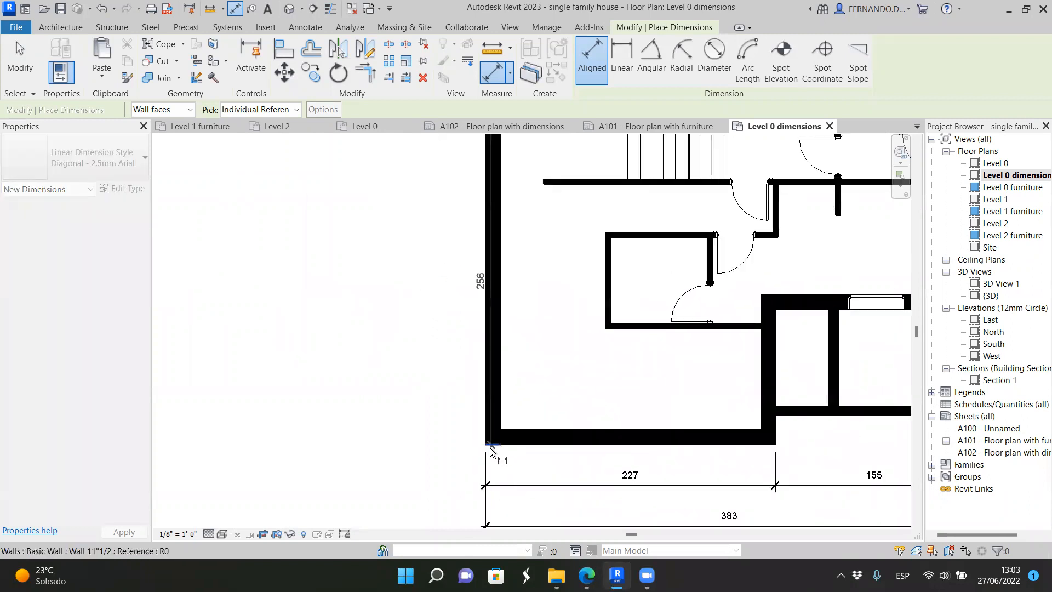
{"action": "left_click", "coordinate": [492, 446]}
{"action": "scroll", "coordinate": [491, 446], "scroll_direction": "down", "scroll_amount": 3}
{"action": "scroll", "coordinate": [447, 283], "scroll_direction": "up", "scroll_amount": 2}
{"action": "left_click", "coordinate": [447, 283]}
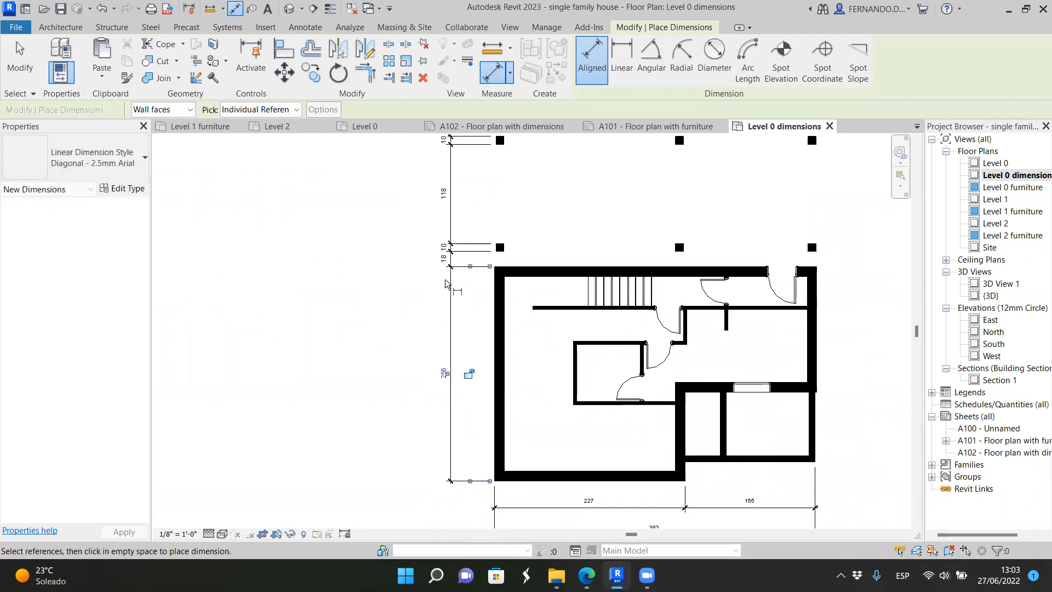
{"action": "scroll", "coordinate": [370, 320], "scroll_direction": "down", "scroll_amount": 2}
{"action": "key", "text": "Escape"}
{"action": "key", "text": "Escape"}
Step: Add an aligned dimension from the top-left column's upper face to the house's upper exterior wall face, outside the first dimension line
{"action": "scroll", "coordinate": [430, 250], "scroll_direction": "up", "scroll_amount": 2}
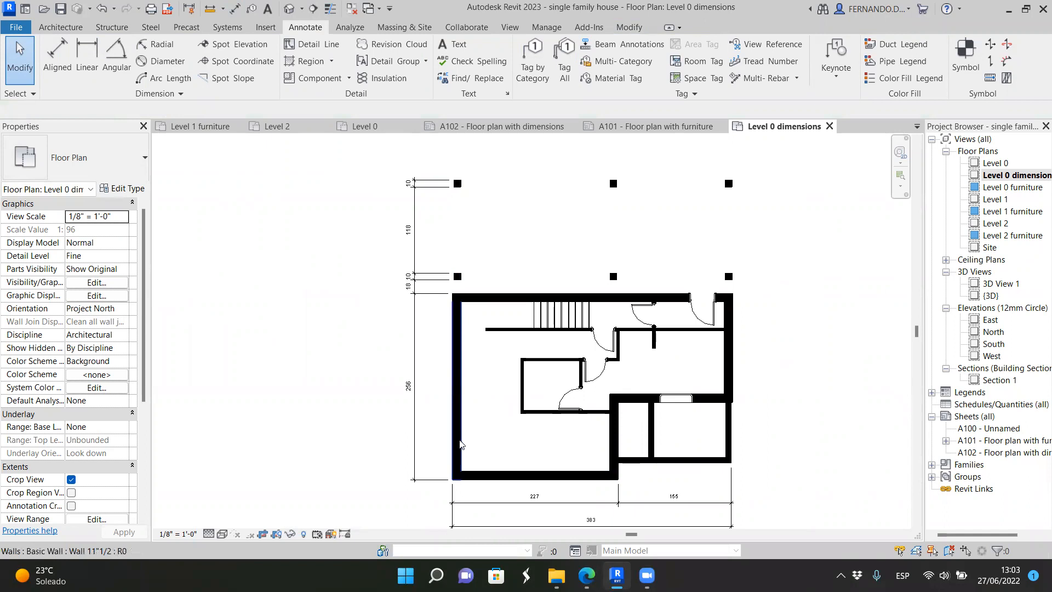
{"action": "scroll", "coordinate": [438, 202], "scroll_direction": "up", "scroll_amount": 2}
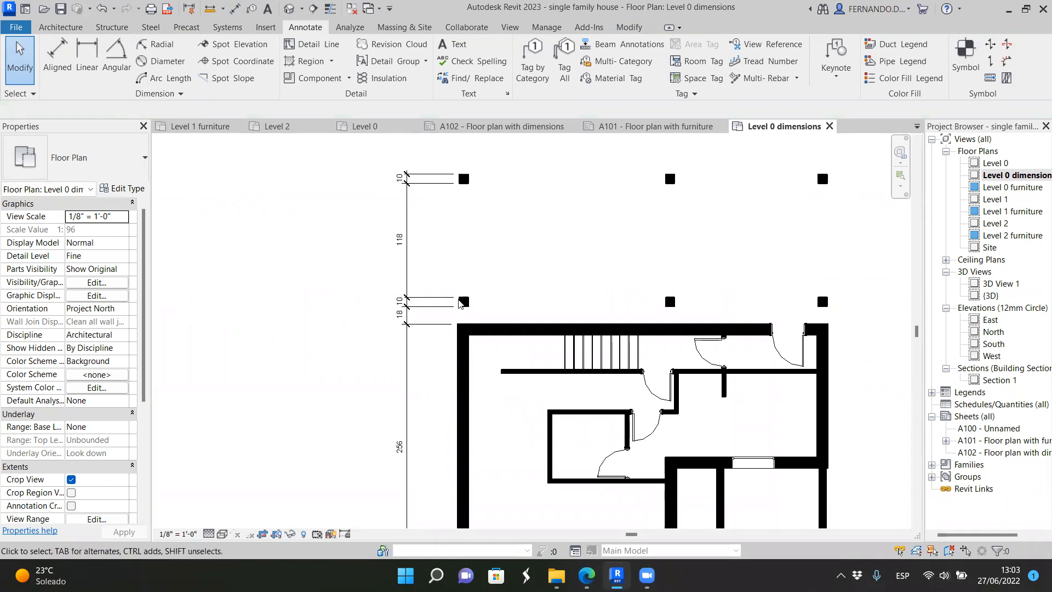
{"action": "left_click", "coordinate": [57, 58]}
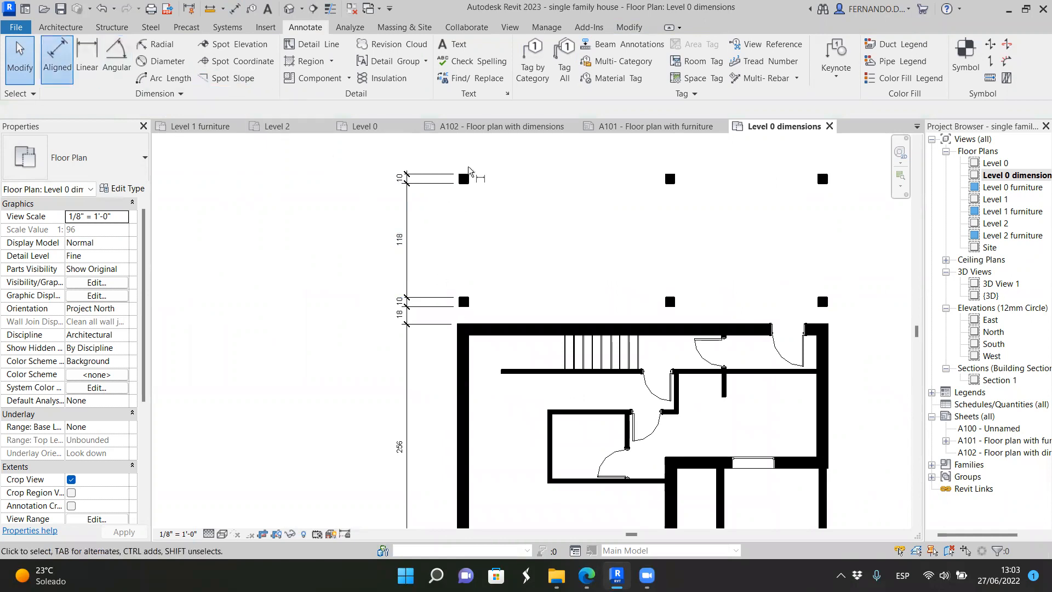
{"action": "scroll", "coordinate": [466, 174], "scroll_direction": "up", "scroll_amount": 3}
{"action": "scroll", "coordinate": [466, 180], "scroll_direction": "up", "scroll_amount": 2}
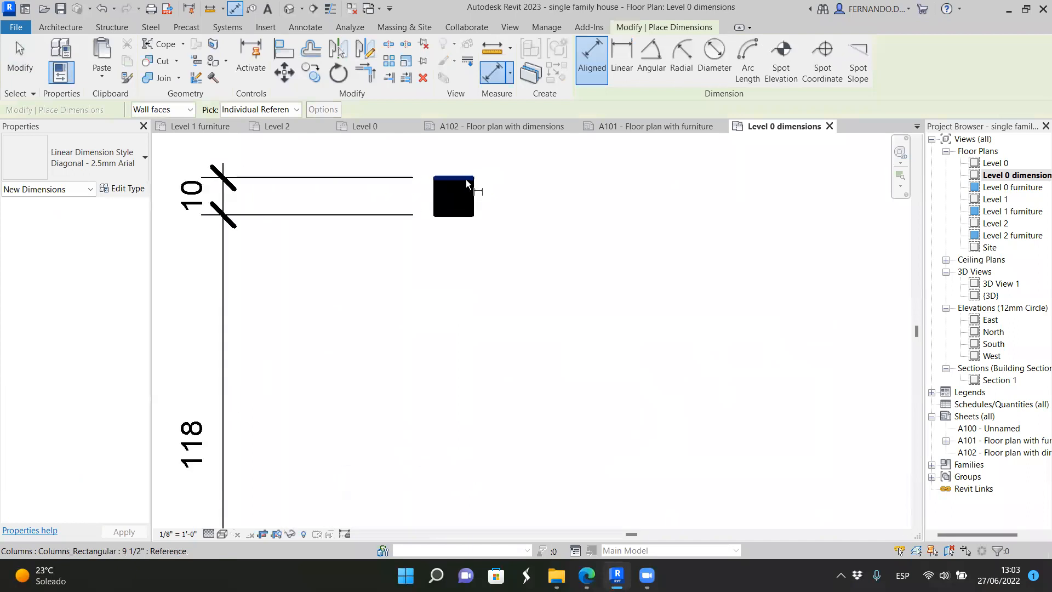
{"action": "left_click", "coordinate": [461, 179]}
{"action": "scroll", "coordinate": [460, 159], "scroll_direction": "down", "scroll_amount": 2}
{"action": "scroll", "coordinate": [461, 156], "scroll_direction": "down", "scroll_amount": 2}
{"action": "scroll", "coordinate": [457, 330], "scroll_direction": "up", "scroll_amount": 3}
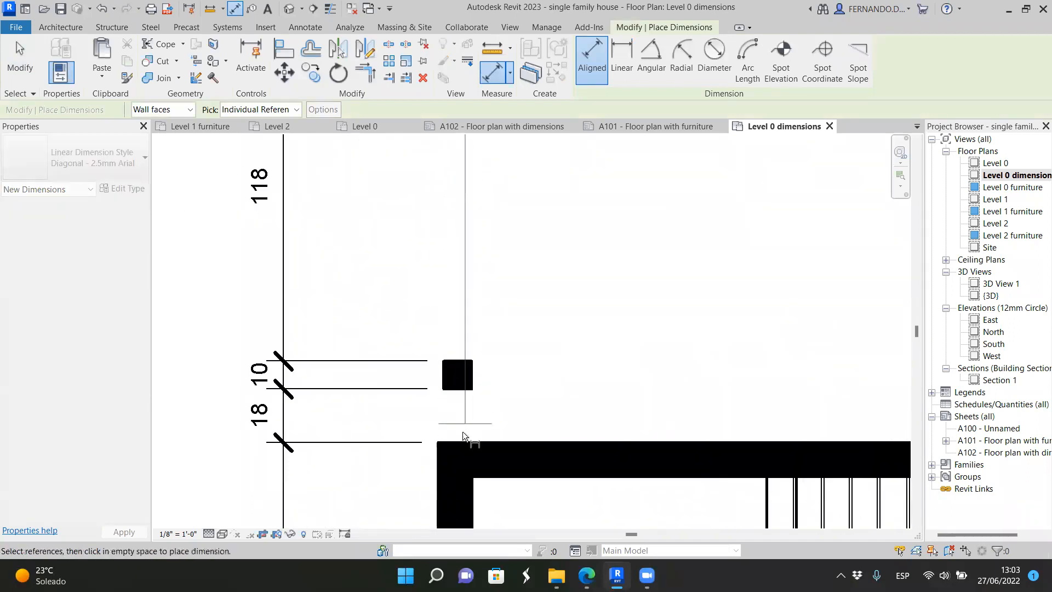
{"action": "scroll", "coordinate": [467, 394], "scroll_direction": "down", "scroll_amount": 2}
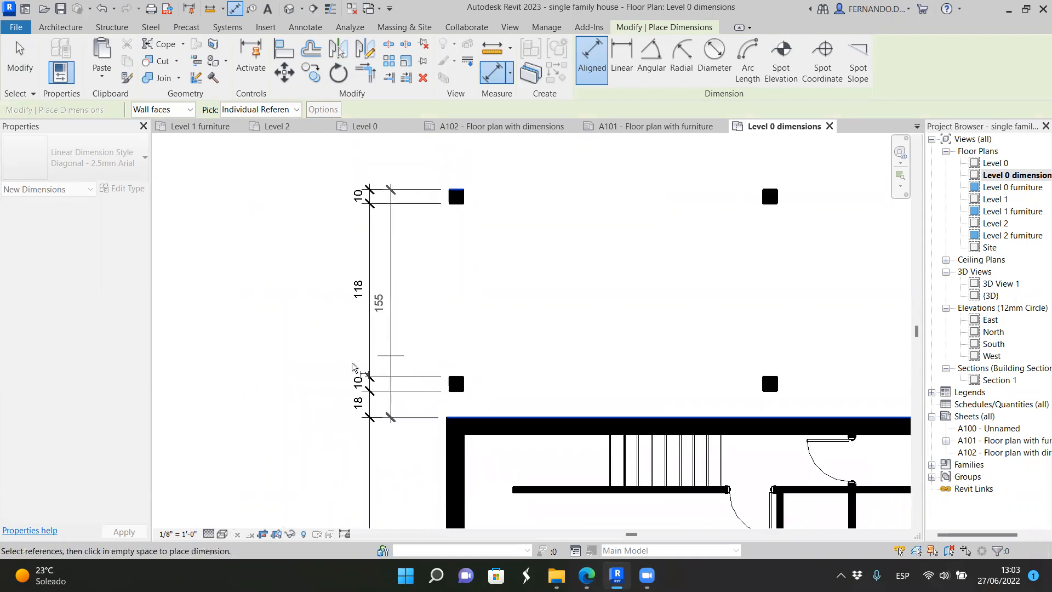
{"action": "left_click", "coordinate": [320, 366]}
Step: Repeat the dimension between the house's upper and lower exterior wall faces on the second dimension line left of the plan
{"action": "scroll", "coordinate": [436, 284], "scroll_direction": "down", "scroll_amount": 3}
{"action": "scroll", "coordinate": [451, 363], "scroll_direction": "up", "scroll_amount": 3}
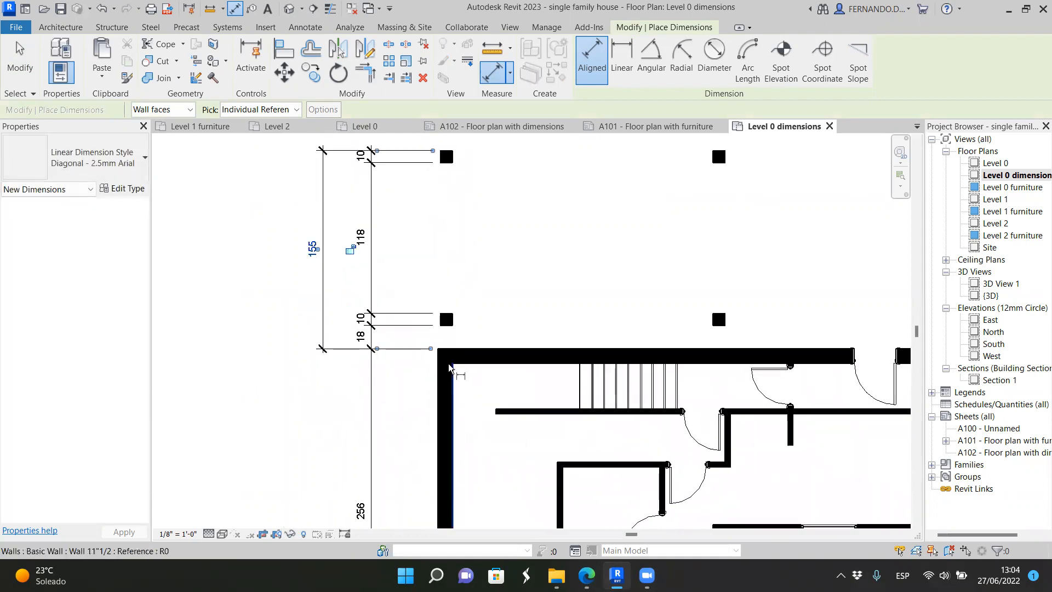
{"action": "left_click", "coordinate": [446, 347]}
{"action": "scroll", "coordinate": [447, 348], "scroll_direction": "down", "scroll_amount": 4}
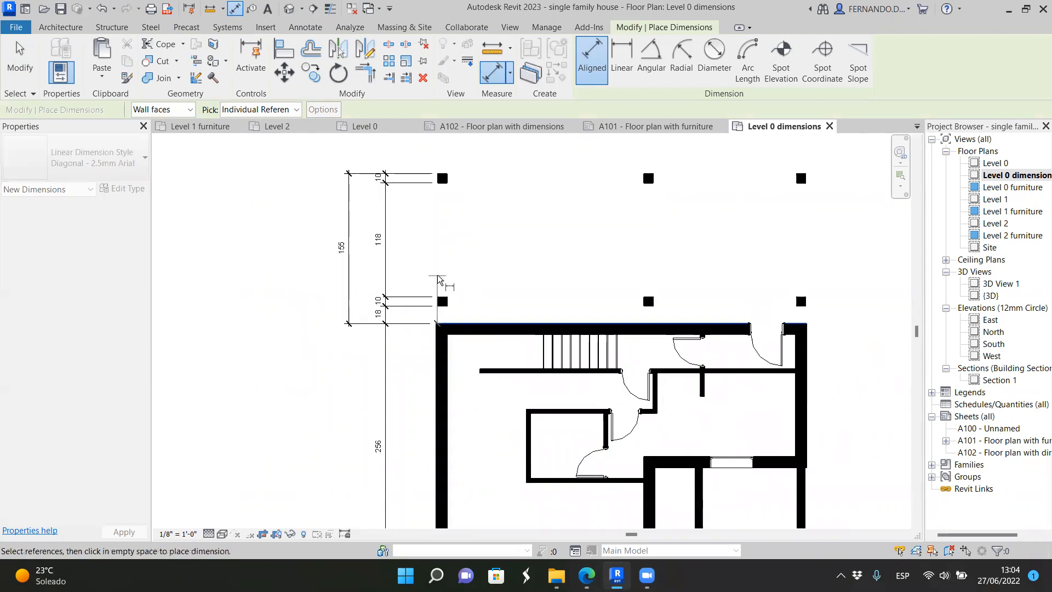
{"action": "scroll", "coordinate": [444, 471], "scroll_direction": "up", "scroll_amount": 2}
{"action": "left_click", "coordinate": [443, 467]}
{"action": "left_click", "coordinate": [344, 237]}
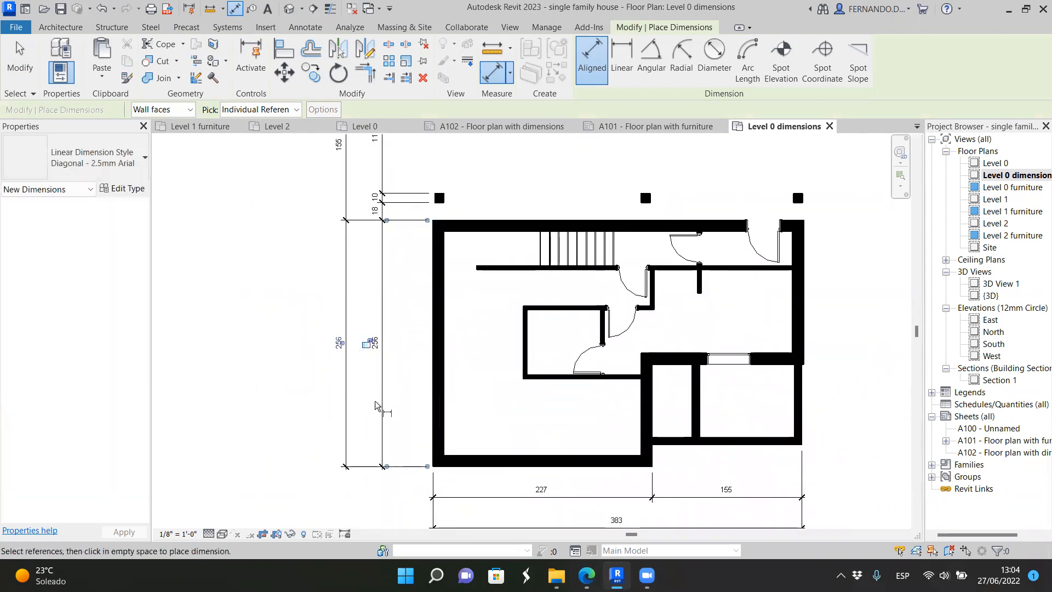
Step: Add an overall dimension from the top-left column's upper face to the house's lower exterior wall face as the outermost third line
{"action": "scroll", "coordinate": [411, 228], "scroll_direction": "down", "scroll_amount": 2}
{"action": "scroll", "coordinate": [422, 189], "scroll_direction": "up", "scroll_amount": 5}
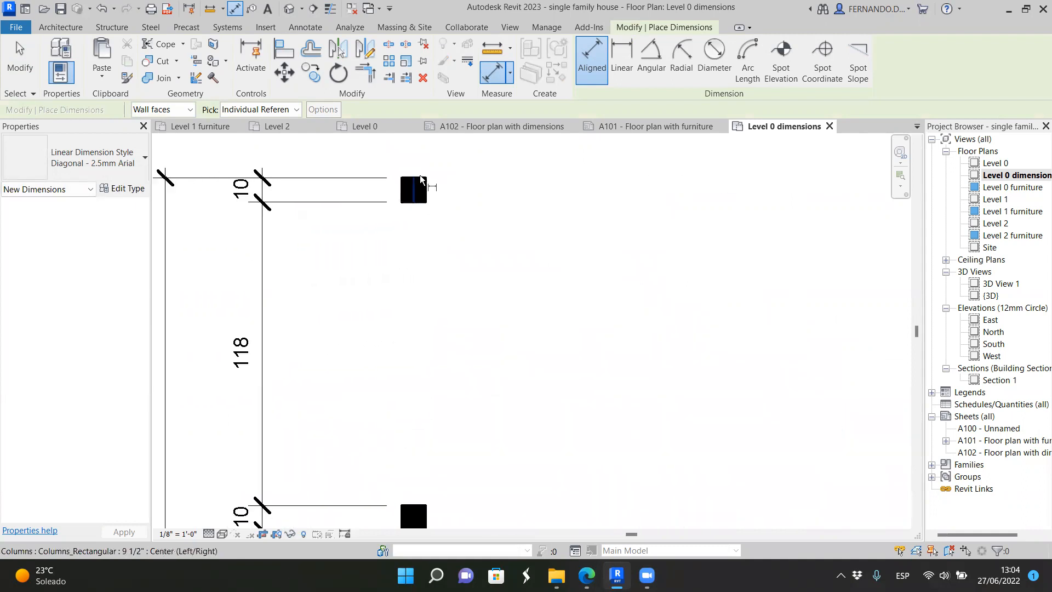
{"action": "scroll", "coordinate": [422, 169], "scroll_direction": "down", "scroll_amount": 6}
{"action": "scroll", "coordinate": [425, 399], "scroll_direction": "up", "scroll_amount": 5}
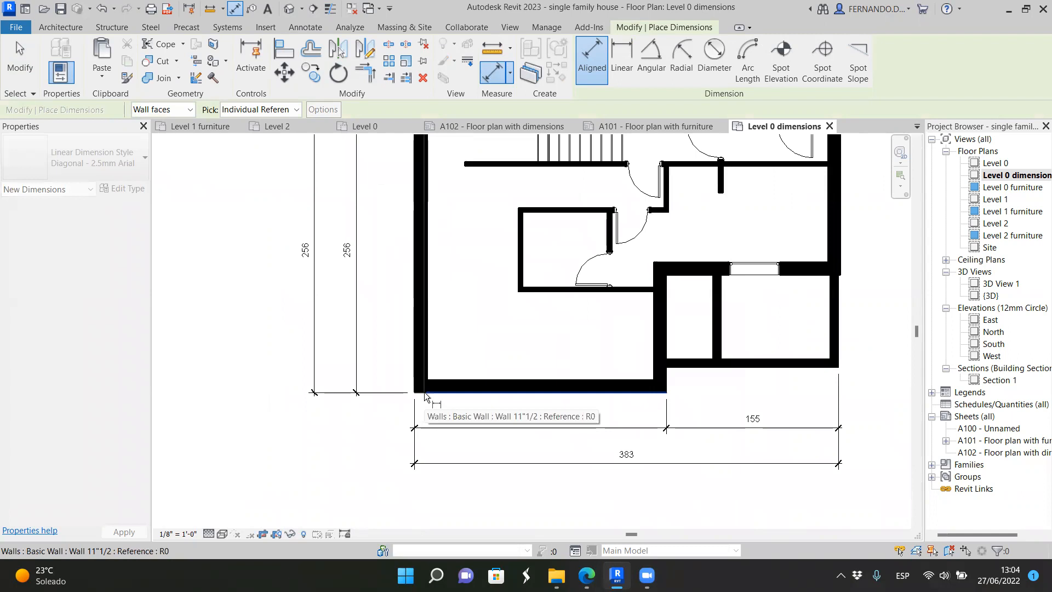
{"action": "left_click", "coordinate": [428, 393]}
{"action": "scroll", "coordinate": [427, 393], "scroll_direction": "down", "scroll_amount": 3}
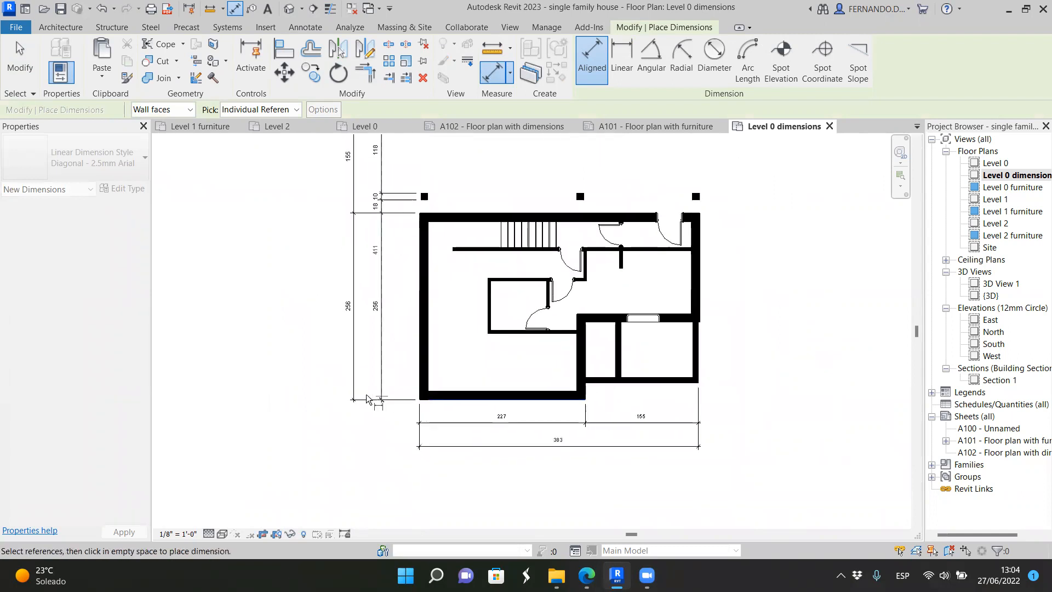
{"action": "left_click", "coordinate": [325, 392]}
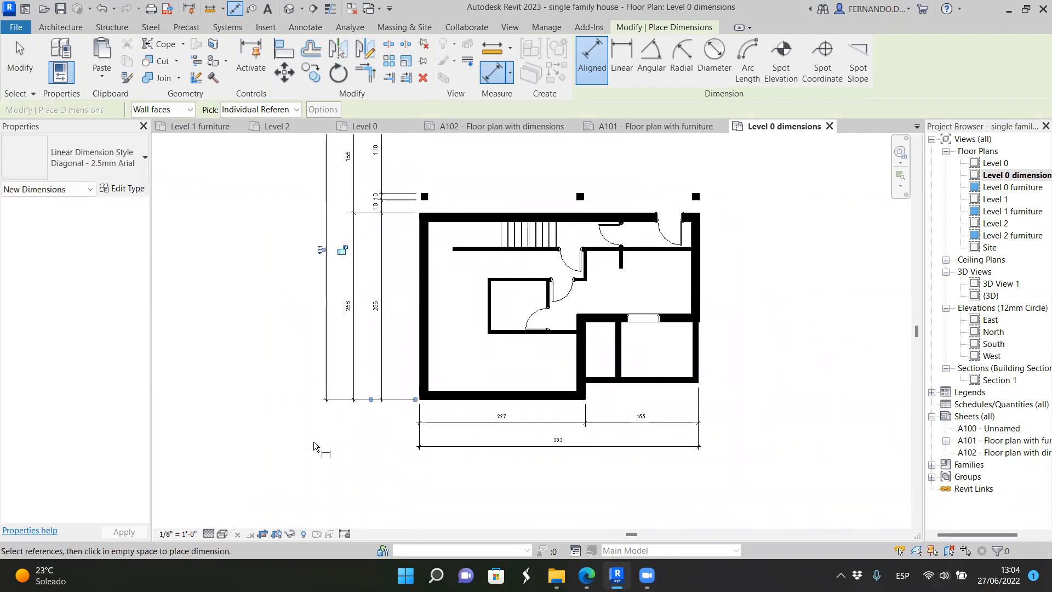
Step: Examine the three rows of dimensions left of the plan and the dimensions below it
{"action": "scroll", "coordinate": [320, 439], "scroll_direction": "down", "scroll_amount": 2}
{"action": "scroll", "coordinate": [402, 252], "scroll_direction": "up", "scroll_amount": 3}
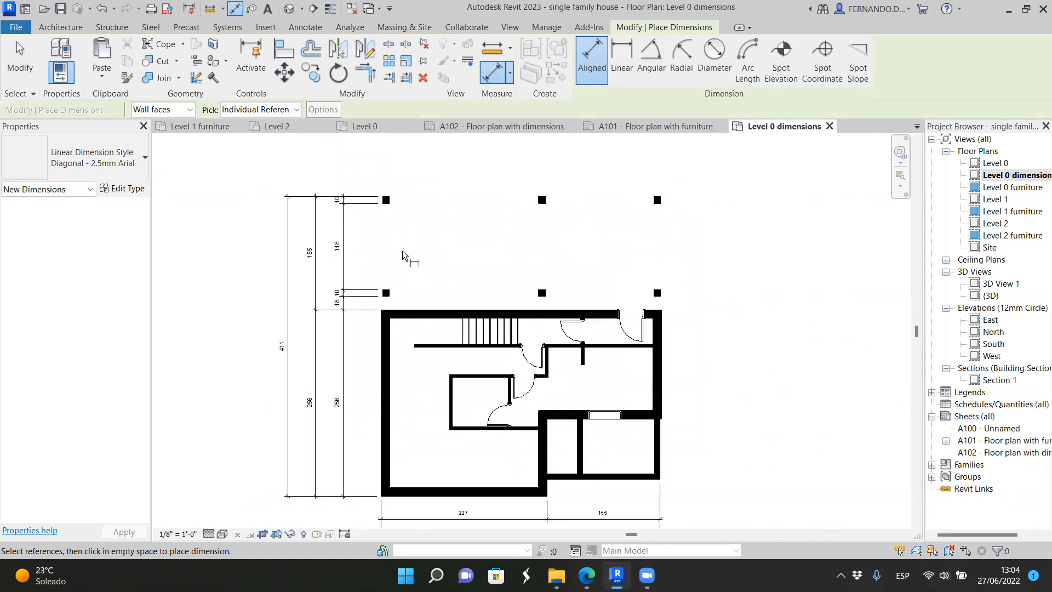
{"action": "scroll", "coordinate": [335, 285], "scroll_direction": "up", "scroll_amount": 3}
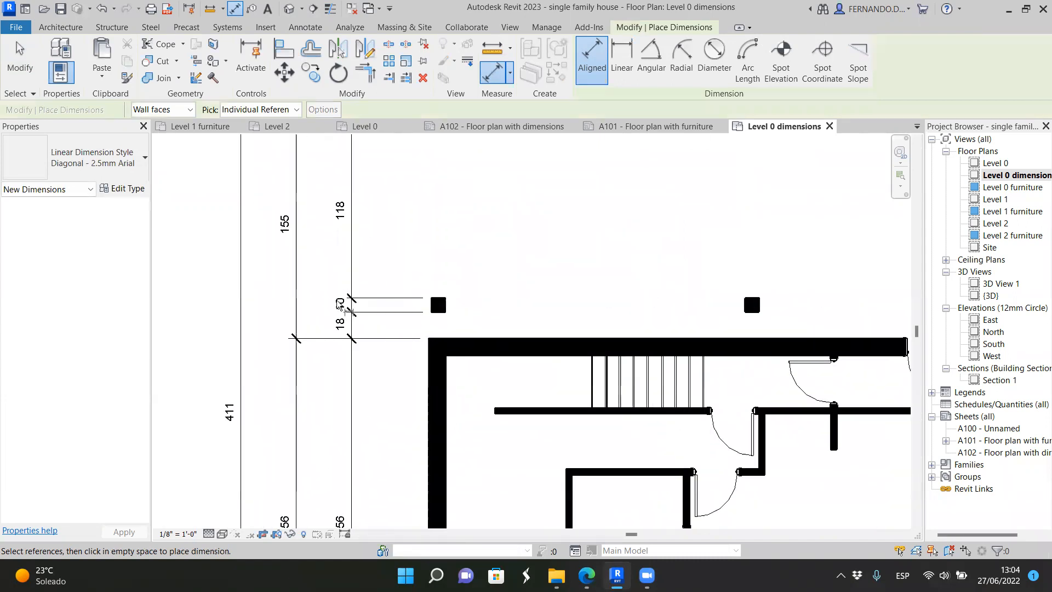
{"action": "scroll", "coordinate": [340, 305], "scroll_direction": "down", "scroll_amount": 4}
{"action": "scroll", "coordinate": [386, 285], "scroll_direction": "up", "scroll_amount": 3}
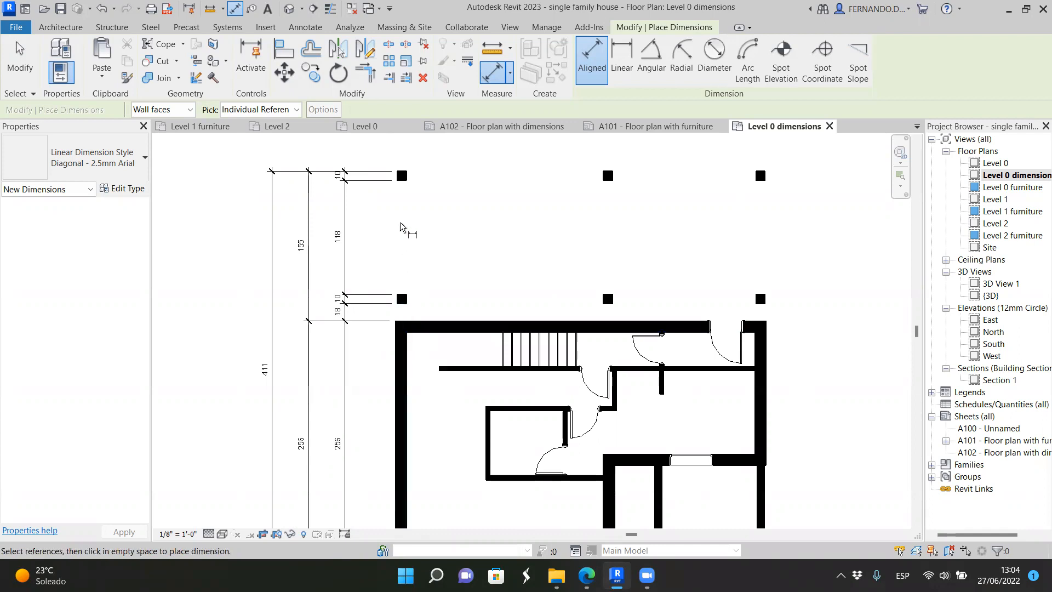
{"action": "scroll", "coordinate": [347, 264], "scroll_direction": "down", "scroll_amount": 2}
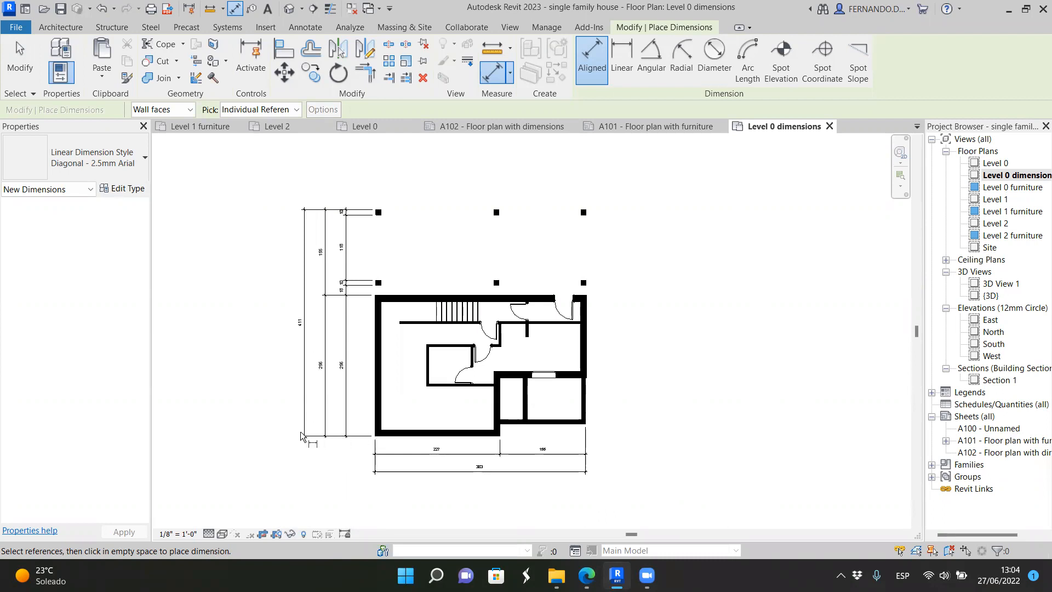
{"action": "scroll", "coordinate": [306, 427], "scroll_direction": "up", "scroll_amount": 3}
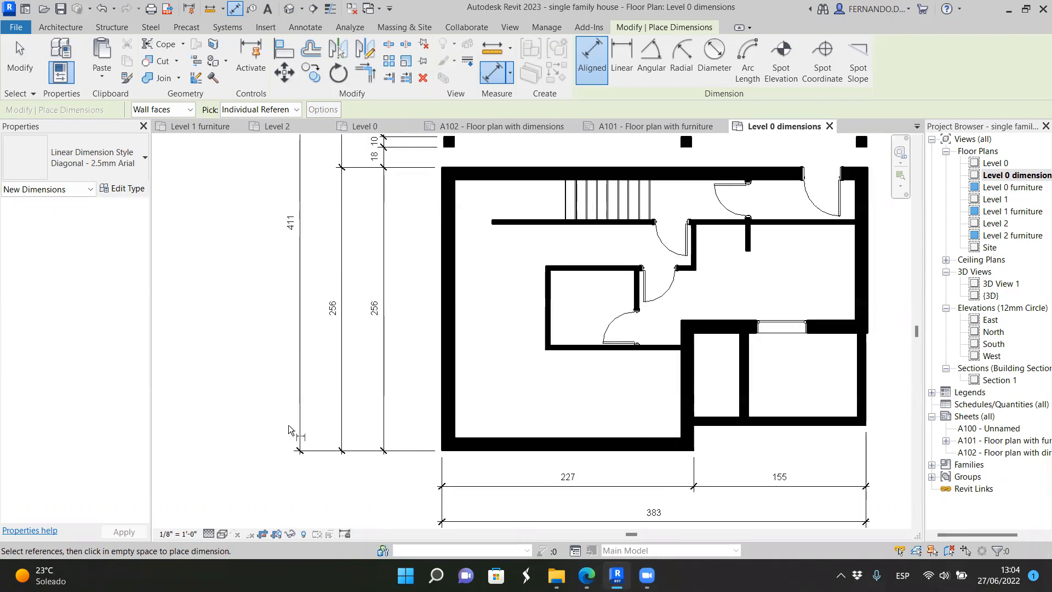
{"action": "scroll", "coordinate": [288, 425], "scroll_direction": "down", "scroll_amount": 2}
{"action": "scroll", "coordinate": [288, 416], "scroll_direction": "down", "scroll_amount": 1}
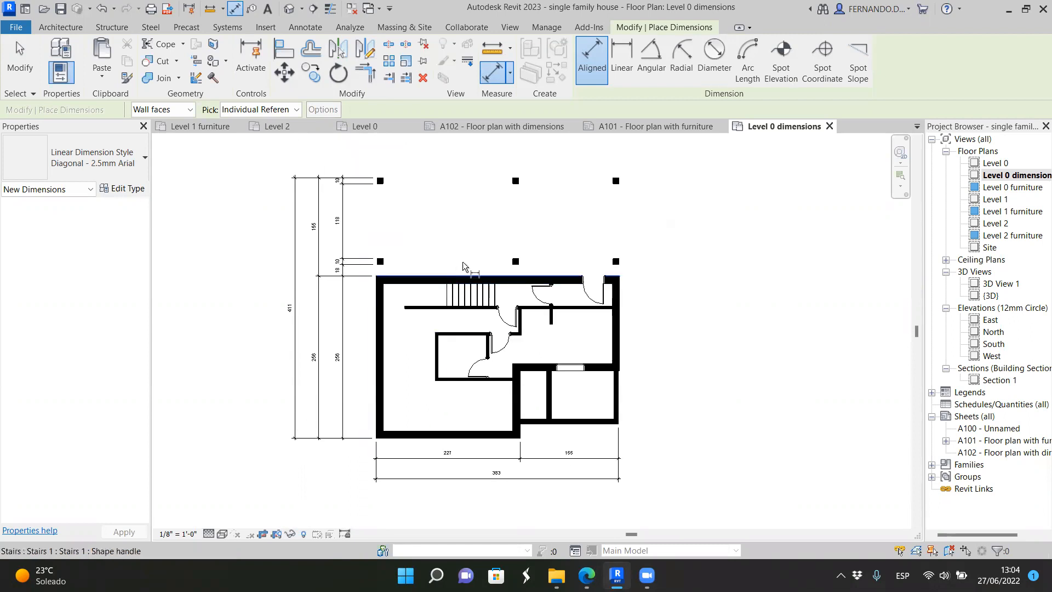
{"action": "scroll", "coordinate": [471, 260], "scroll_direction": "up", "scroll_amount": 1}
{"action": "scroll", "coordinate": [472, 296], "scroll_direction": "down", "scroll_amount": 1}
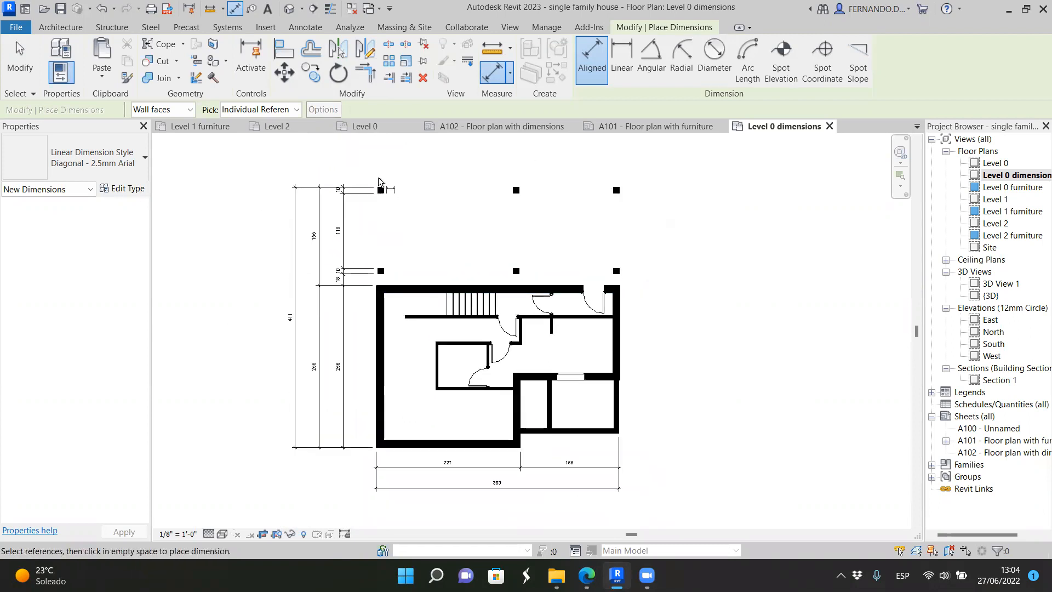
{"action": "scroll", "coordinate": [379, 178], "scroll_direction": "up", "scroll_amount": 2}
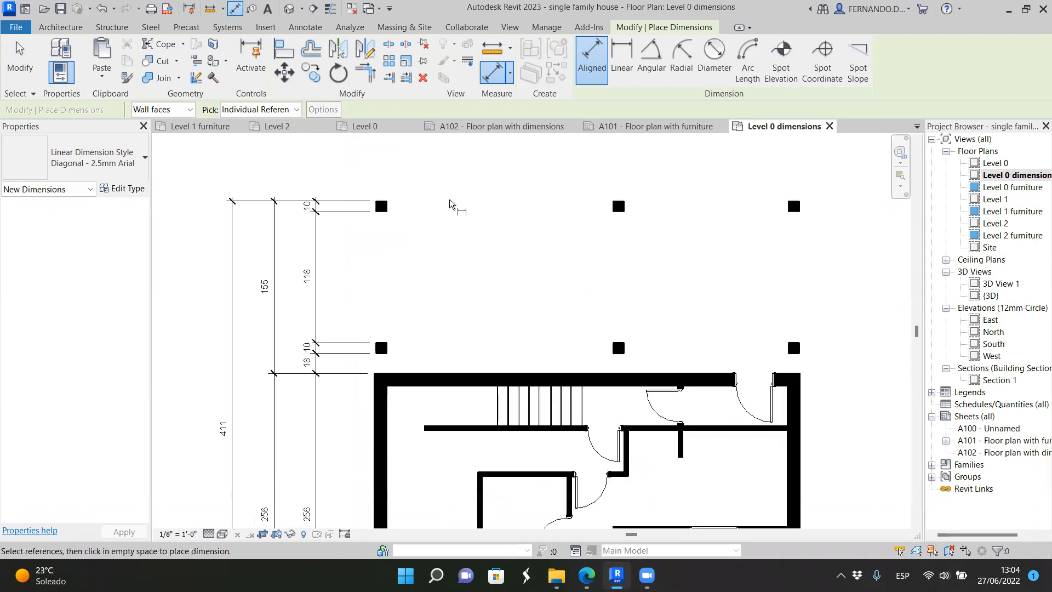
{"action": "scroll", "coordinate": [415, 213], "scroll_direction": "down", "scroll_amount": 2}
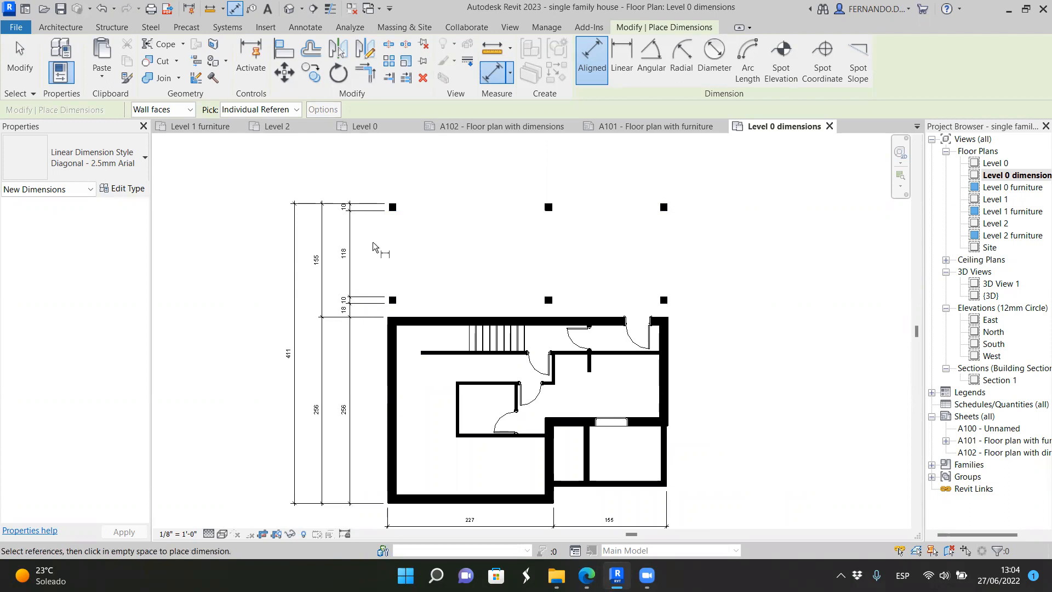
{"action": "scroll", "coordinate": [374, 249], "scroll_direction": "down", "scroll_amount": 2}
{"action": "scroll", "coordinate": [440, 437], "scroll_direction": "up", "scroll_amount": 1}
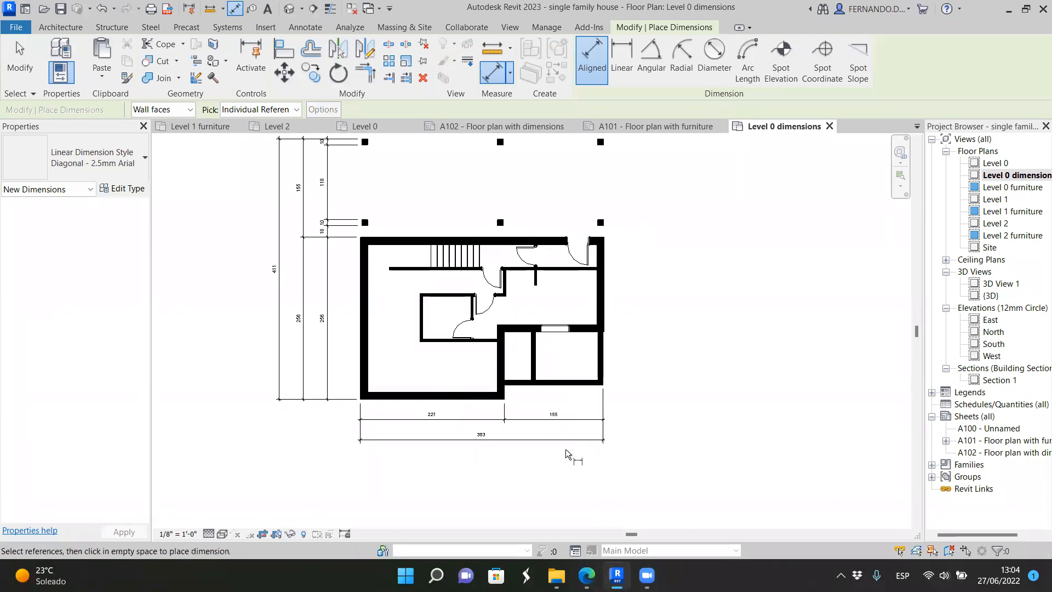
Step: Start an aligned dimension string from both side faces of the top-left column to the near side face of the top middle column
{"action": "scroll", "coordinate": [478, 442], "scroll_direction": "up", "scroll_amount": 3}
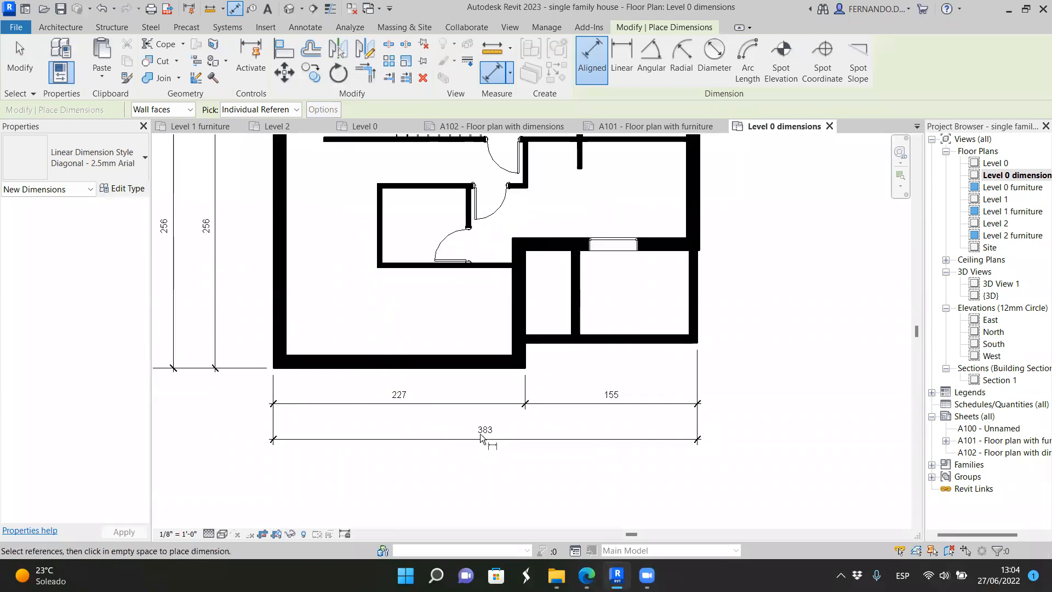
{"action": "scroll", "coordinate": [501, 446], "scroll_direction": "down", "scroll_amount": 3}
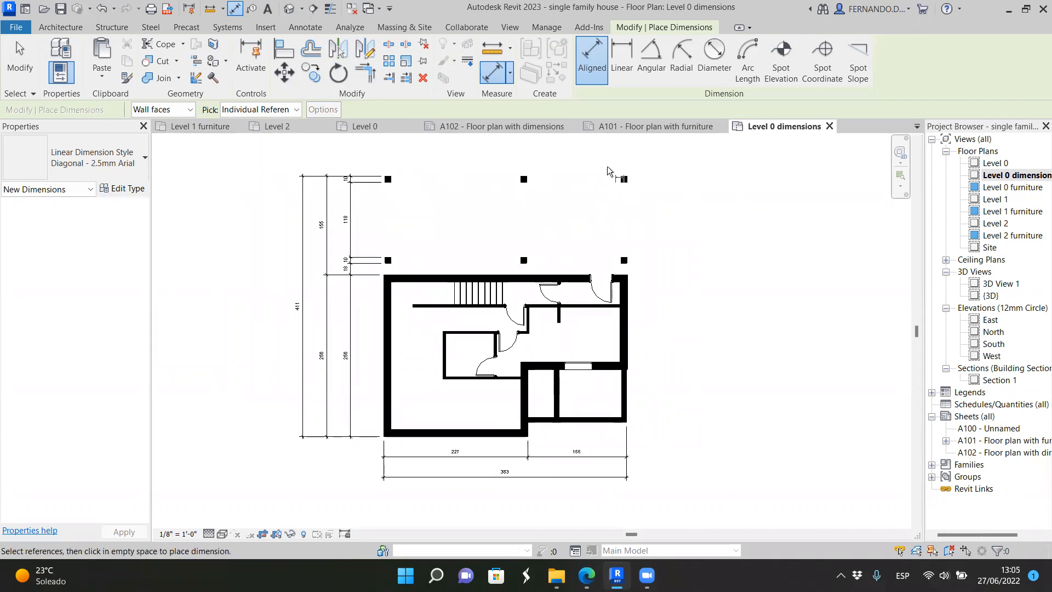
{"action": "scroll", "coordinate": [422, 163], "scroll_direction": "up", "scroll_amount": 4}
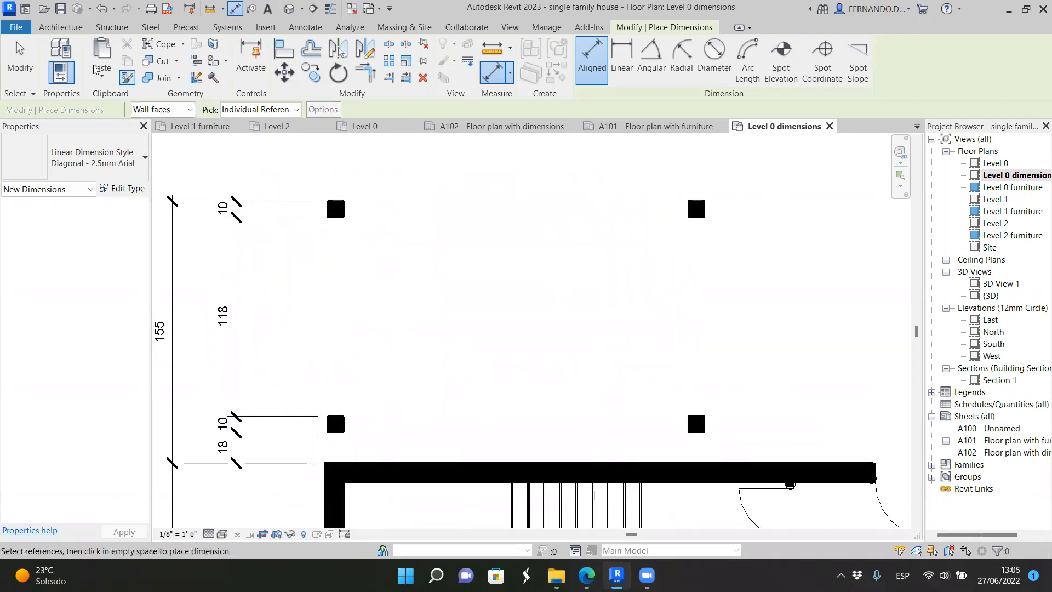
{"action": "left_click", "coordinate": [305, 27]}
{"action": "left_click", "coordinate": [53, 54]}
{"action": "scroll", "coordinate": [284, 173], "scroll_direction": "up", "scroll_amount": 2}
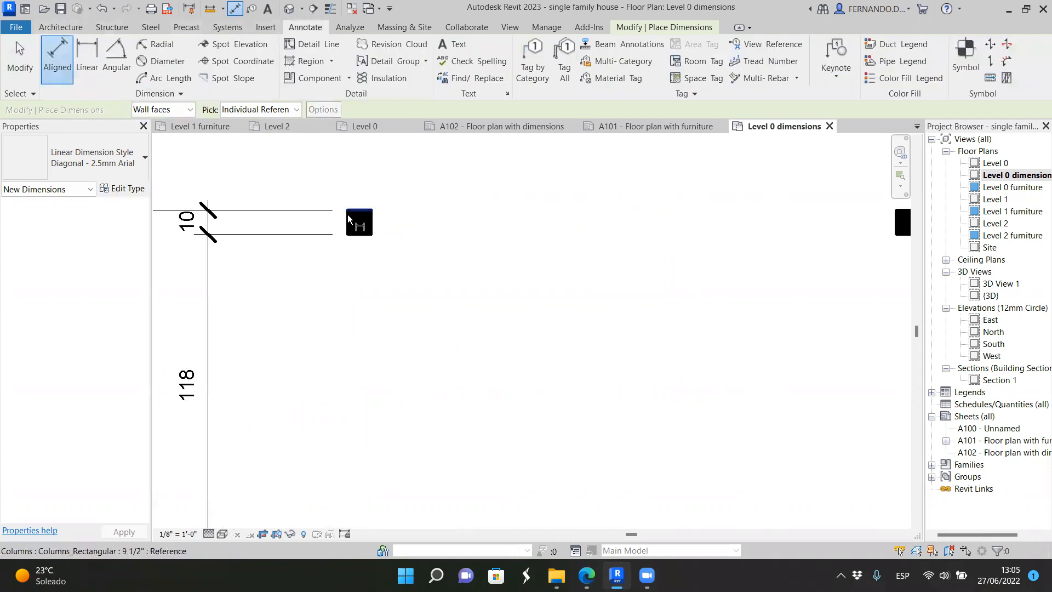
{"action": "scroll", "coordinate": [346, 225], "scroll_direction": "up", "scroll_amount": 2}
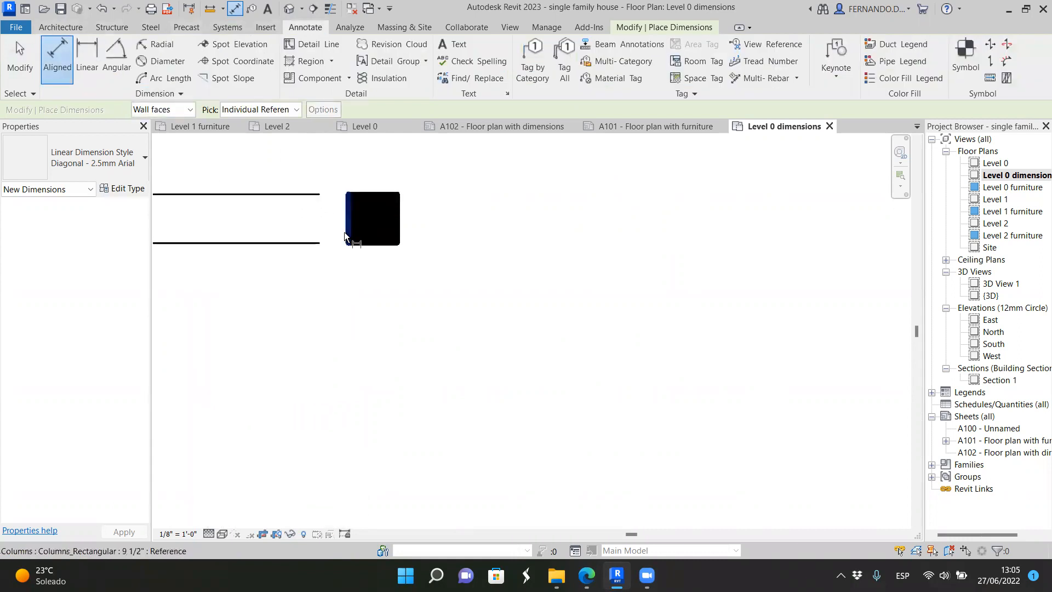
{"action": "left_click", "coordinate": [353, 237]}
{"action": "left_click", "coordinate": [401, 228]}
{"action": "scroll", "coordinate": [372, 222], "scroll_direction": "down", "scroll_amount": 2}
{"action": "scroll", "coordinate": [274, 228], "scroll_direction": "down", "scroll_amount": 1}
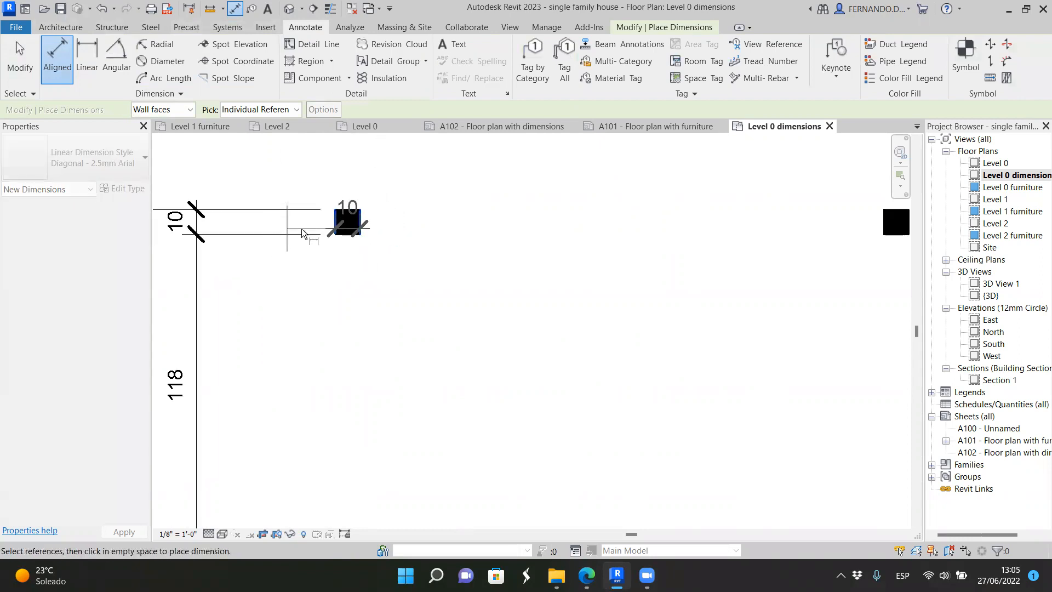
{"action": "left_click", "coordinate": [882, 222]}
Step: Continue the string through the remaining side faces of the top middle and top-right columns, and place it above the column row
{"action": "scroll", "coordinate": [384, 220], "scroll_direction": "down", "scroll_amount": 4}
{"action": "scroll", "coordinate": [680, 214], "scroll_direction": "up", "scroll_amount": 5}
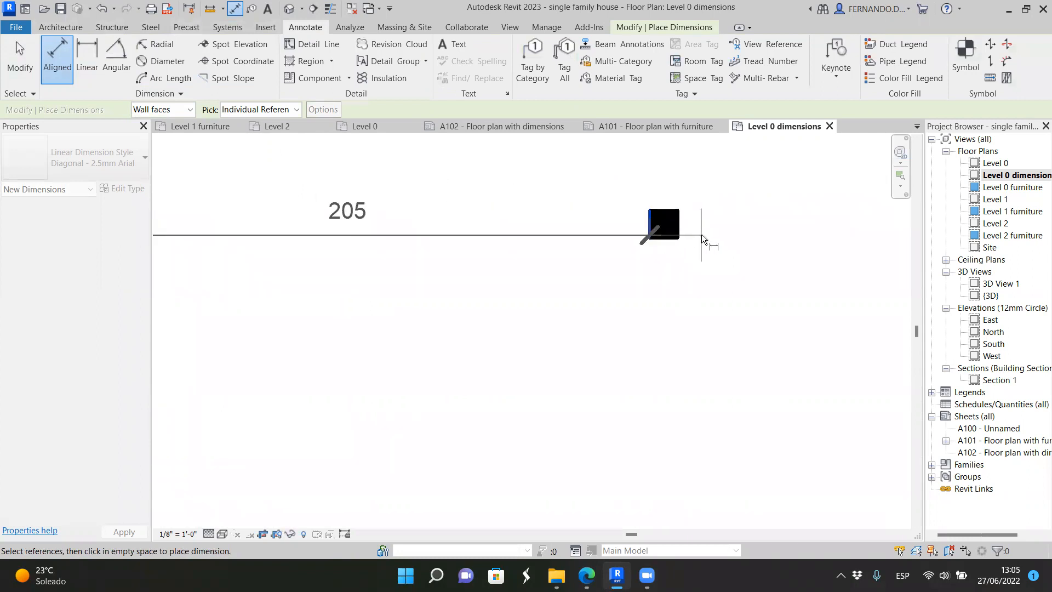
{"action": "left_click", "coordinate": [683, 224]}
{"action": "scroll", "coordinate": [351, 239], "scroll_direction": "down", "scroll_amount": 3}
{"action": "scroll", "coordinate": [675, 241], "scroll_direction": "up", "scroll_amount": 2}
{"action": "scroll", "coordinate": [680, 236], "scroll_direction": "up", "scroll_amount": 1}
{"action": "left_click", "coordinate": [692, 226]}
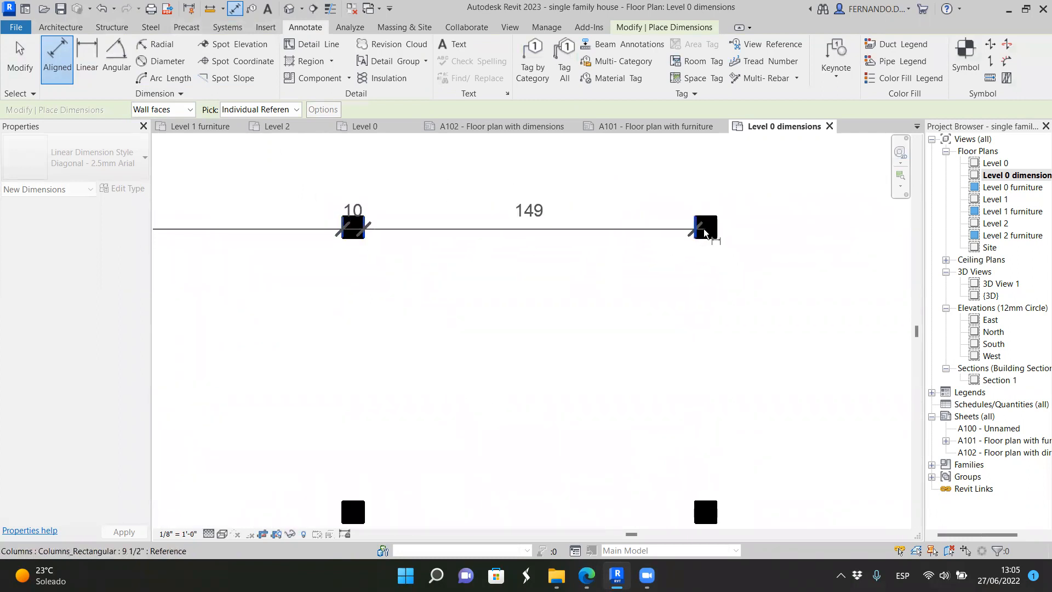
{"action": "left_click", "coordinate": [719, 225]}
{"action": "scroll", "coordinate": [679, 269], "scroll_direction": "down", "scroll_amount": 3}
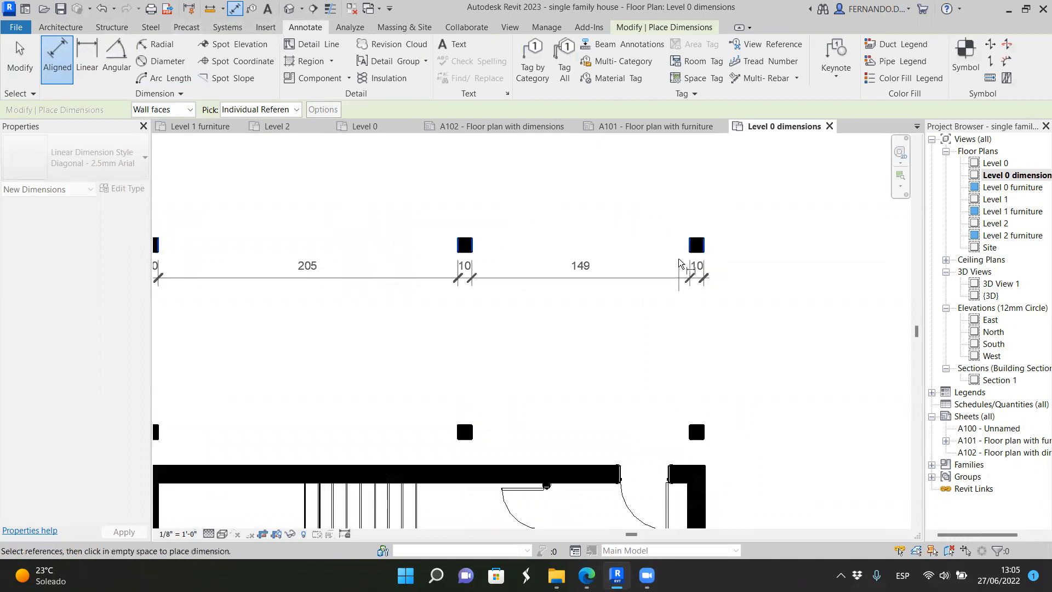
{"action": "scroll", "coordinate": [666, 228], "scroll_direction": "up", "scroll_amount": 1}
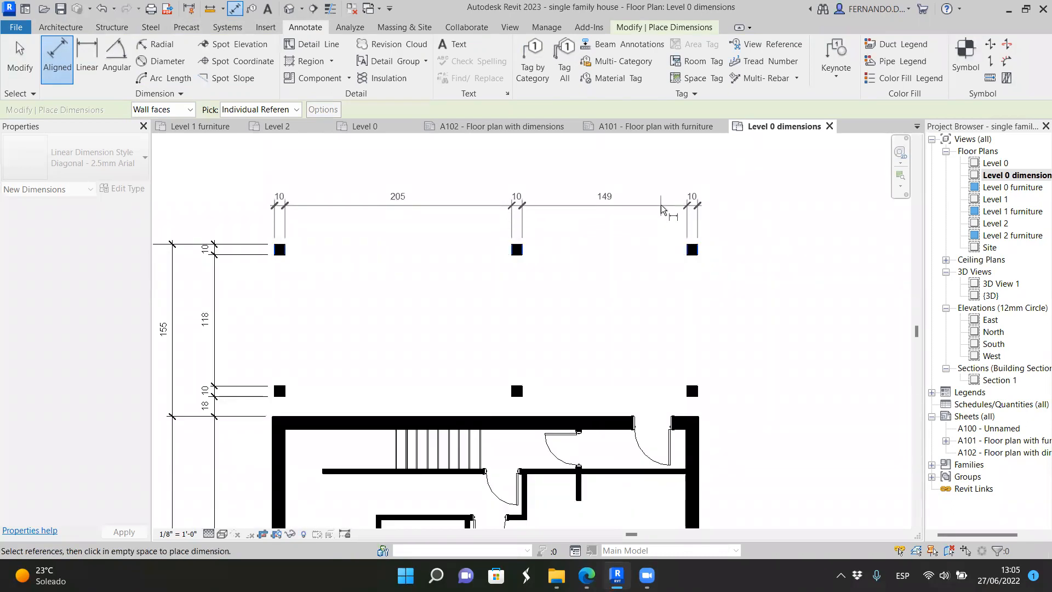
{"action": "left_click", "coordinate": [660, 226]}
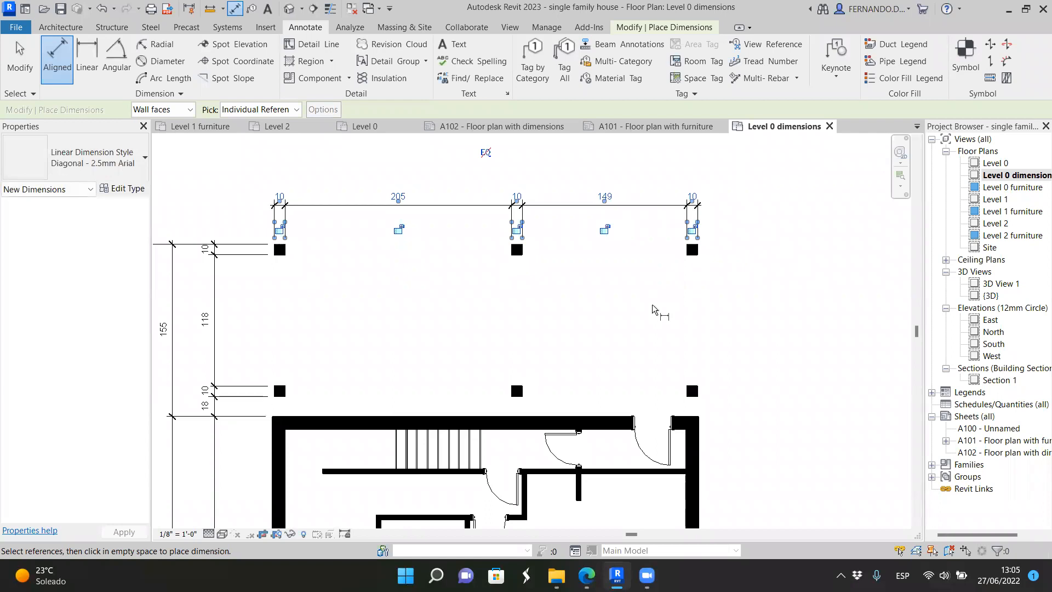
Step: Add an overall dimension between the outer side faces of the top-left and top-right columns, above the detailed column string
{"action": "scroll", "coordinate": [269, 245], "scroll_direction": "up", "scroll_amount": 5}
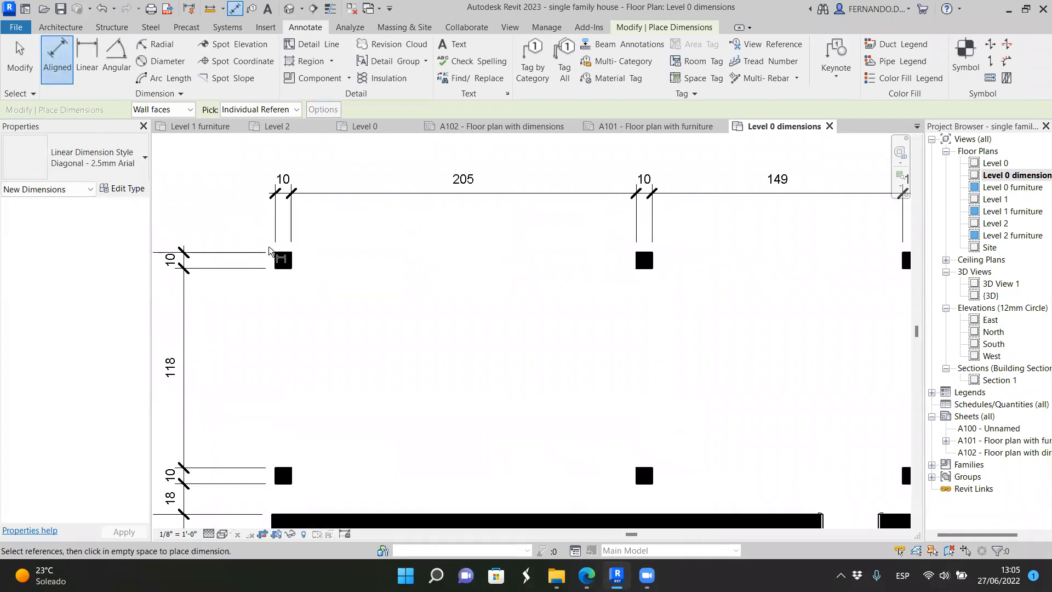
{"action": "scroll", "coordinate": [276, 270], "scroll_direction": "up", "scroll_amount": 4}
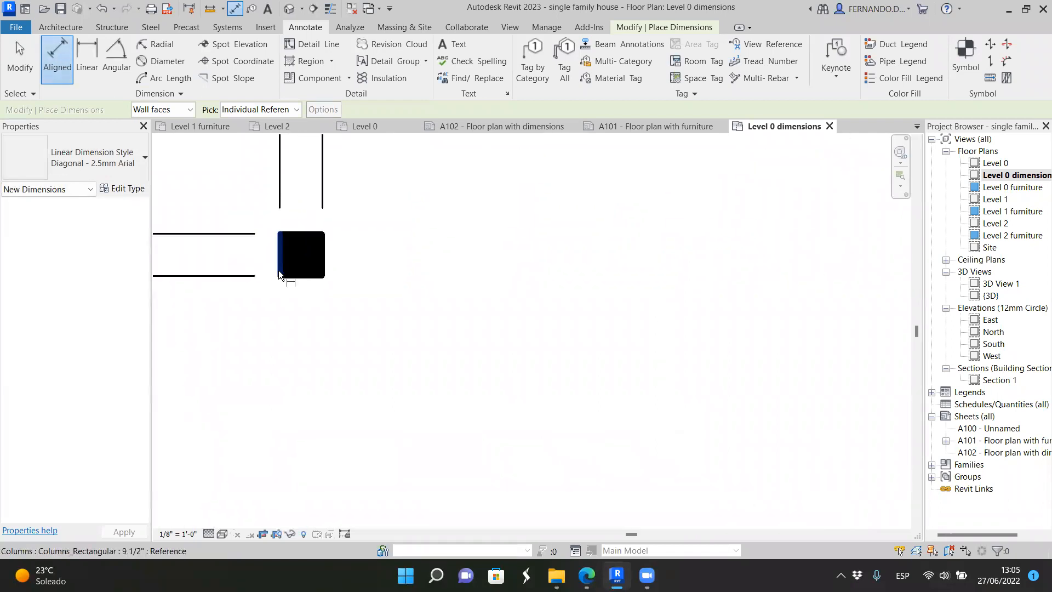
{"action": "left_click", "coordinate": [279, 269]}
{"action": "scroll", "coordinate": [225, 269], "scroll_direction": "down", "scroll_amount": 4}
{"action": "scroll", "coordinate": [224, 268], "scroll_direction": "down", "scroll_amount": 3}
{"action": "scroll", "coordinate": [729, 271], "scroll_direction": "up", "scroll_amount": 4}
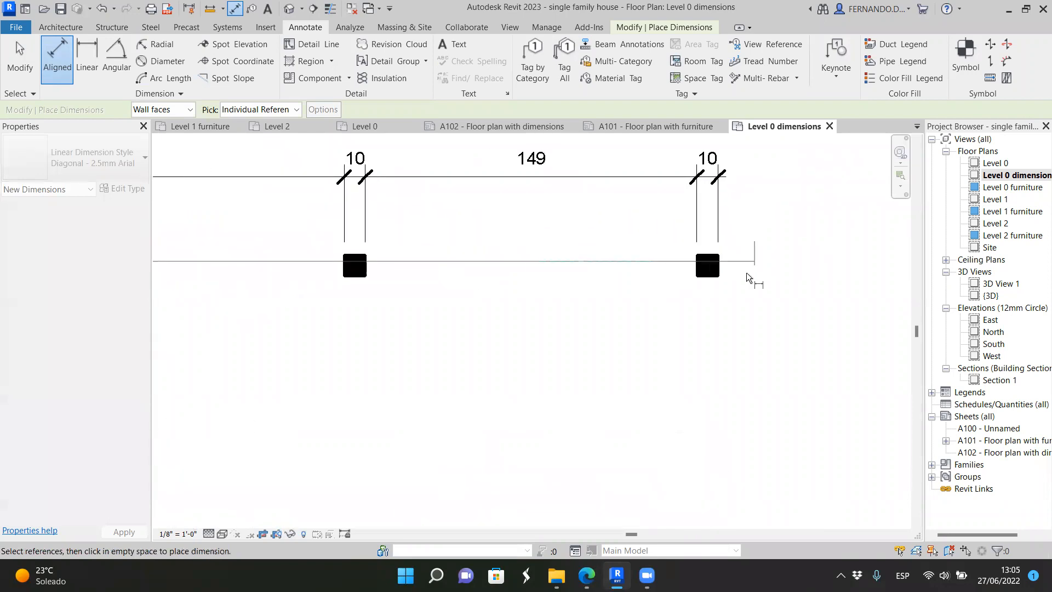
{"action": "left_click", "coordinate": [710, 308]}
{"action": "scroll", "coordinate": [707, 301], "scroll_direction": "down", "scroll_amount": 3}
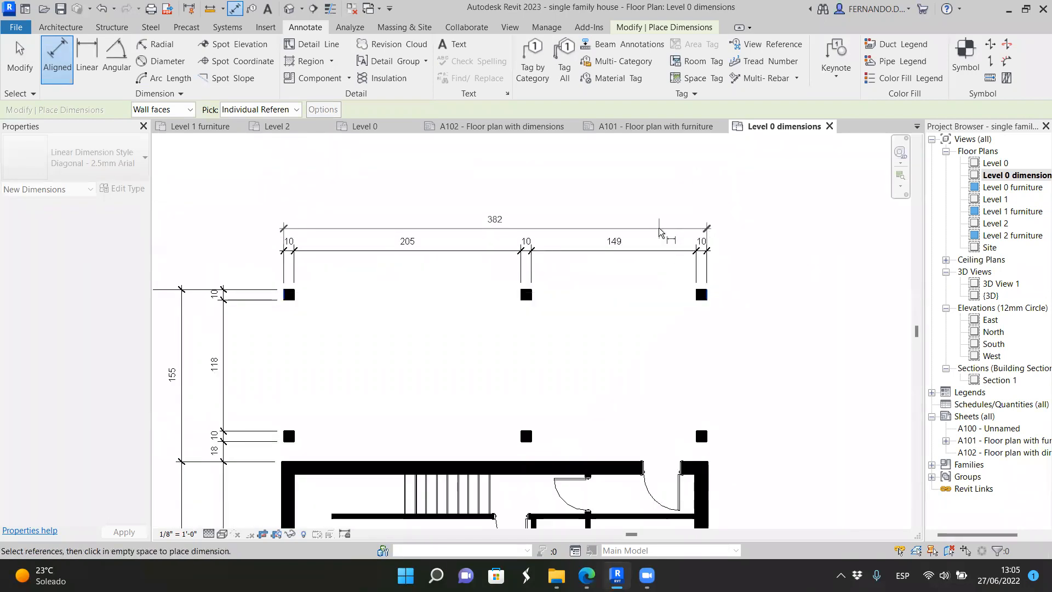
{"action": "left_click", "coordinate": [656, 214]}
Step: Examine the overall widths above and below the plan and compare the dimension rows around the house
{"action": "scroll", "coordinate": [515, 197], "scroll_direction": "down", "scroll_amount": 3}
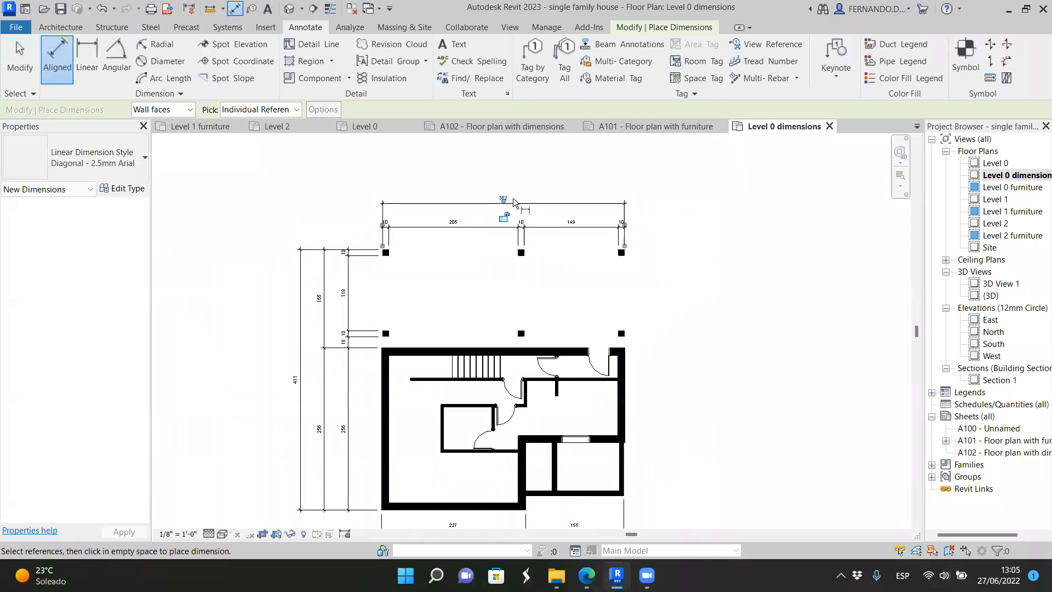
{"action": "scroll", "coordinate": [503, 211], "scroll_direction": "up", "scroll_amount": 3}
{"action": "scroll", "coordinate": [507, 216], "scroll_direction": "down", "scroll_amount": 5}
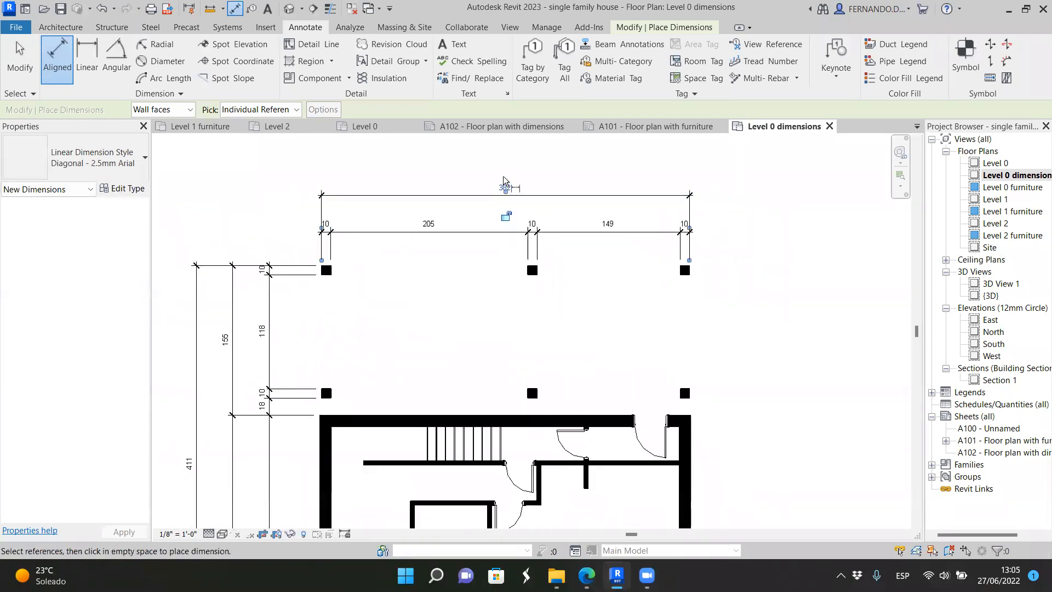
{"action": "scroll", "coordinate": [498, 437], "scroll_direction": "up", "scroll_amount": 4}
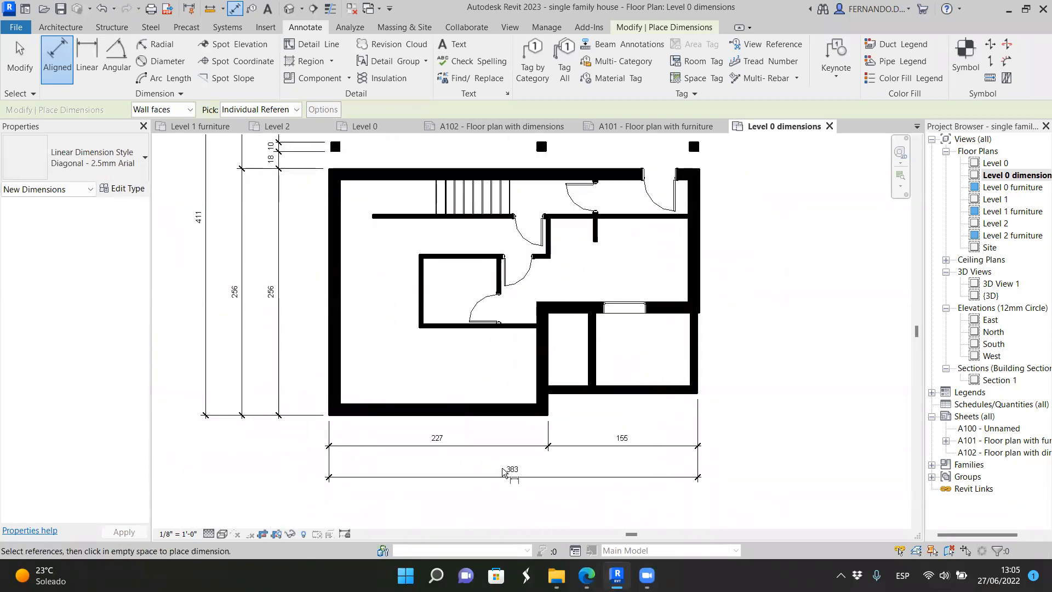
{"action": "key", "text": "Escape"}
{"action": "key", "text": "Escape"}
{"action": "scroll", "coordinate": [515, 274], "scroll_direction": "down", "scroll_amount": 3}
{"action": "scroll", "coordinate": [531, 225], "scroll_direction": "up", "scroll_amount": 3}
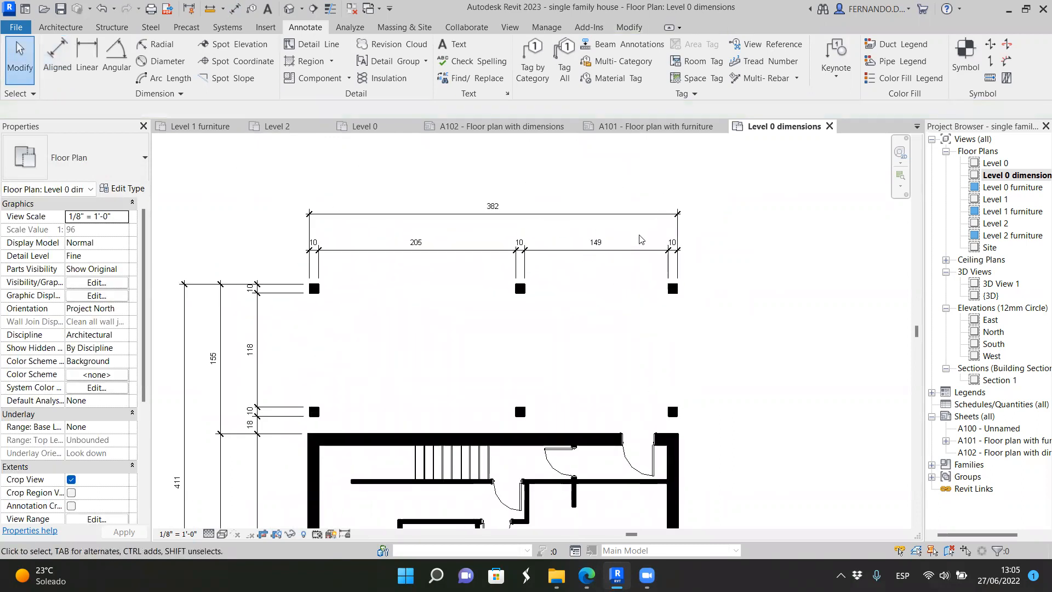
{"action": "scroll", "coordinate": [641, 239], "scroll_direction": "down", "scroll_amount": 2}
{"action": "scroll", "coordinate": [655, 222], "scroll_direction": "down", "scroll_amount": 2}
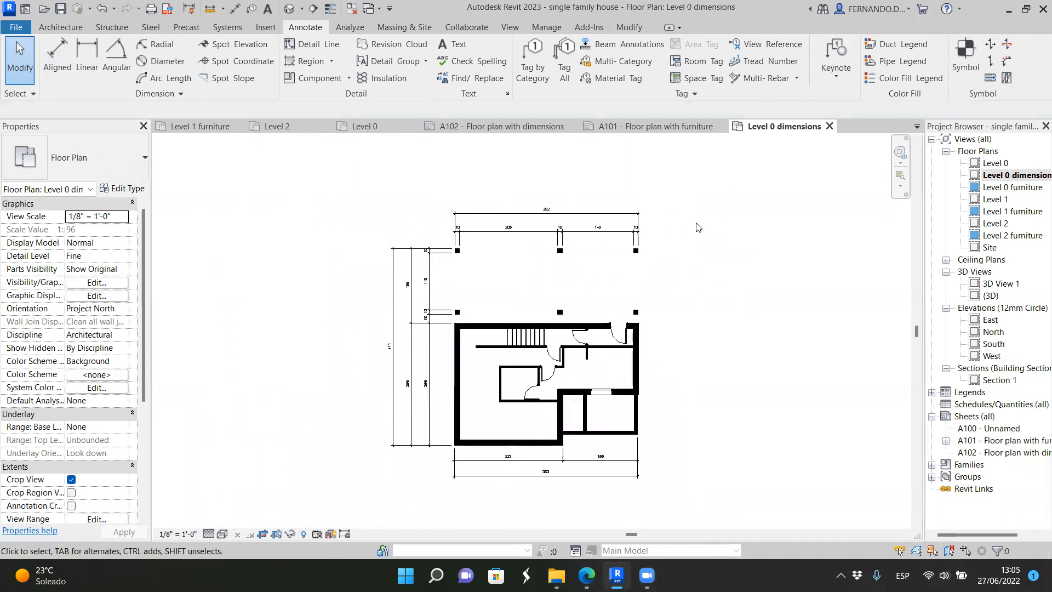
Step: Start a vertical aligned dimension string through the upper and lower faces of both right-hand columns to the house's upper exterior wall face
{"action": "left_click", "coordinate": [57, 58]}
{"action": "scroll", "coordinate": [596, 245], "scroll_direction": "up", "scroll_amount": 2}
{"action": "scroll", "coordinate": [695, 265], "scroll_direction": "up", "scroll_amount": 4}
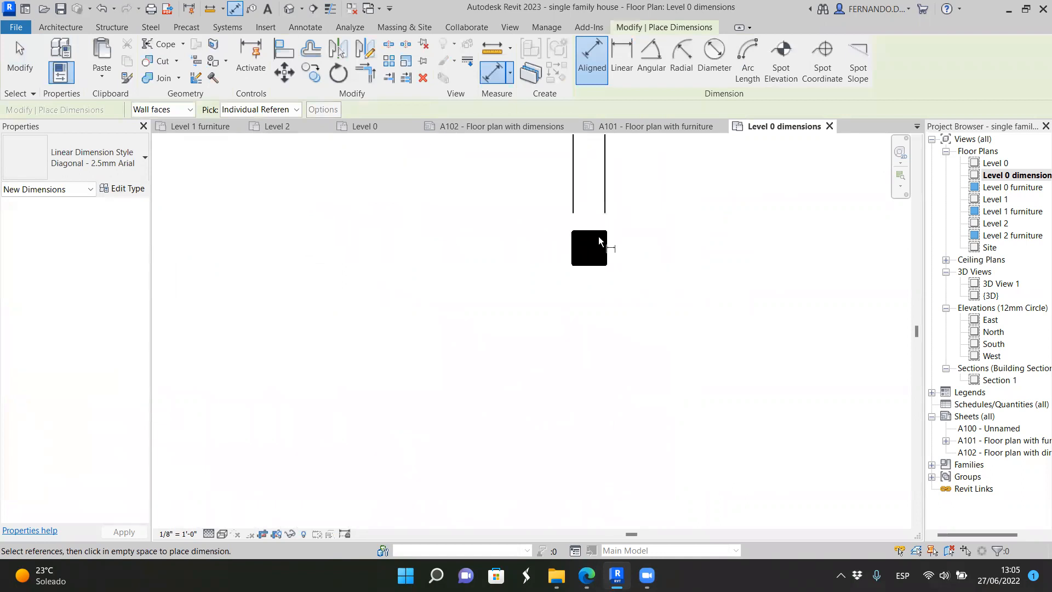
{"action": "key", "text": "Escape"}
{"action": "left_click", "coordinate": [601, 233]}
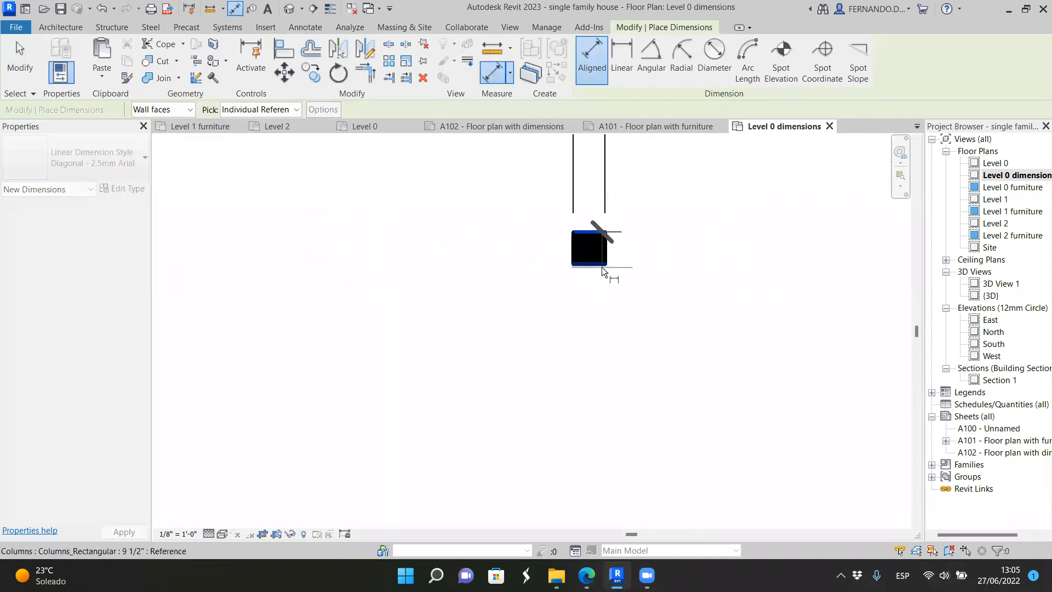
{"action": "scroll", "coordinate": [600, 281], "scroll_direction": "down", "scroll_amount": 3}
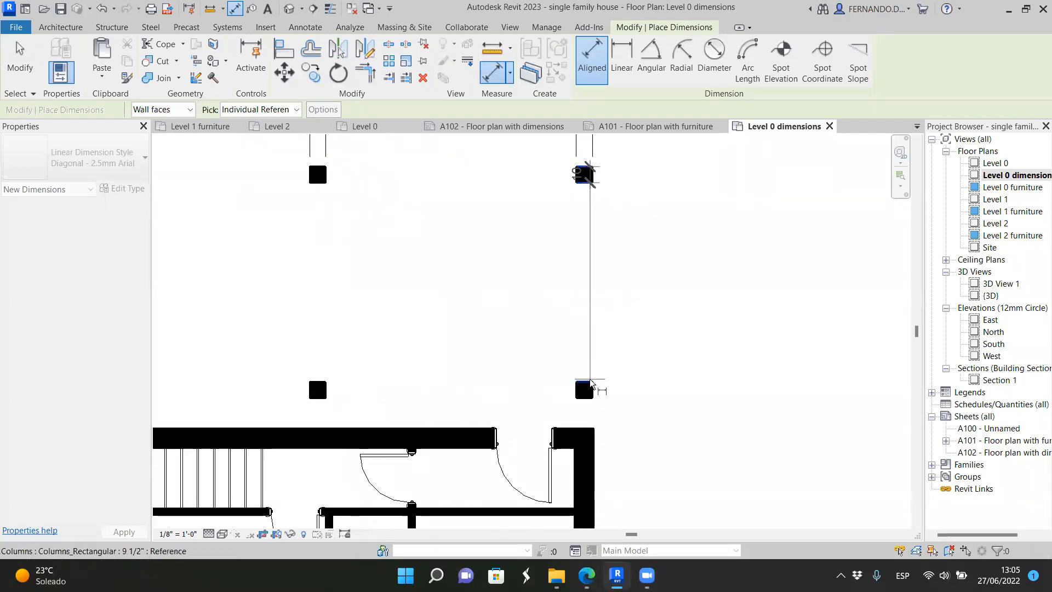
{"action": "left_click", "coordinate": [589, 379]}
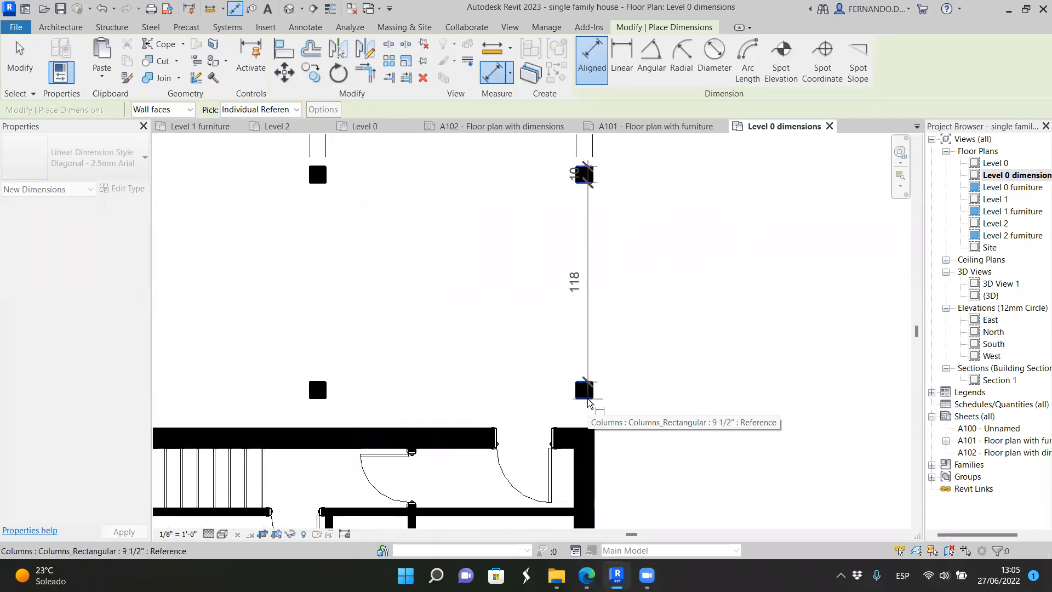
{"action": "left_click", "coordinate": [587, 428]}
Step: Continue the string through the windowed wall's lower face, the projecting rooms' lower wall and the main lower exterior wall, placing it right of the plan
{"action": "scroll", "coordinate": [590, 438], "scroll_direction": "down", "scroll_amount": 2}
{"action": "scroll", "coordinate": [591, 448], "scroll_direction": "up", "scroll_amount": 5}
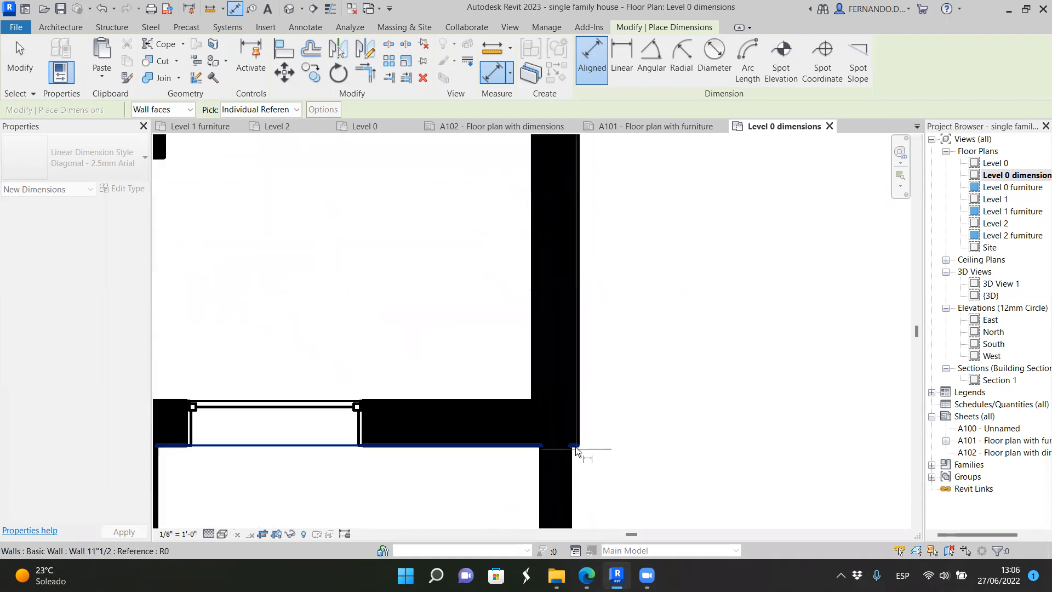
{"action": "left_click", "coordinate": [574, 446]}
{"action": "scroll", "coordinate": [572, 438], "scroll_direction": "down", "scroll_amount": 4}
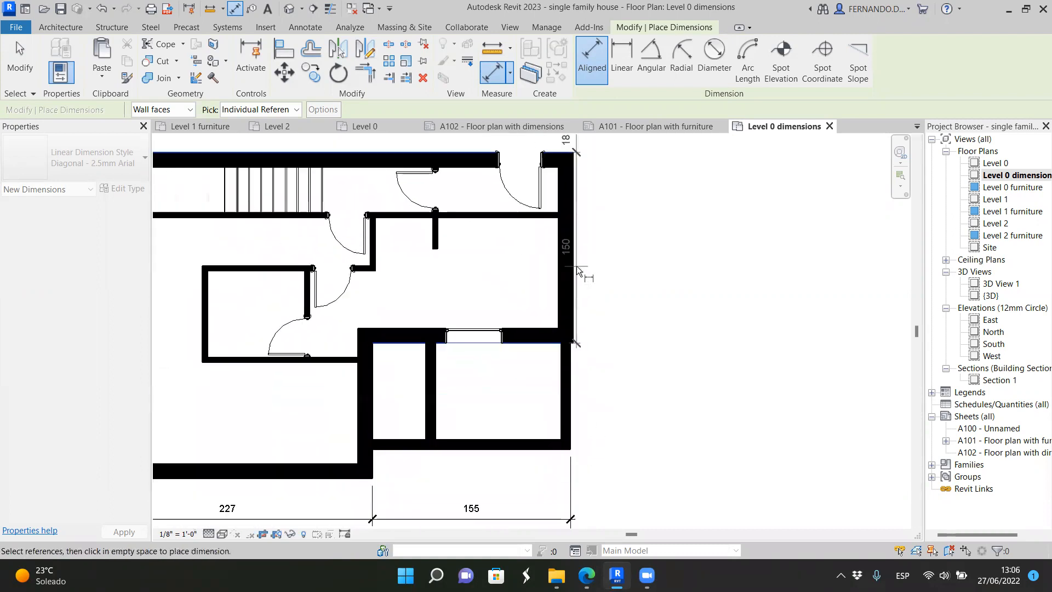
{"action": "left_click", "coordinate": [556, 403]}
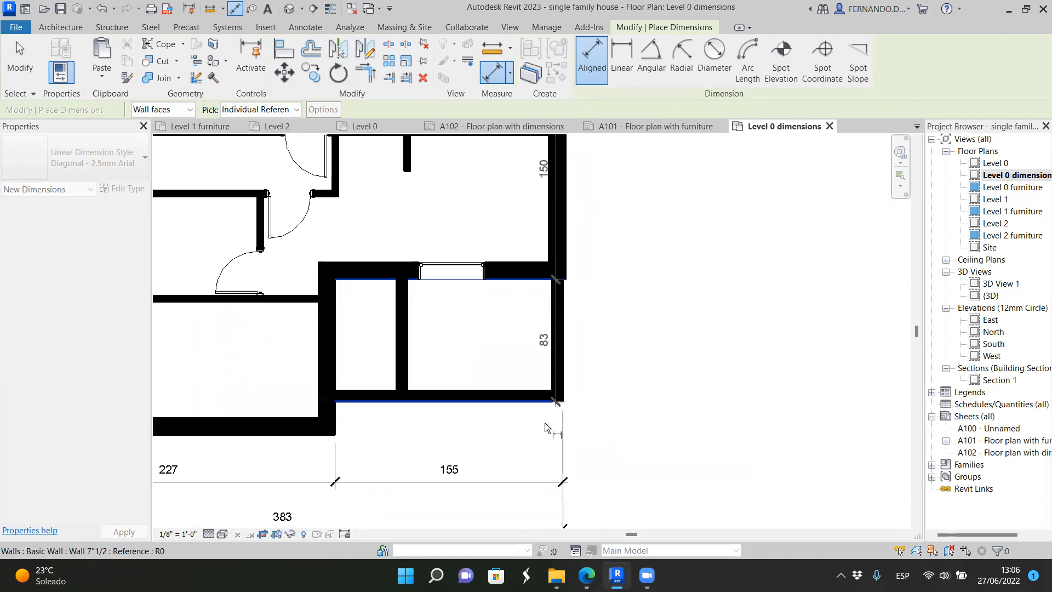
{"action": "left_click", "coordinate": [329, 436]}
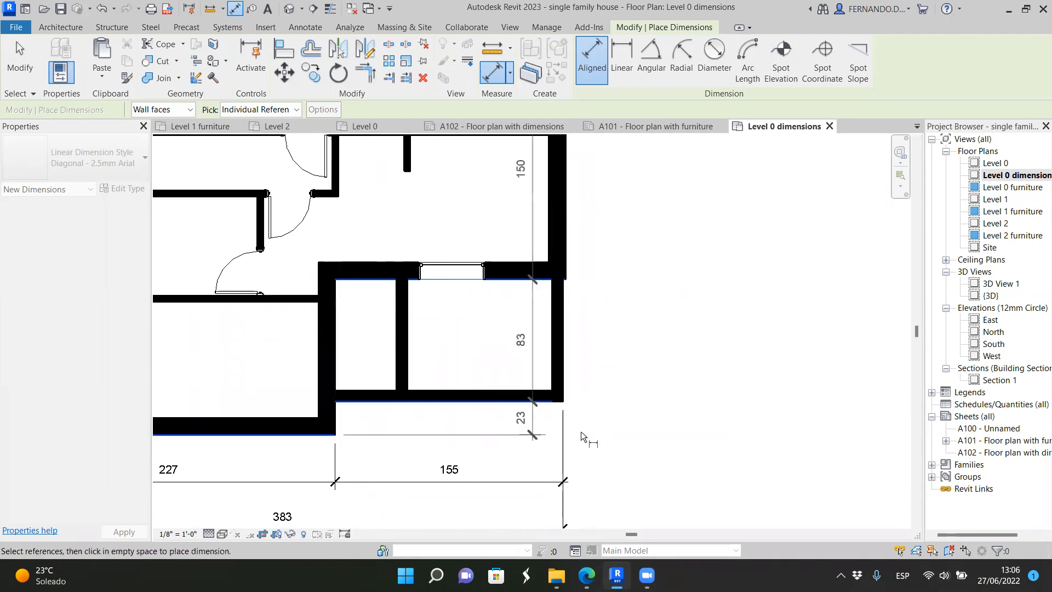
{"action": "scroll", "coordinate": [635, 430], "scroll_direction": "down", "scroll_amount": 2}
{"action": "scroll", "coordinate": [634, 429], "scroll_direction": "down", "scroll_amount": 3}
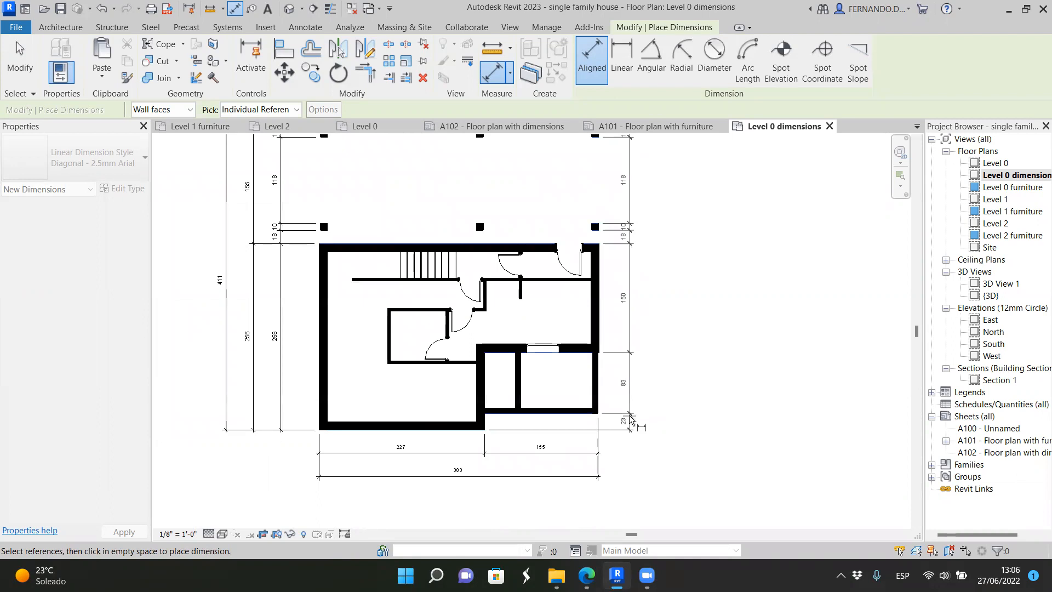
{"action": "left_click", "coordinate": [630, 419]}
Step: Add an overall dimension from the top-right column's upper face to the house's lower exterior wall face, outside the detailed string right of the plan
{"action": "scroll", "coordinate": [696, 406], "scroll_direction": "down", "scroll_amount": 1}
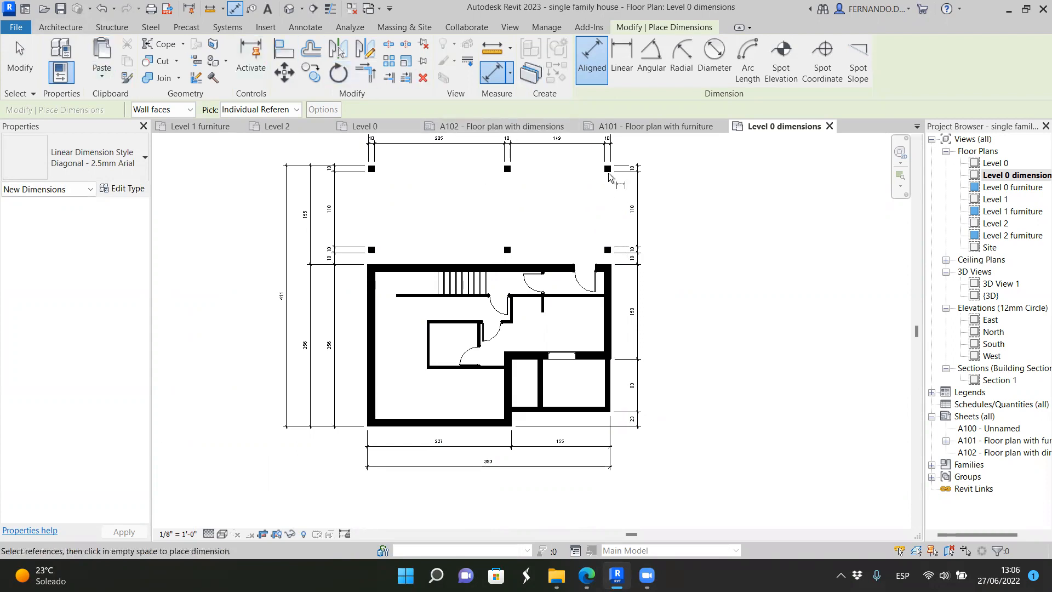
{"action": "scroll", "coordinate": [608, 176], "scroll_direction": "up", "scroll_amount": 3}
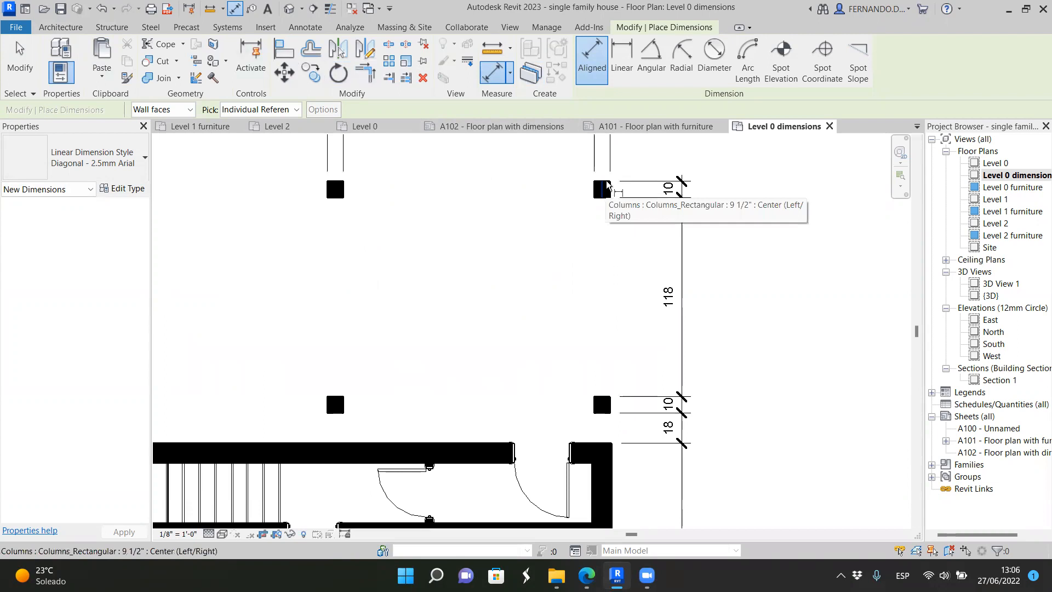
{"action": "scroll", "coordinate": [608, 179], "scroll_direction": "up", "scroll_amount": 2}
{"action": "scroll", "coordinate": [589, 164], "scroll_direction": "down", "scroll_amount": 4}
{"action": "scroll", "coordinate": [589, 164], "scroll_direction": "down", "scroll_amount": 3}
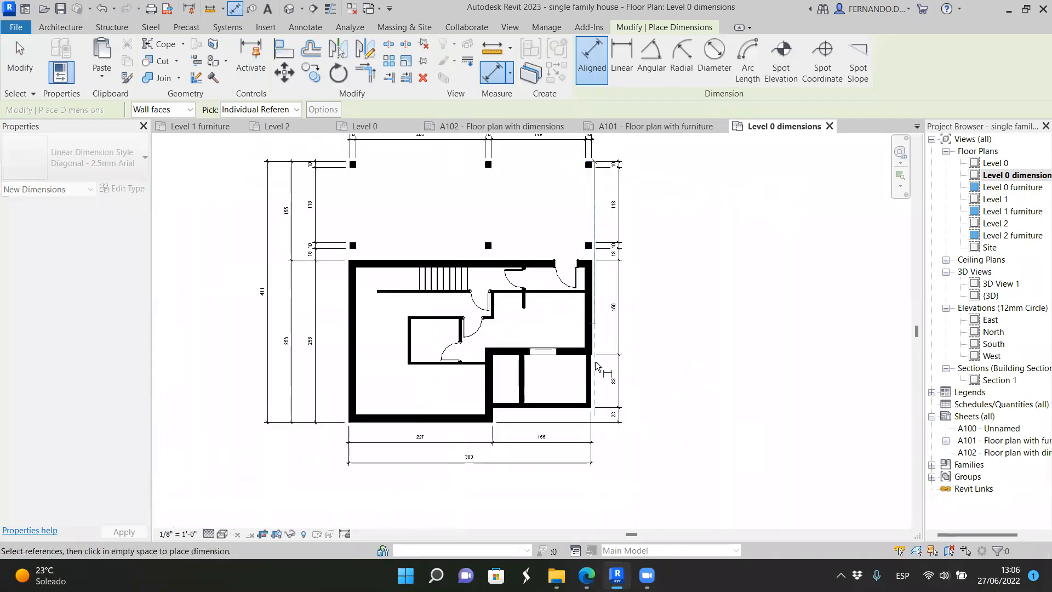
{"action": "scroll", "coordinate": [595, 416], "scroll_direction": "up", "scroll_amount": 6}
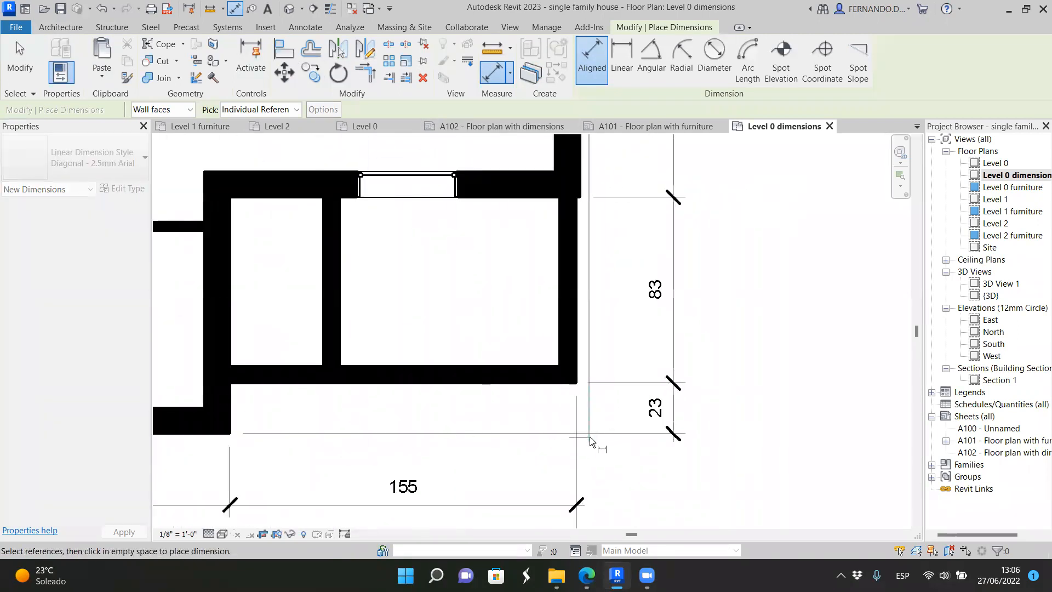
{"action": "left_click", "coordinate": [223, 435]}
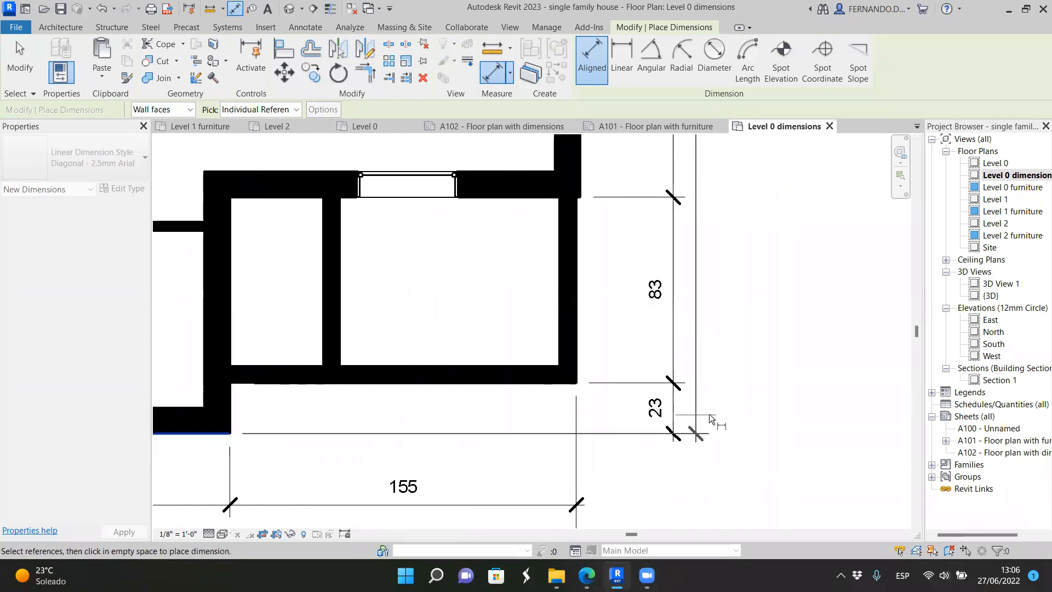
{"action": "scroll", "coordinate": [742, 417], "scroll_direction": "down", "scroll_amount": 3}
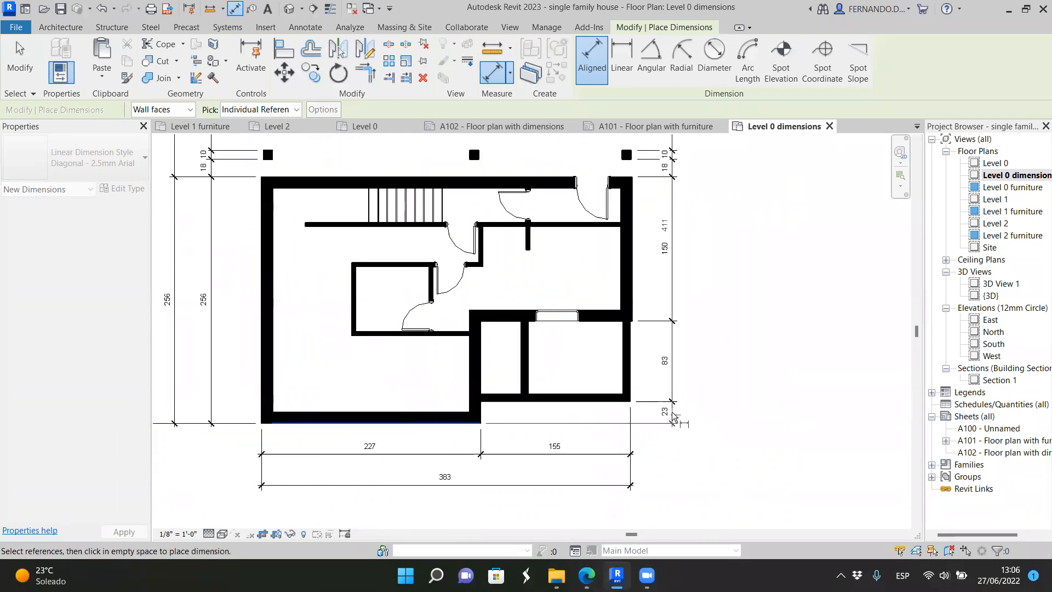
{"action": "key", "text": "Escape"}
{"action": "scroll", "coordinate": [723, 389], "scroll_direction": "down", "scroll_amount": 2}
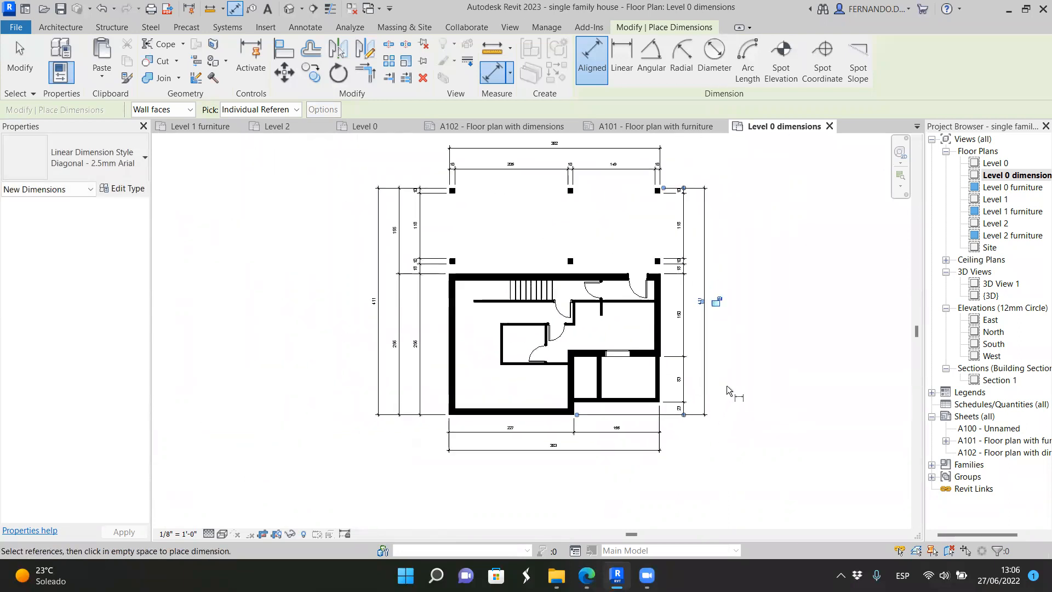
{"action": "key", "text": "Escape"}
{"action": "scroll", "coordinate": [707, 350], "scroll_direction": "up", "scroll_amount": 2}
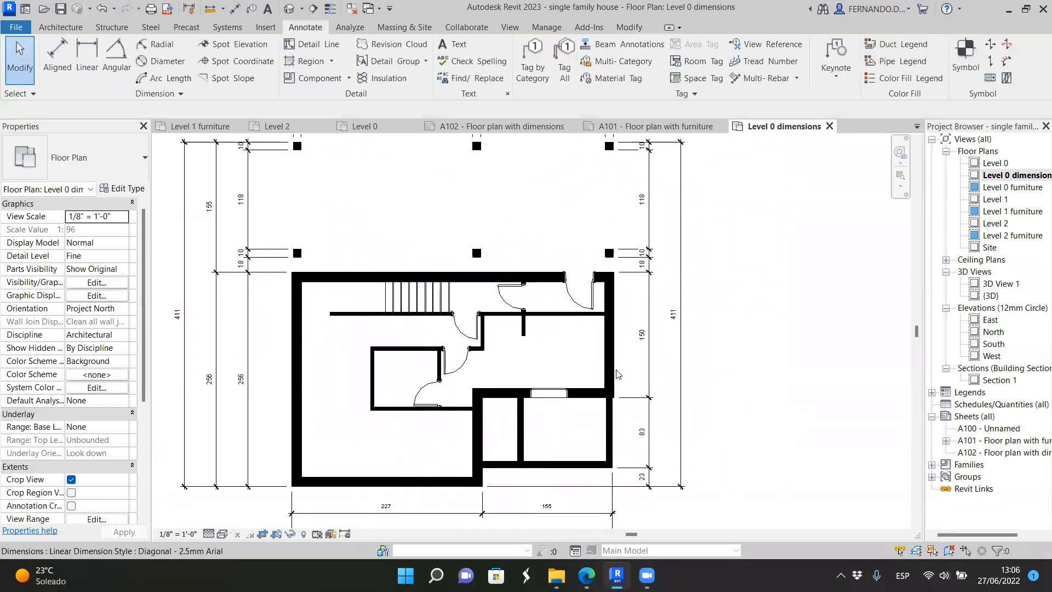
{"action": "scroll", "coordinate": [695, 329], "scroll_direction": "down", "scroll_amount": 1}
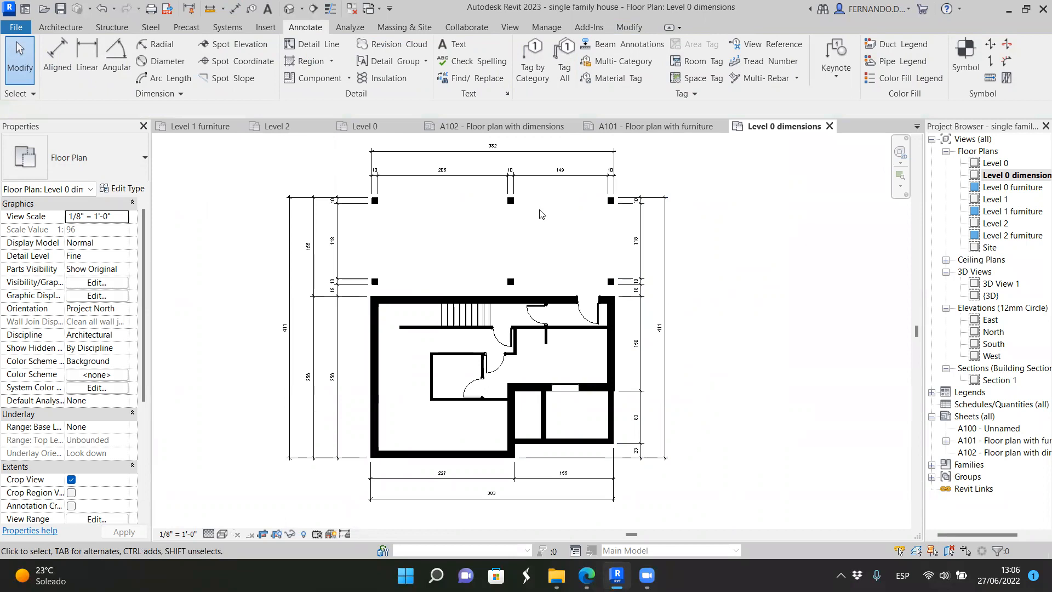
{"action": "scroll", "coordinate": [491, 418], "scroll_direction": "up", "scroll_amount": 2}
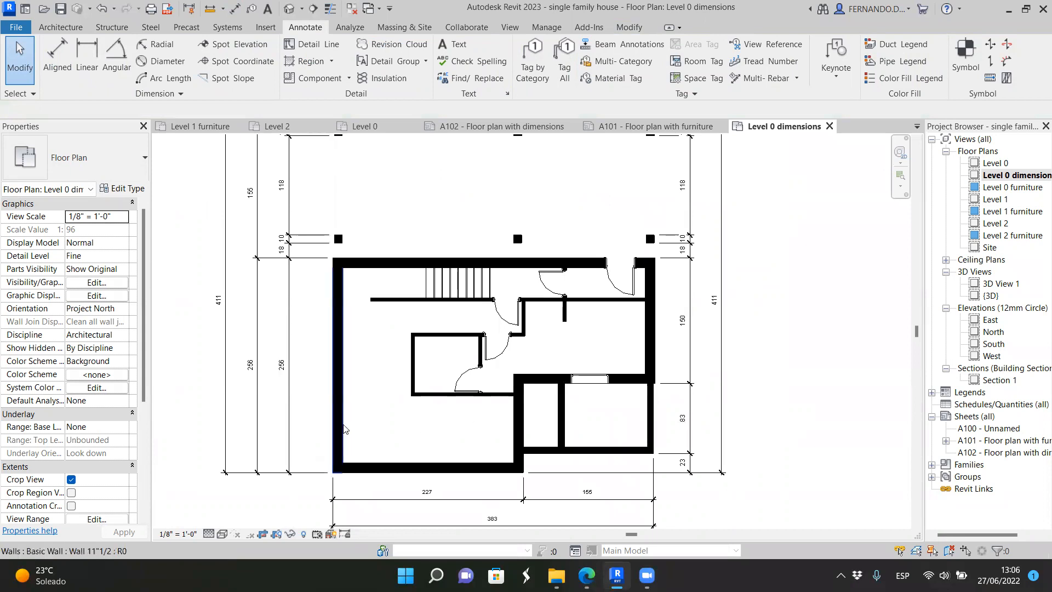
{"action": "scroll", "coordinate": [344, 430], "scroll_direction": "up", "scroll_amount": 1}
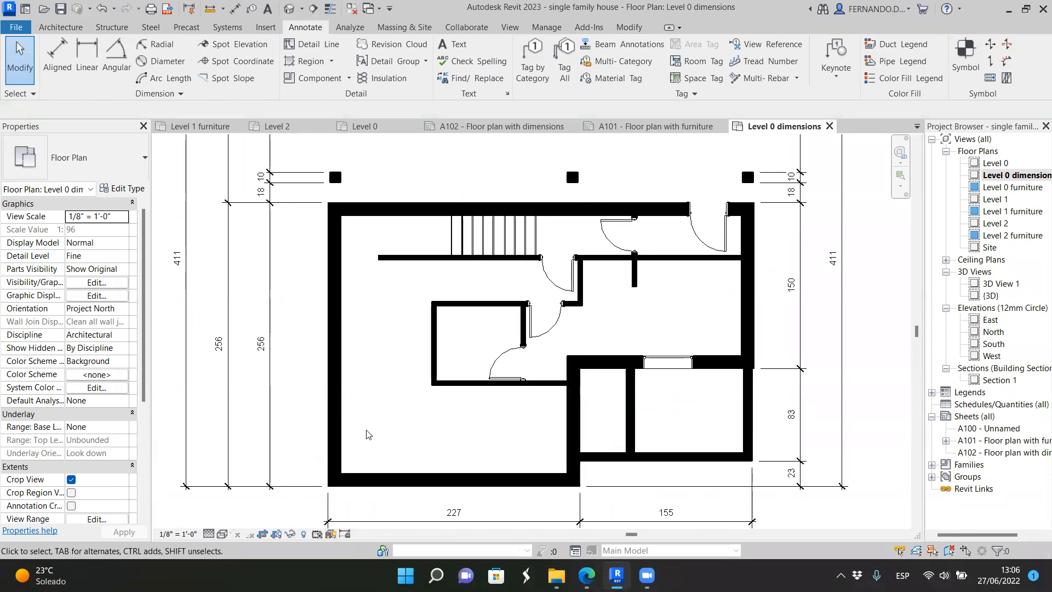
Step: Place an aligned dimension string across the lower rooms, picking each wall face from the left exterior wall's inner face to the right one's
{"action": "left_click", "coordinate": [57, 55]}
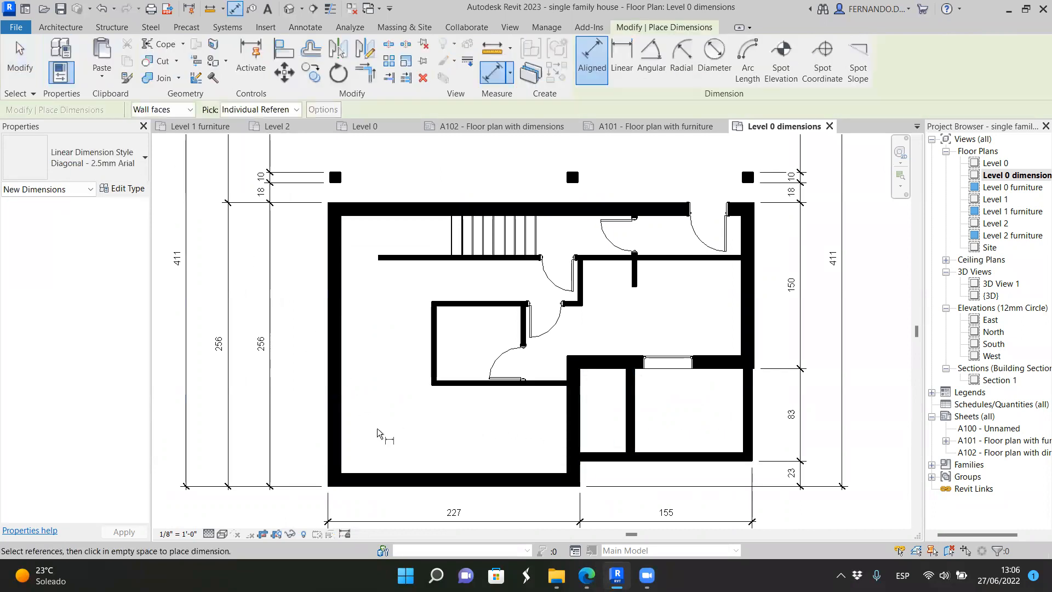
{"action": "left_click", "coordinate": [342, 436]}
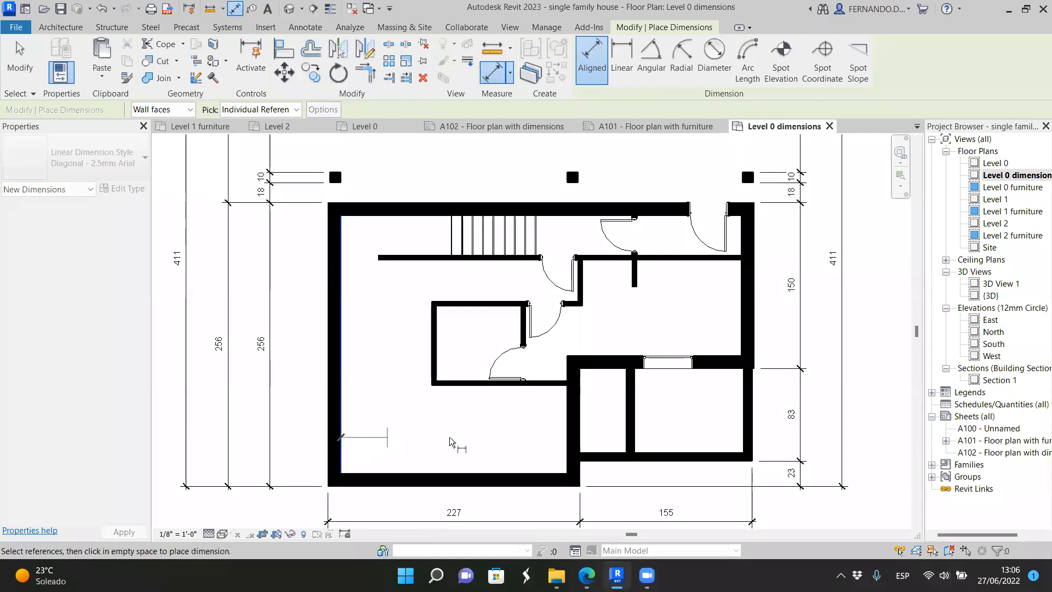
{"action": "left_click", "coordinate": [572, 433]}
{"action": "left_click", "coordinate": [581, 437]}
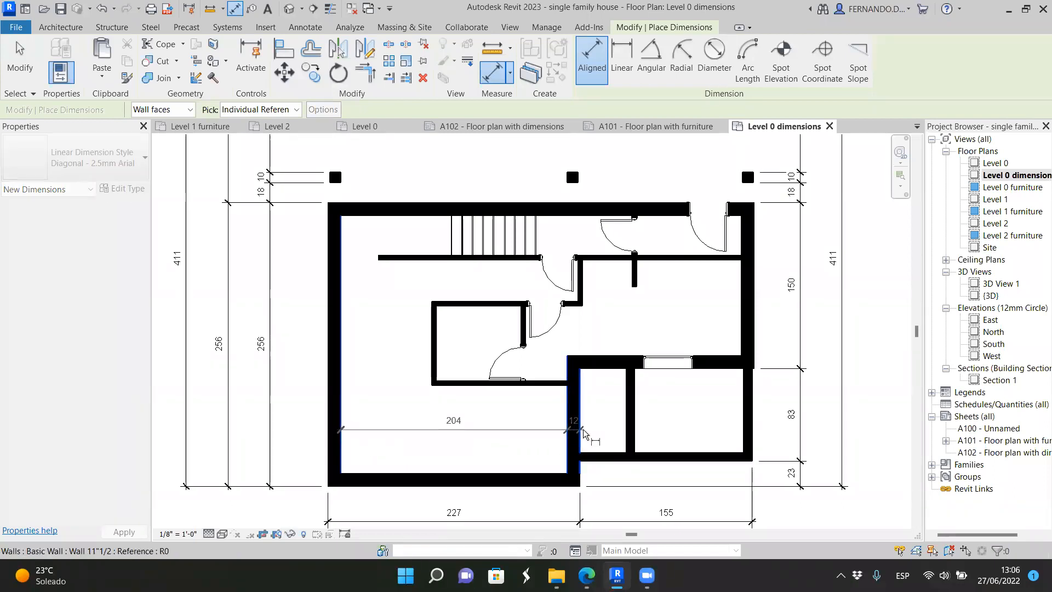
{"action": "left_click", "coordinate": [626, 433]}
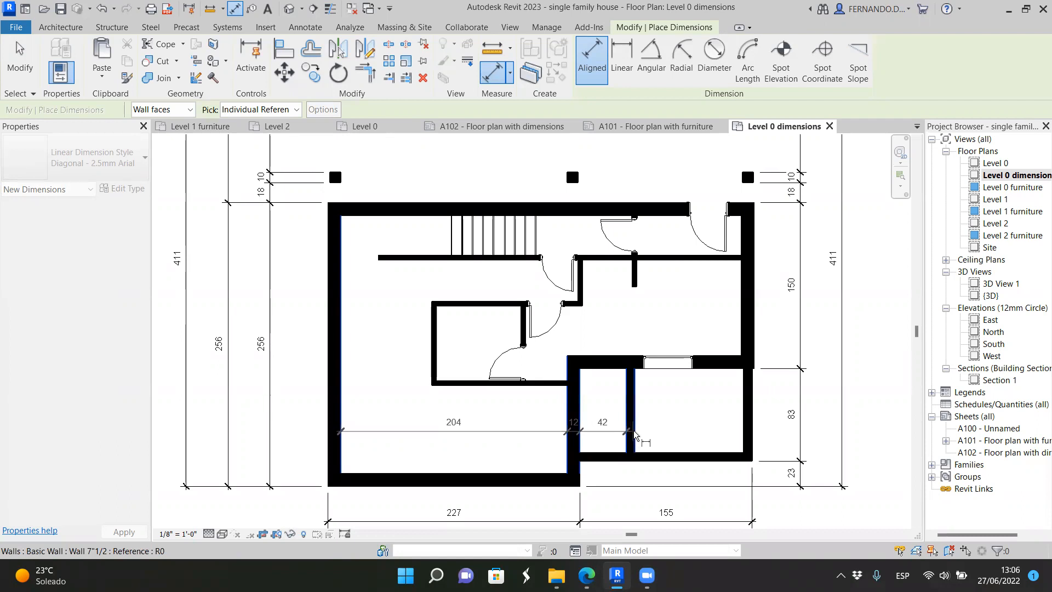
{"action": "left_click", "coordinate": [634, 437]}
{"action": "left_click", "coordinate": [744, 438]}
{"action": "left_click", "coordinate": [718, 423]}
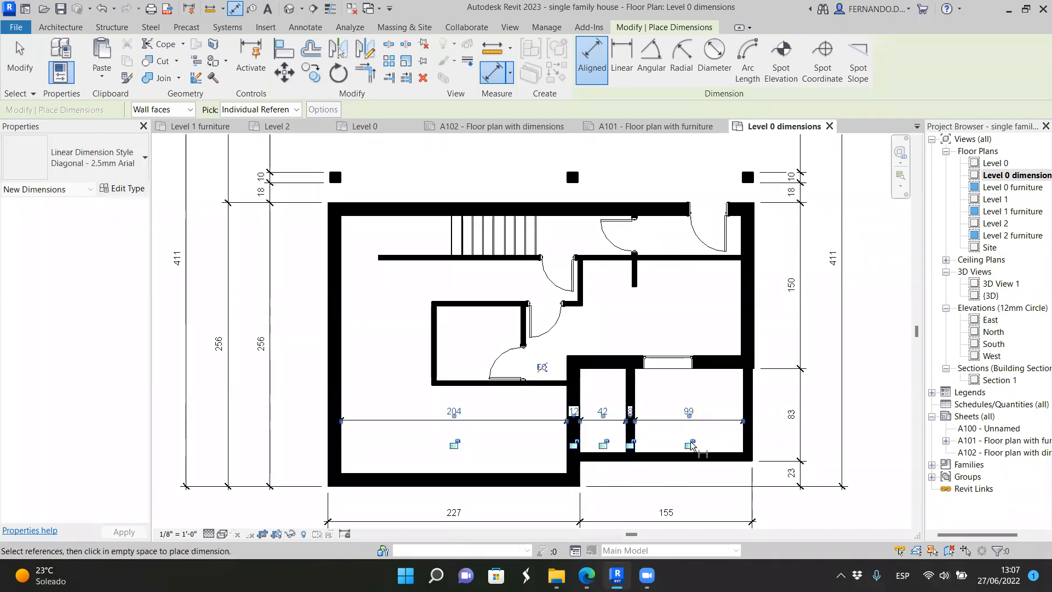
{"action": "left_click", "coordinate": [20, 60]}
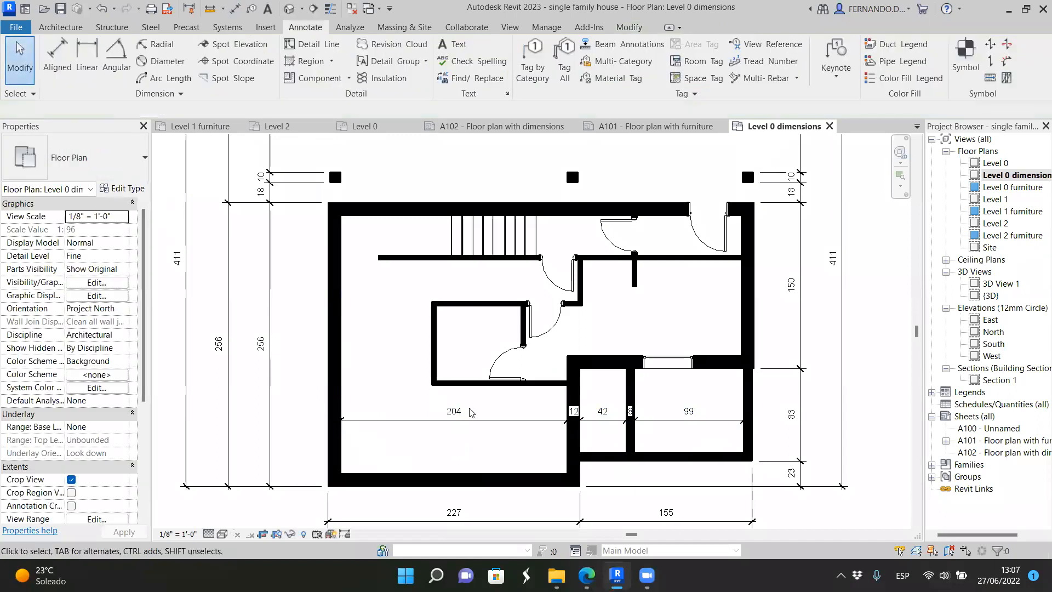
Step: Examine the readability of the new interior dimension texts where they cross the solid black walls
{"action": "scroll", "coordinate": [674, 359], "scroll_direction": "up", "scroll_amount": 5}
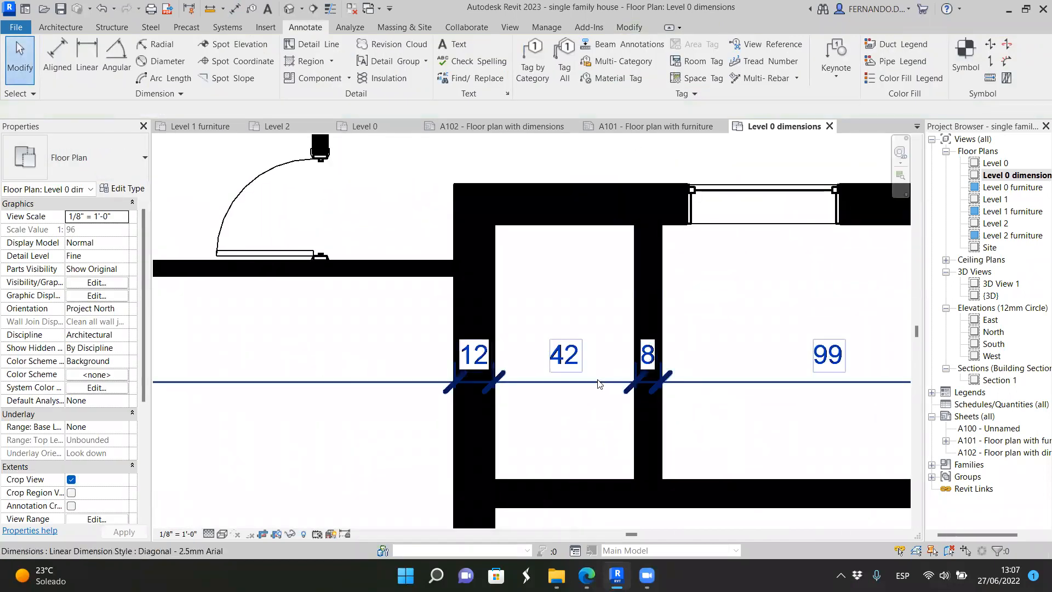
{"action": "scroll", "coordinate": [418, 356], "scroll_direction": "down", "scroll_amount": 4}
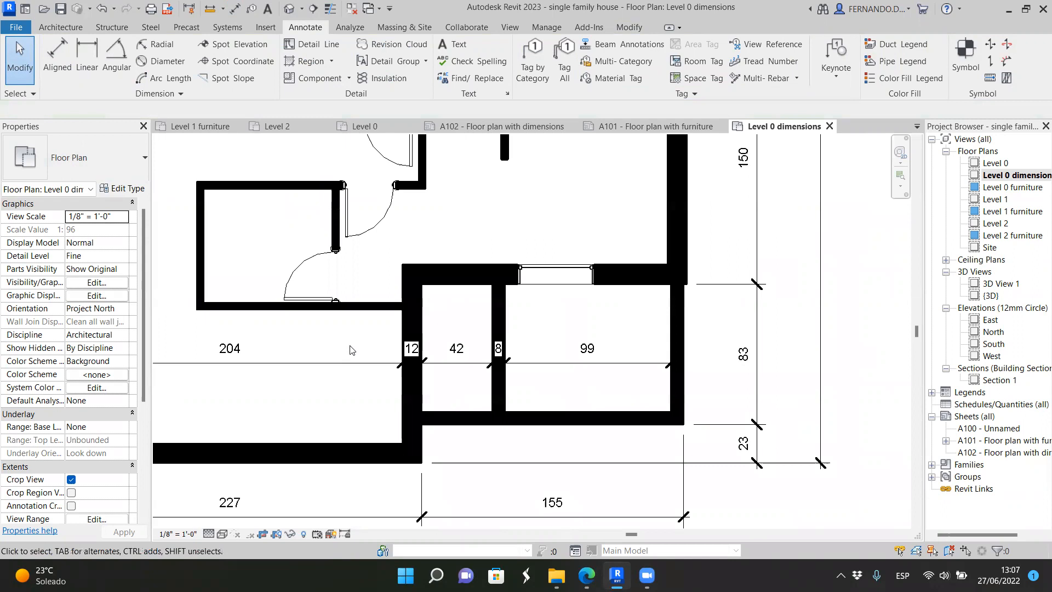
{"action": "scroll", "coordinate": [603, 411], "scroll_direction": "down", "scroll_amount": 2}
{"action": "scroll", "coordinate": [470, 317], "scroll_direction": "up", "scroll_amount": 2}
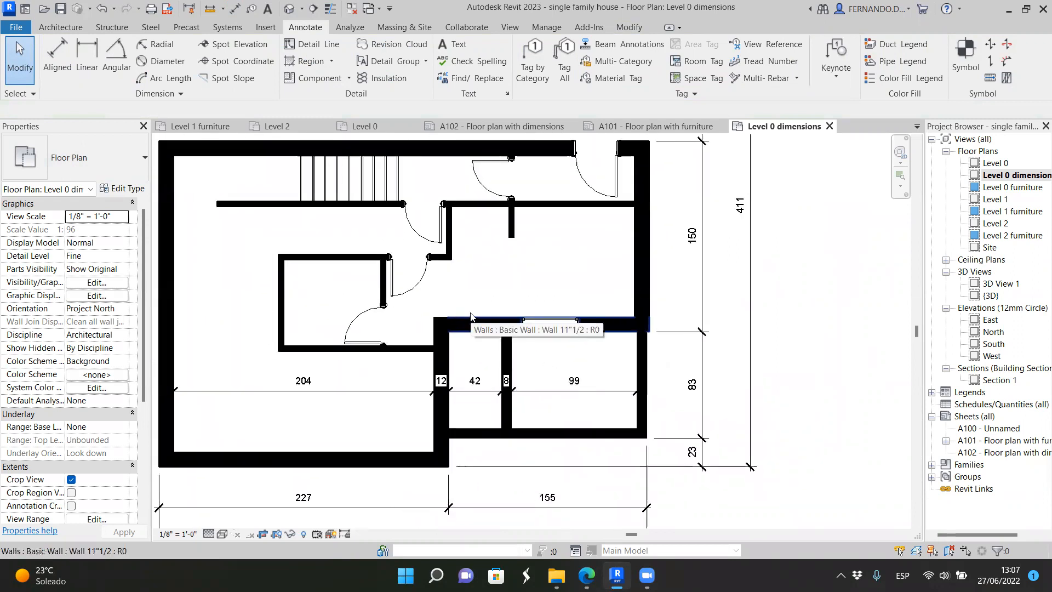
{"action": "scroll", "coordinate": [557, 419], "scroll_direction": "down", "scroll_amount": 1}
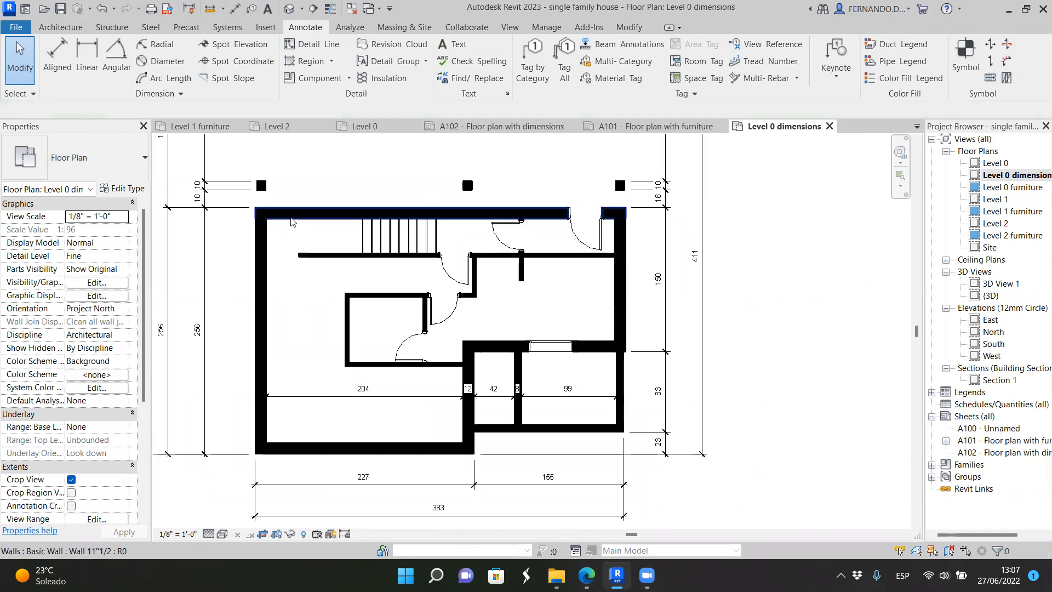
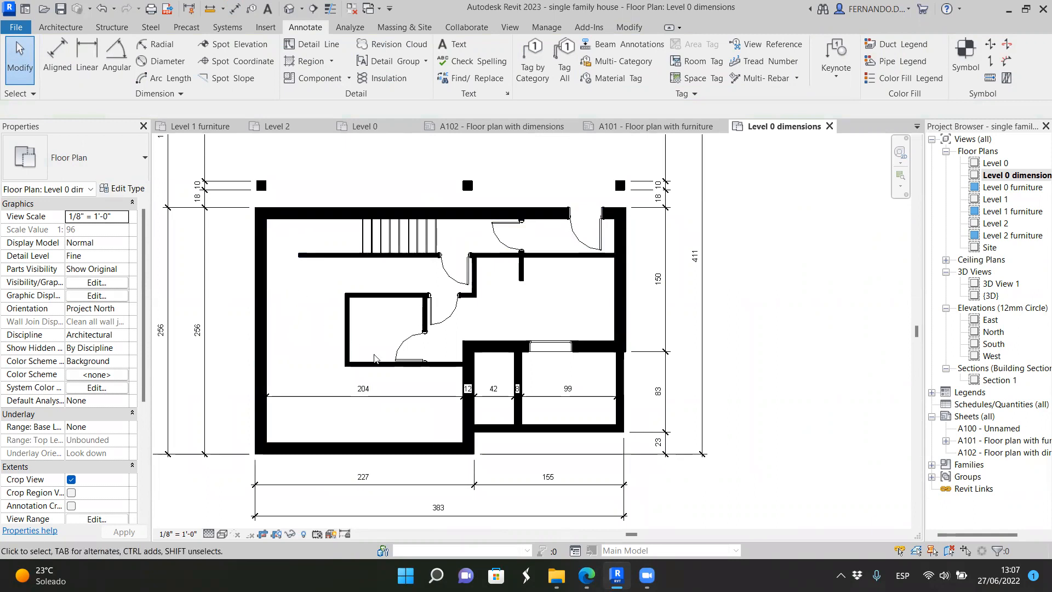
{"action": "scroll", "coordinate": [390, 393], "scroll_direction": "up", "scroll_amount": 2}
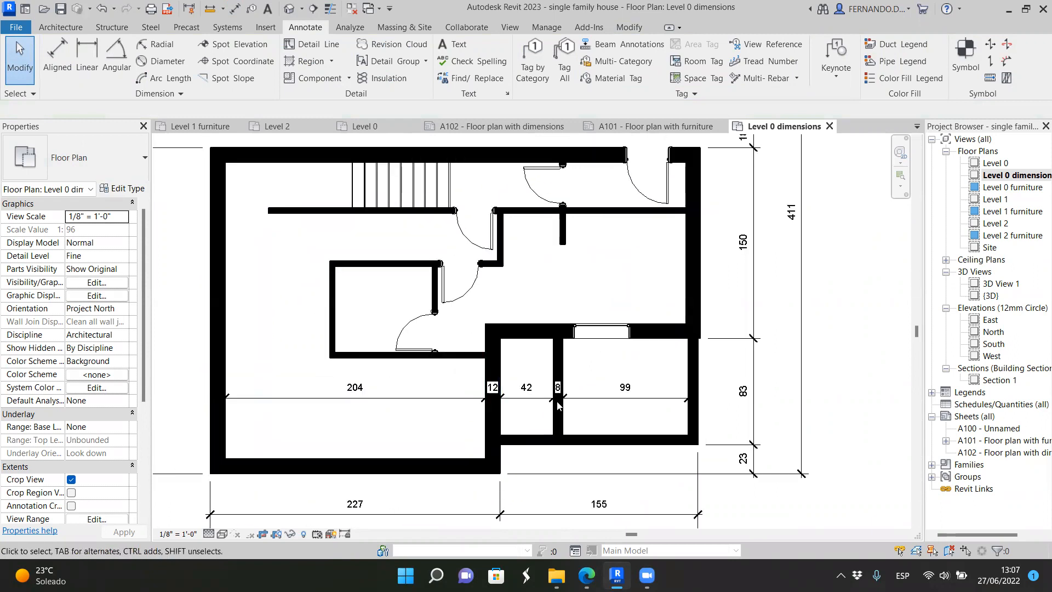
{"action": "scroll", "coordinate": [506, 427], "scroll_direction": "down", "scroll_amount": 2}
{"action": "scroll", "coordinate": [607, 373], "scroll_direction": "up", "scroll_amount": 4}
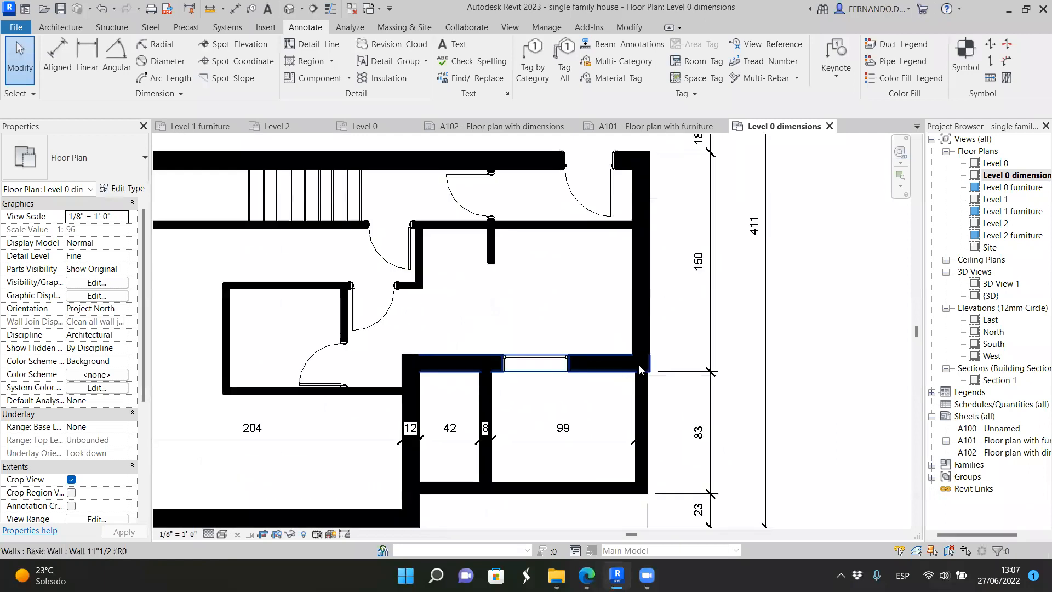
{"action": "scroll", "coordinate": [445, 451], "scroll_direction": "up", "scroll_amount": 3}
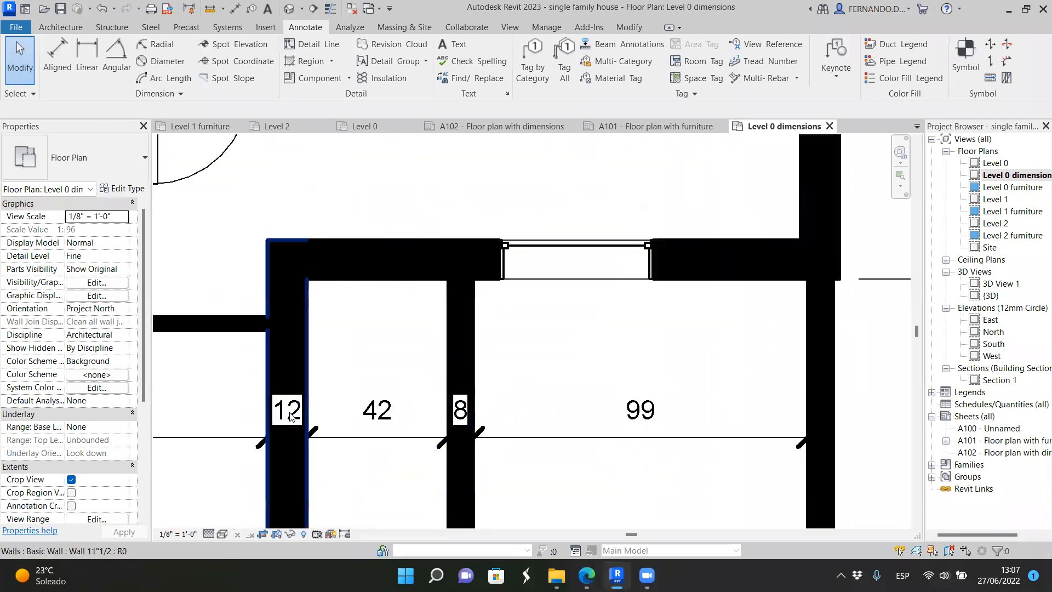
{"action": "scroll", "coordinate": [540, 400], "scroll_direction": "down", "scroll_amount": 2}
{"action": "scroll", "coordinate": [652, 318], "scroll_direction": "down", "scroll_amount": 3}
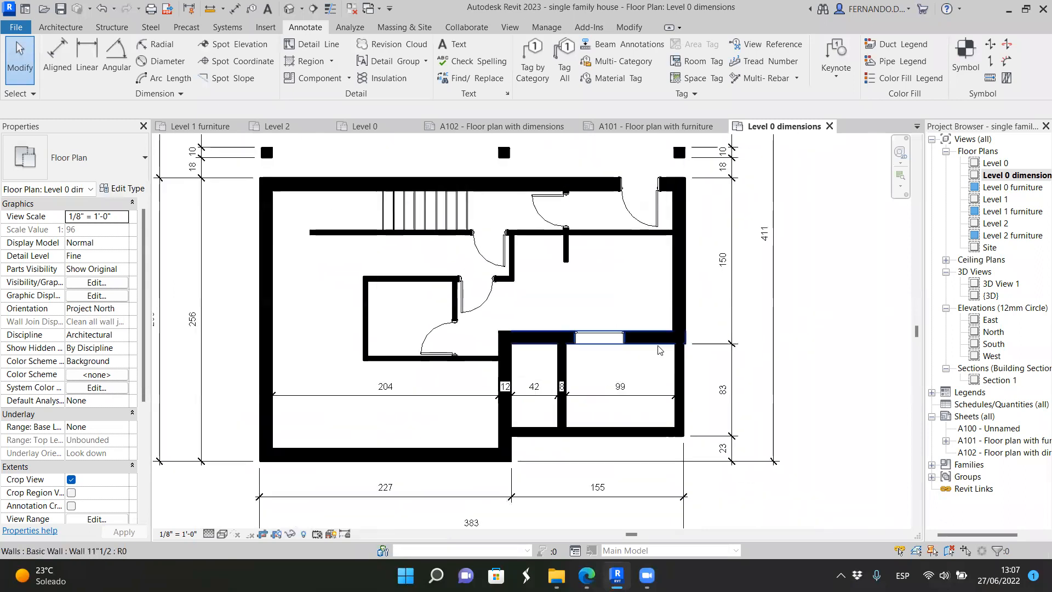
Step: Override the wall category graphics in this view, setting the cut pattern's foreground color to White with the solid fill kept
{"action": "right_click", "coordinate": [657, 341]}
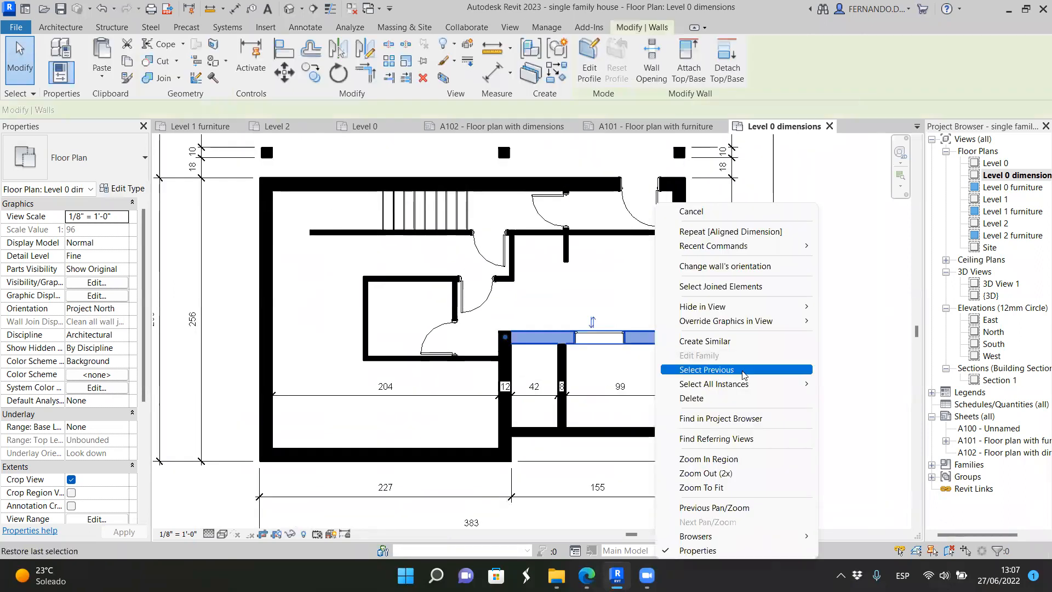
{"action": "mouse_move", "coordinate": [793, 323]}
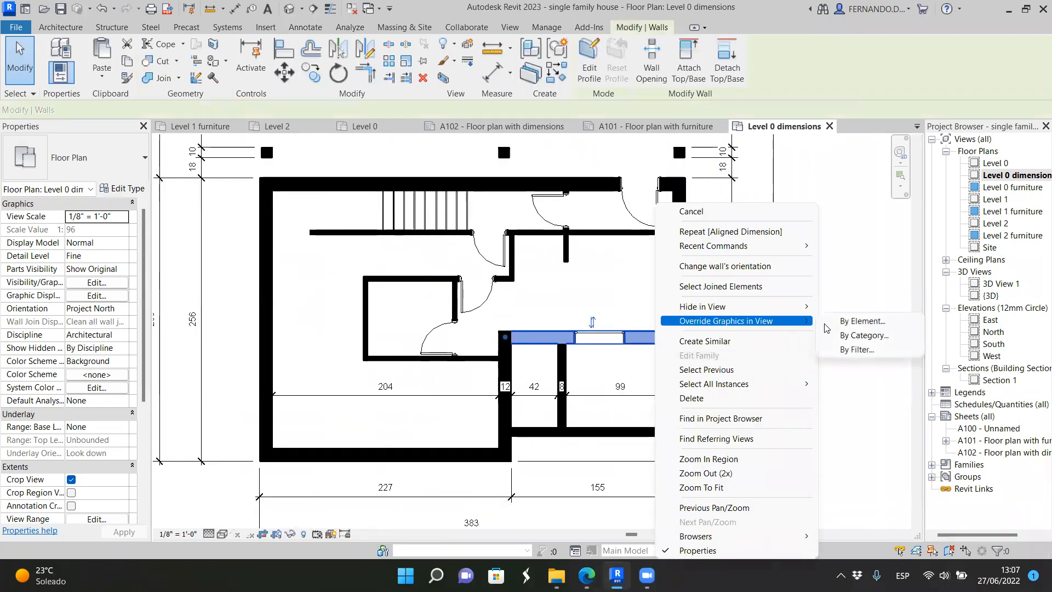
{"action": "left_click", "coordinate": [857, 337]}
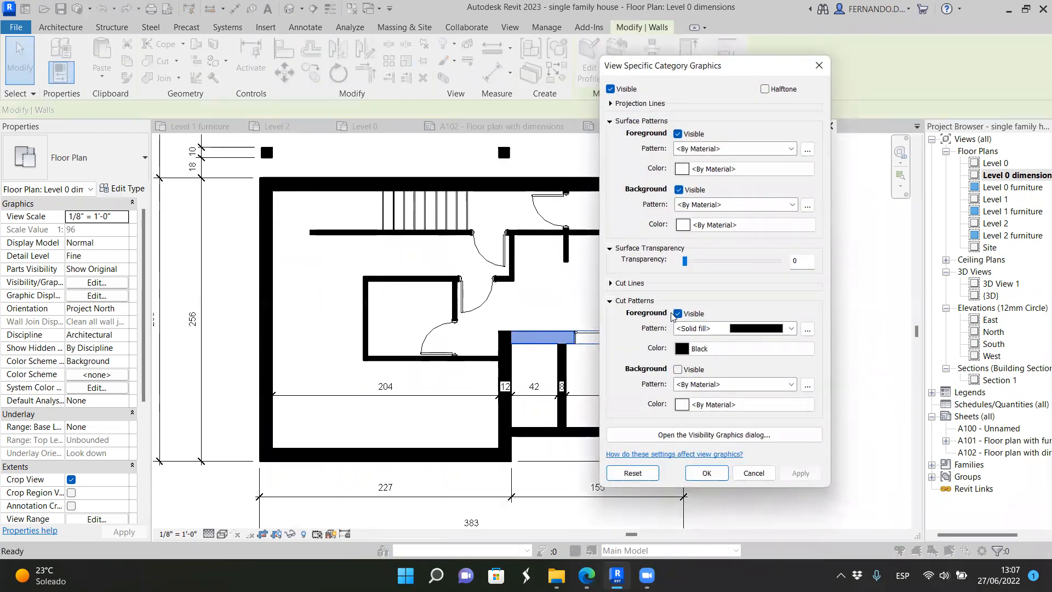
{"action": "left_click", "coordinate": [790, 328]}
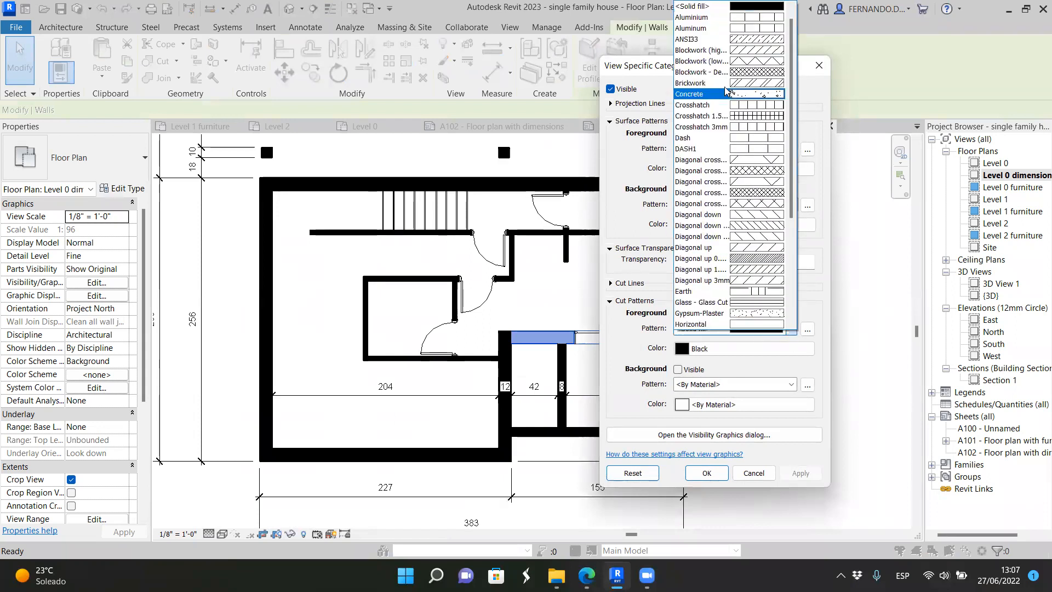
{"action": "left_click", "coordinate": [683, 349]}
{"action": "left_click", "coordinate": [683, 349]}
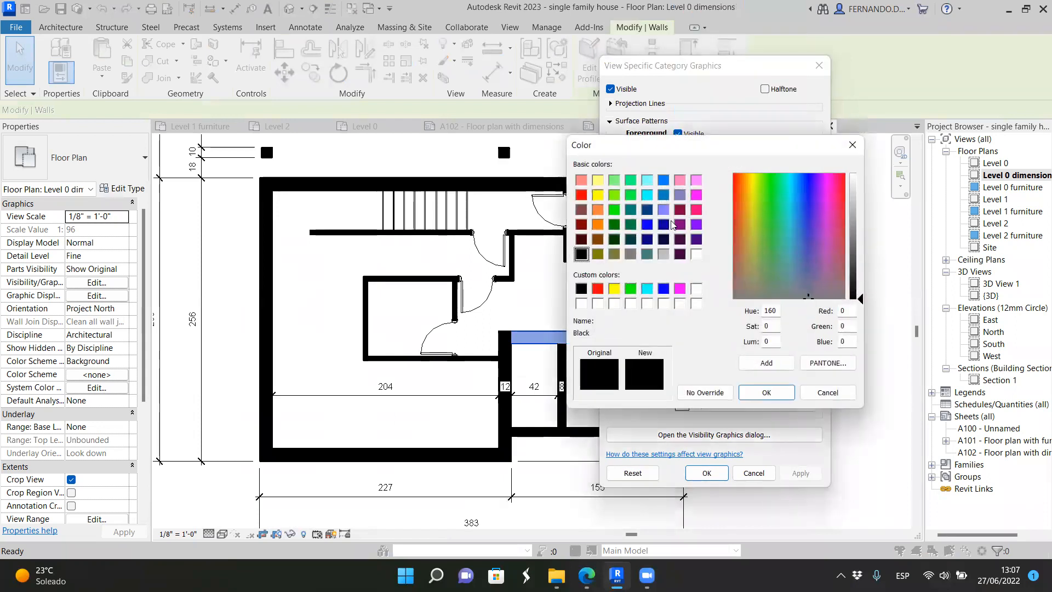
{"action": "left_click", "coordinate": [697, 253]}
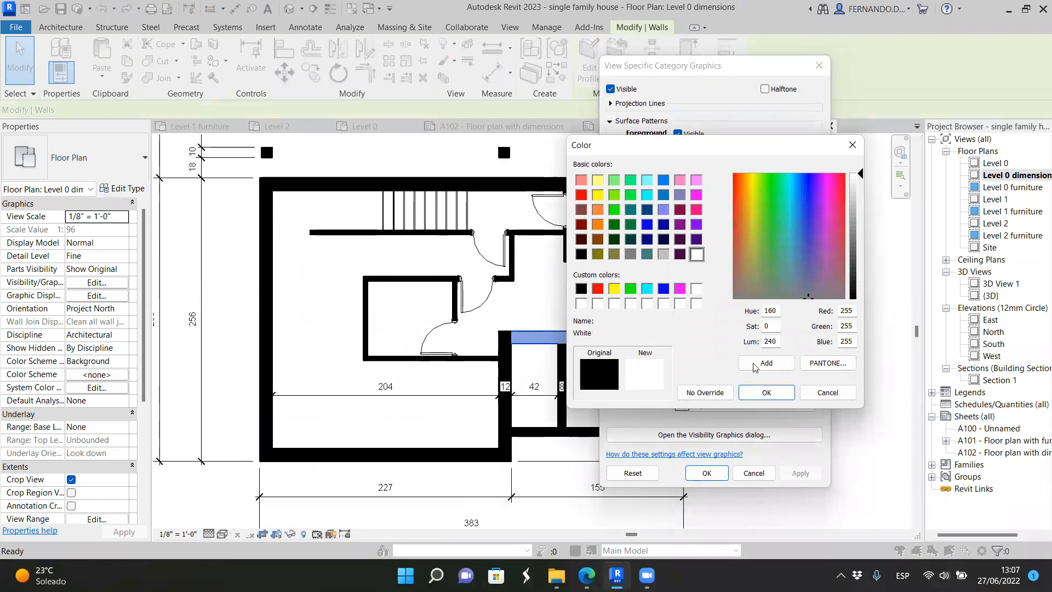
{"action": "left_click", "coordinate": [767, 392]}
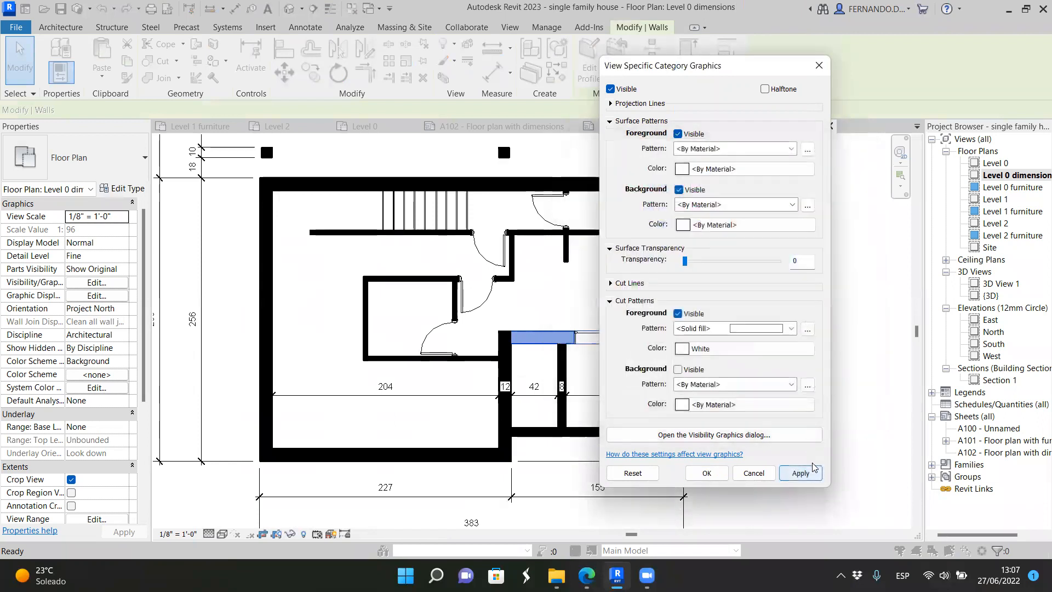
{"action": "left_click", "coordinate": [805, 473]}
{"action": "left_click", "coordinate": [706, 473]}
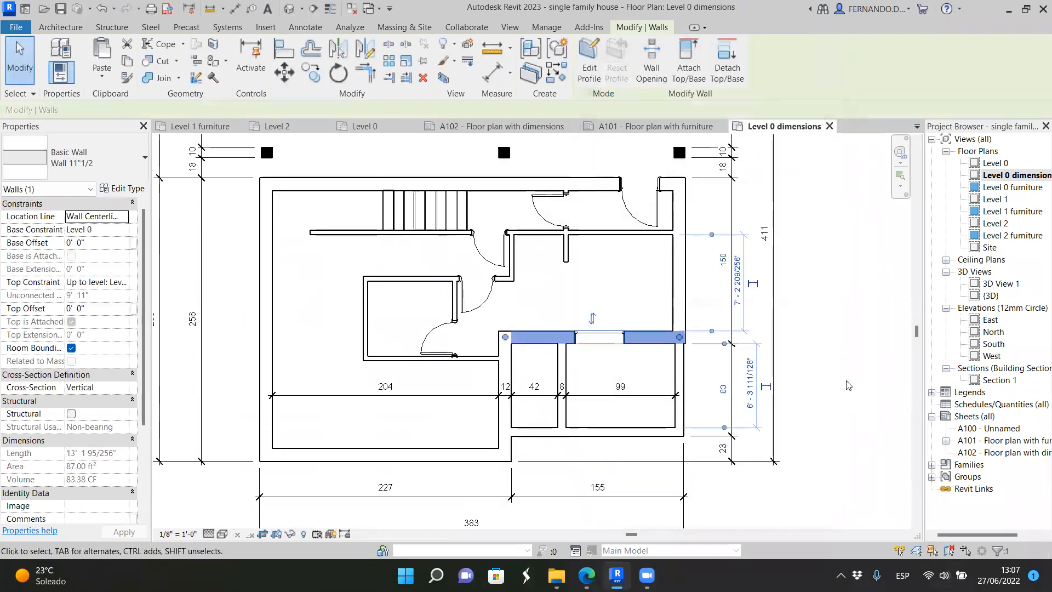
{"action": "left_click", "coordinate": [879, 375]}
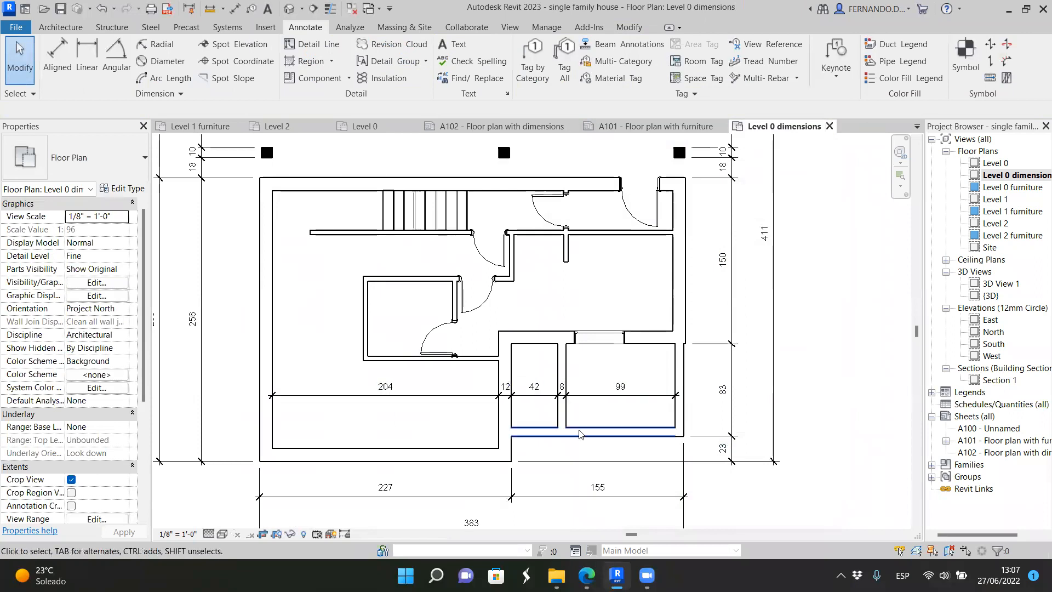
Step: Override the column category graphics in this view, setting the cut pattern's foreground color to White
{"action": "scroll", "coordinate": [595, 433], "scroll_direction": "down", "scroll_amount": 2}
{"action": "scroll", "coordinate": [625, 270], "scroll_direction": "up", "scroll_amount": 5}
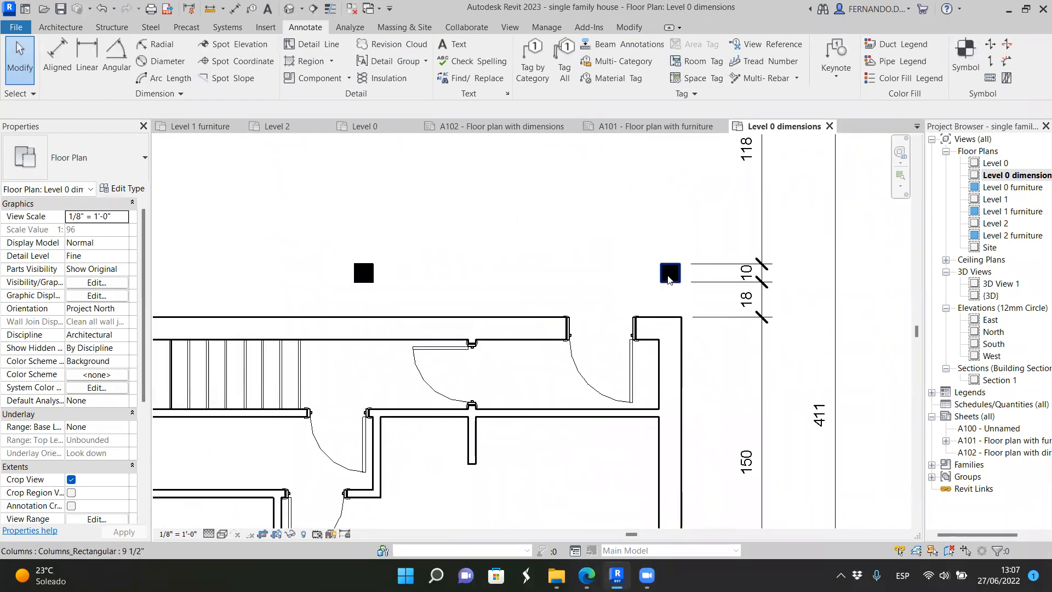
{"action": "left_click", "coordinate": [669, 280]}
{"action": "right_click", "coordinate": [669, 280]}
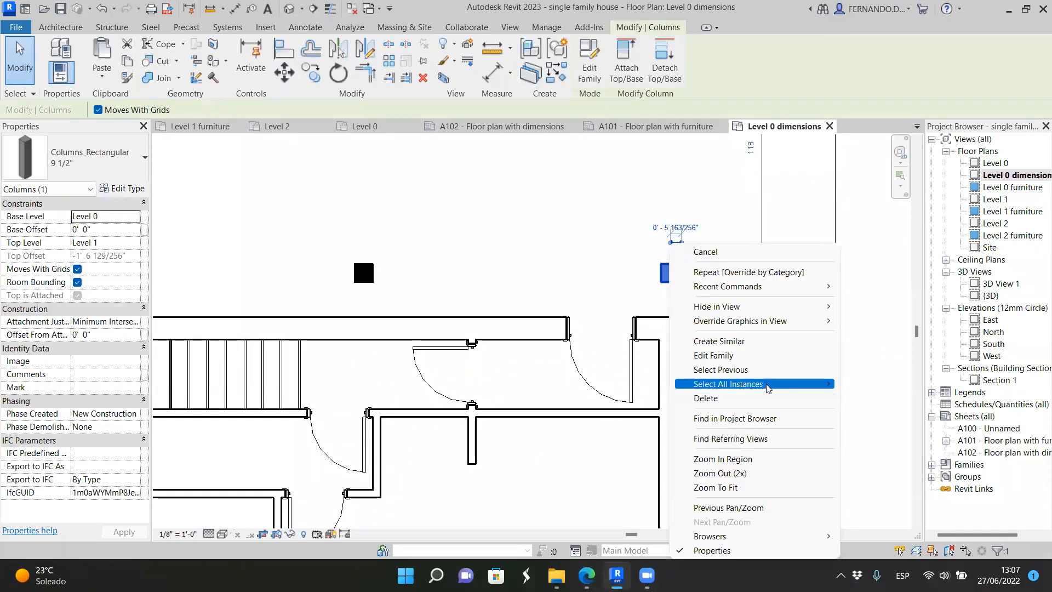
{"action": "mouse_move", "coordinate": [824, 322]}
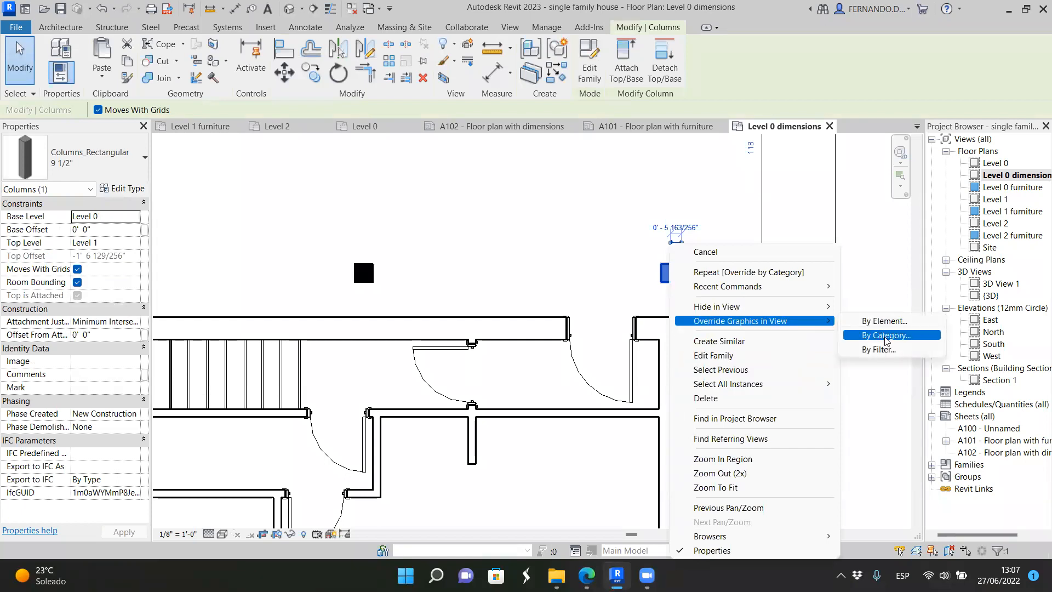
{"action": "left_click", "coordinate": [886, 336]}
{"action": "left_click", "coordinate": [685, 349]}
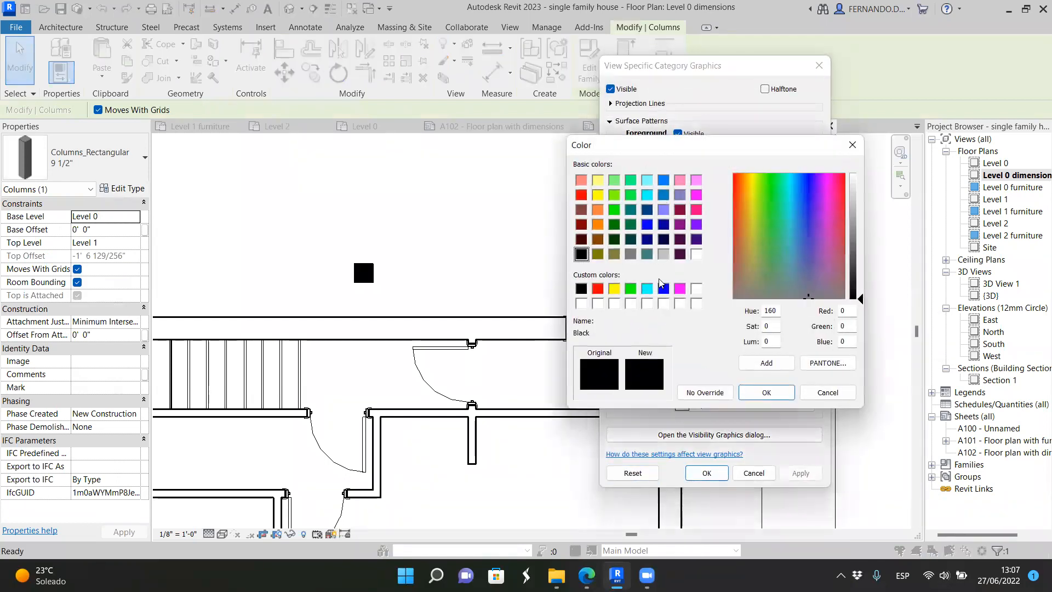
{"action": "left_click", "coordinate": [827, 392]}
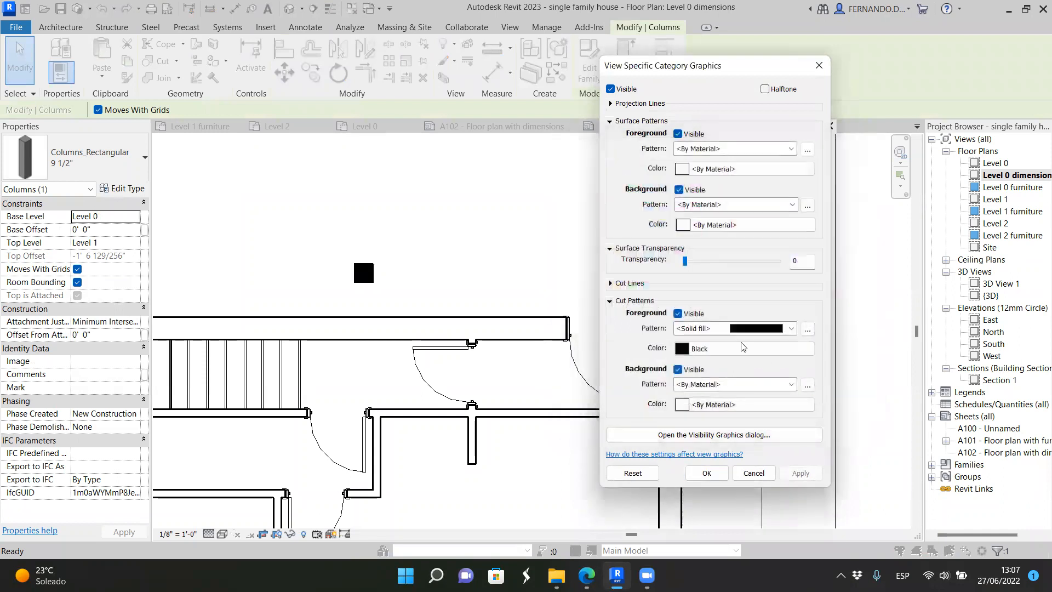
{"action": "left_click", "coordinate": [685, 349]}
{"action": "left_click", "coordinate": [696, 287]}
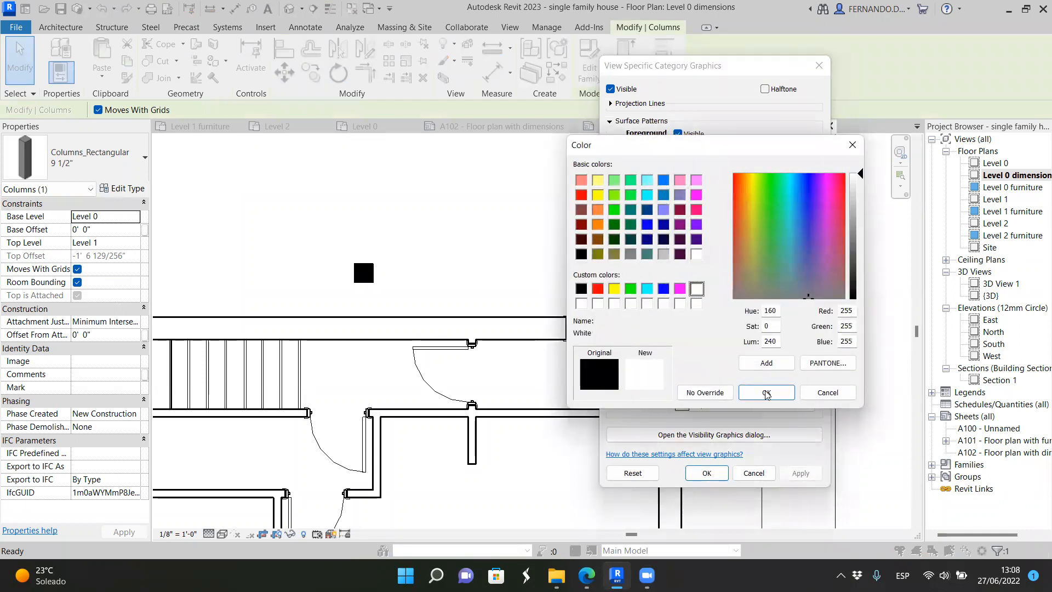
{"action": "left_click", "coordinate": [764, 388]}
{"action": "left_click", "coordinate": [800, 473]}
{"action": "left_click", "coordinate": [707, 473]}
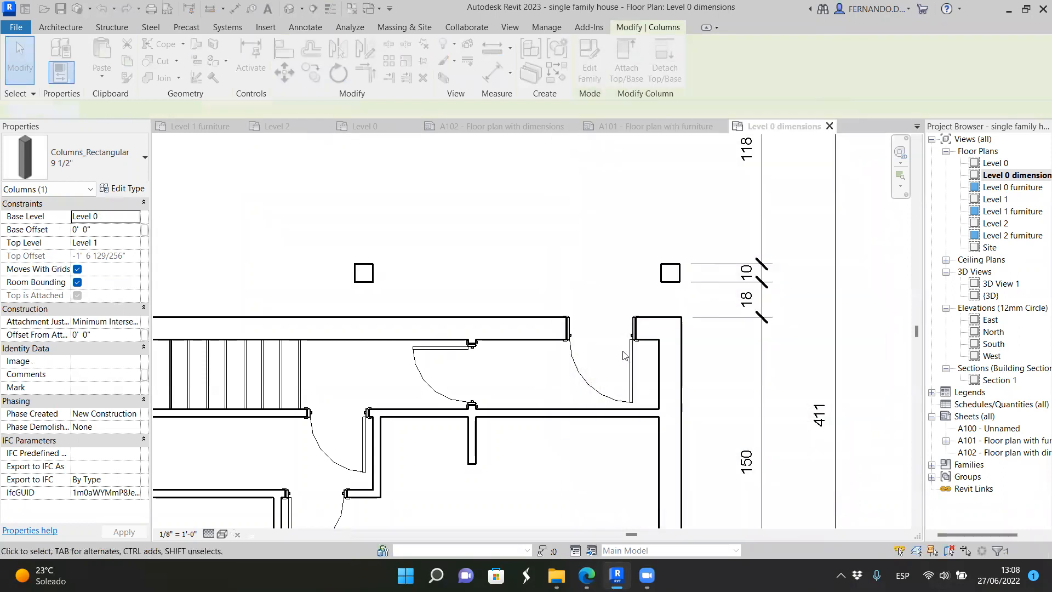
{"action": "scroll", "coordinate": [755, 369], "scroll_direction": "down", "scroll_amount": 3}
{"action": "key", "text": "Escape"}
{"action": "scroll", "coordinate": [611, 261], "scroll_direction": "down", "scroll_amount": 2}
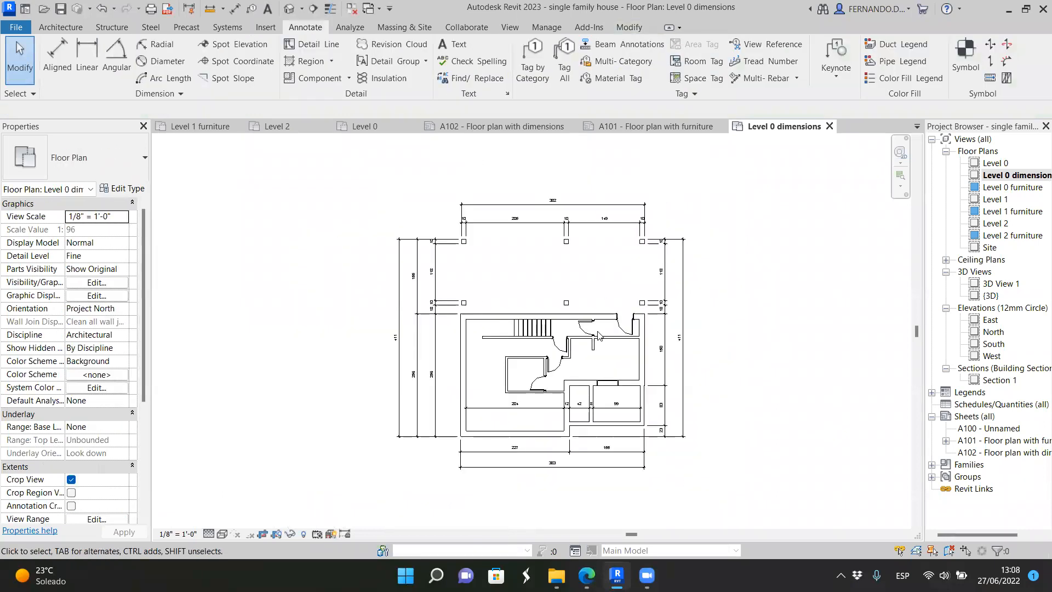
{"action": "scroll", "coordinate": [598, 336], "scroll_direction": "up", "scroll_amount": 5}
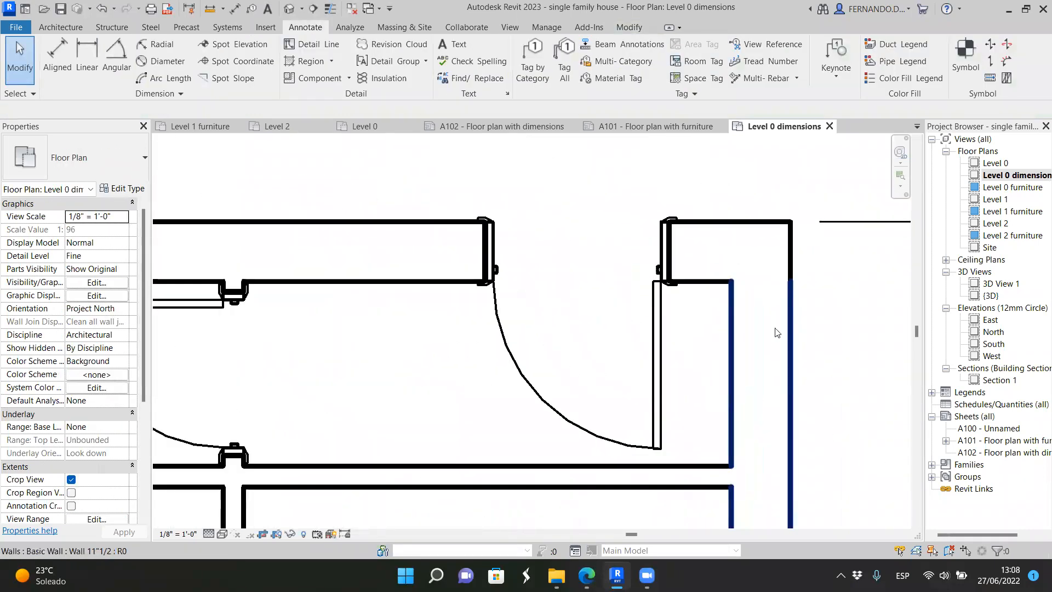
{"action": "scroll", "coordinate": [735, 331], "scroll_direction": "up", "scroll_amount": 1}
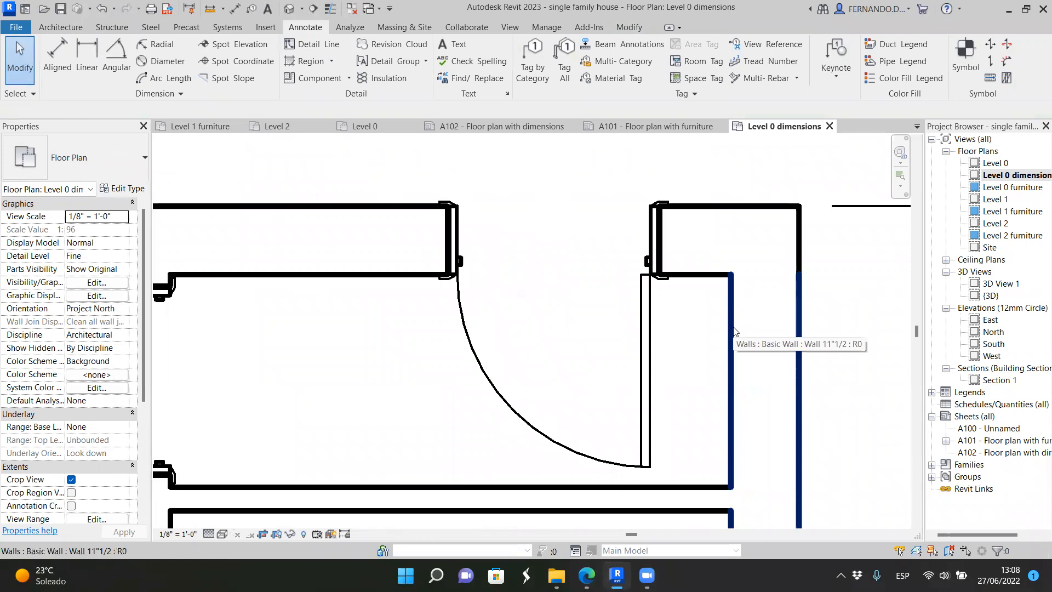
{"action": "scroll", "coordinate": [683, 308], "scroll_direction": "down", "scroll_amount": 3}
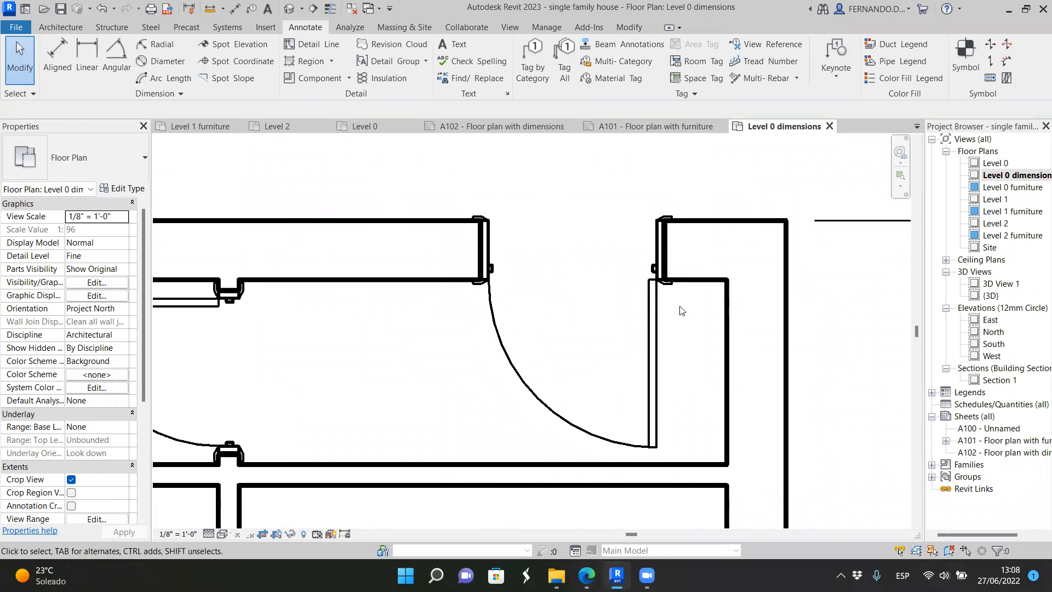
Step: Override the wall category graphics in this view, setting the cut line weight to 10 and applying it
{"action": "scroll", "coordinate": [514, 377], "scroll_direction": "up", "scroll_amount": 1}
{"action": "scroll", "coordinate": [514, 377], "scroll_direction": "up", "scroll_amount": 2}
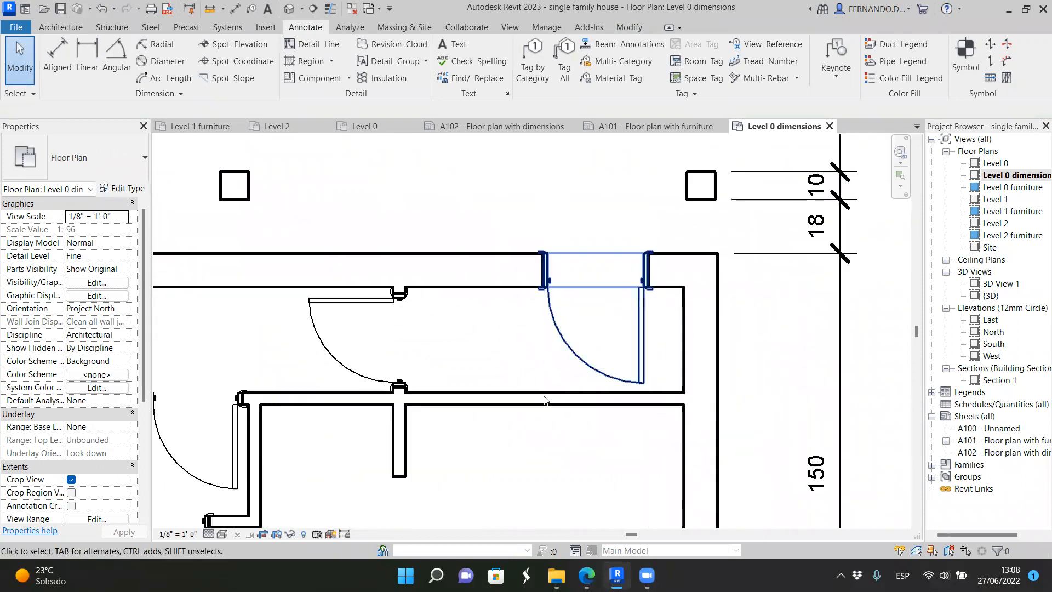
{"action": "left_click", "coordinate": [733, 331]}
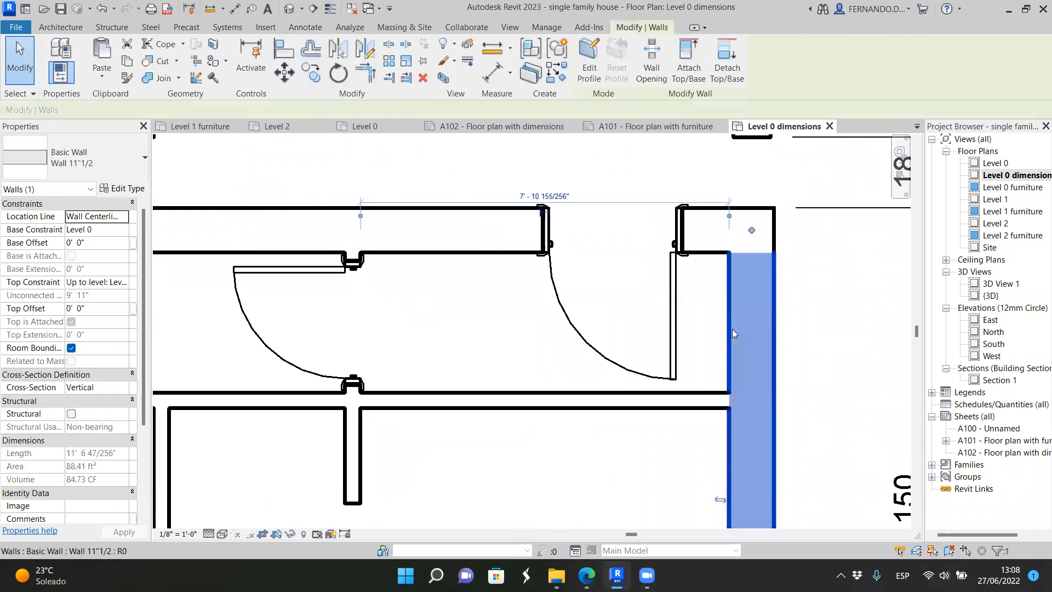
{"action": "right_click", "coordinate": [732, 329]}
{"action": "mouse_move", "coordinate": [879, 323]}
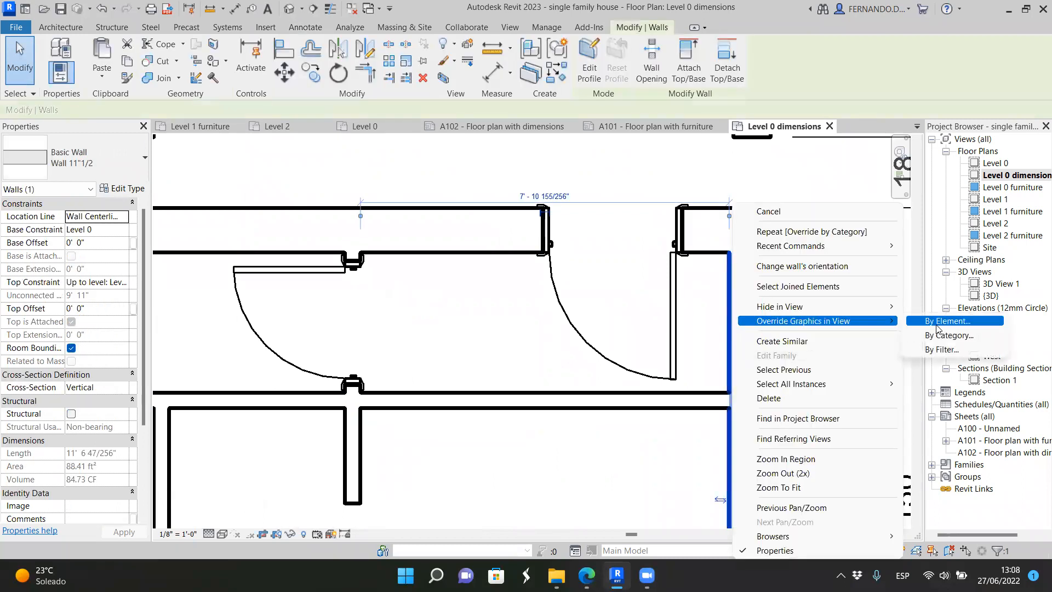
{"action": "left_click", "coordinate": [949, 335]}
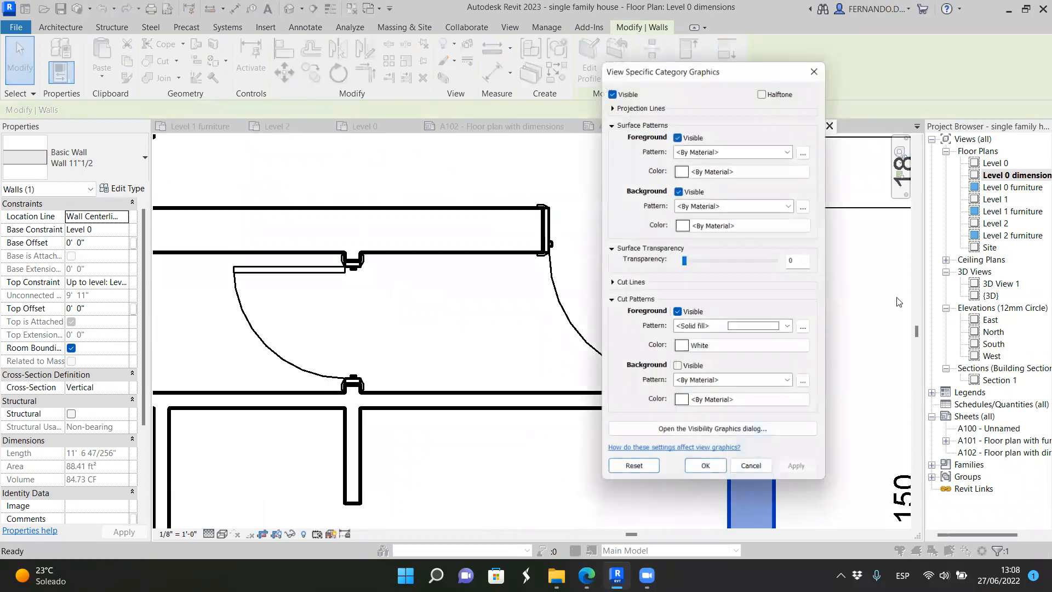
{"action": "left_click", "coordinate": [611, 284]}
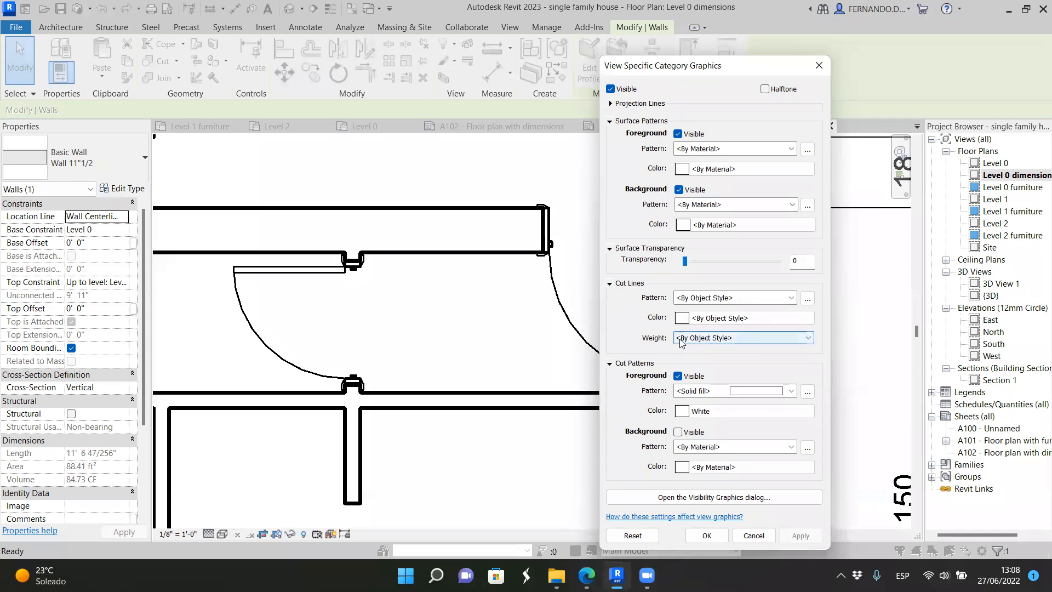
{"action": "left_click", "coordinate": [808, 338]}
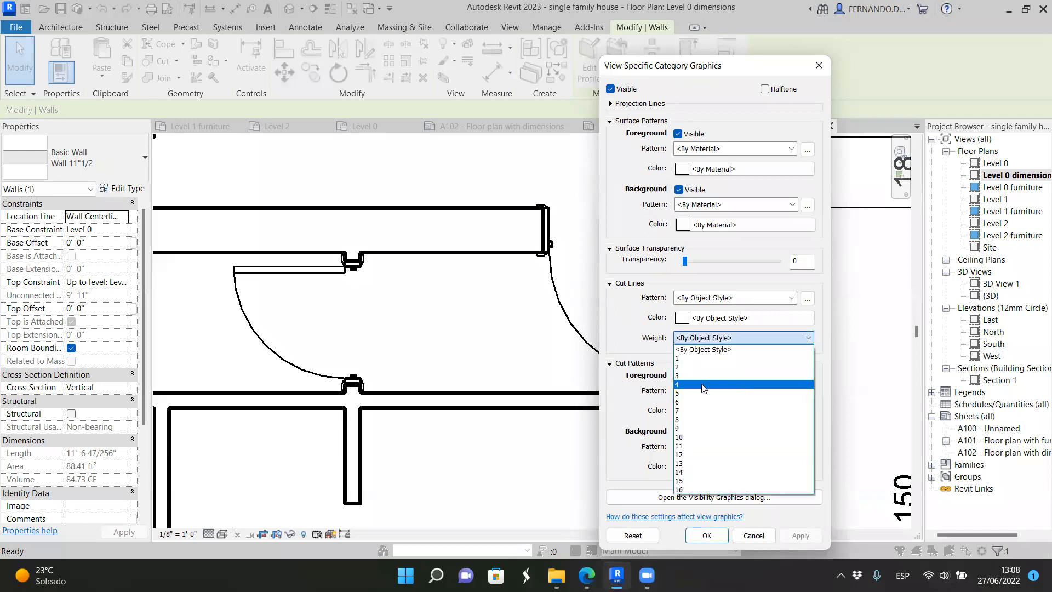
{"action": "left_click", "coordinate": [697, 438]}
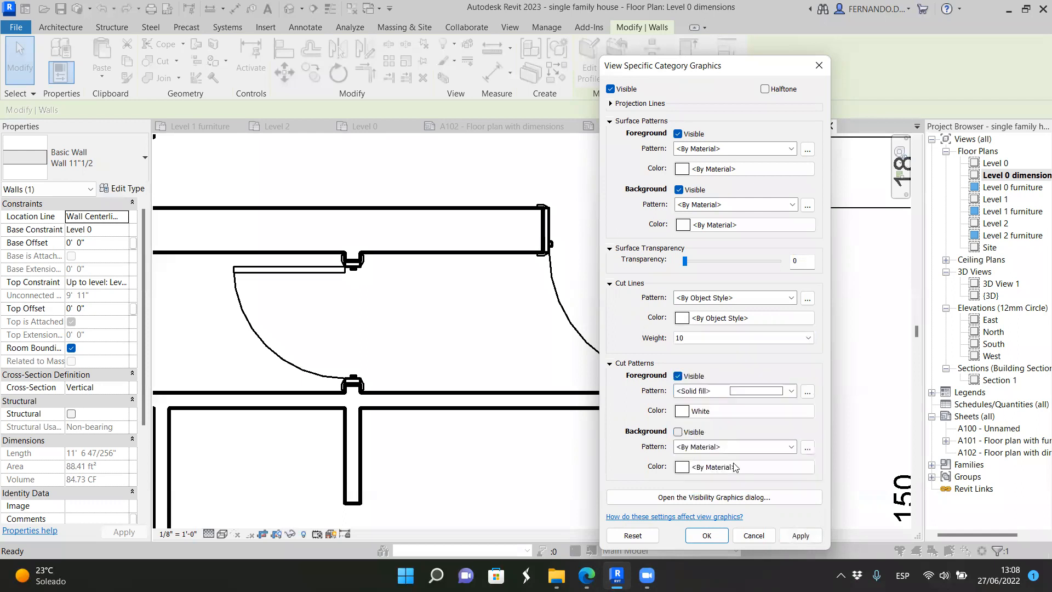
{"action": "left_click", "coordinate": [798, 538]}
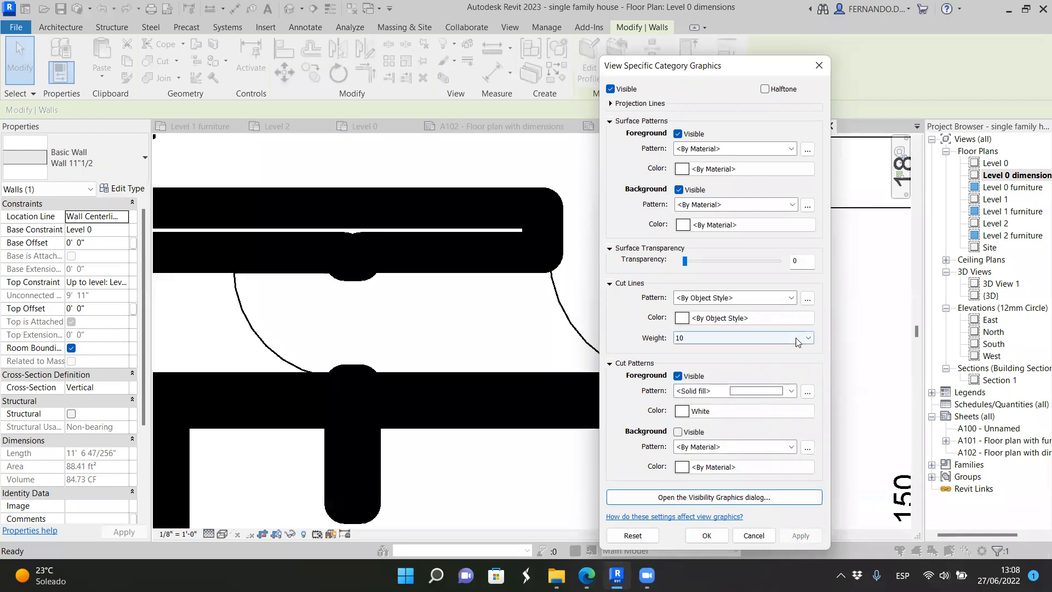
Step: Try wall cut line weights 5 and 6, then settle on weight 5 and accept the category override
{"action": "left_click", "coordinate": [713, 338]}
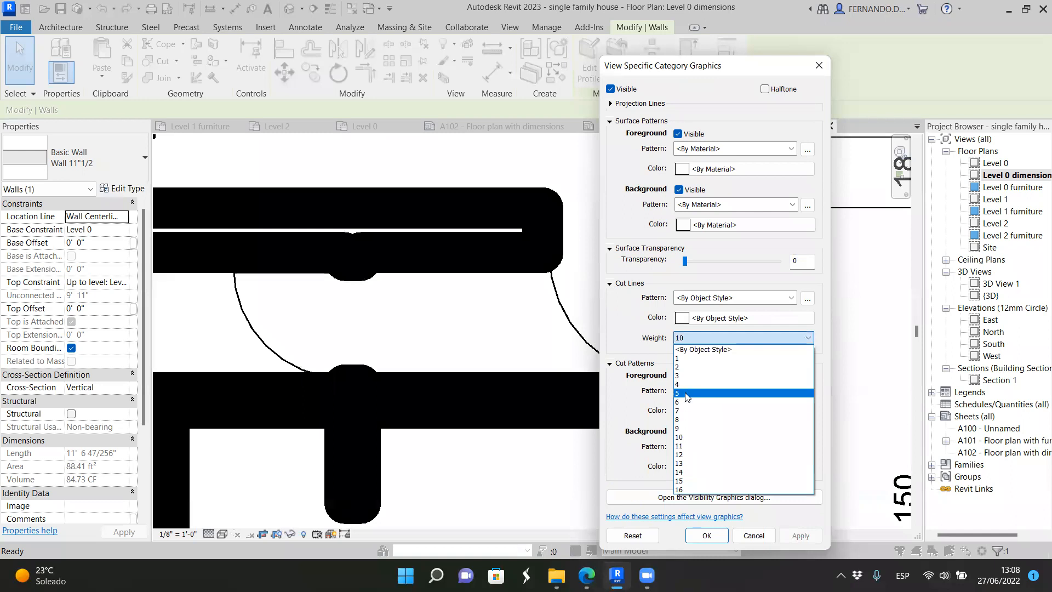
{"action": "left_click", "coordinate": [687, 394]}
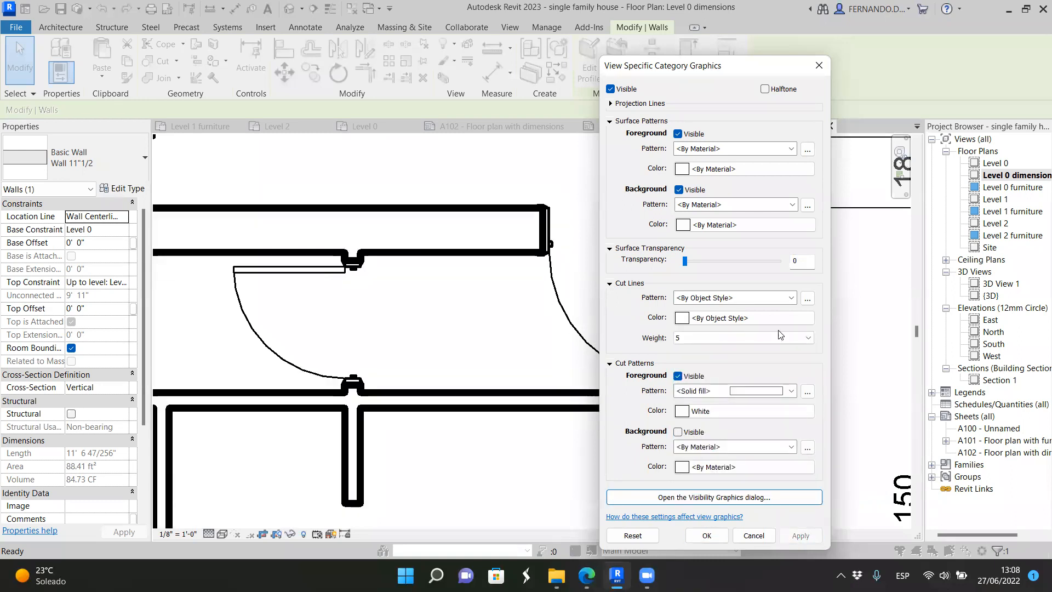
{"action": "left_click", "coordinate": [810, 337]}
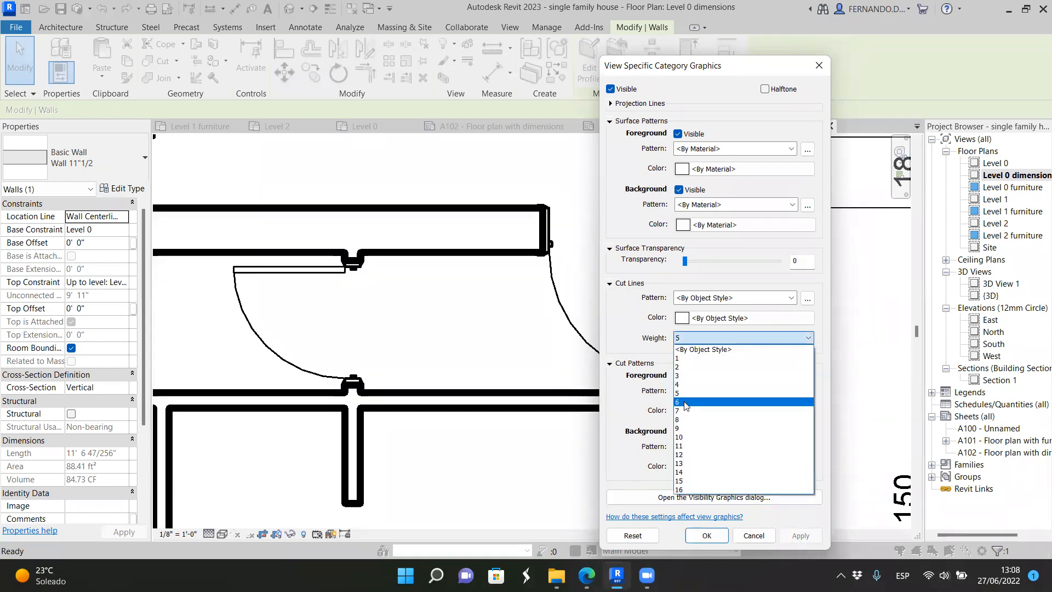
{"action": "left_click", "coordinate": [685, 402]}
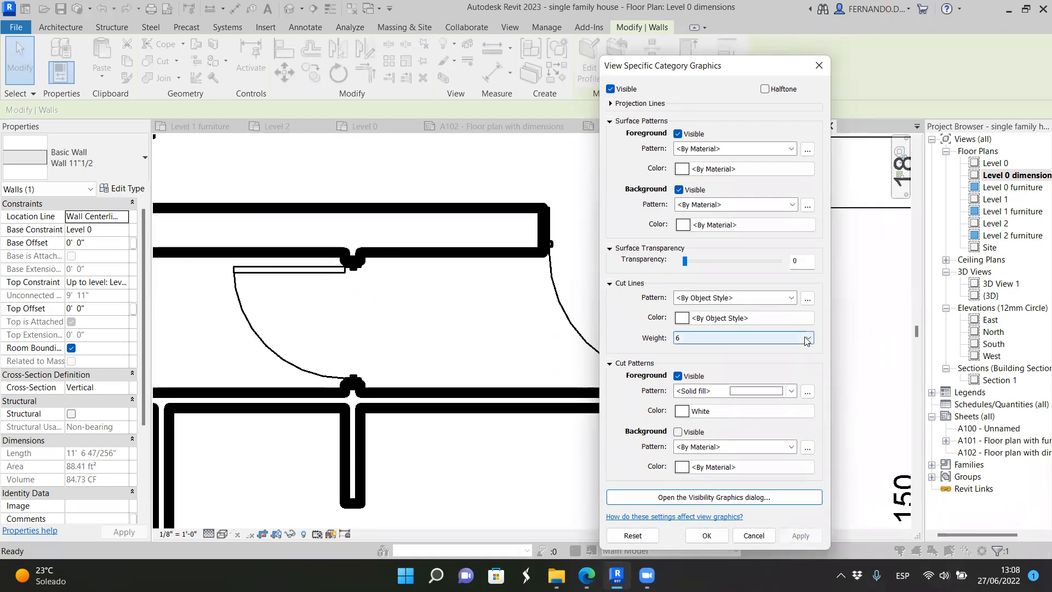
{"action": "left_click", "coordinate": [689, 338]}
{"action": "left_click", "coordinate": [689, 394]}
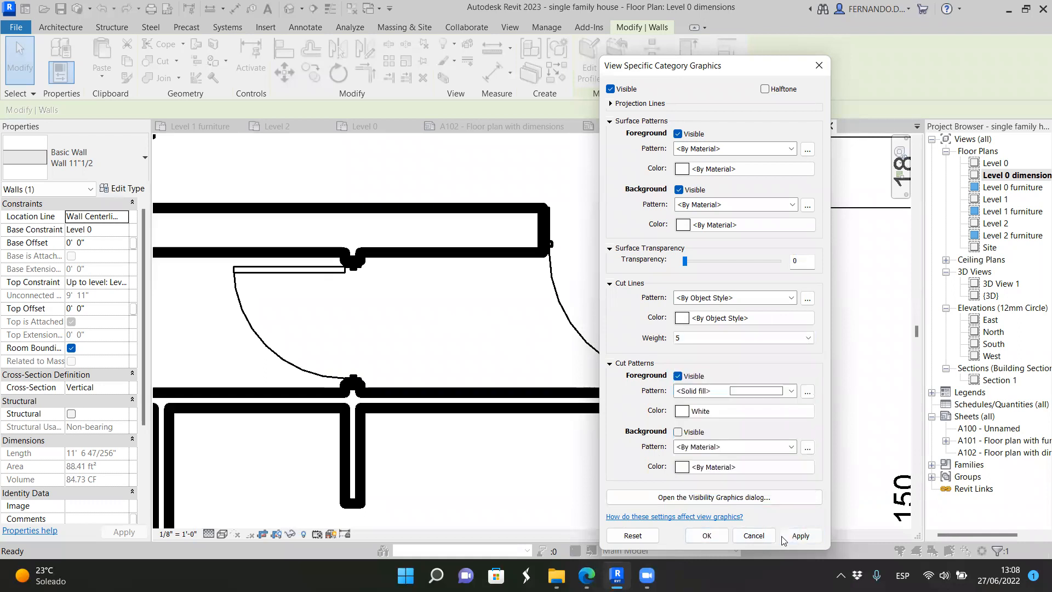
{"action": "left_click", "coordinate": [707, 536]}
Step: Examine the wall outlines around the doors, the window and the interior partitions with the new line weight
{"action": "scroll", "coordinate": [585, 331], "scroll_direction": "down", "scroll_amount": 3}
{"action": "scroll", "coordinate": [585, 328], "scroll_direction": "down", "scroll_amount": 2}
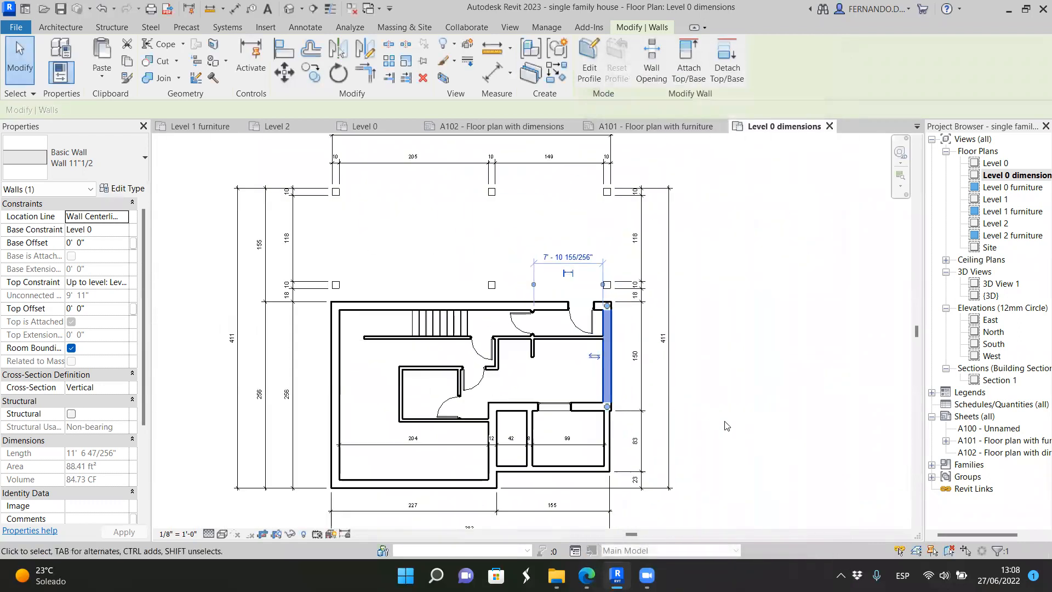
{"action": "left_click", "coordinate": [725, 422]}
{"action": "scroll", "coordinate": [723, 411], "scroll_direction": "down", "scroll_amount": 3}
{"action": "scroll", "coordinate": [609, 365], "scroll_direction": "up", "scroll_amount": 3}
{"action": "scroll", "coordinate": [625, 385], "scroll_direction": "up", "scroll_amount": 5}
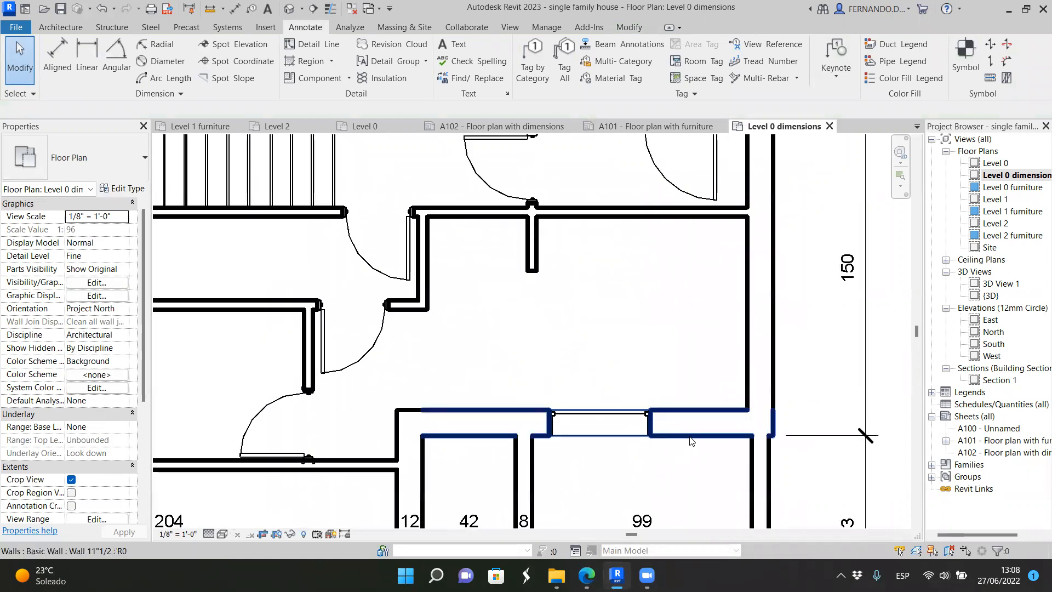
{"action": "scroll", "coordinate": [608, 454], "scroll_direction": "up", "scroll_amount": 2}
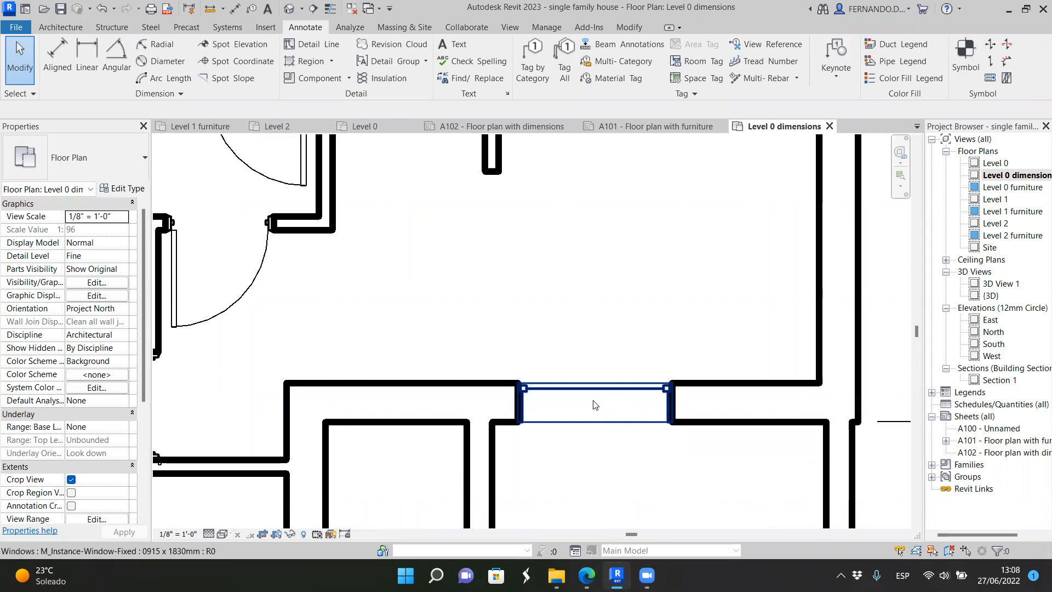
{"action": "scroll", "coordinate": [605, 429], "scroll_direction": "down", "scroll_amount": 4}
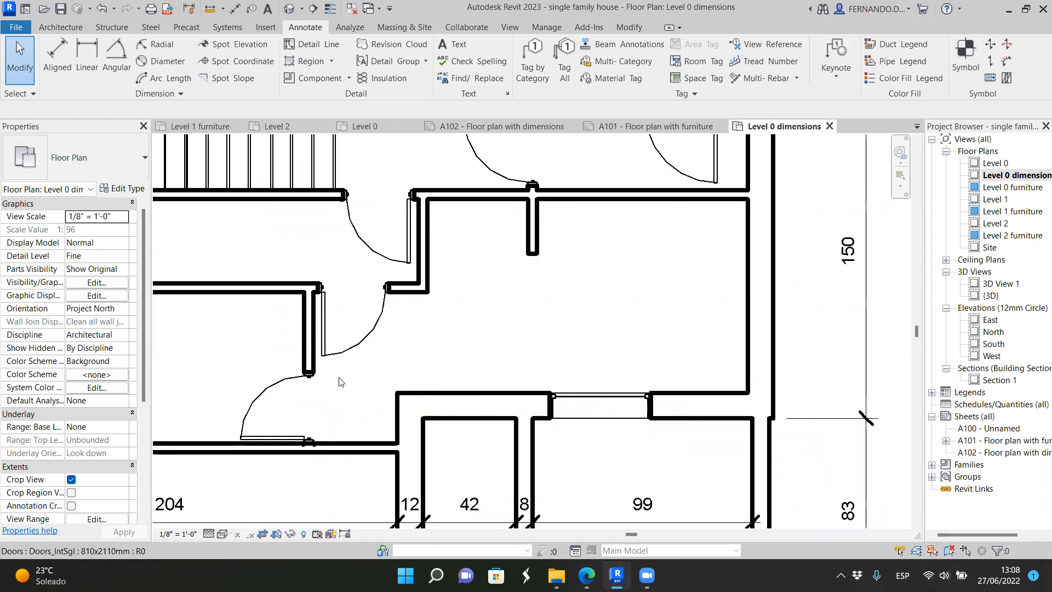
{"action": "scroll", "coordinate": [411, 239], "scroll_direction": "up", "scroll_amount": 7}
{"action": "scroll", "coordinate": [502, 346], "scroll_direction": "down", "scroll_amount": 8}
{"action": "scroll", "coordinate": [618, 342], "scroll_direction": "down", "scroll_amount": 2}
Step: Override the column category graphics in this view, setting the cut line weight to 5
{"action": "scroll", "coordinate": [707, 307], "scroll_direction": "up", "scroll_amount": 5}
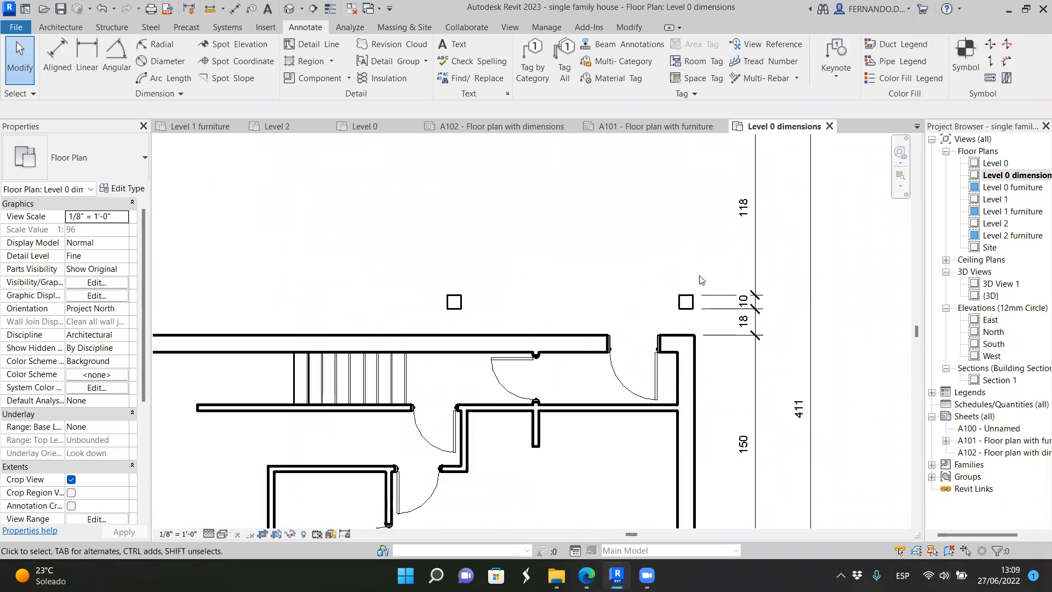
{"action": "left_click", "coordinate": [684, 323]}
{"action": "right_click", "coordinate": [684, 322]}
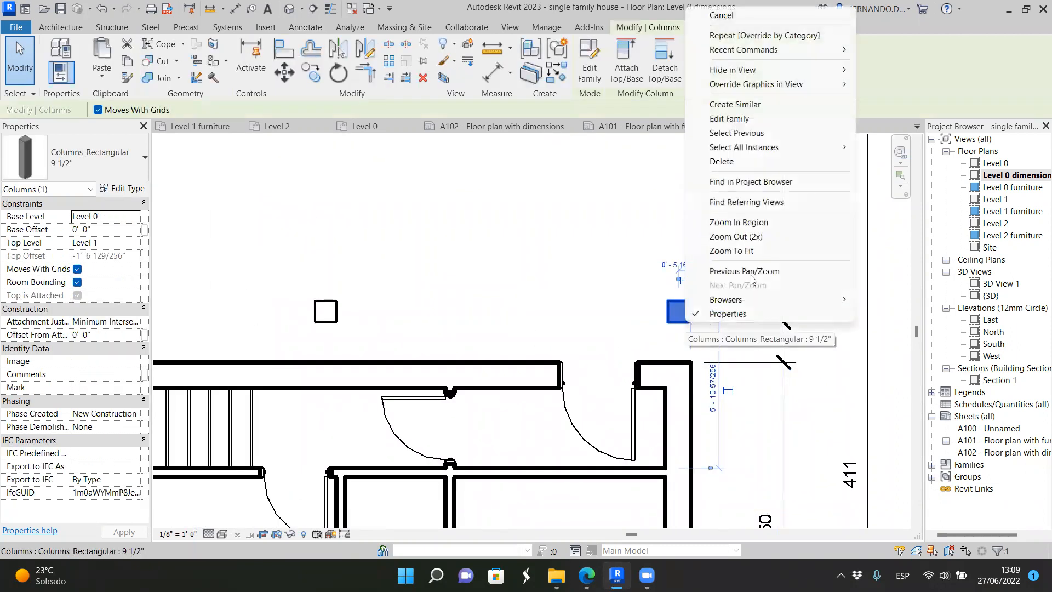
{"action": "mouse_move", "coordinate": [822, 89]}
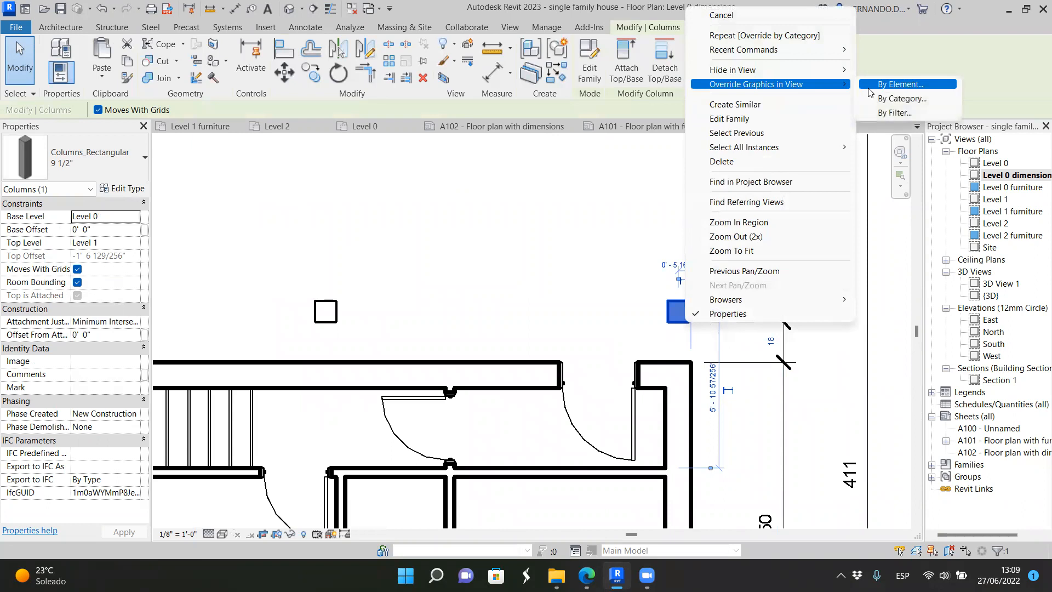
{"action": "left_click", "coordinate": [905, 98]}
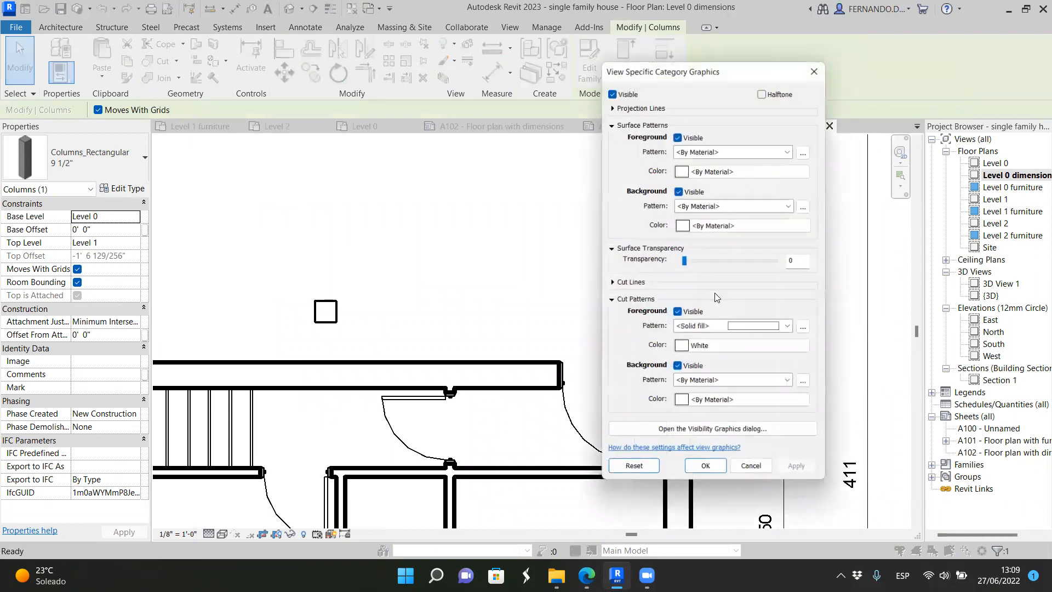
{"action": "left_click", "coordinate": [611, 284]}
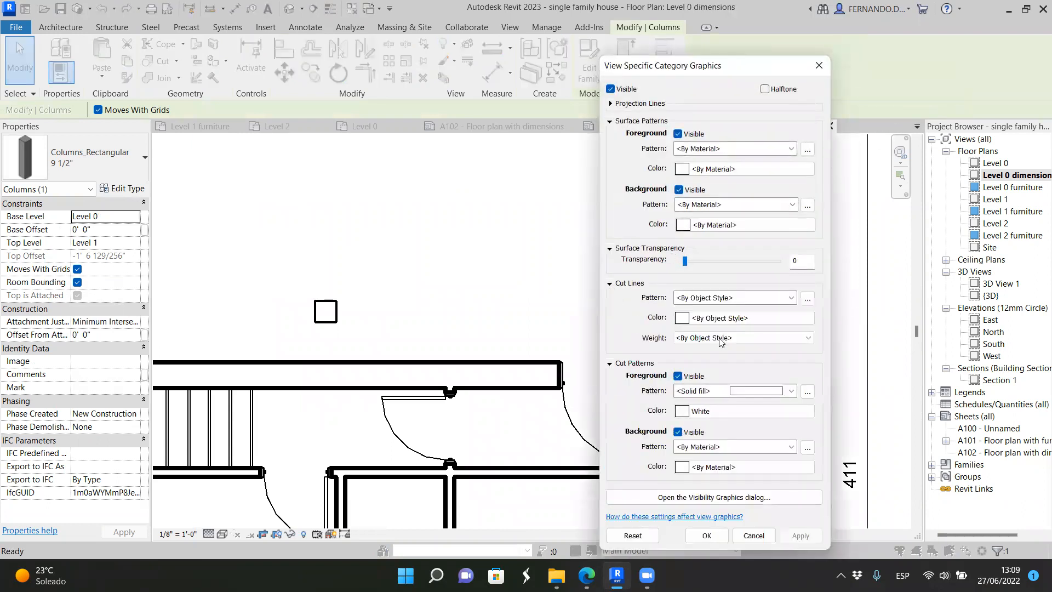
{"action": "left_click", "coordinate": [810, 339]}
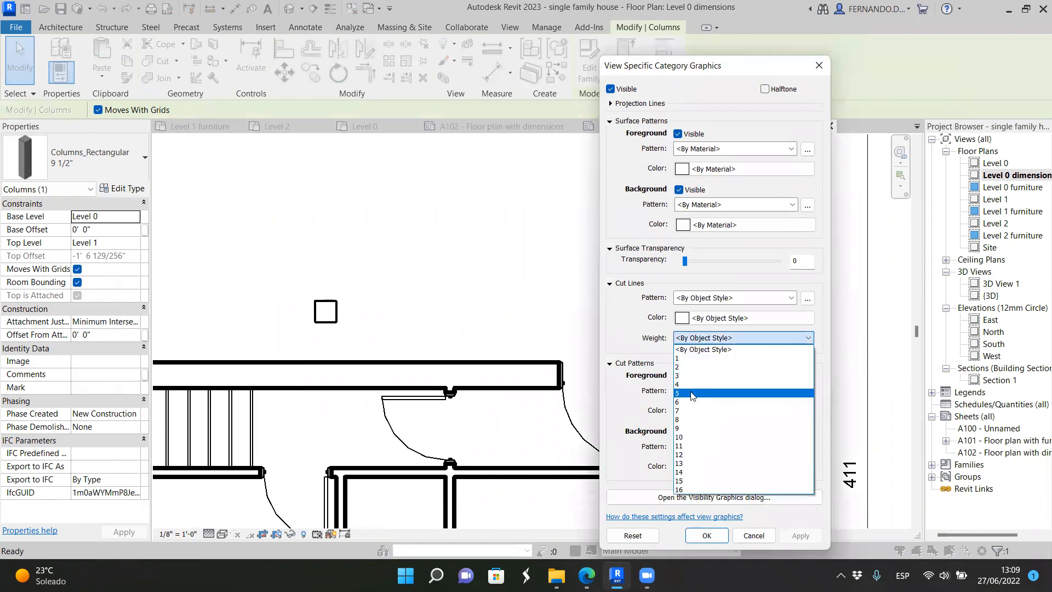
{"action": "left_click", "coordinate": [692, 394]}
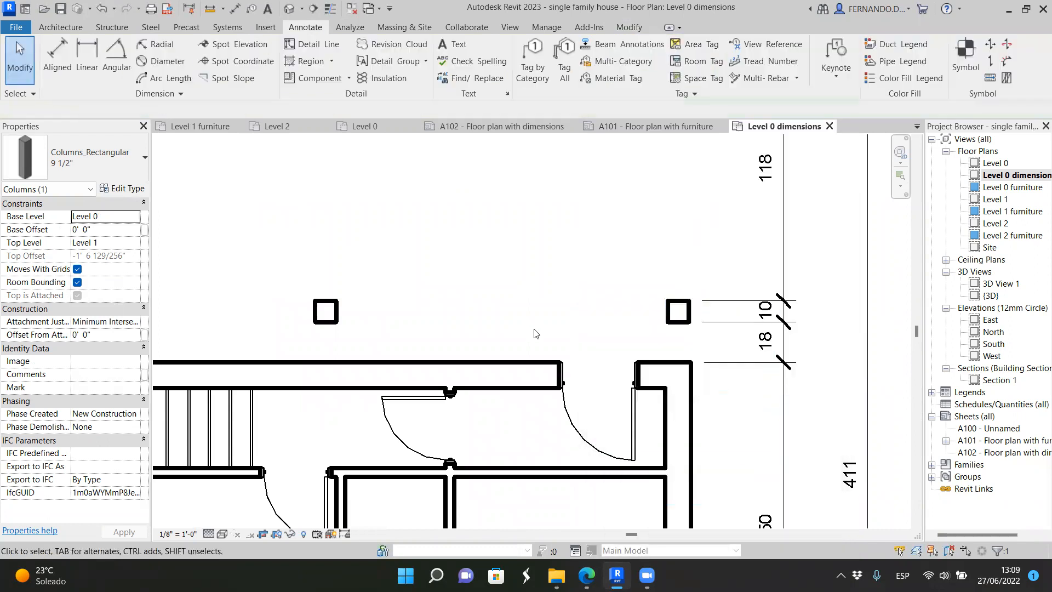
{"action": "left_click", "coordinate": [651, 337]}
Step: Place the Level 0 dimensions floor plan in the left part of sheet A102 - Floor plan with dimensions
{"action": "scroll", "coordinate": [575, 312], "scroll_direction": "down", "scroll_amount": 3}
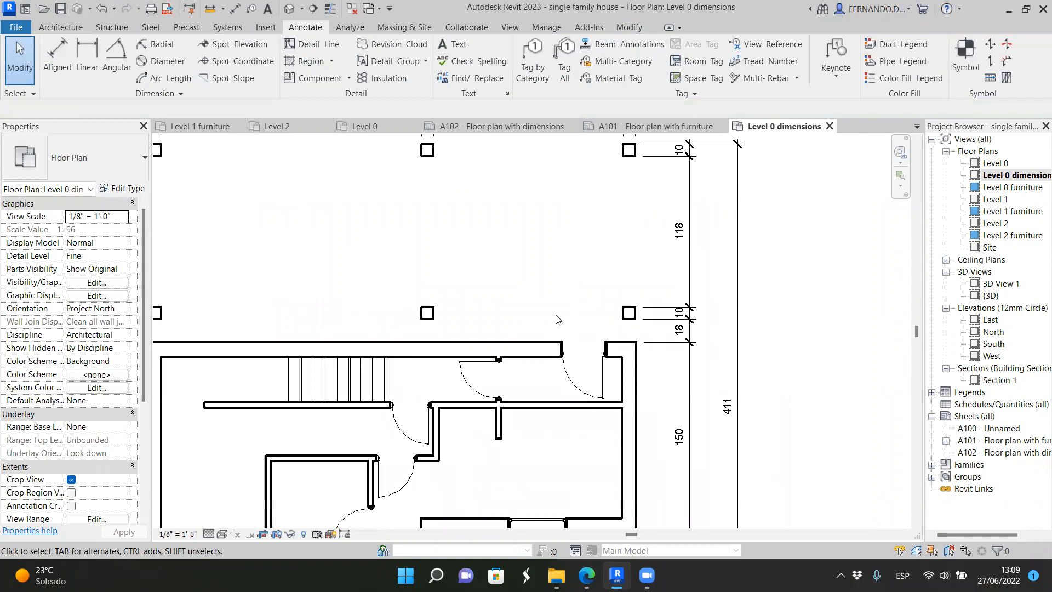
{"action": "scroll", "coordinate": [382, 314], "scroll_direction": "up", "scroll_amount": 5}
{"action": "scroll", "coordinate": [414, 306], "scroll_direction": "up", "scroll_amount": 2}
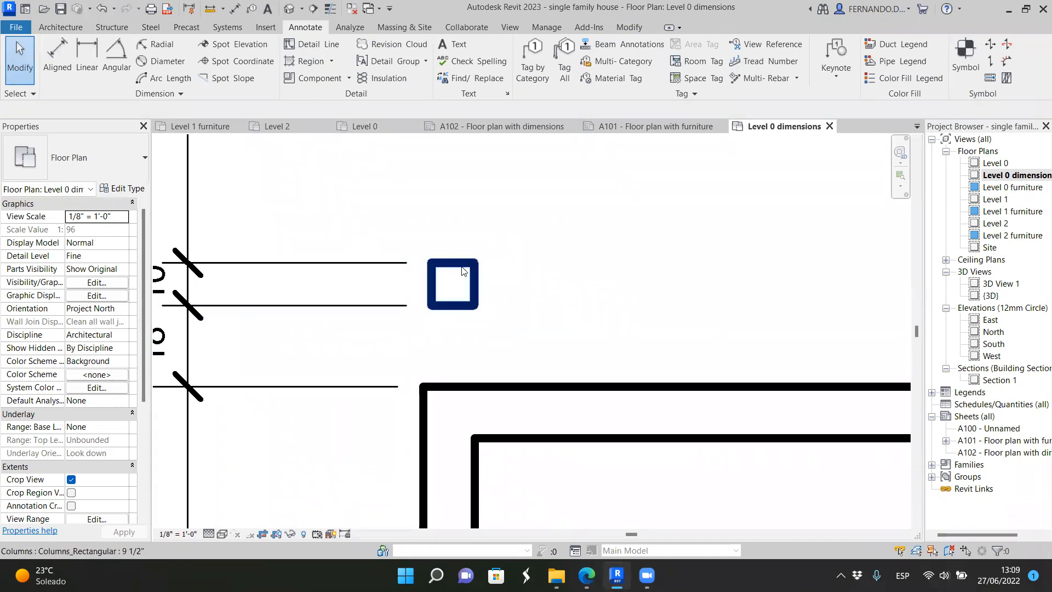
{"action": "scroll", "coordinate": [462, 271], "scroll_direction": "down", "scroll_amount": 7}
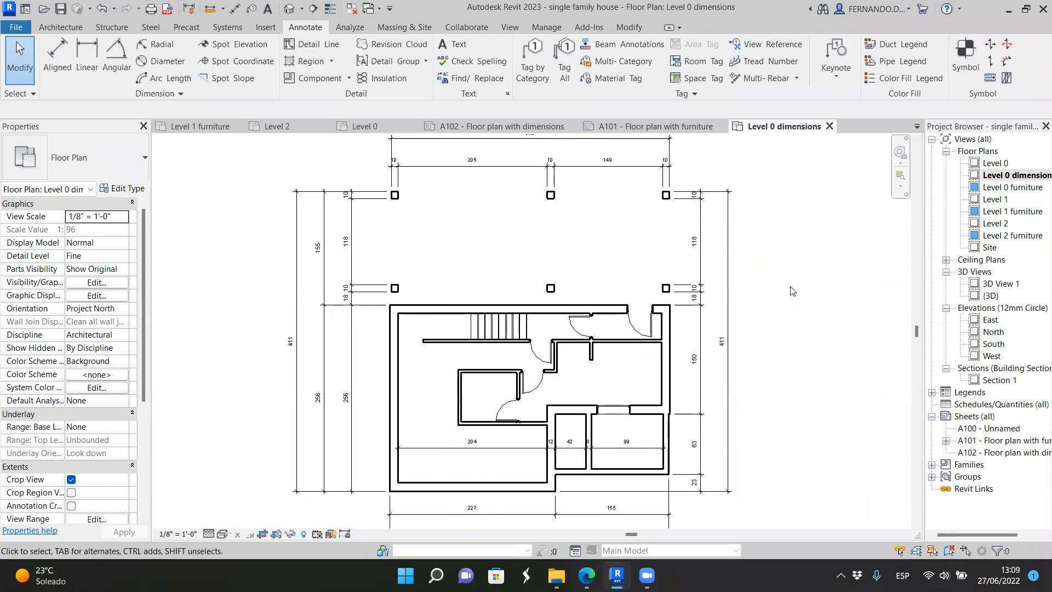
{"action": "scroll", "coordinate": [731, 324], "scroll_direction": "down", "scroll_amount": 2}
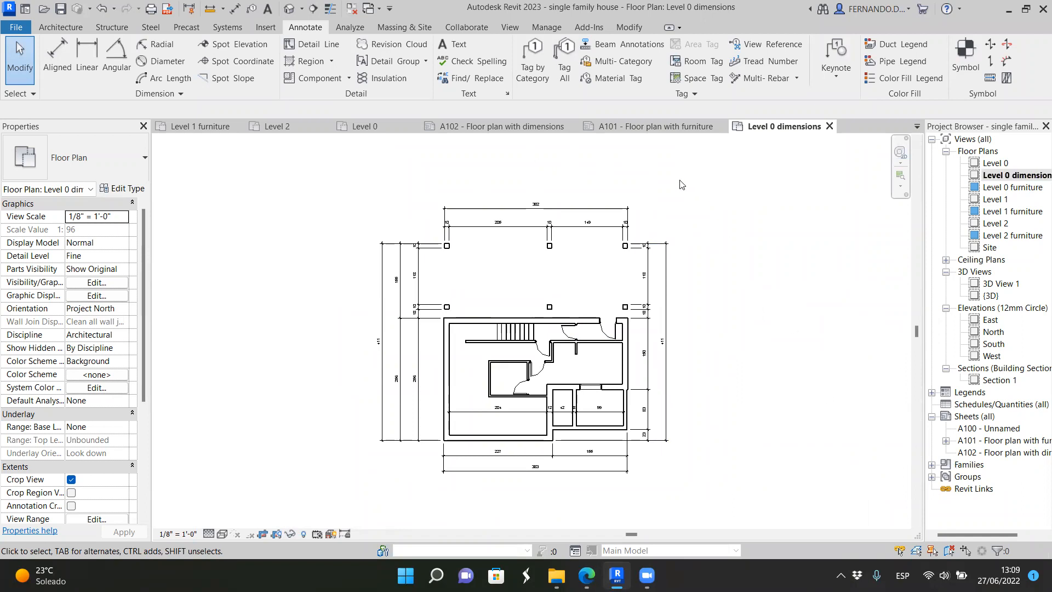
{"action": "left_click", "coordinate": [515, 126]}
{"action": "left_click", "coordinate": [1019, 176]}
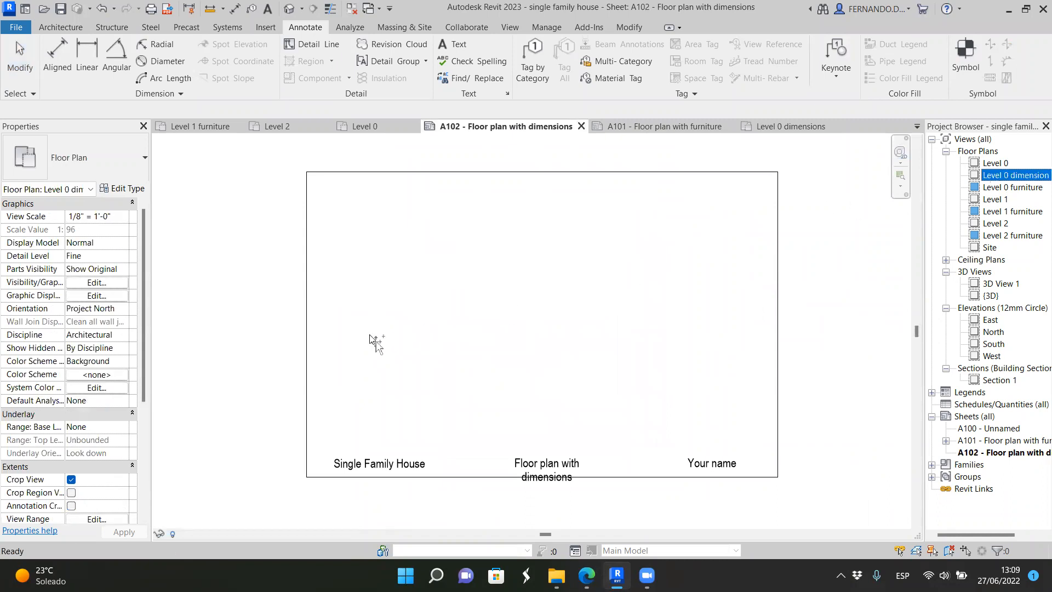
{"action": "left_click_drag", "start_coordinate": [376, 343], "coordinate": [376, 340]}
{"action": "left_click", "coordinate": [394, 324]}
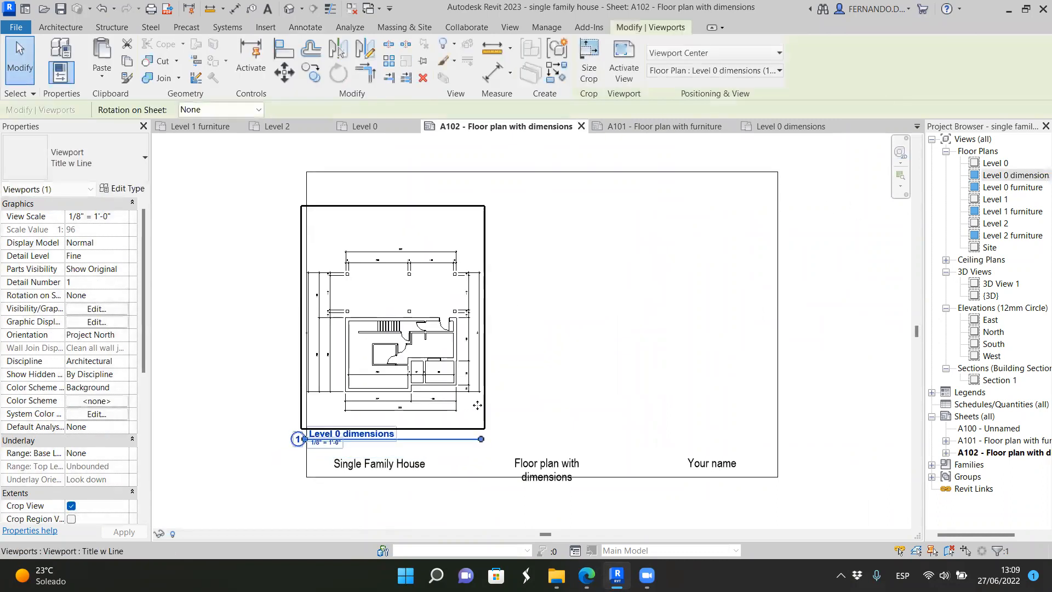
{"action": "left_click", "coordinate": [535, 436]}
{"action": "scroll", "coordinate": [479, 376], "scroll_direction": "up", "scroll_amount": 5}
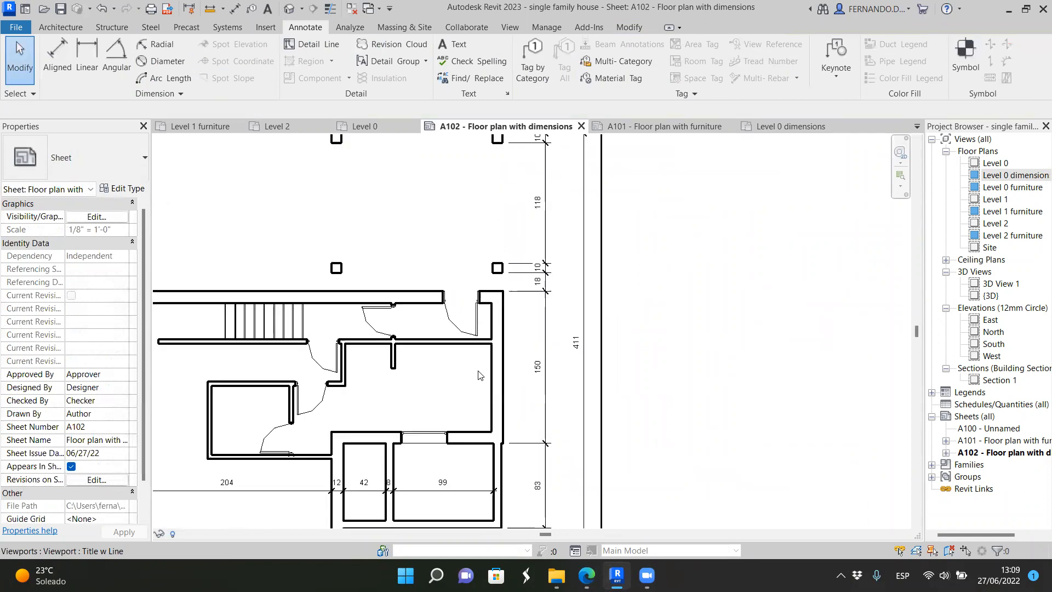
{"action": "scroll", "coordinate": [469, 351], "scroll_direction": "down", "scroll_amount": 5}
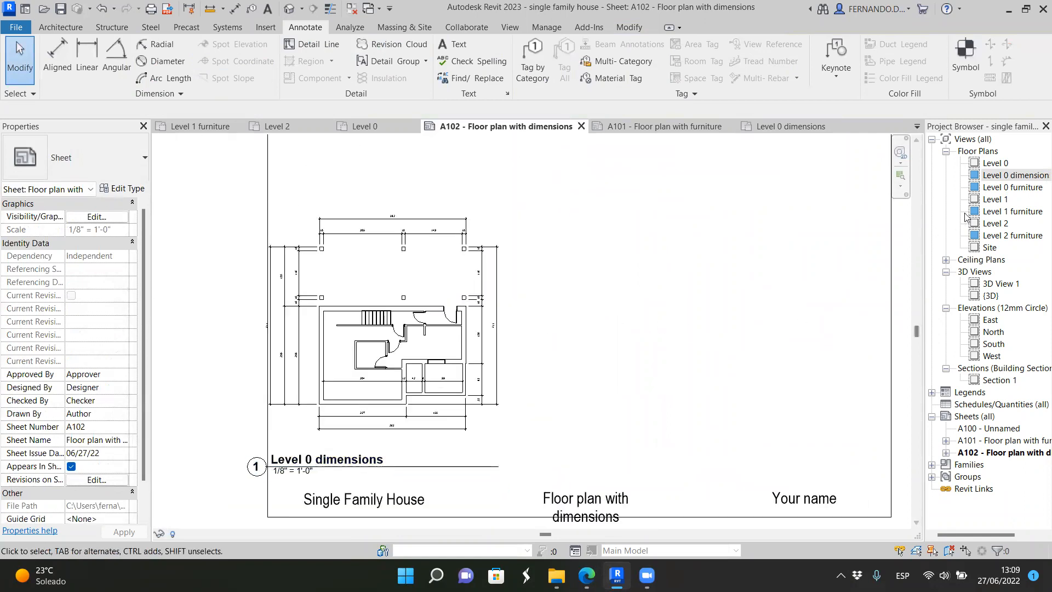
Step: Duplicate the Level 1 furniture floor plan as an independent view without detailing
{"action": "left_click", "coordinate": [201, 127]}
{"action": "scroll", "coordinate": [510, 271], "scroll_direction": "down", "scroll_amount": 2}
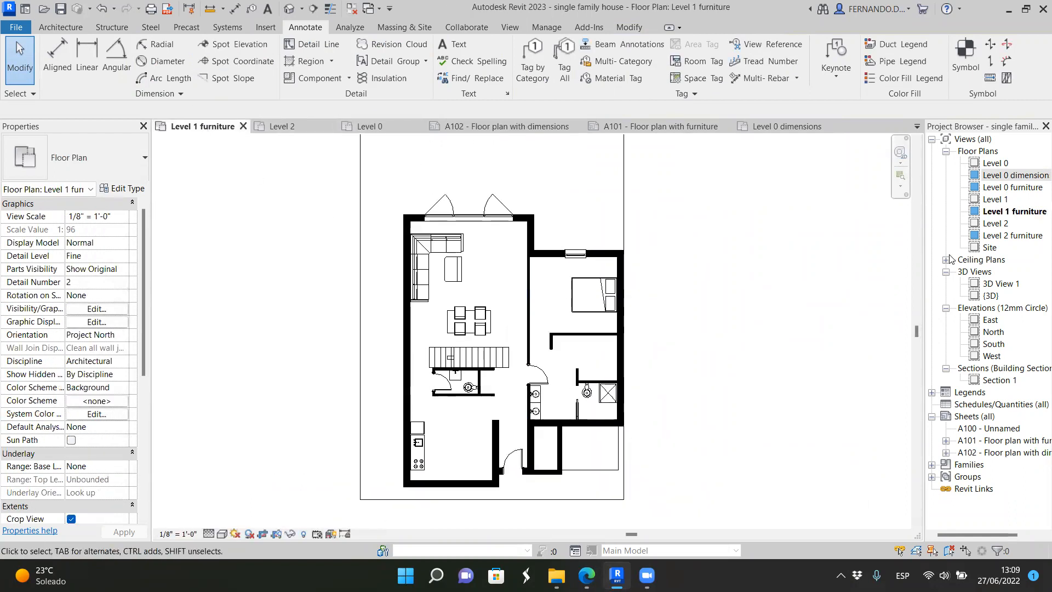
{"action": "left_click", "coordinate": [1014, 213]}
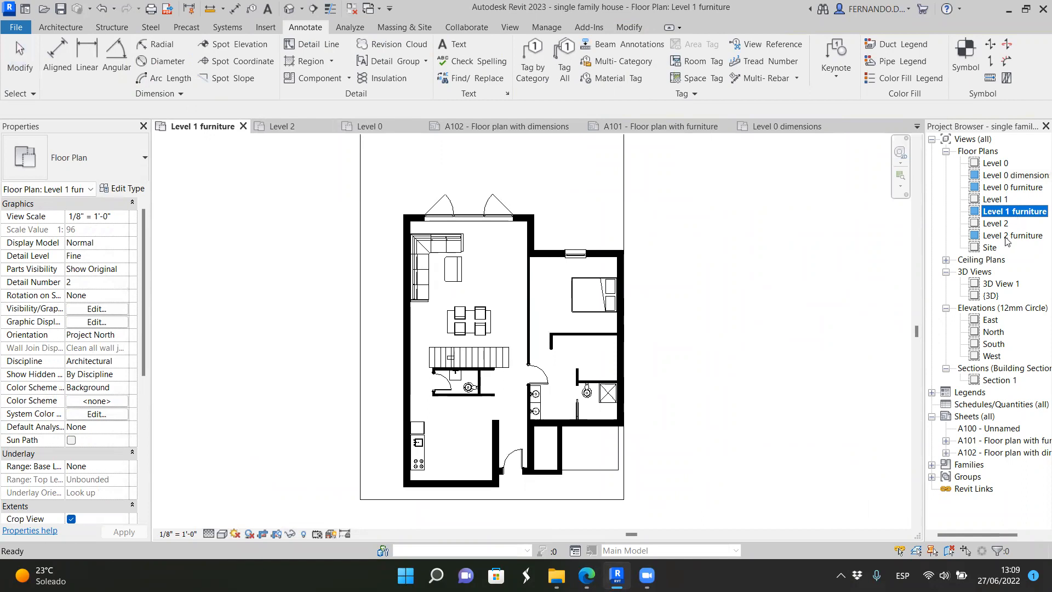
{"action": "right_click", "coordinate": [1009, 212]}
{"action": "mouse_move", "coordinate": [903, 321]}
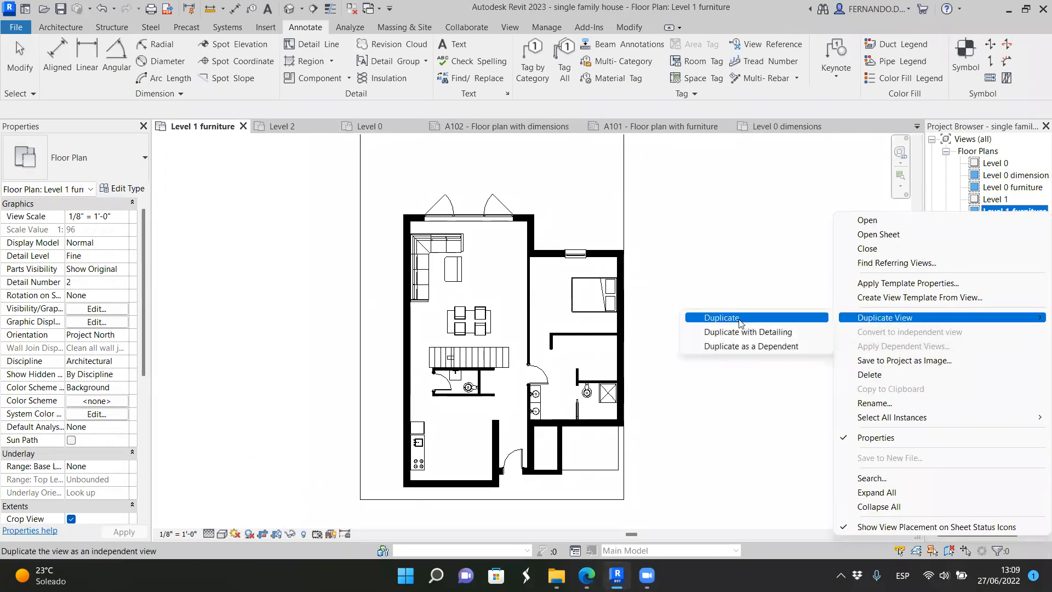
{"action": "key", "text": "Return"}
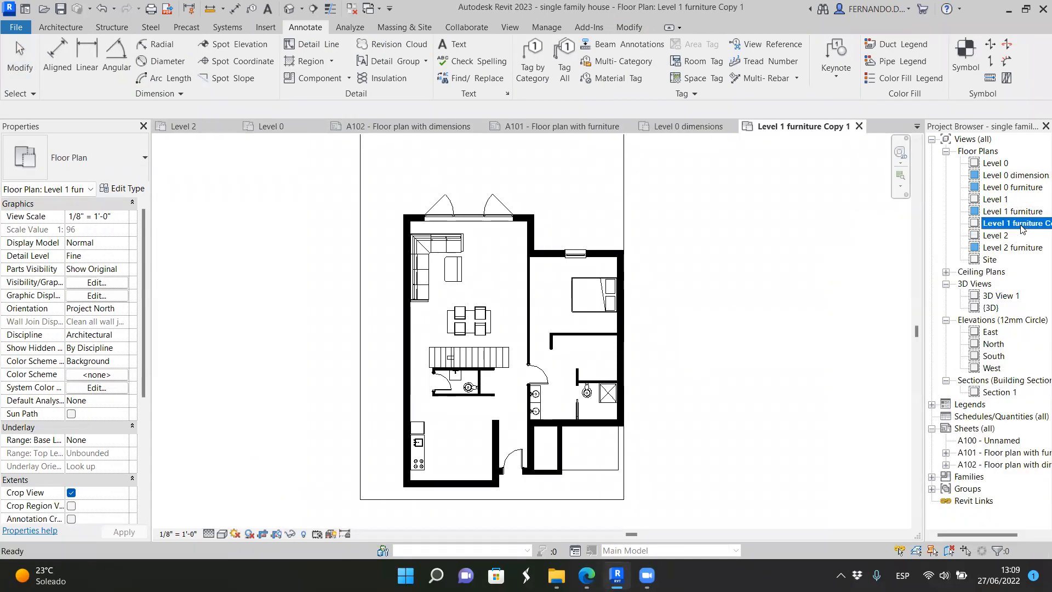
Step: Rename the duplicated floor plan view as Level 1 dimensions
{"action": "left_click", "coordinate": [1016, 224]}
{"action": "left_click_drag", "start_coordinate": [1014, 223], "coordinate": [1040, 224]}
{"action": "type", "text": "di"}
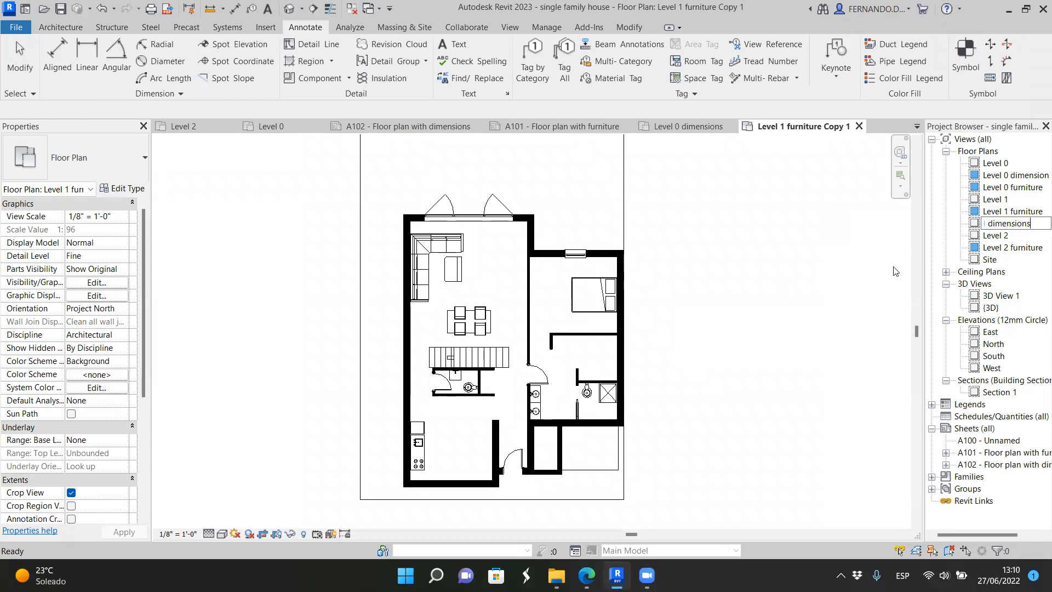
{"action": "type", "text": "mensions"}
{"action": "key", "text": "Return"}
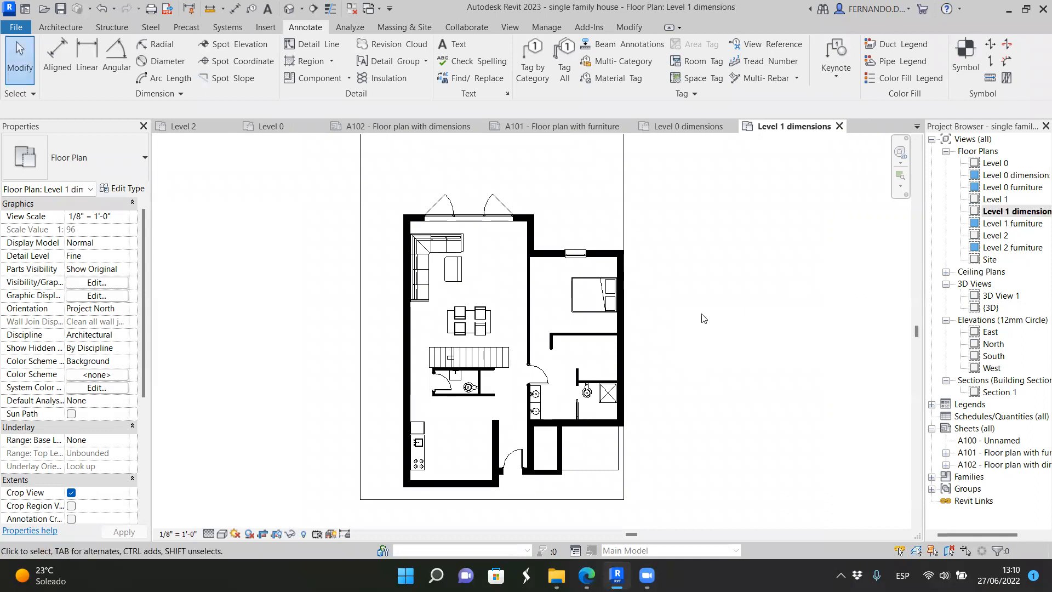
Step: Hide the whole furniture category in the Level 1 dimensions view, using the bed as the reference element
{"action": "left_click", "coordinate": [593, 312]}
{"action": "right_click", "coordinate": [594, 314]}
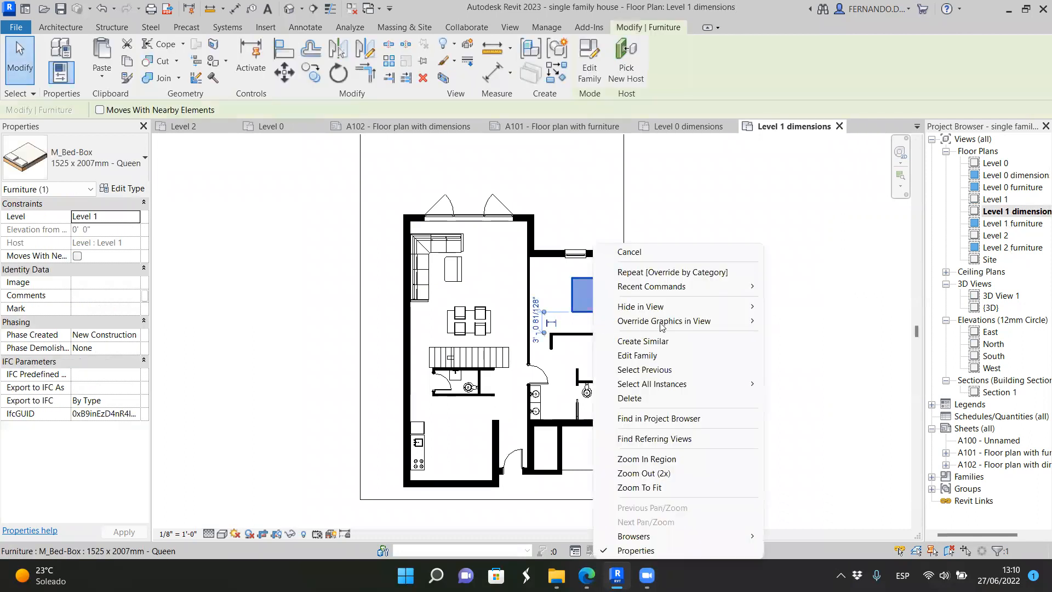
{"action": "mouse_move", "coordinate": [710, 309]}
{"action": "left_click", "coordinate": [803, 321]}
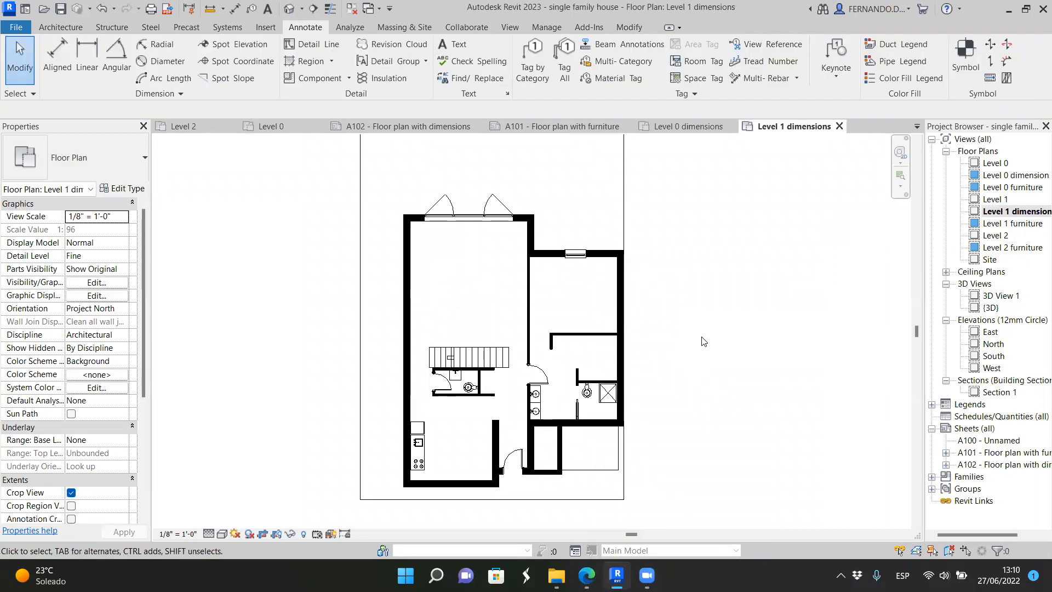
Step: Hide the plumbing fixtures category in the Level 1 dimensions view, using the toilet beside the stairs as the reference element
{"action": "scroll", "coordinate": [477, 390], "scroll_direction": "up", "scroll_amount": 2}
{"action": "left_click", "coordinate": [463, 385]}
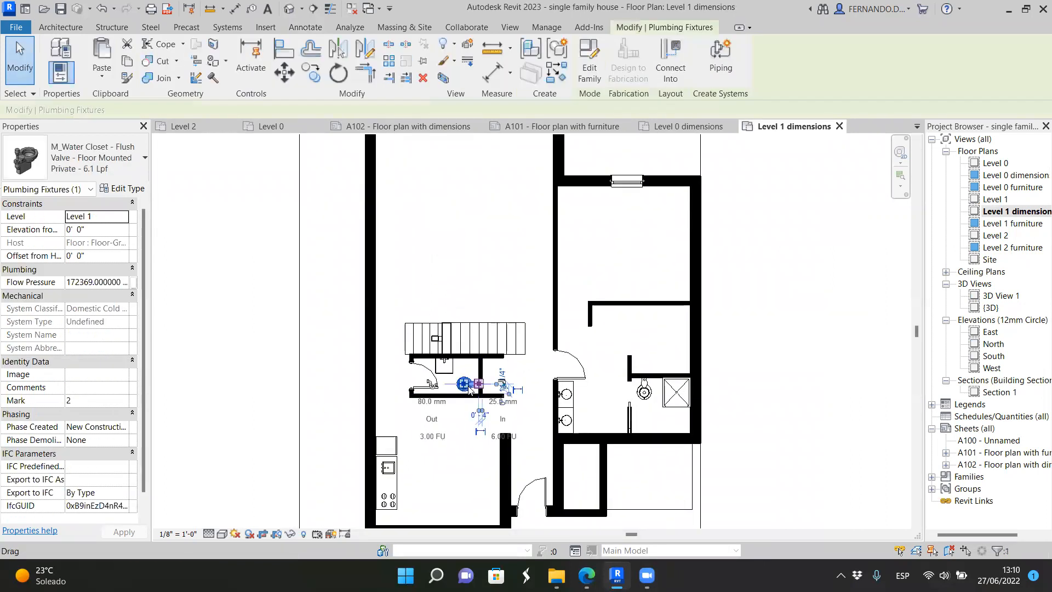
{"action": "right_click", "coordinate": [463, 385]}
{"action": "mouse_move", "coordinate": [581, 307]}
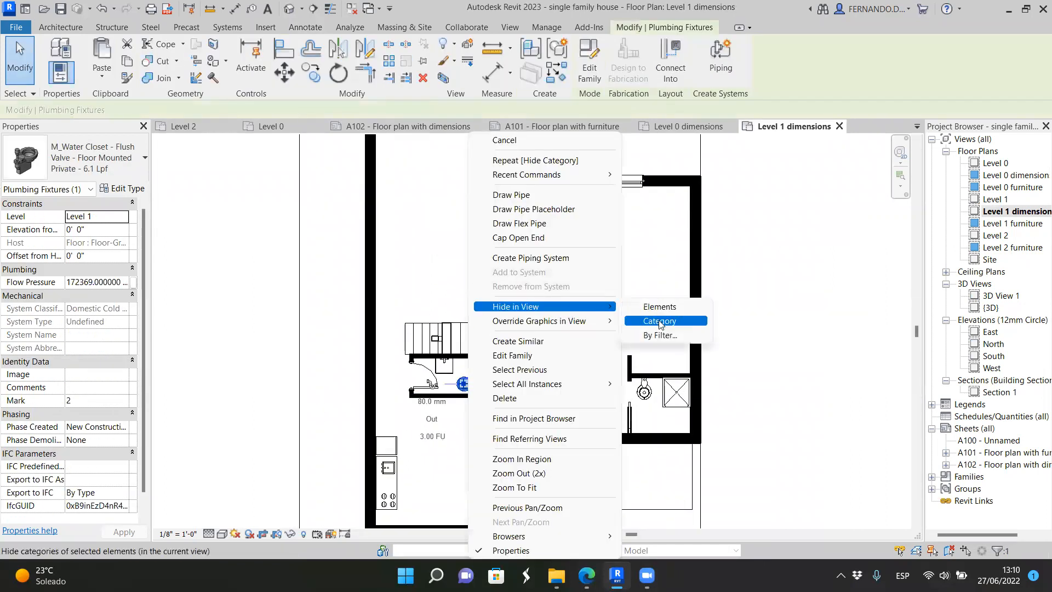
{"action": "left_click", "coordinate": [661, 324]}
{"action": "scroll", "coordinate": [675, 353], "scroll_direction": "down", "scroll_amount": 2}
{"action": "scroll", "coordinate": [726, 298], "scroll_direction": "up", "scroll_amount": 2}
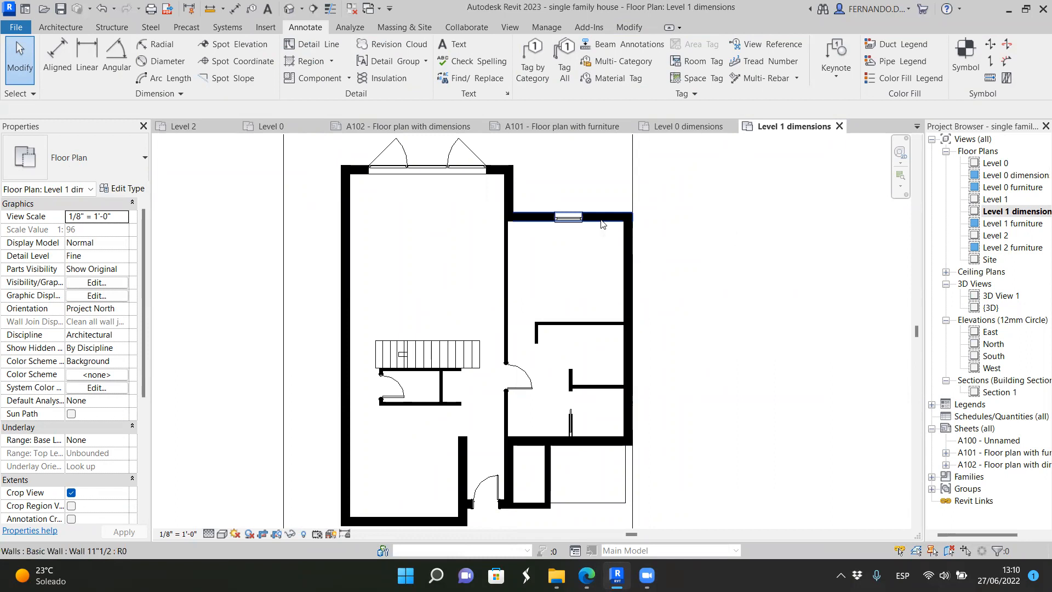
Step: Override the wall category graphics in this view, setting the solid fill cut pattern foreground color to white
{"action": "left_click", "coordinate": [602, 218]}
{"action": "right_click", "coordinate": [602, 218]}
{"action": "mouse_move", "coordinate": [733, 322]}
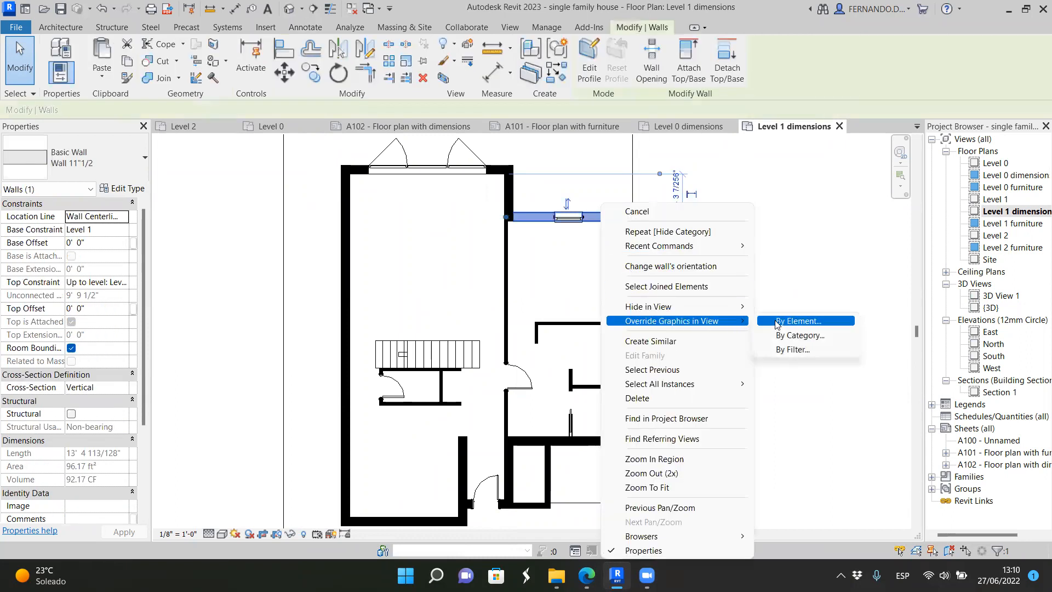
{"action": "left_click", "coordinate": [806, 337]}
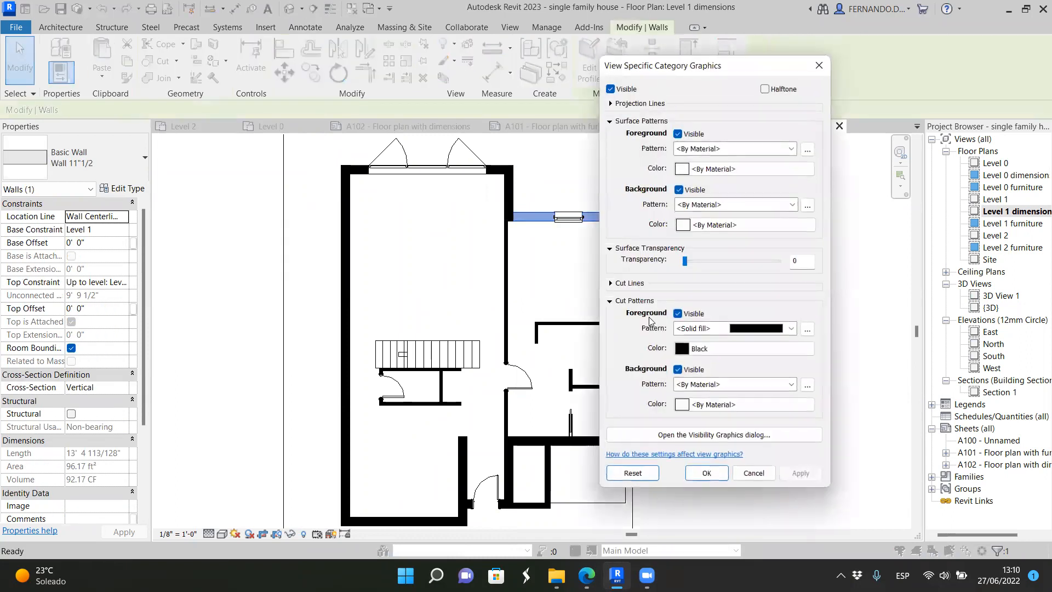
{"action": "left_click", "coordinate": [683, 348]}
{"action": "left_click", "coordinate": [697, 254]}
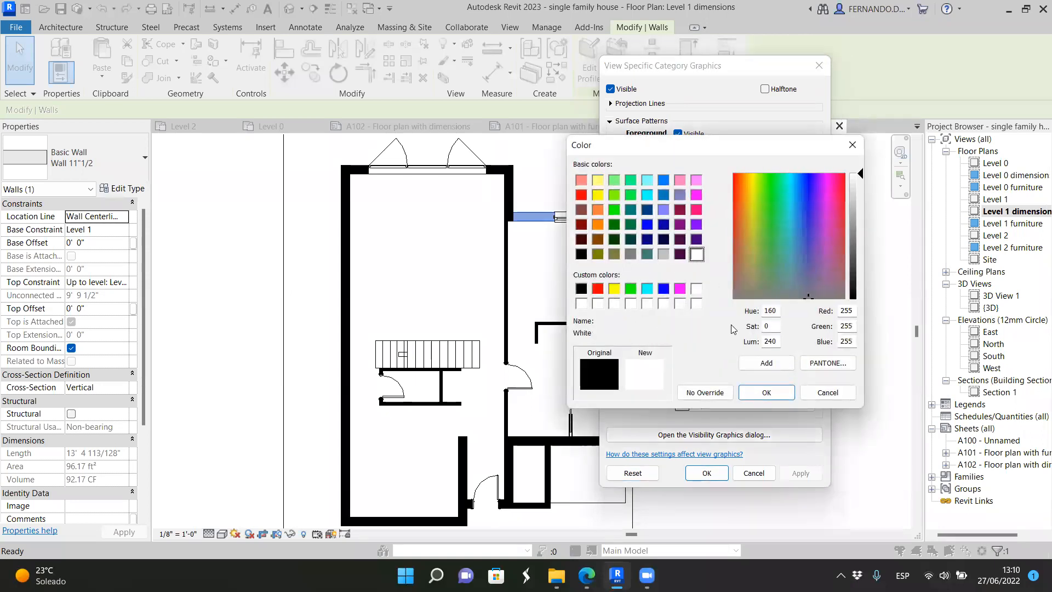
{"action": "left_click", "coordinate": [788, 397]}
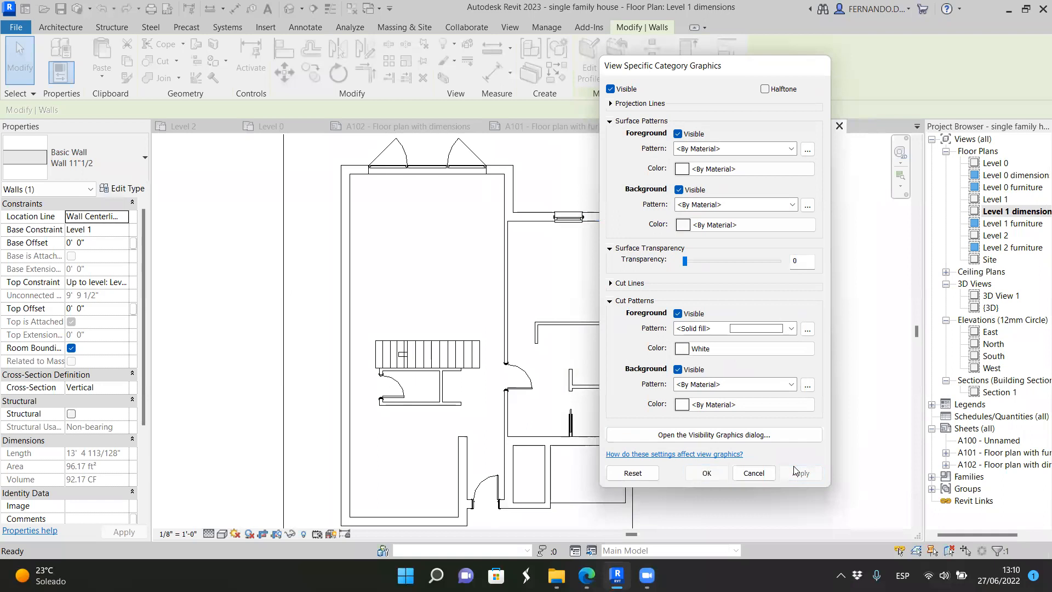
{"action": "left_click", "coordinate": [707, 473]}
{"action": "left_click", "coordinate": [684, 401]}
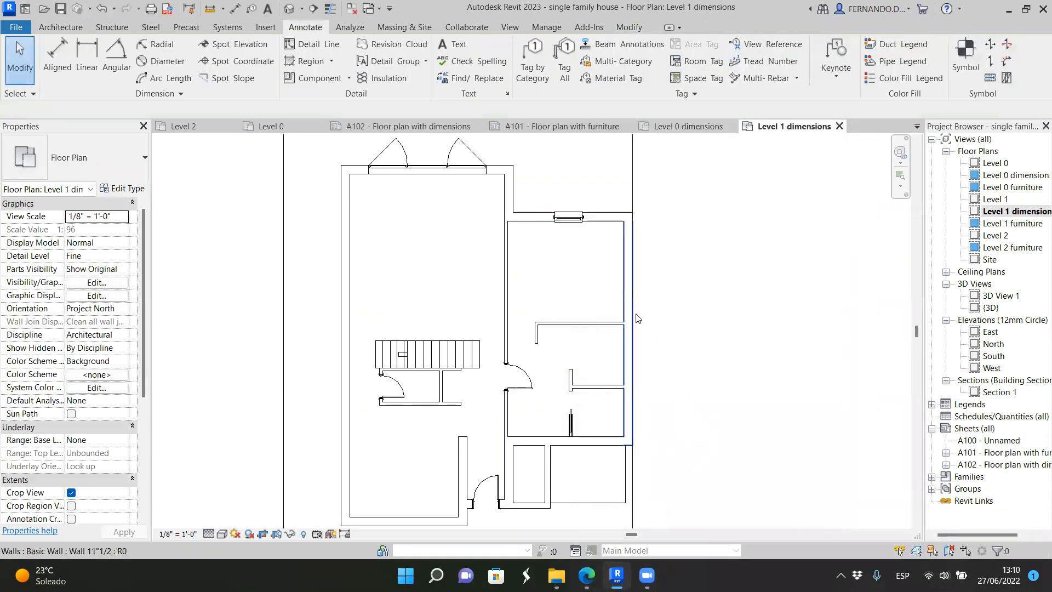
Step: Override the wall category's cut lines in this view with line weight 5
{"action": "left_click", "coordinate": [630, 318]}
{"action": "right_click", "coordinate": [635, 318]}
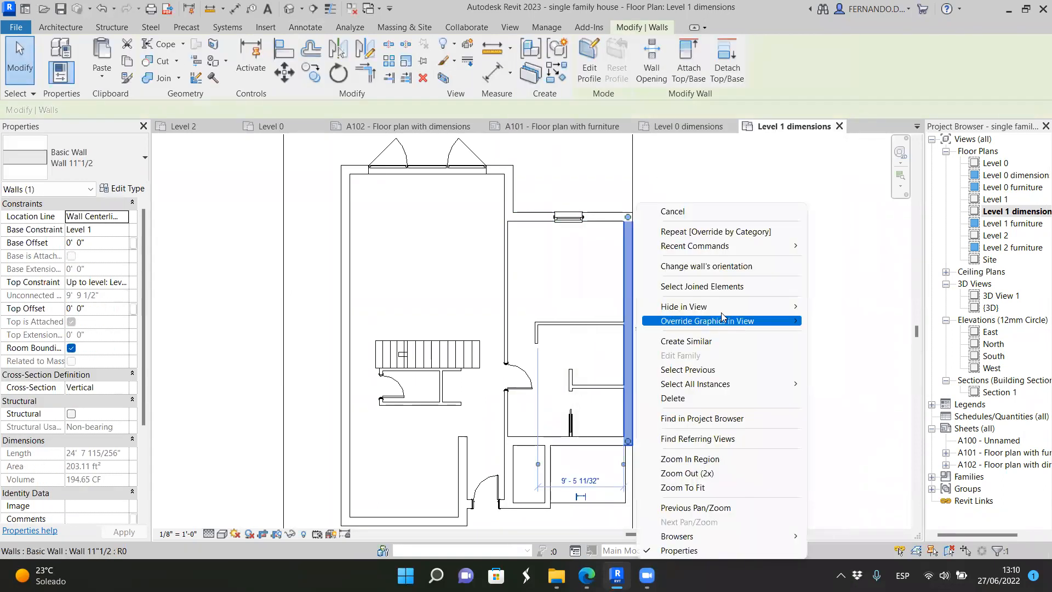
{"action": "mouse_move", "coordinate": [789, 323]}
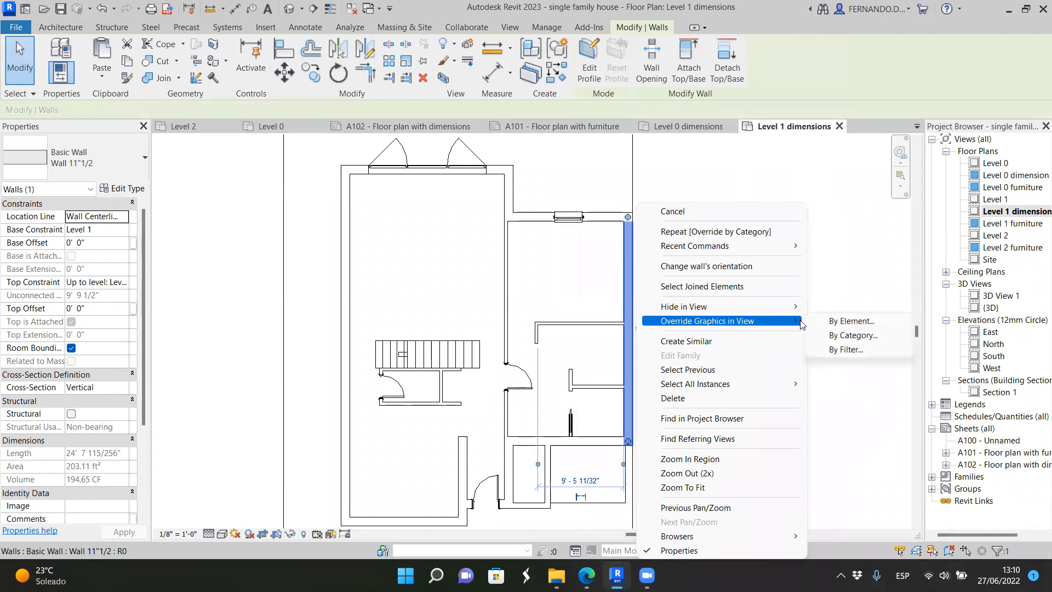
{"action": "left_click", "coordinate": [856, 335]}
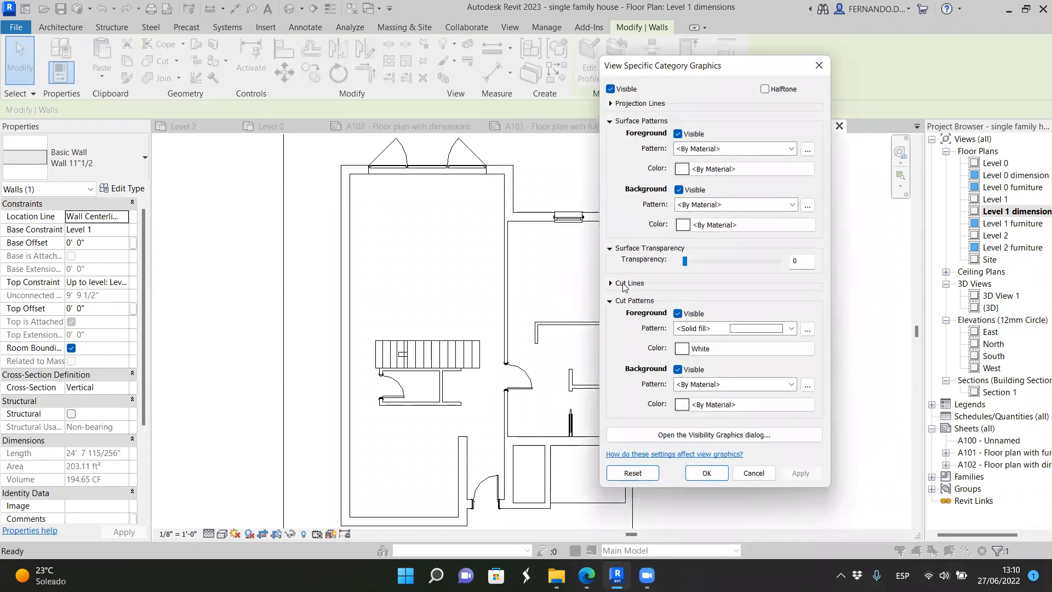
{"action": "left_click", "coordinate": [612, 286]}
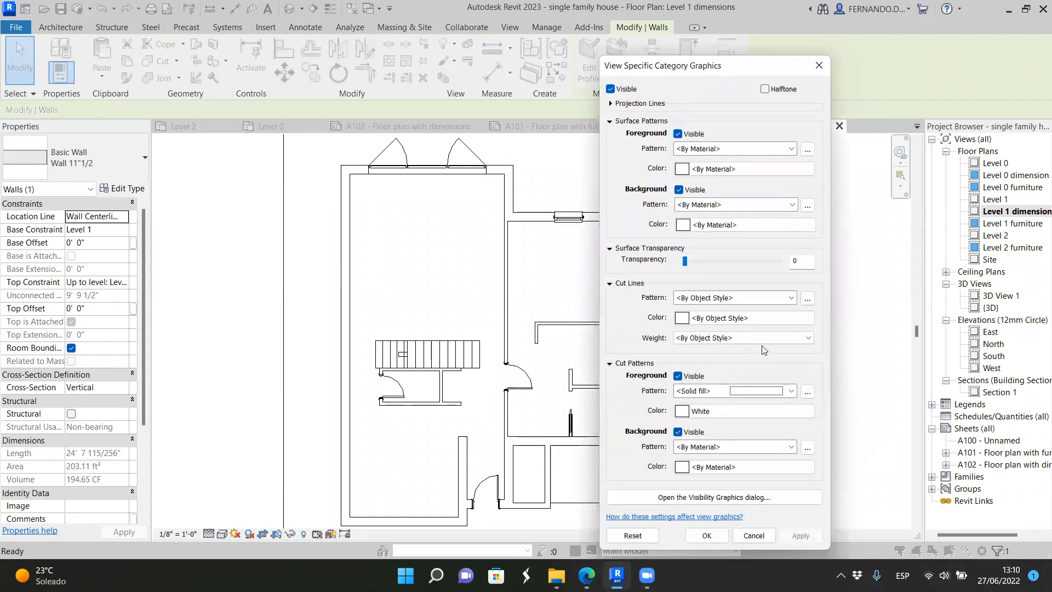
{"action": "left_click", "coordinate": [808, 337]}
{"action": "left_click", "coordinate": [688, 393]}
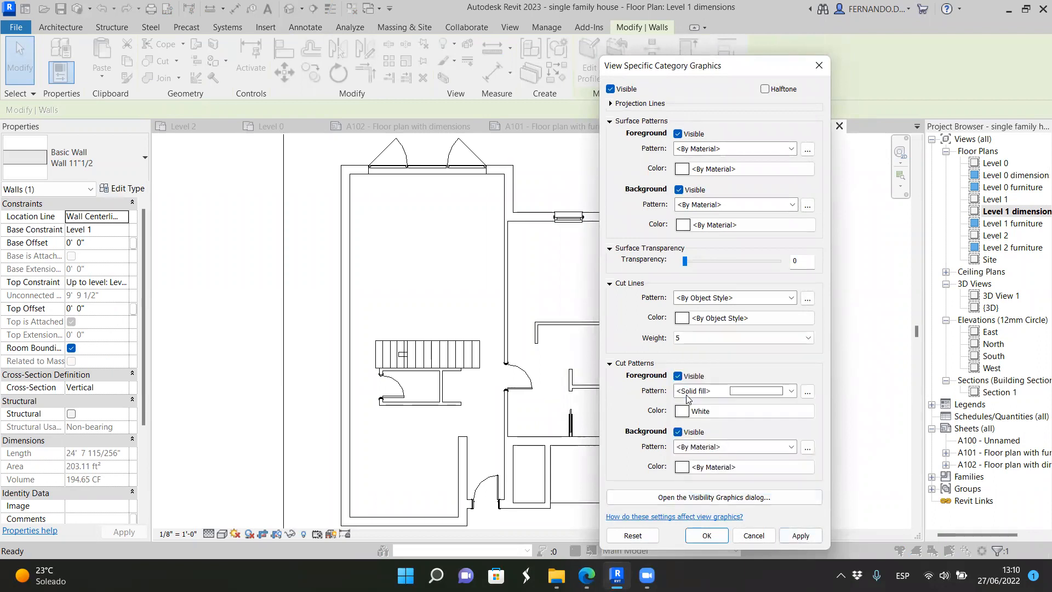
{"action": "left_click", "coordinate": [800, 535]}
{"action": "left_click", "coordinate": [707, 536]}
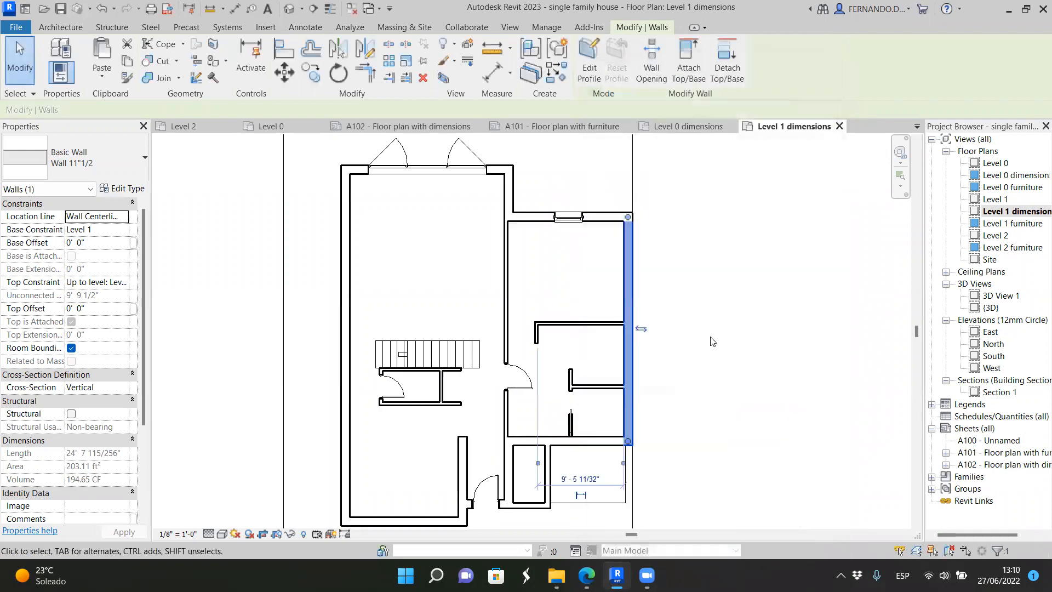
{"action": "left_click", "coordinate": [759, 318]}
Step: Examine the Level 1 wall outlines around the windows and interior partitions
{"action": "scroll", "coordinate": [630, 274], "scroll_direction": "down", "scroll_amount": 3}
{"action": "scroll", "coordinate": [667, 301], "scroll_direction": "up", "scroll_amount": 2}
{"action": "scroll", "coordinate": [463, 227], "scroll_direction": "up", "scroll_amount": 2}
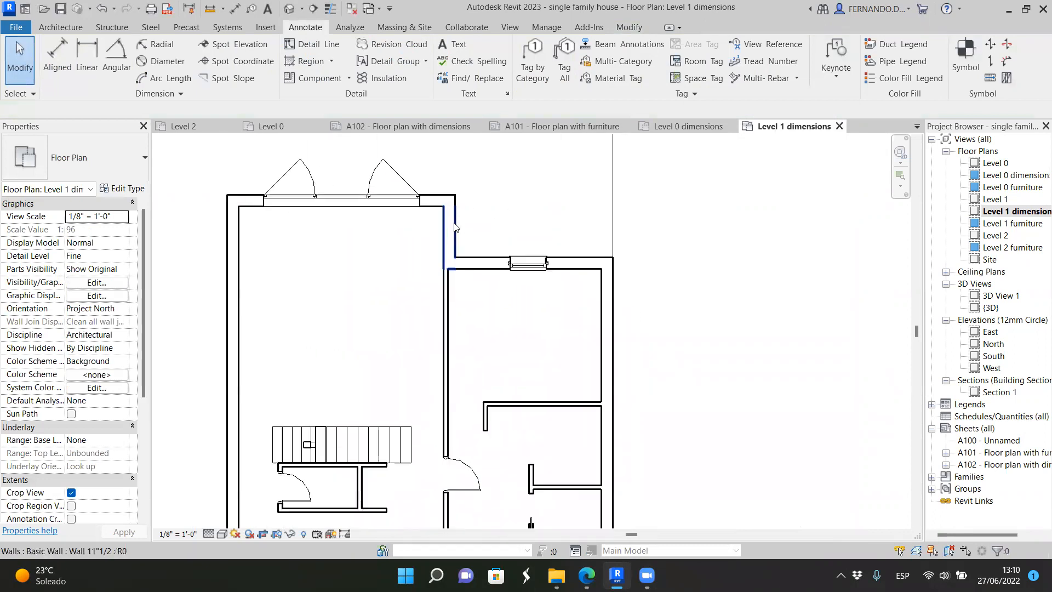
{"action": "scroll", "coordinate": [455, 227], "scroll_direction": "up", "scroll_amount": 2}
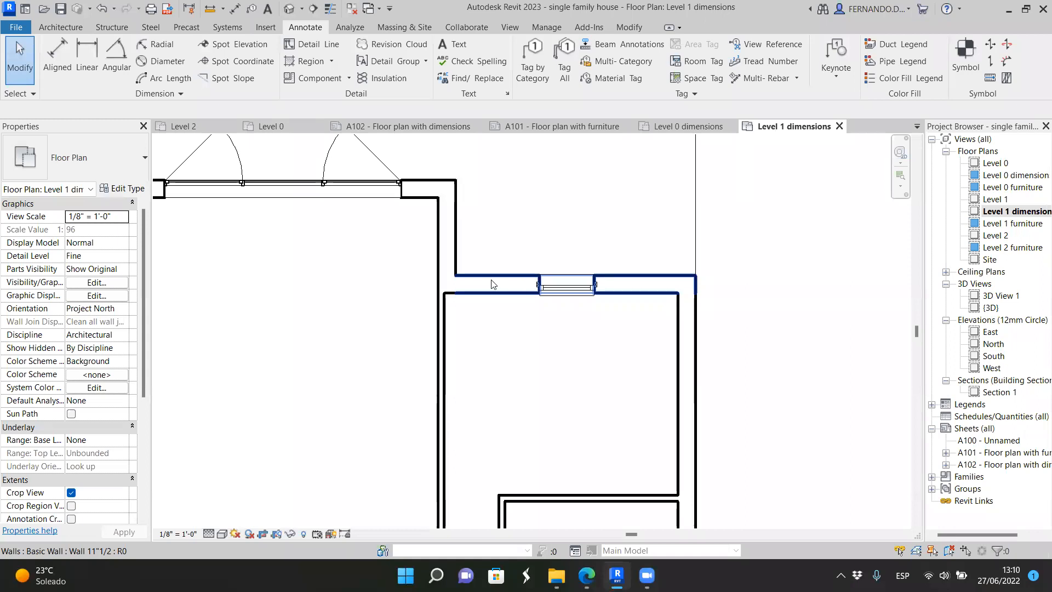
{"action": "scroll", "coordinate": [706, 299], "scroll_direction": "down", "scroll_amount": 6}
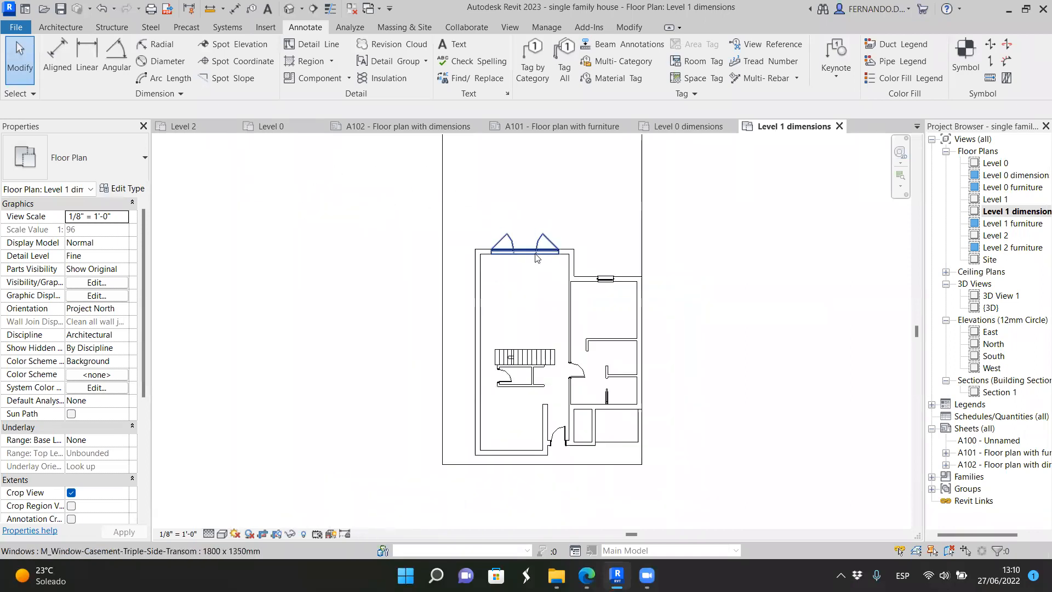
{"action": "scroll", "coordinate": [706, 300], "scroll_direction": "up", "scroll_amount": 1}
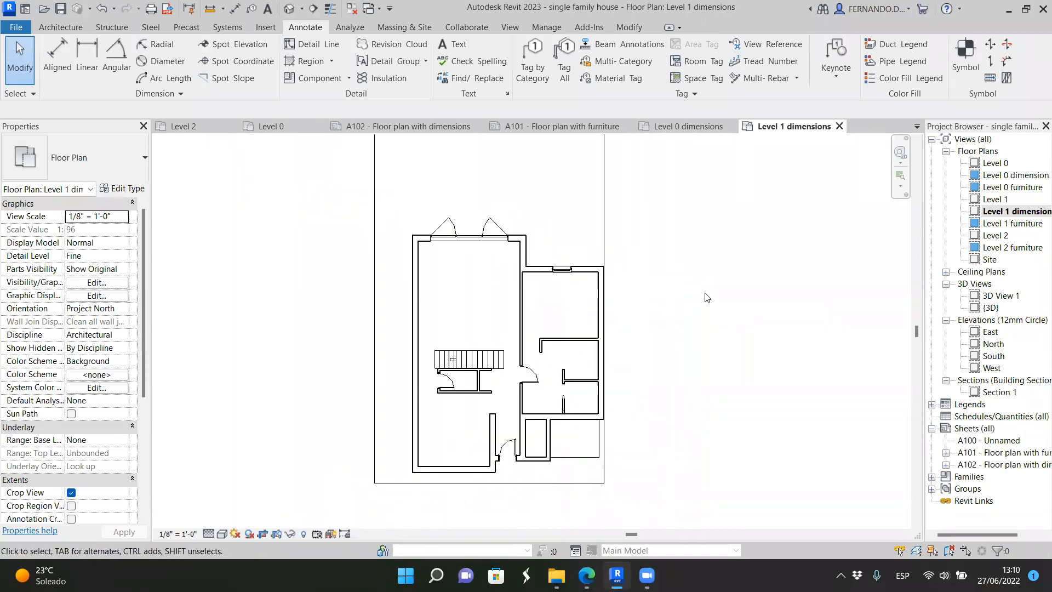
Step: Start an aligned dimension chain along the upper facade, referencing both outer faces of the large room's walls and both edges of its wide window
{"action": "left_click", "coordinate": [57, 51]}
{"action": "scroll", "coordinate": [413, 222], "scroll_direction": "up", "scroll_amount": 6}
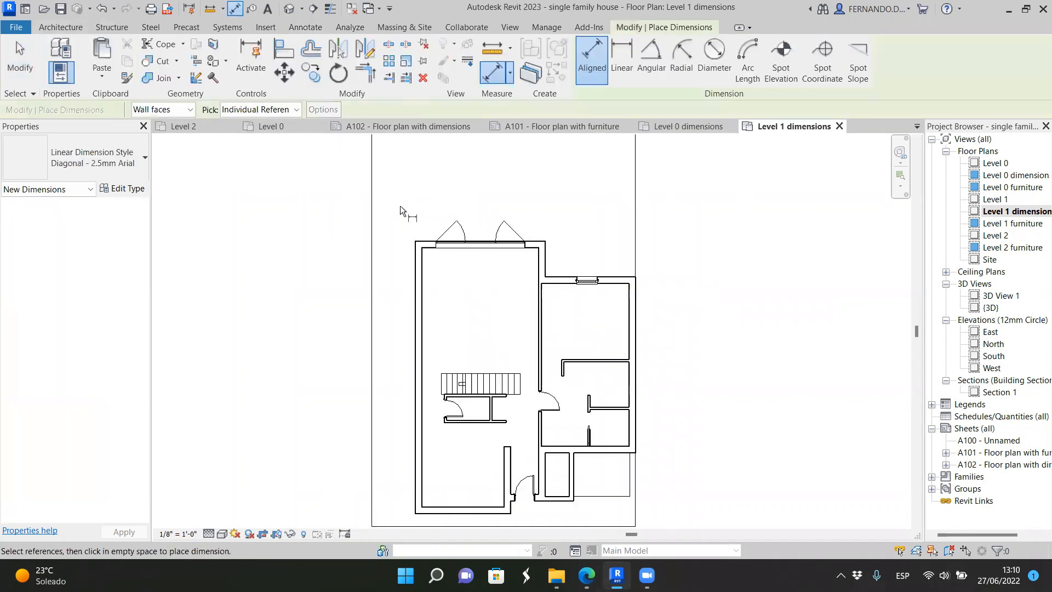
{"action": "left_click", "coordinate": [407, 291]}
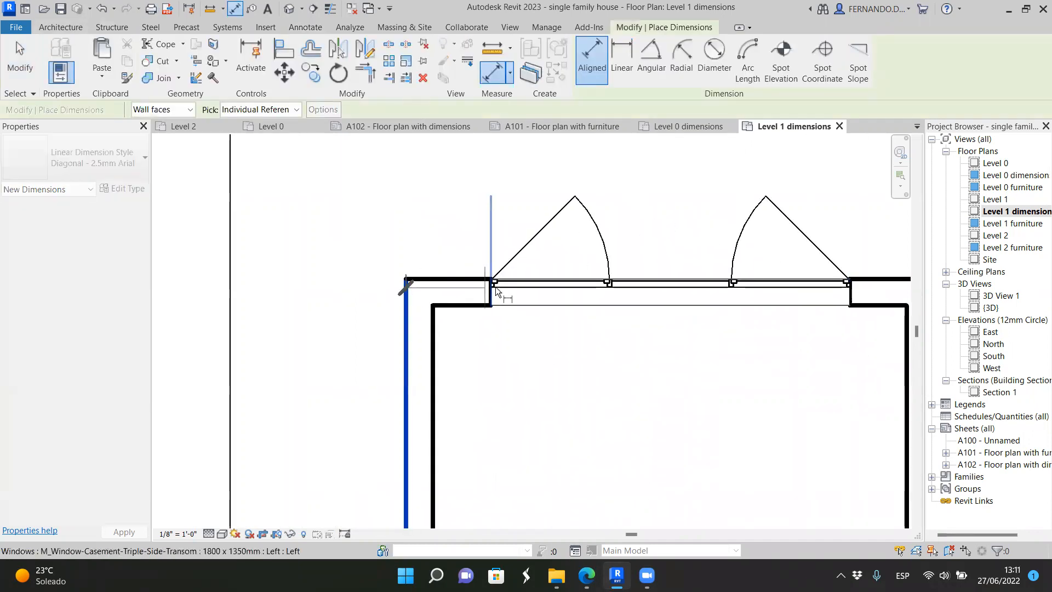
{"action": "left_click", "coordinate": [492, 293]}
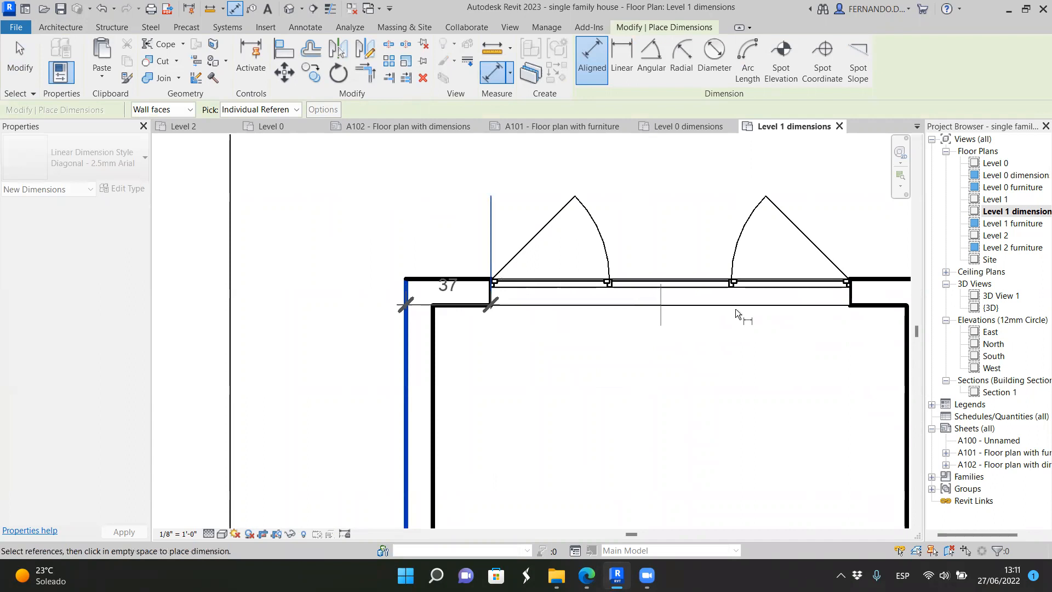
{"action": "left_click", "coordinate": [851, 296]}
{"action": "scroll", "coordinate": [538, 288], "scroll_direction": "down", "scroll_amount": 2}
{"action": "left_click", "coordinate": [799, 289]}
Step: Continue the dimension chain through both edges of the smaller window to the outer face of the far wall, and place it above the plan
{"action": "scroll", "coordinate": [796, 289], "scroll_direction": "down", "scroll_amount": 2}
{"action": "scroll", "coordinate": [778, 298], "scroll_direction": "up", "scroll_amount": 2}
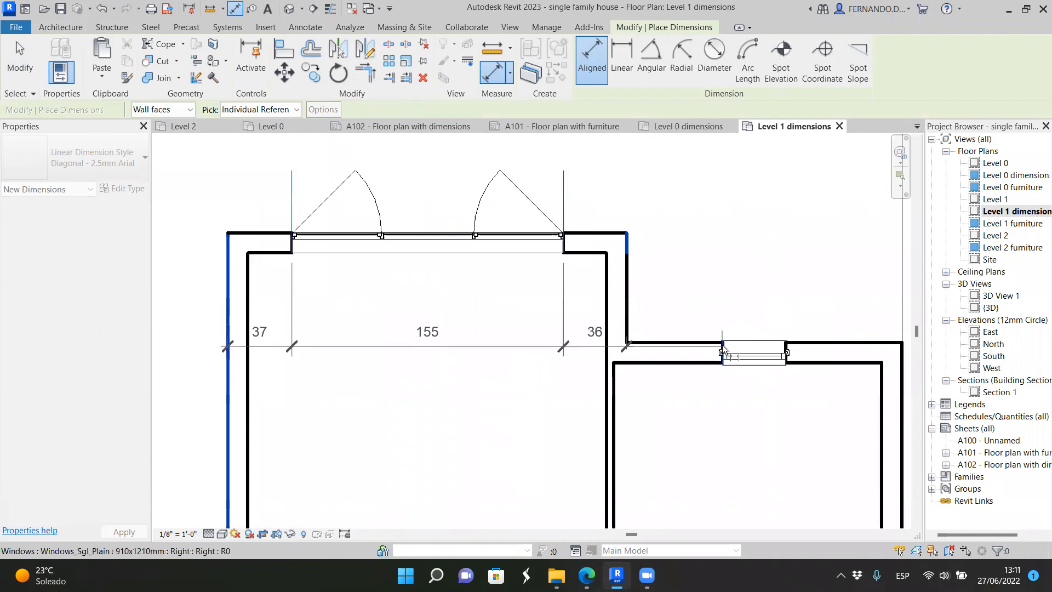
{"action": "left_click", "coordinate": [786, 346]}
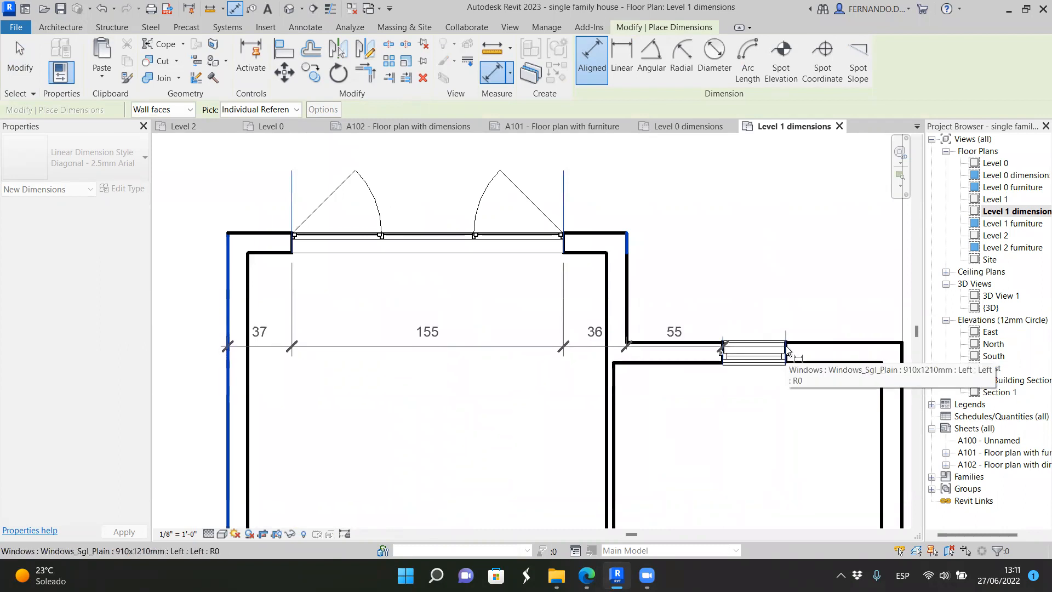
{"action": "left_click", "coordinate": [899, 353]}
{"action": "scroll", "coordinate": [745, 296], "scroll_direction": "down", "scroll_amount": 2}
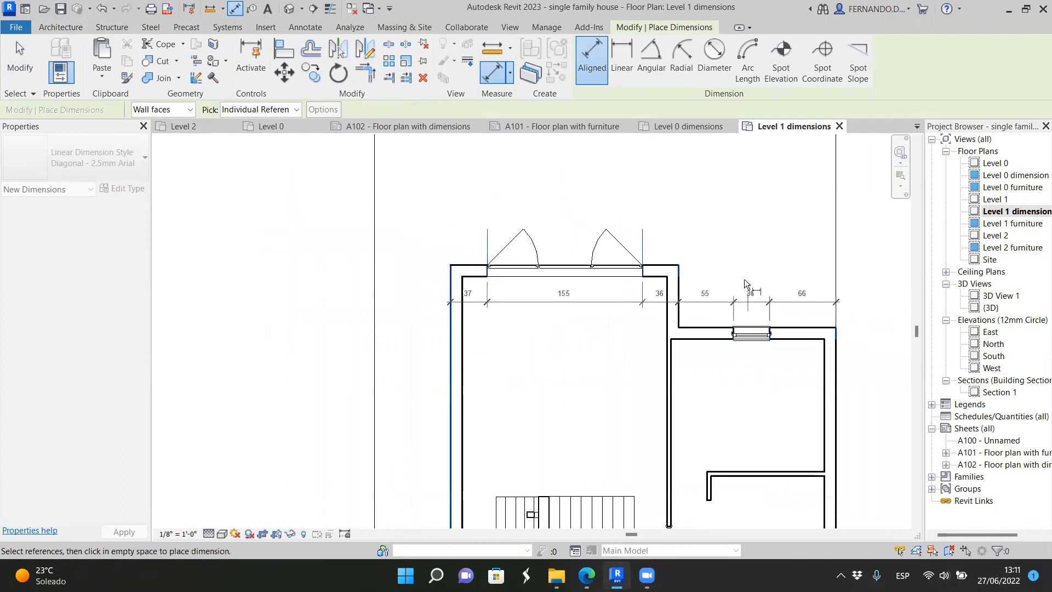
{"action": "left_click", "coordinate": [745, 219]}
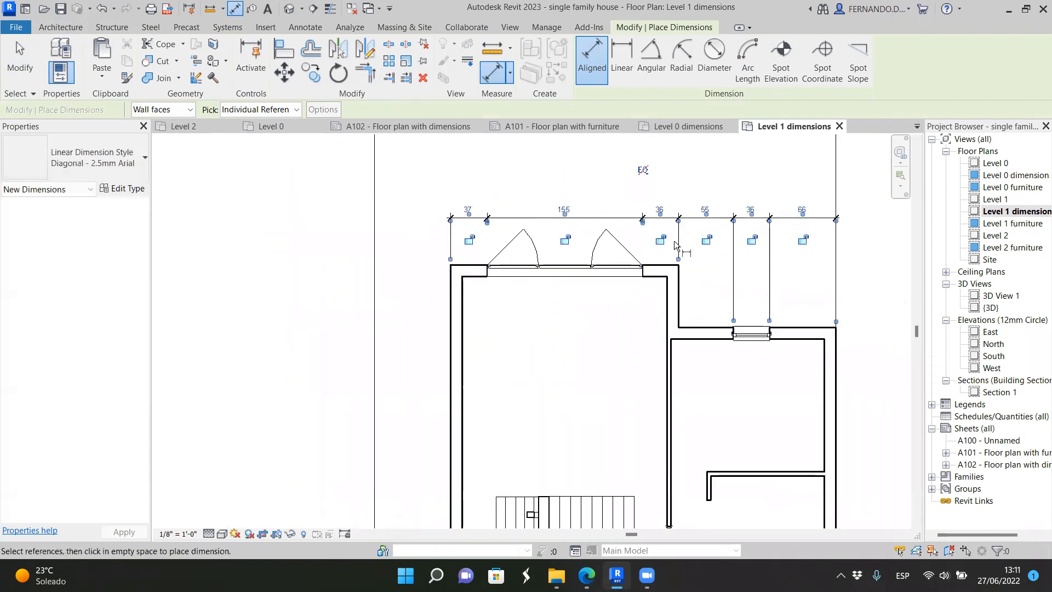
{"action": "scroll", "coordinate": [719, 200], "scroll_direction": "up", "scroll_amount": 1}
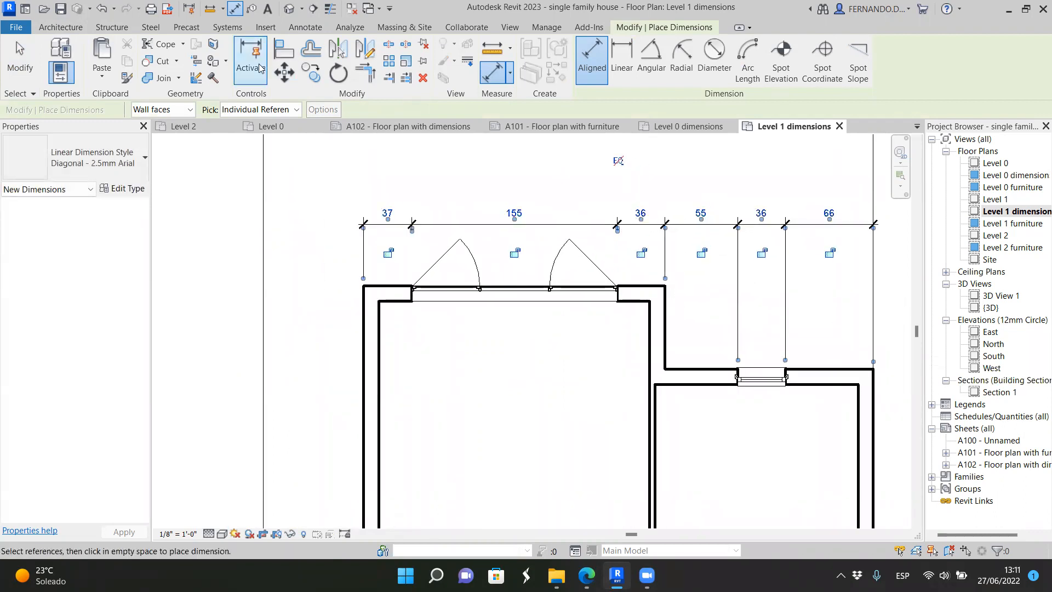
{"action": "left_click", "coordinate": [232, 193]}
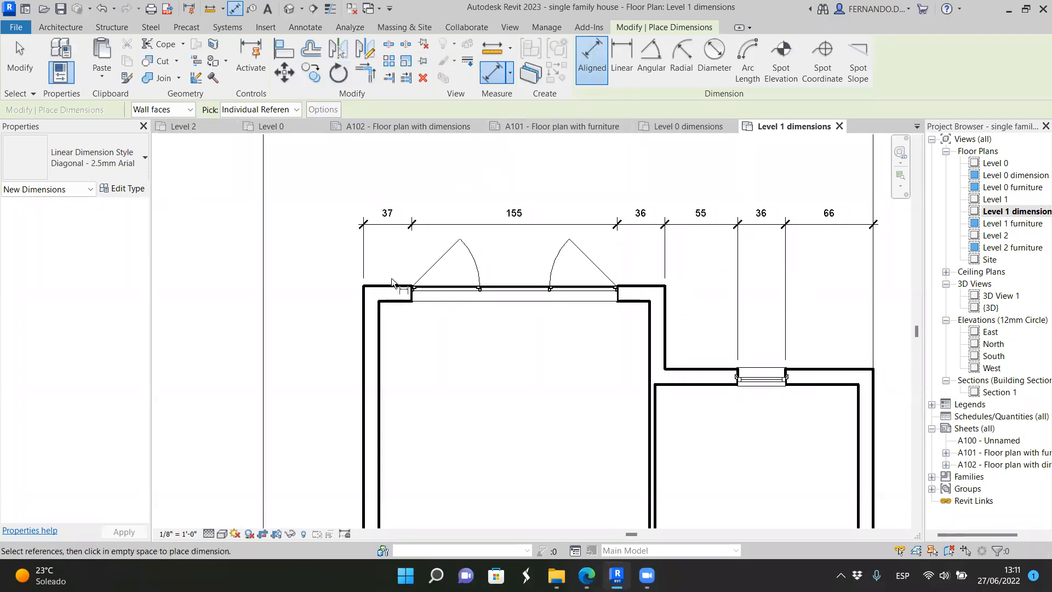
Step: Add separate dimensions above the chain for the large room's outer width and for the set-back wing's width
{"action": "left_click", "coordinate": [364, 296]}
{"action": "left_click", "coordinate": [664, 301]}
{"action": "left_click", "coordinate": [629, 170]}
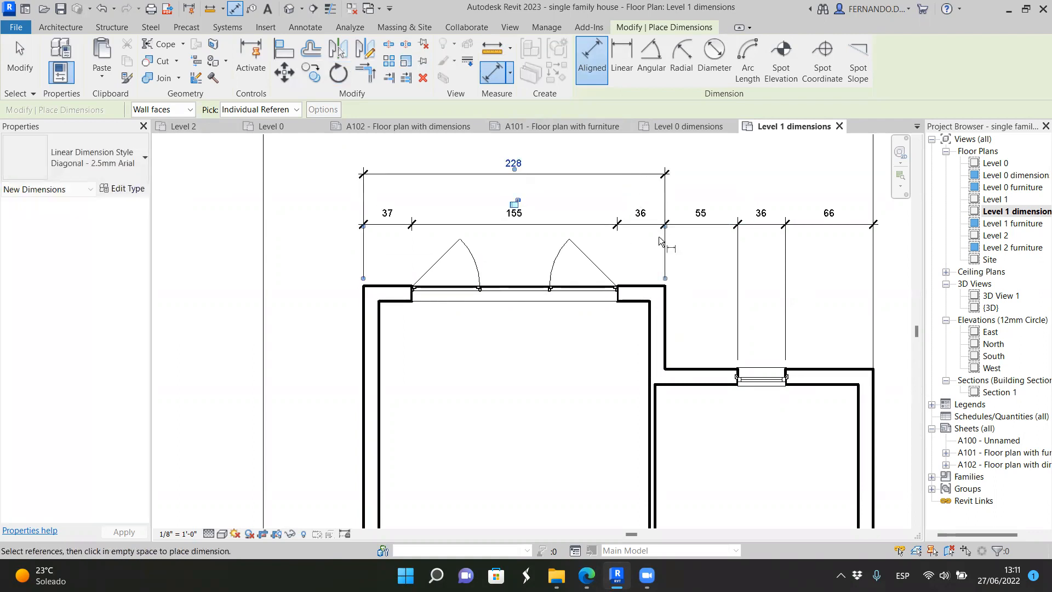
{"action": "left_click", "coordinate": [664, 322]}
{"action": "left_click", "coordinate": [876, 387]}
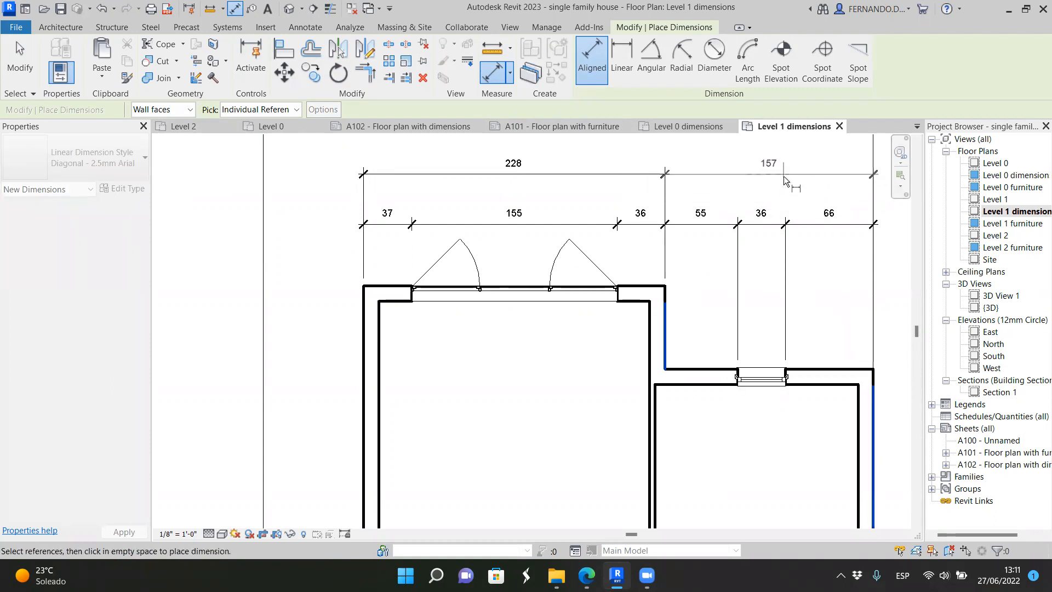
{"action": "left_click", "coordinate": [784, 176]}
Step: Dimension the overall facade width between the two outermost wall faces, placing it above the other two dimension rows
{"action": "scroll", "coordinate": [548, 350], "scroll_direction": "down", "scroll_amount": 2}
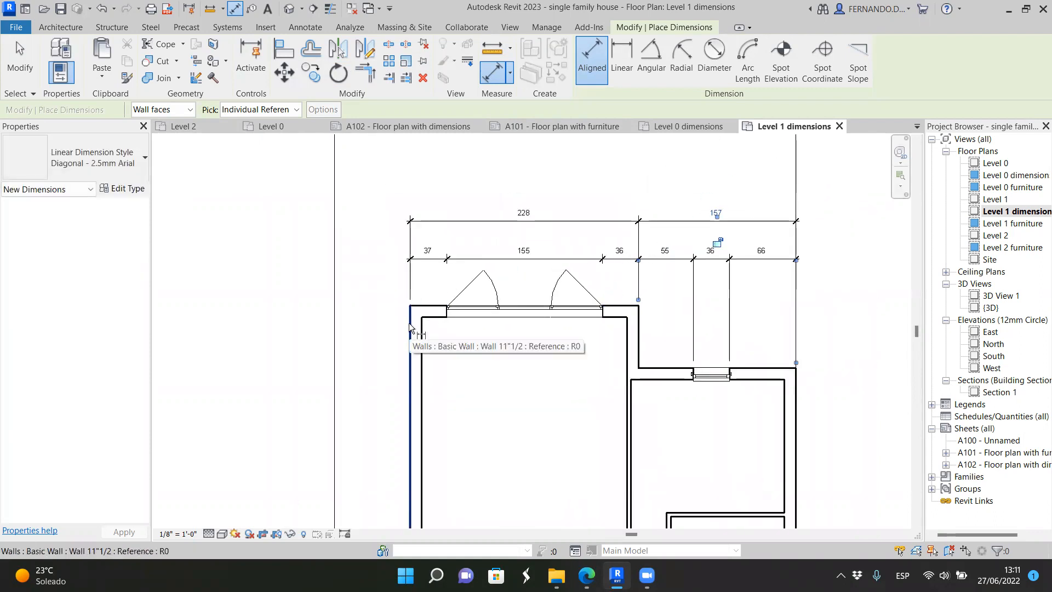
{"action": "left_click", "coordinate": [410, 319]}
{"action": "left_click", "coordinate": [795, 386]}
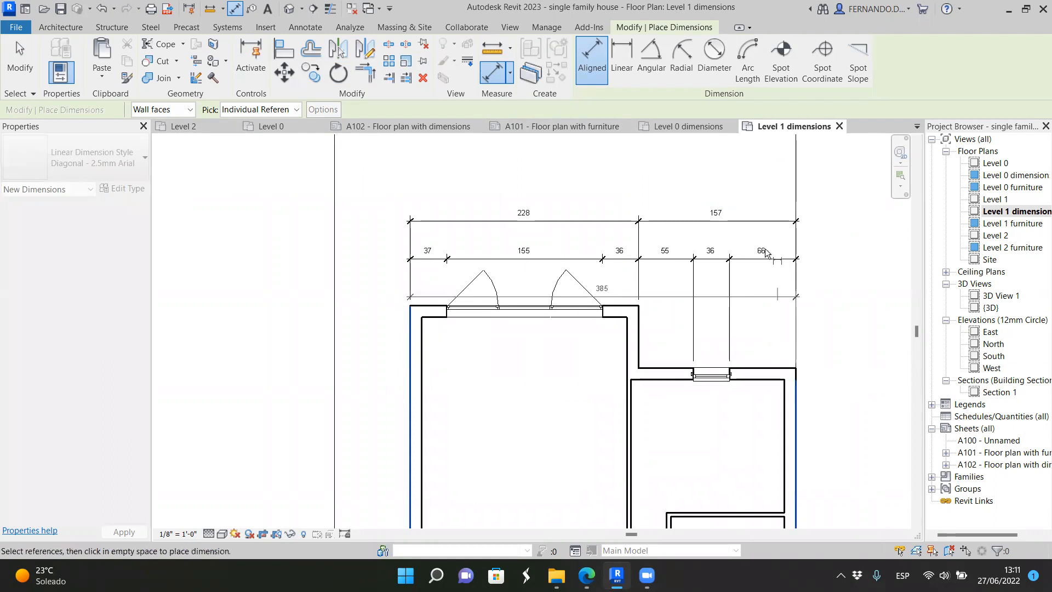
{"action": "left_click", "coordinate": [762, 186]}
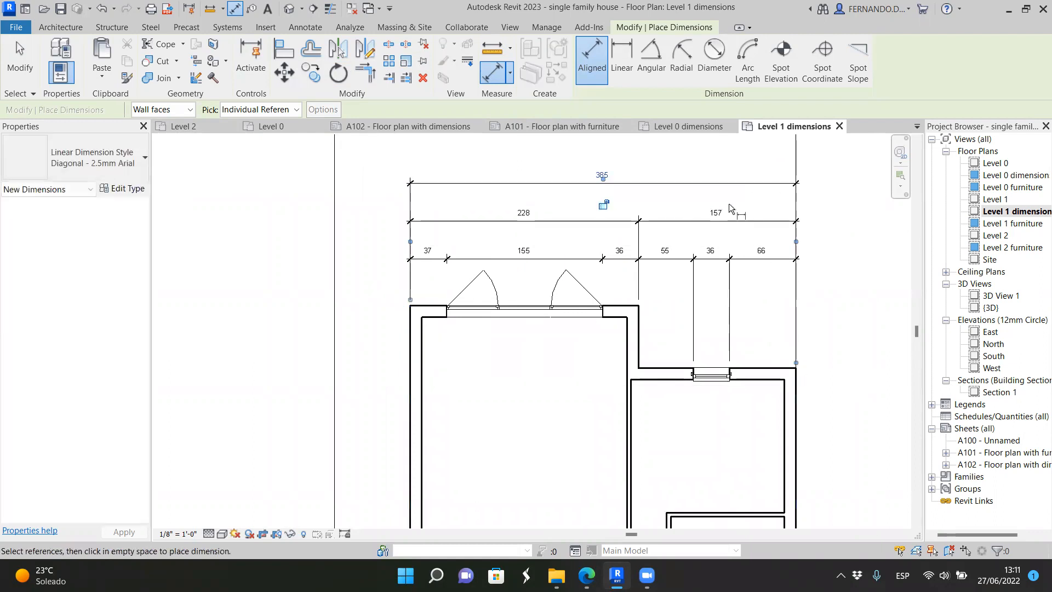
{"action": "scroll", "coordinate": [721, 208], "scroll_direction": "down", "scroll_amount": 2}
{"action": "left_click", "coordinate": [718, 214]}
Step: Place a vertical dimension chain inside the wing near its outer wall, from the upper wall through both partitions' faces to the lower wall
{"action": "scroll", "coordinate": [640, 199], "scroll_direction": "up", "scroll_amount": 2}
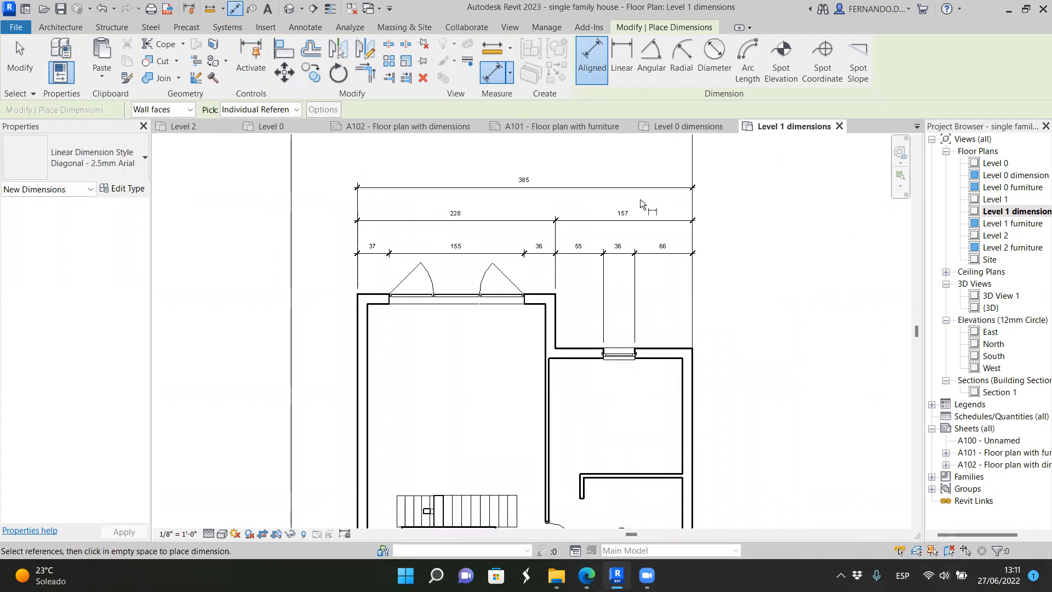
{"action": "scroll", "coordinate": [640, 198], "scroll_direction": "down", "scroll_amount": 2}
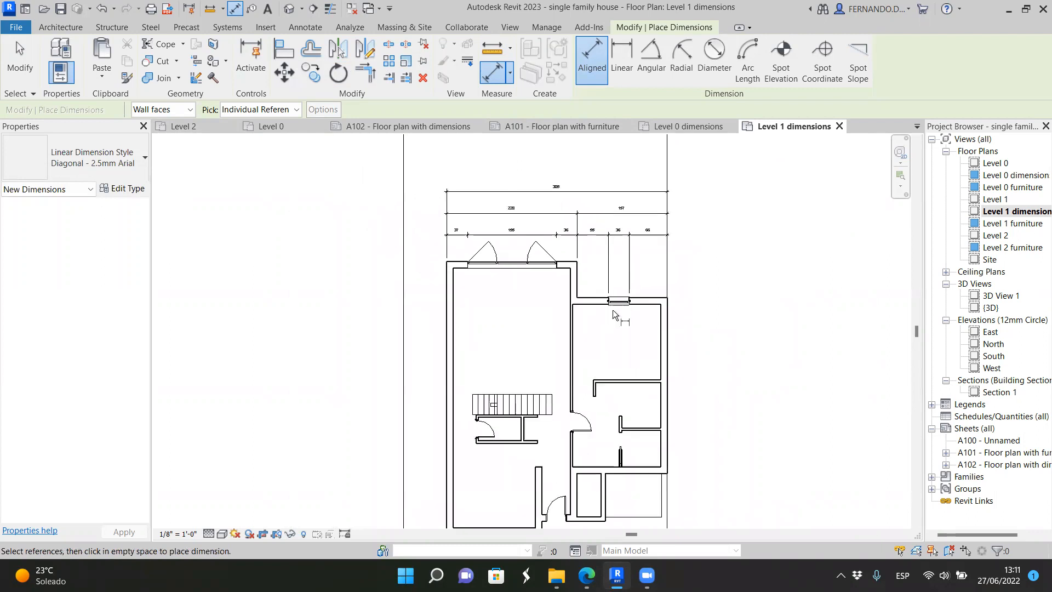
{"action": "scroll", "coordinate": [633, 370], "scroll_direction": "up", "scroll_amount": 2}
{"action": "scroll", "coordinate": [662, 272], "scroll_direction": "up", "scroll_amount": 1}
{"action": "left_click", "coordinate": [655, 229]}
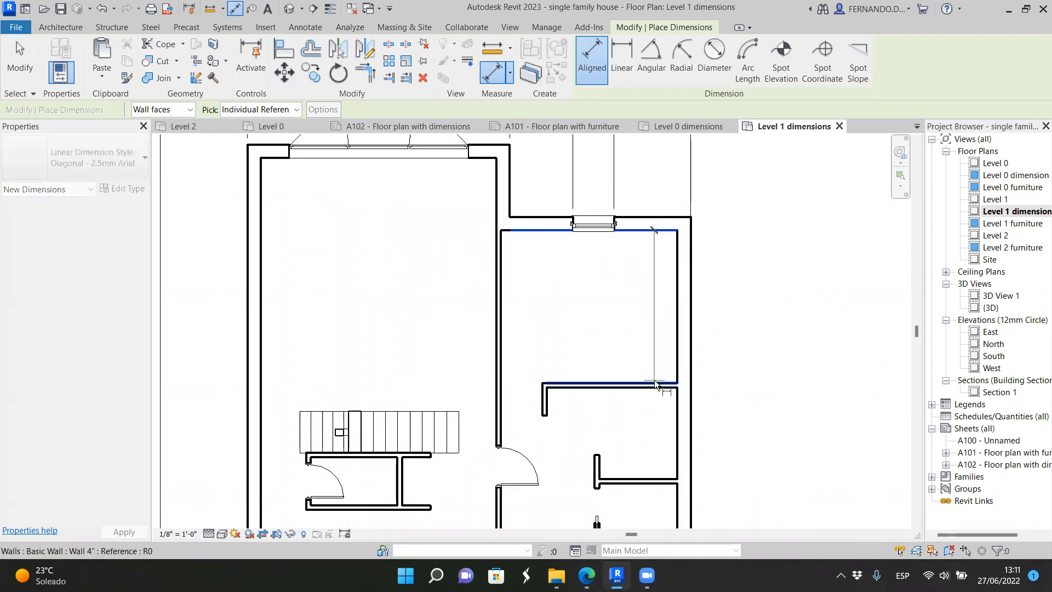
{"action": "left_click", "coordinate": [654, 381]}
{"action": "scroll", "coordinate": [652, 379], "scroll_direction": "up", "scroll_amount": 1}
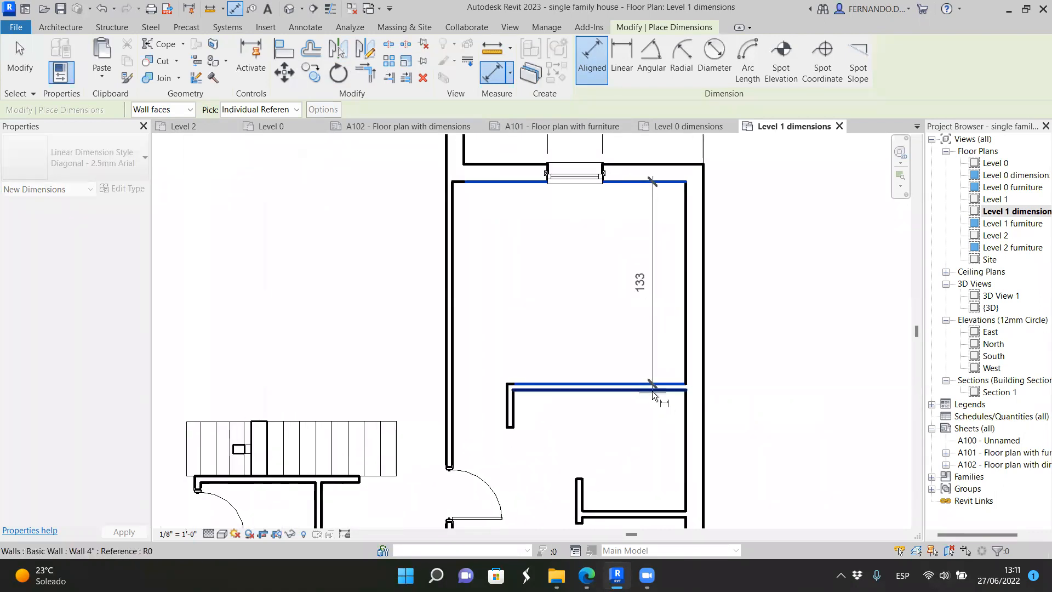
{"action": "scroll", "coordinate": [647, 374], "scroll_direction": "down", "scroll_amount": 1}
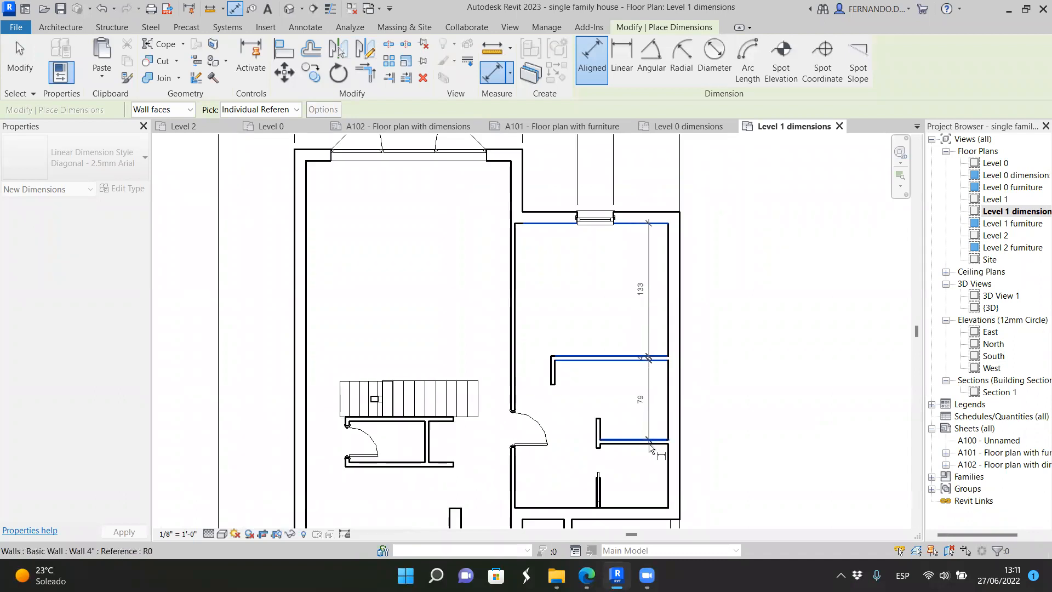
{"action": "left_click", "coordinate": [649, 454]}
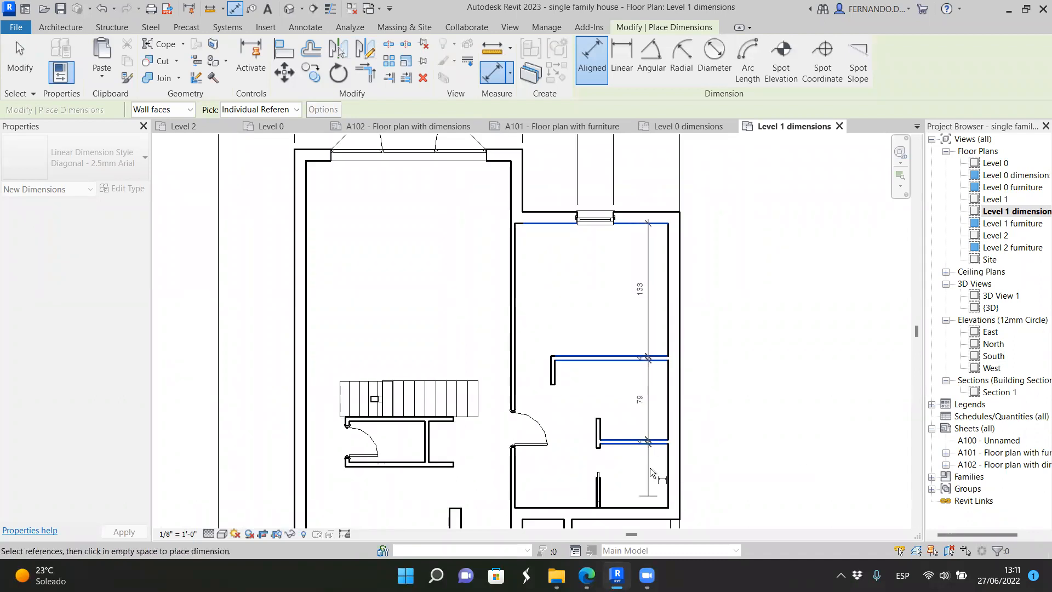
{"action": "left_click", "coordinate": [652, 473]}
{"action": "scroll", "coordinate": [640, 281], "scroll_direction": "down", "scroll_amount": 2}
{"action": "scroll", "coordinate": [634, 403], "scroll_direction": "up", "scroll_amount": 1}
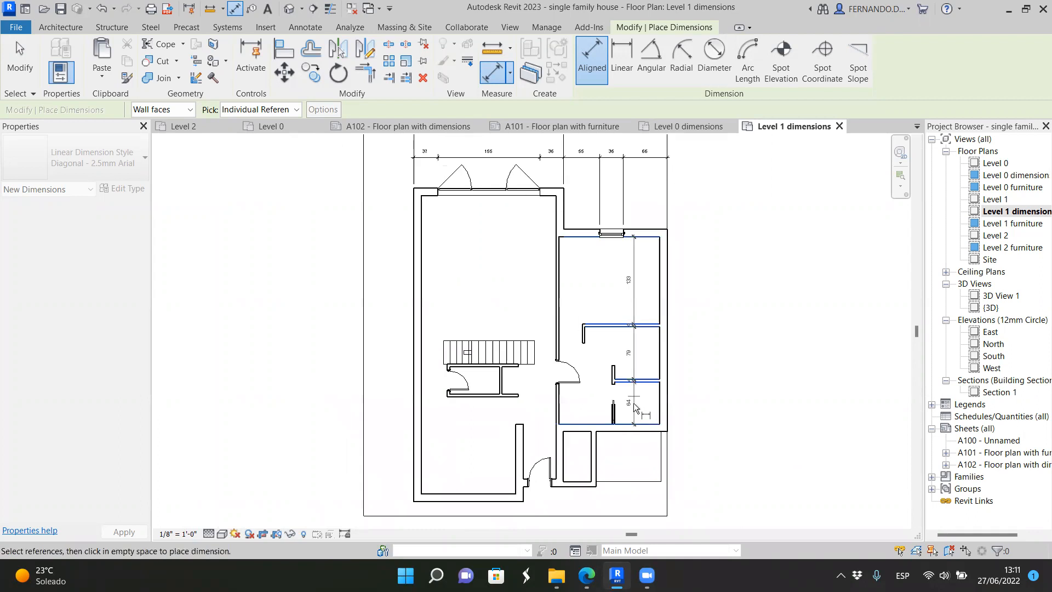
{"action": "left_click", "coordinate": [652, 406]}
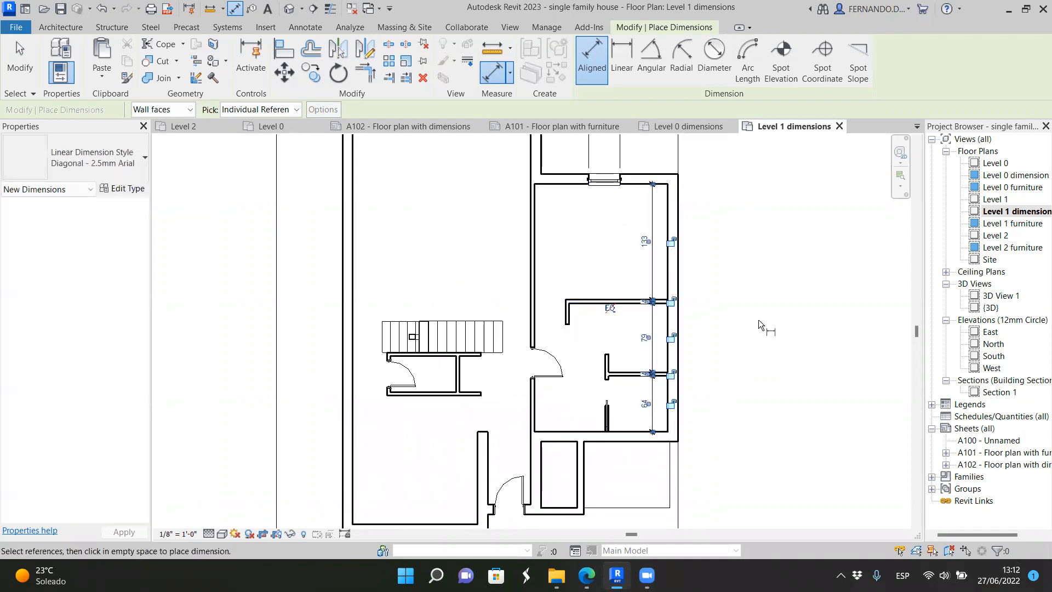
Step: Place a horizontal dimension chain inside the wing's upper room, from one side wall through both window edges to the opposite wall
{"action": "scroll", "coordinate": [679, 197], "scroll_direction": "up", "scroll_amount": 2}
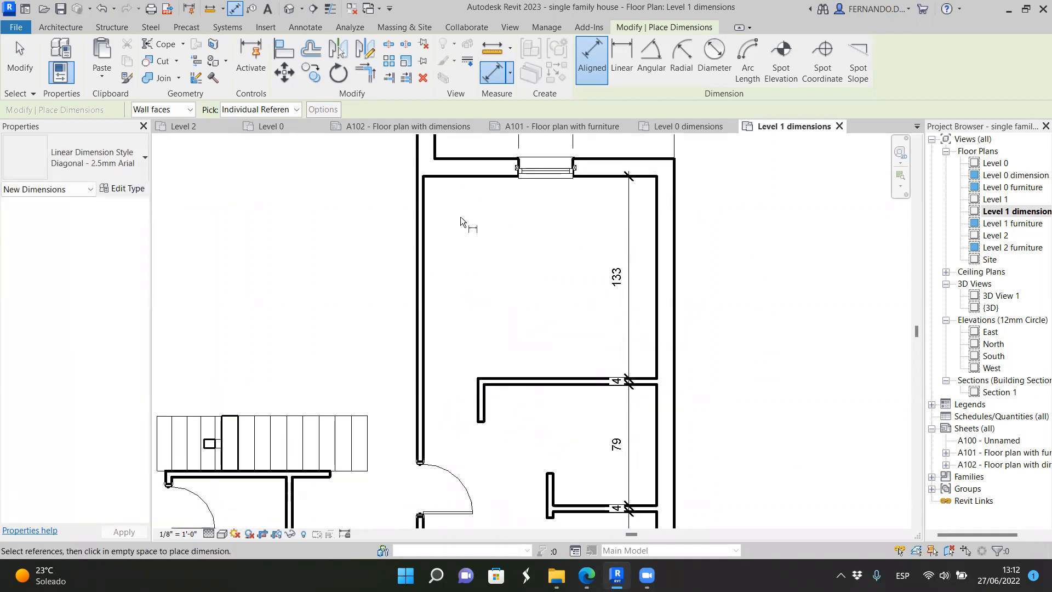
{"action": "left_click", "coordinate": [425, 185]}
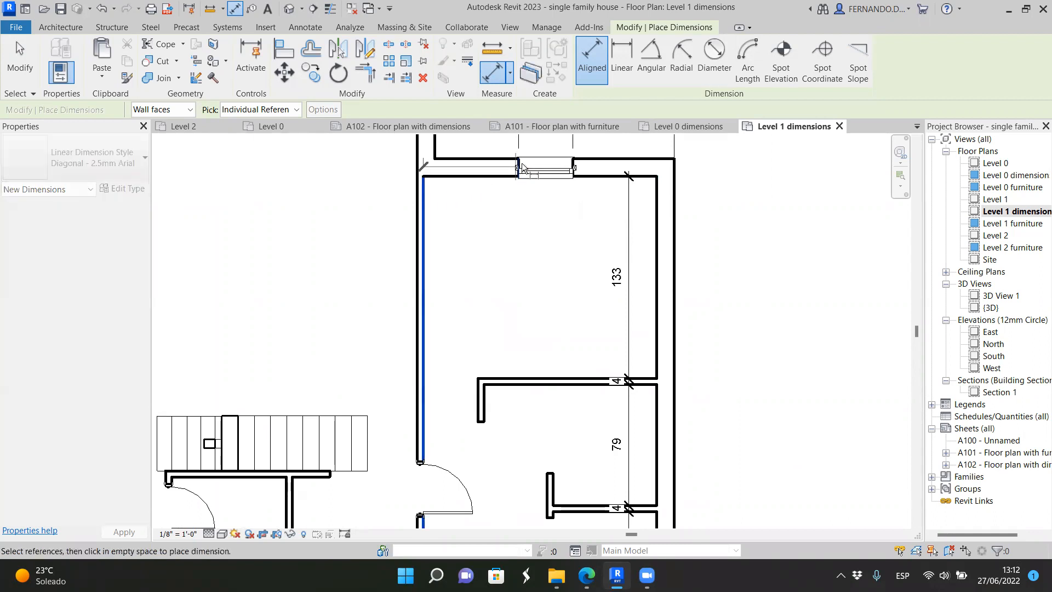
{"action": "scroll", "coordinate": [521, 176], "scroll_direction": "up", "scroll_amount": 2}
{"action": "left_click", "coordinate": [514, 180]}
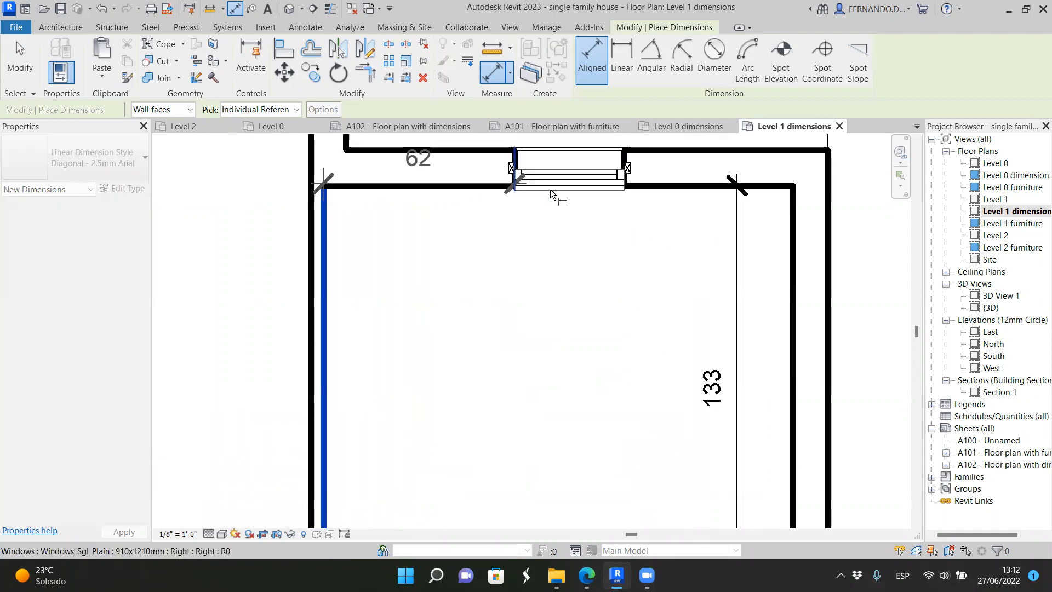
{"action": "left_click", "coordinate": [627, 183]}
{"action": "left_click", "coordinate": [791, 208]}
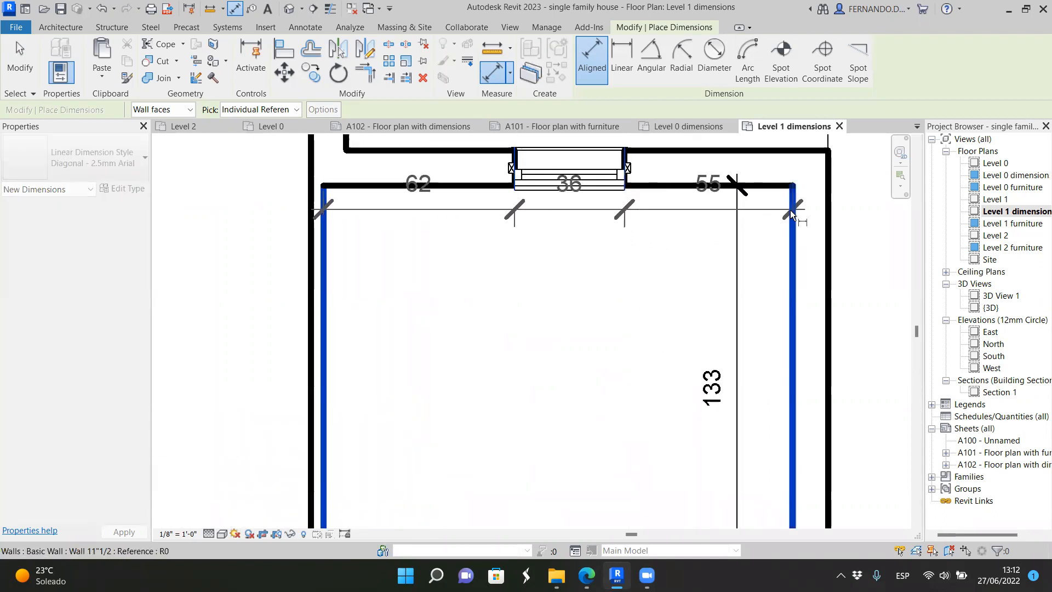
{"action": "left_click", "coordinate": [719, 254]}
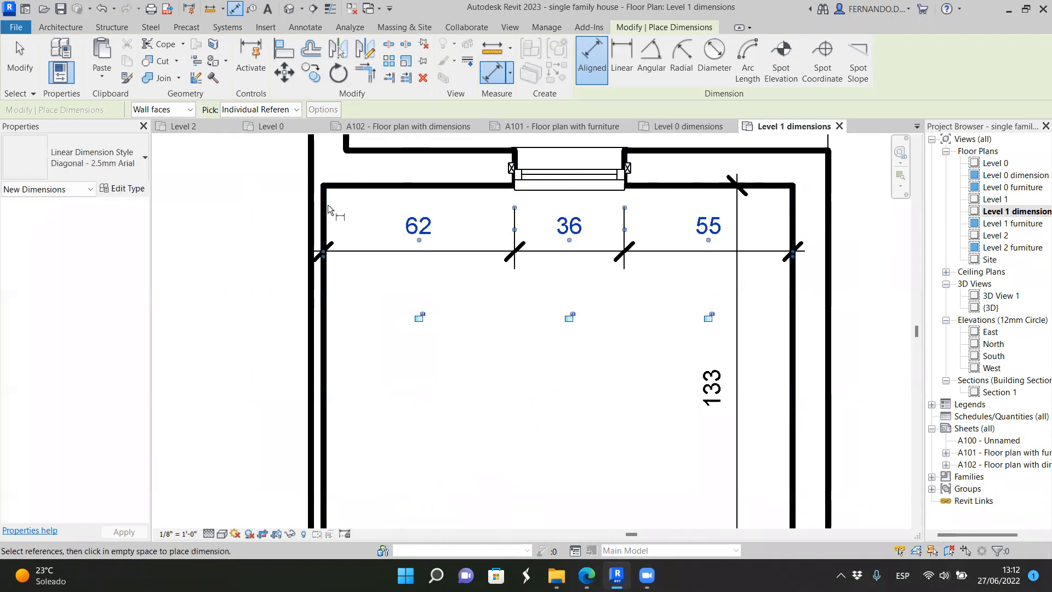
Step: Dimension the upper room's full inner width, placing it below the window dimension chain
{"action": "left_click", "coordinate": [327, 205]}
{"action": "left_click", "coordinate": [791, 209]}
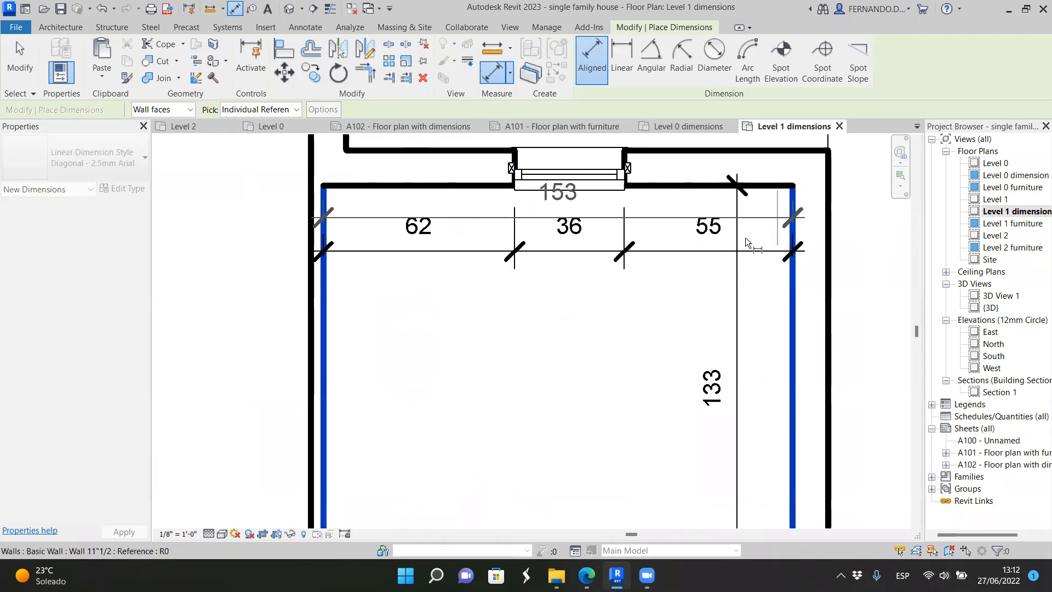
{"action": "left_click", "coordinate": [692, 302]}
Step: Place a dimension chain above the upper partition, from the wing's inner wall to the partition's end face and on to the outer wall
{"action": "scroll", "coordinate": [575, 198], "scroll_direction": "down", "scroll_amount": 2}
{"action": "scroll", "coordinate": [574, 196], "scroll_direction": "down", "scroll_amount": 1}
{"action": "scroll", "coordinate": [593, 409], "scroll_direction": "up", "scroll_amount": 2}
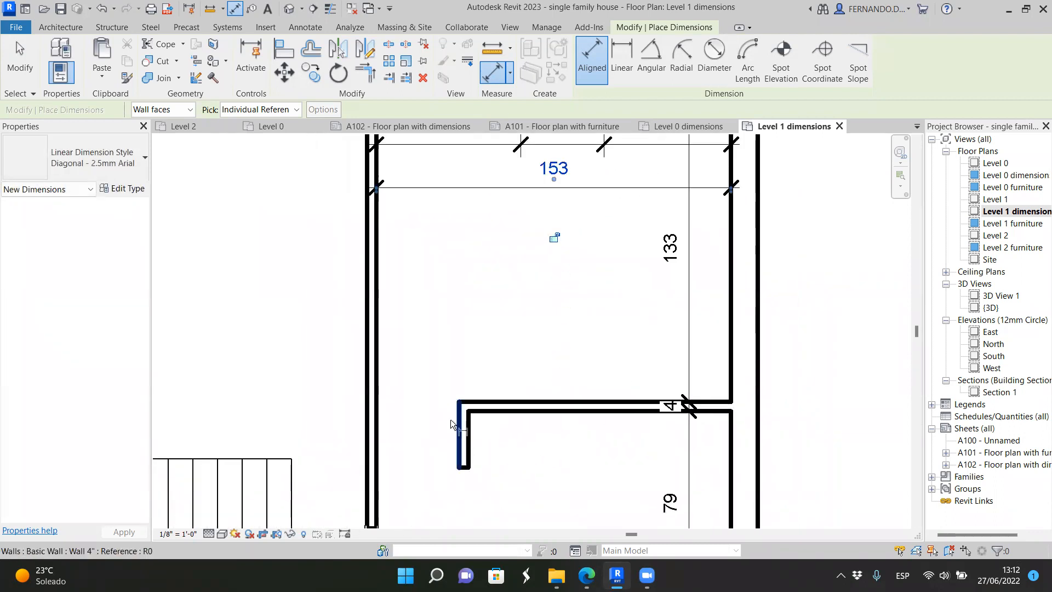
{"action": "left_click", "coordinate": [376, 418]}
{"action": "left_click", "coordinate": [455, 420]}
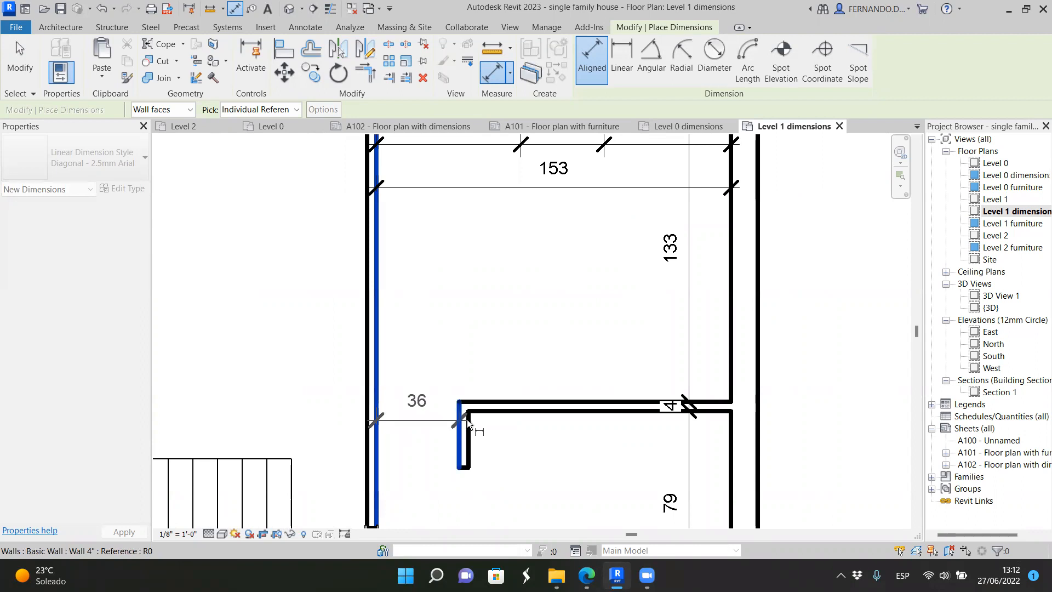
{"action": "left_click", "coordinate": [727, 389]}
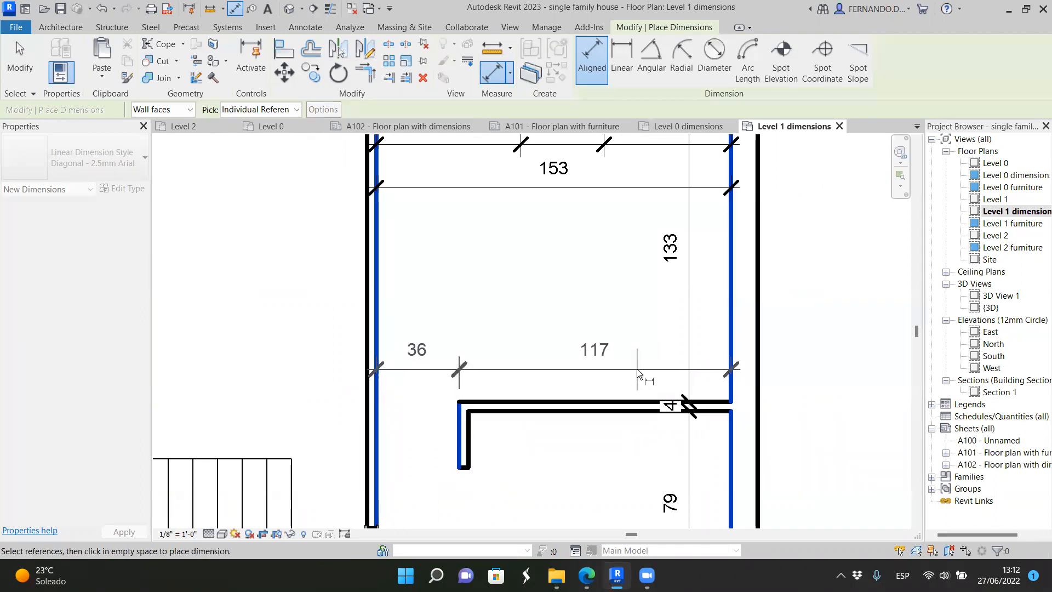
{"action": "left_click", "coordinate": [637, 369]}
Step: Start a vertical dimension chain along the wing's inner wall, from the upper wall through both door edges to the lower wall's inner face
{"action": "scroll", "coordinate": [637, 367], "scroll_direction": "down", "scroll_amount": 2}
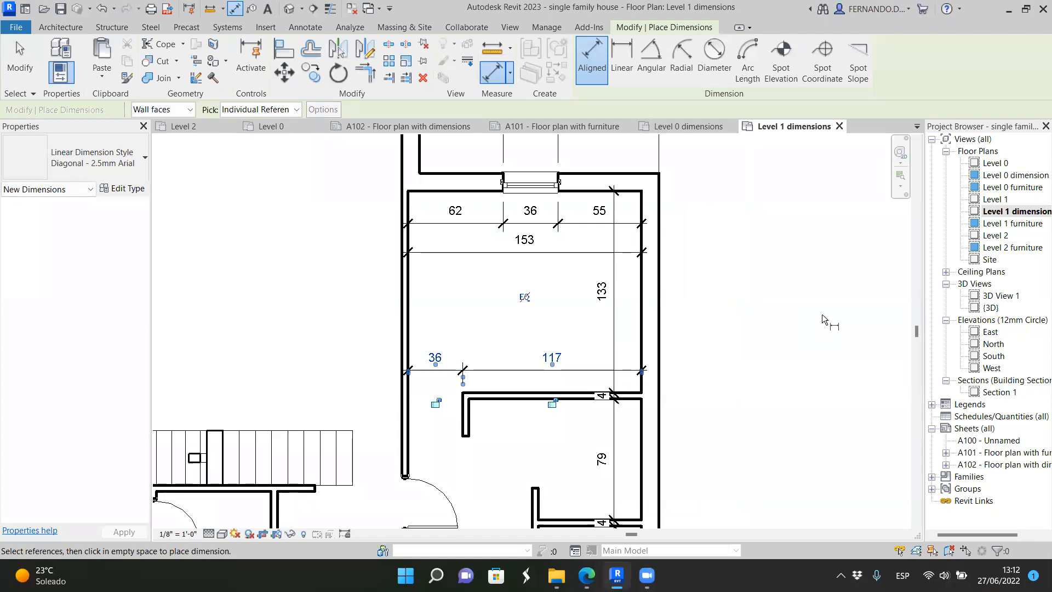
{"action": "scroll", "coordinate": [712, 247], "scroll_direction": "down", "scroll_amount": 3}
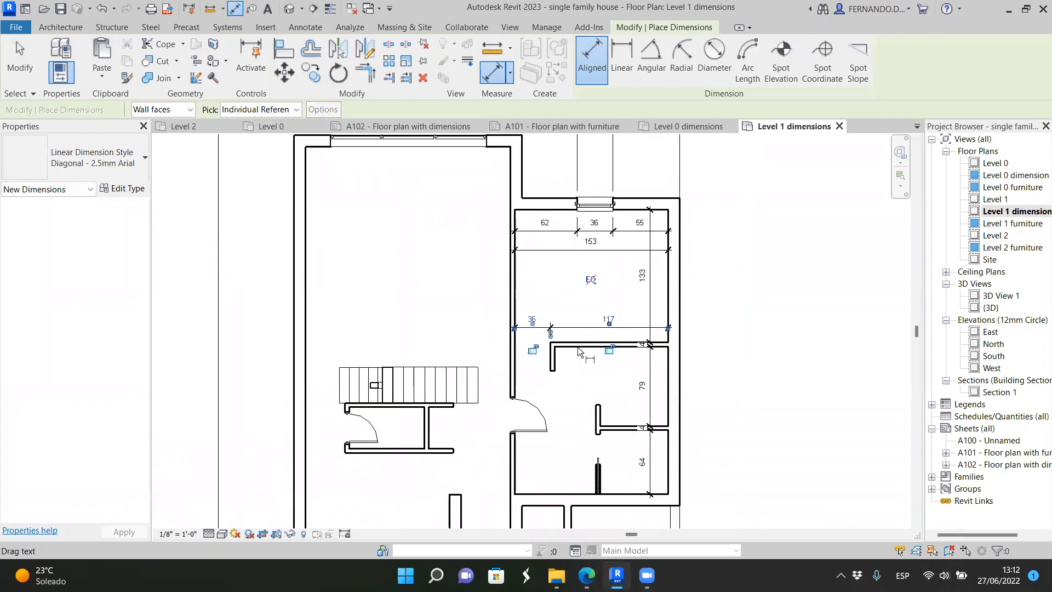
{"action": "scroll", "coordinate": [554, 260], "scroll_direction": "up", "scroll_amount": 3}
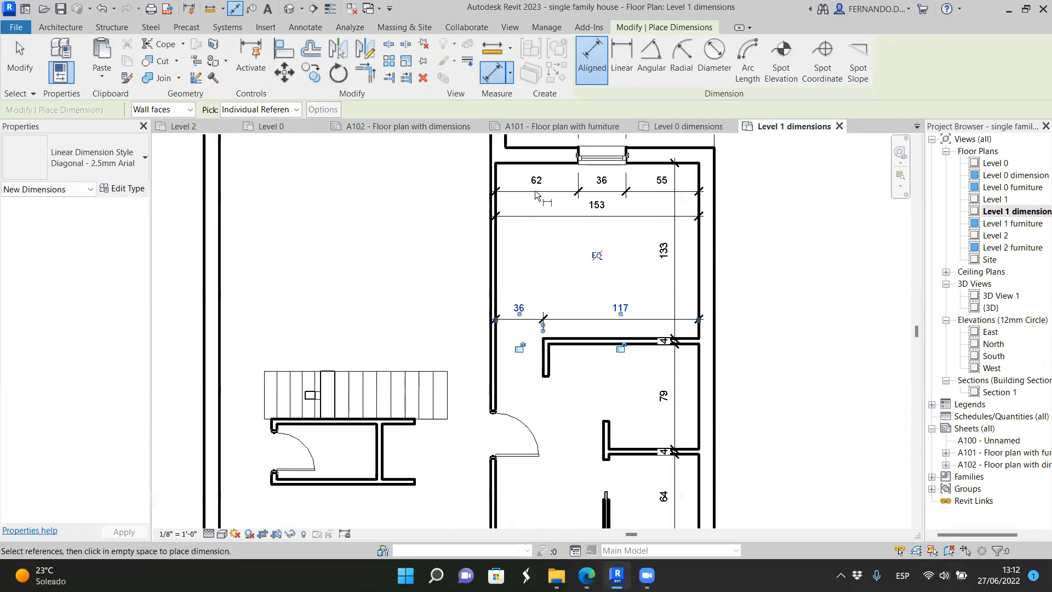
{"action": "left_click", "coordinate": [506, 164]}
{"action": "scroll", "coordinate": [493, 411], "scroll_direction": "up", "scroll_amount": 3}
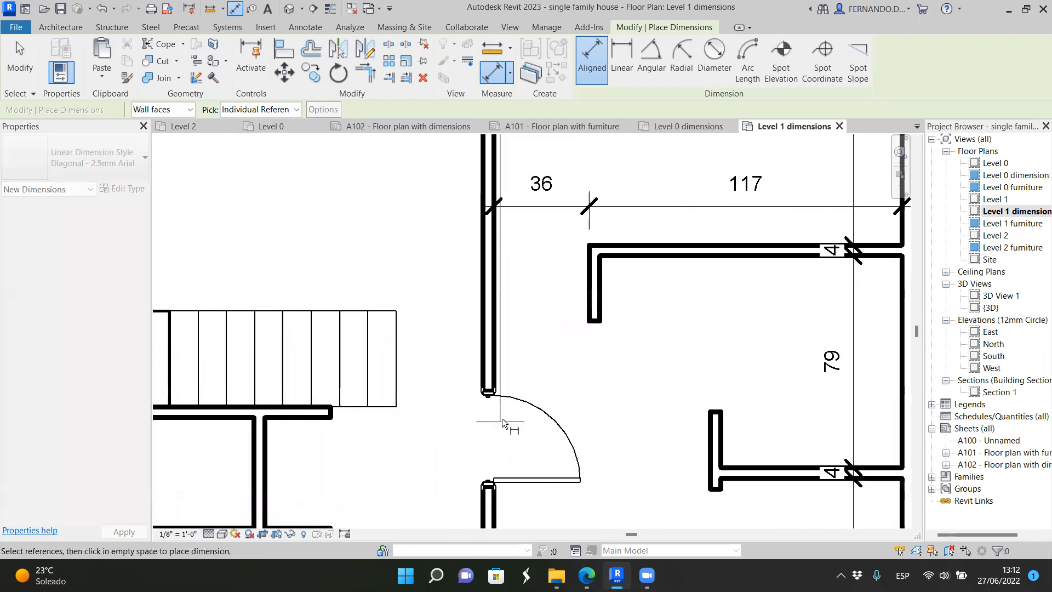
{"action": "left_click", "coordinate": [490, 390]}
{"action": "left_click", "coordinate": [489, 482]}
{"action": "scroll", "coordinate": [515, 329], "scroll_direction": "down", "scroll_amount": 2}
{"action": "scroll", "coordinate": [513, 372], "scroll_direction": "down", "scroll_amount": 2}
{"action": "scroll", "coordinate": [510, 420], "scroll_direction": "up", "scroll_amount": 1}
{"action": "left_click", "coordinate": [514, 442]}
Step: Continue the vertical chain through the lower wall's outer face and both faces of the small room's end wall, place it, and finish dimensioning
{"action": "scroll", "coordinate": [518, 376], "scroll_direction": "down", "scroll_amount": 3}
{"action": "scroll", "coordinate": [536, 430], "scroll_direction": "up", "scroll_amount": 2}
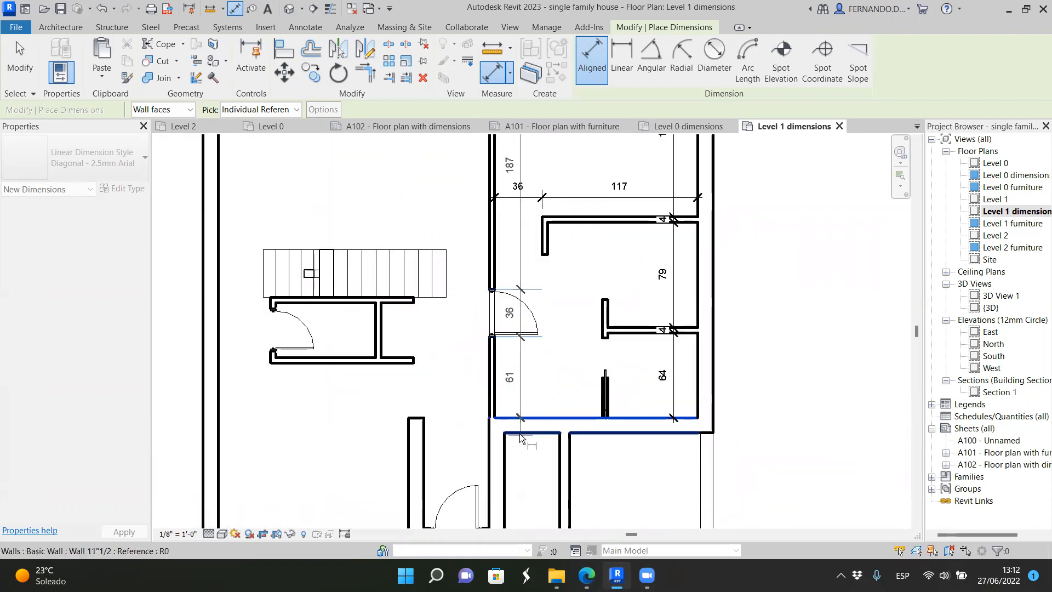
{"action": "left_click", "coordinate": [519, 436]}
{"action": "scroll", "coordinate": [523, 409], "scroll_direction": "down", "scroll_amount": 2}
{"action": "scroll", "coordinate": [522, 468], "scroll_direction": "up", "scroll_amount": 2}
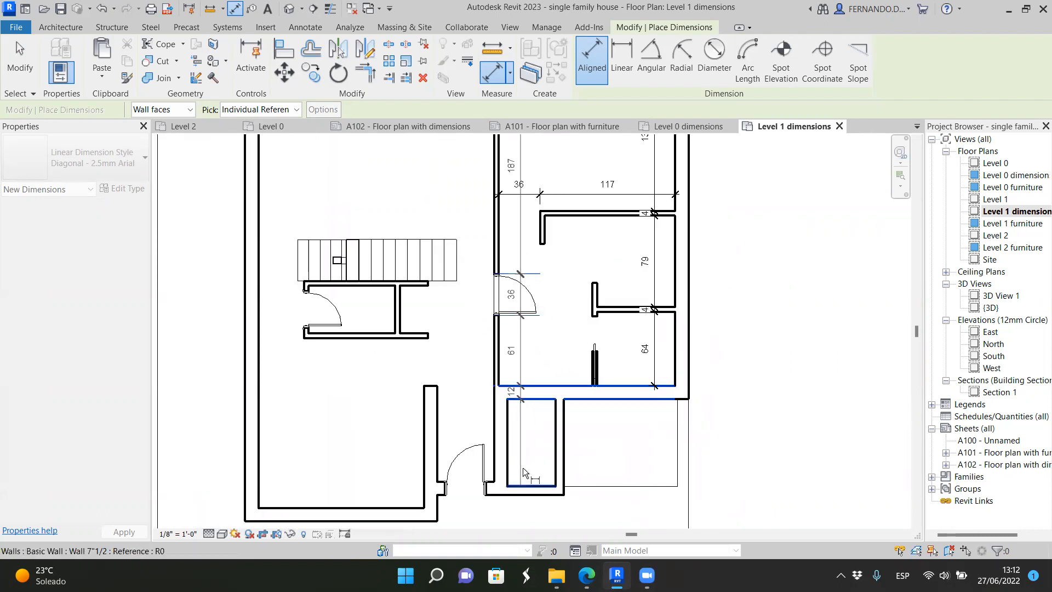
{"action": "left_click", "coordinate": [523, 468]}
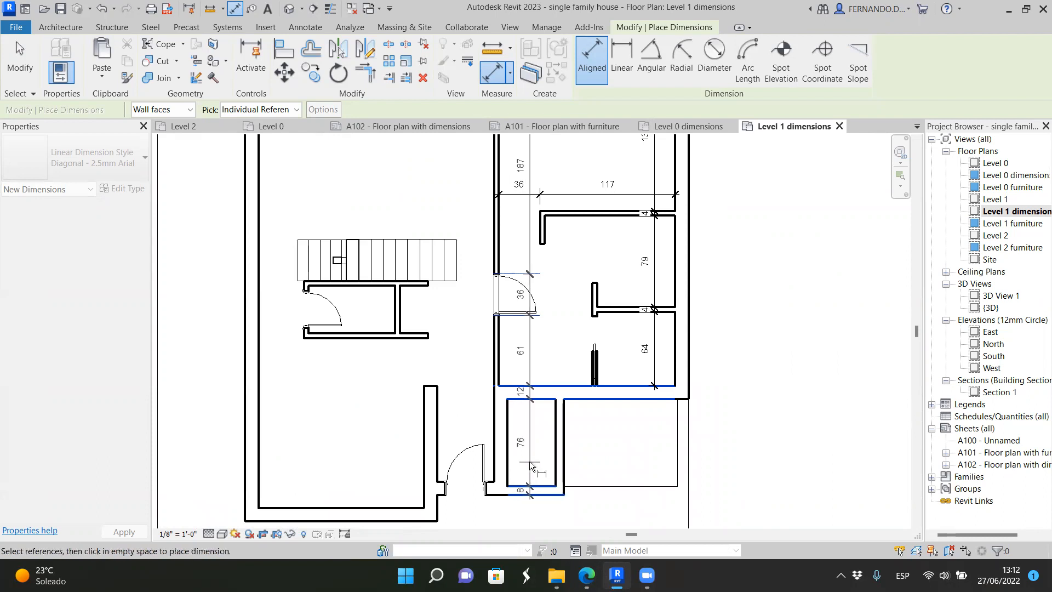
{"action": "left_click", "coordinate": [527, 459]}
{"action": "scroll", "coordinate": [507, 459], "scroll_direction": "down", "scroll_amount": 2}
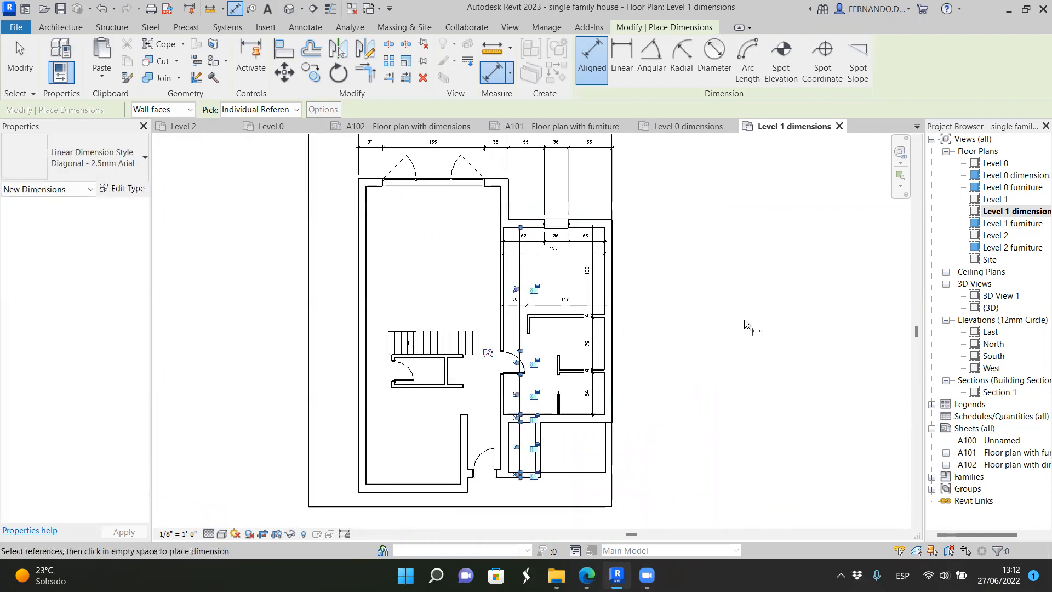
{"action": "key", "text": "Escape"}
{"action": "key", "text": "Escape"}
Step: Examine the dimension chains around the wing's window, door and partitions
{"action": "scroll", "coordinate": [554, 331], "scroll_direction": "up", "scroll_amount": 4}
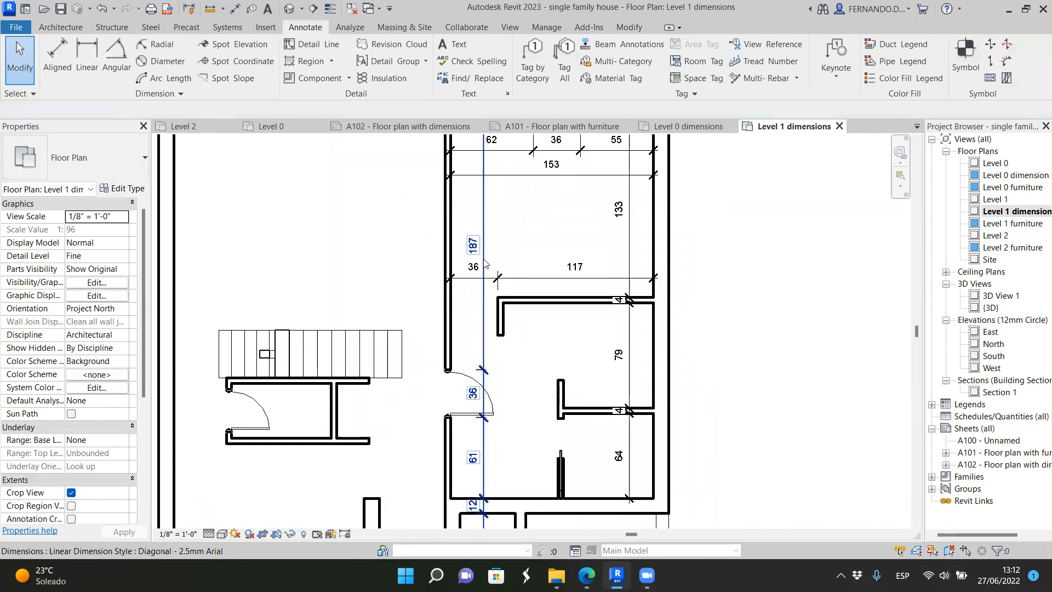
{"action": "scroll", "coordinate": [584, 301], "scroll_direction": "down", "scroll_amount": 2}
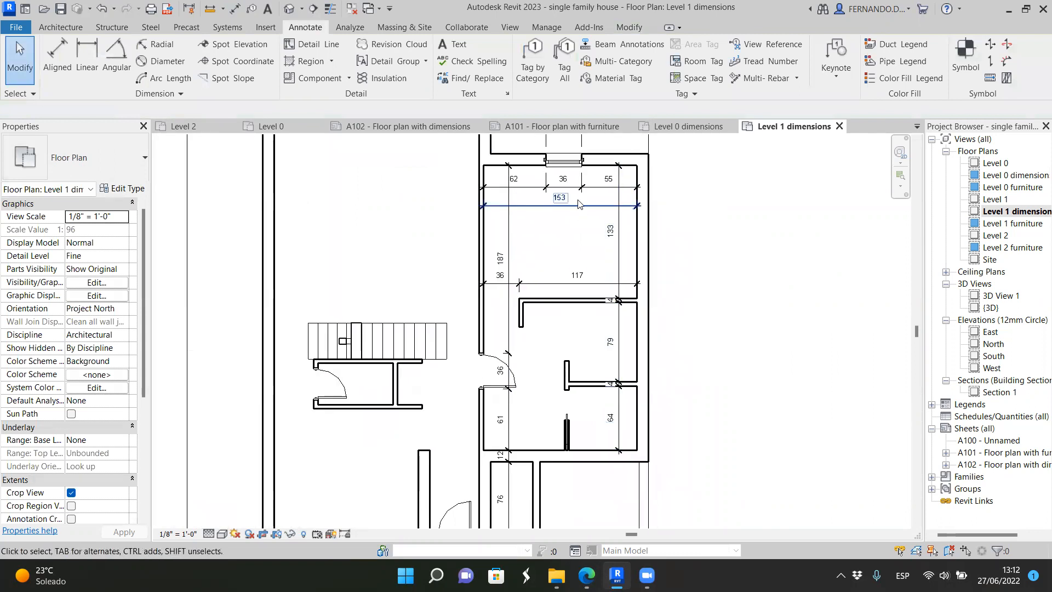
{"action": "scroll", "coordinate": [591, 374], "scroll_direction": "up", "scroll_amount": 4}
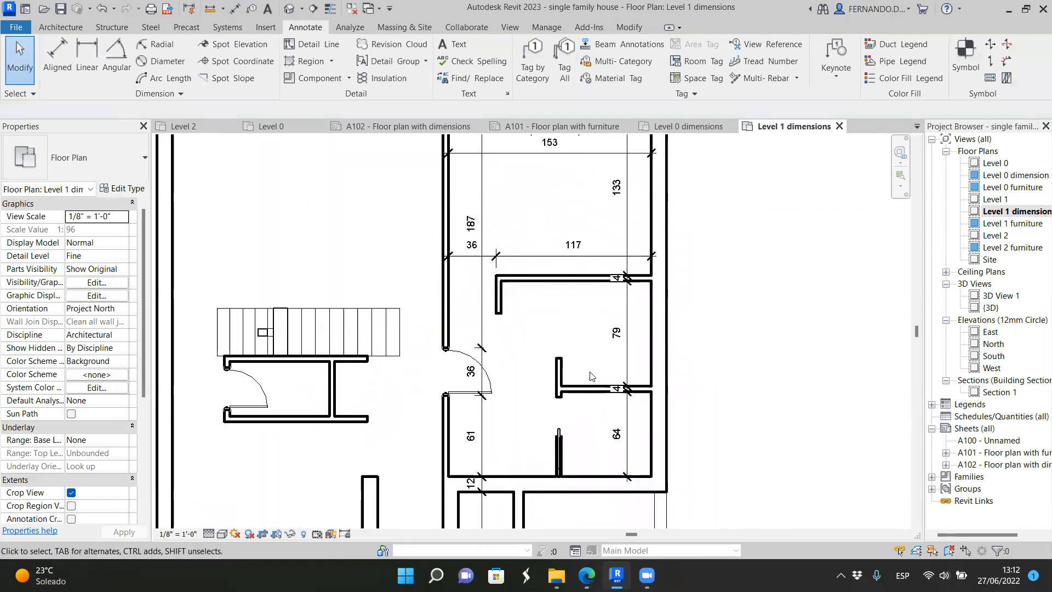
{"action": "scroll", "coordinate": [590, 374], "scroll_direction": "down", "scroll_amount": 6}
{"action": "scroll", "coordinate": [560, 246], "scroll_direction": "up", "scroll_amount": 5}
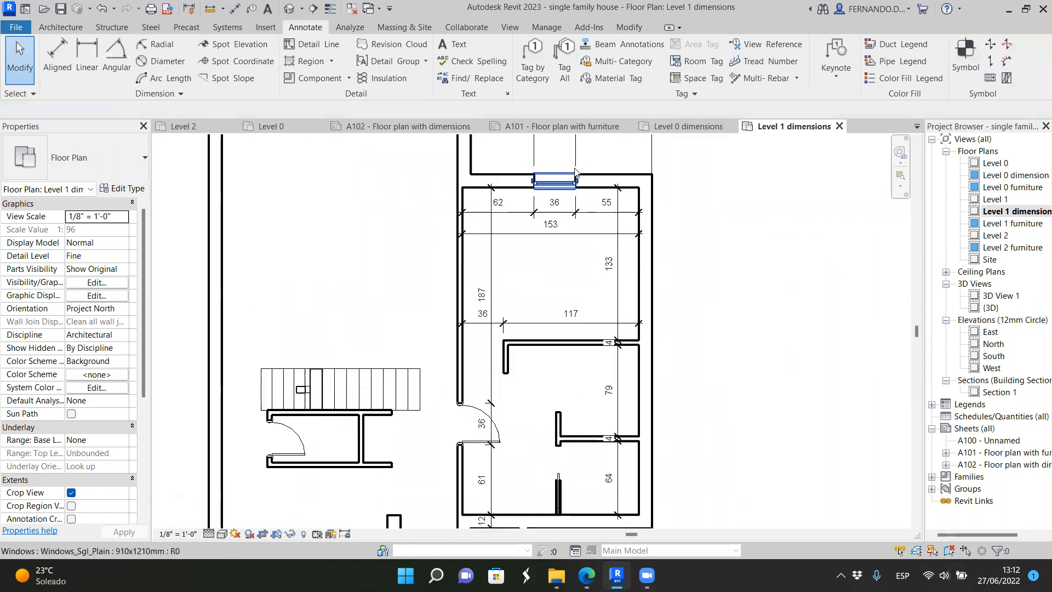
{"action": "scroll", "coordinate": [573, 311], "scroll_direction": "down", "scroll_amount": 3}
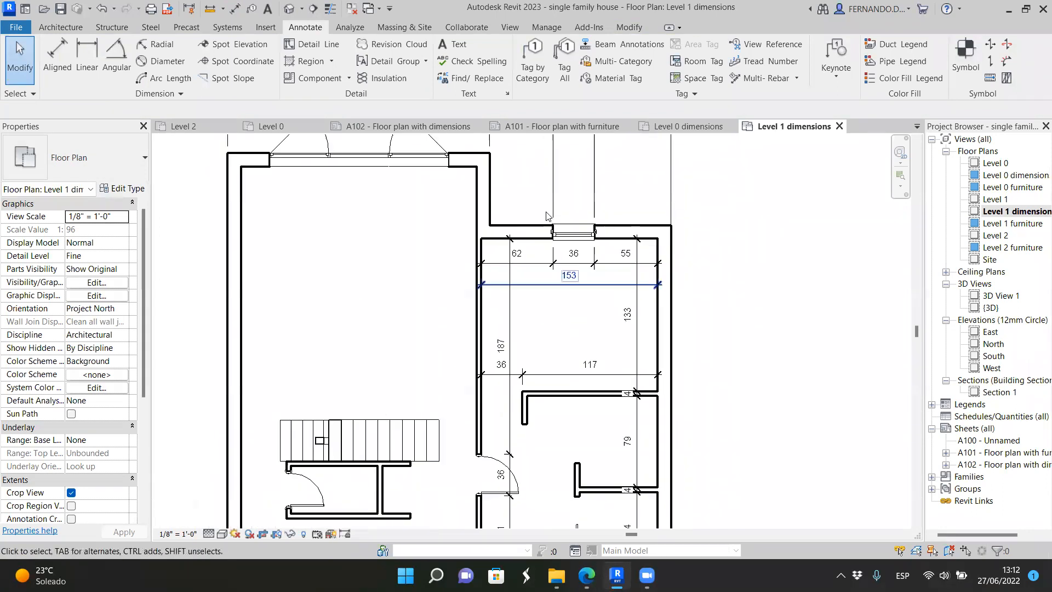
Step: Check the dimensions along the wing's window wall and around the upper partition's short return near the door
{"action": "scroll", "coordinate": [454, 244], "scroll_direction": "up", "scroll_amount": 3}
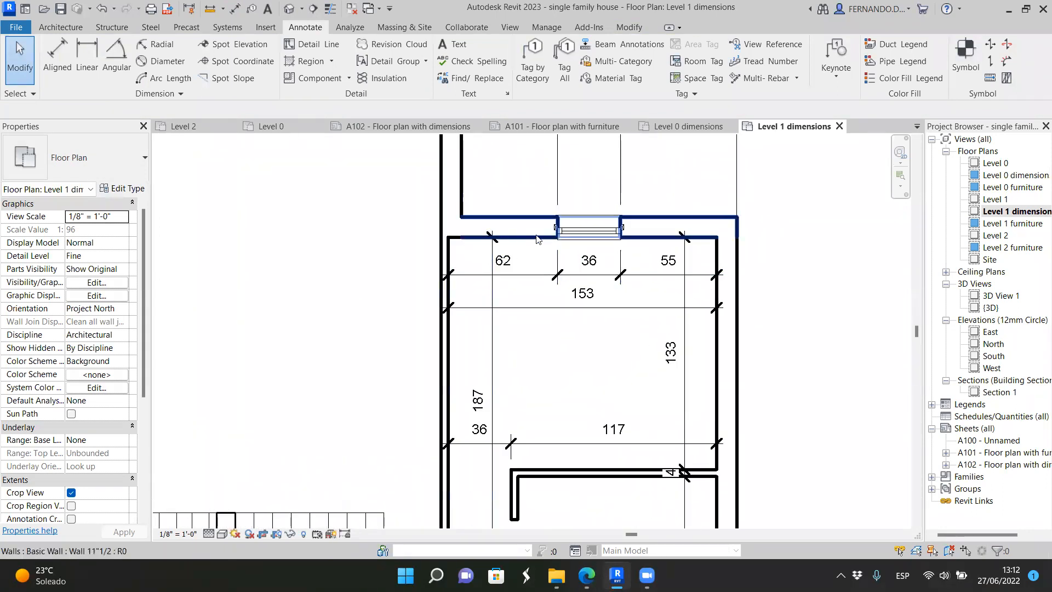
{"action": "scroll", "coordinate": [618, 236], "scroll_direction": "up", "scroll_amount": 2}
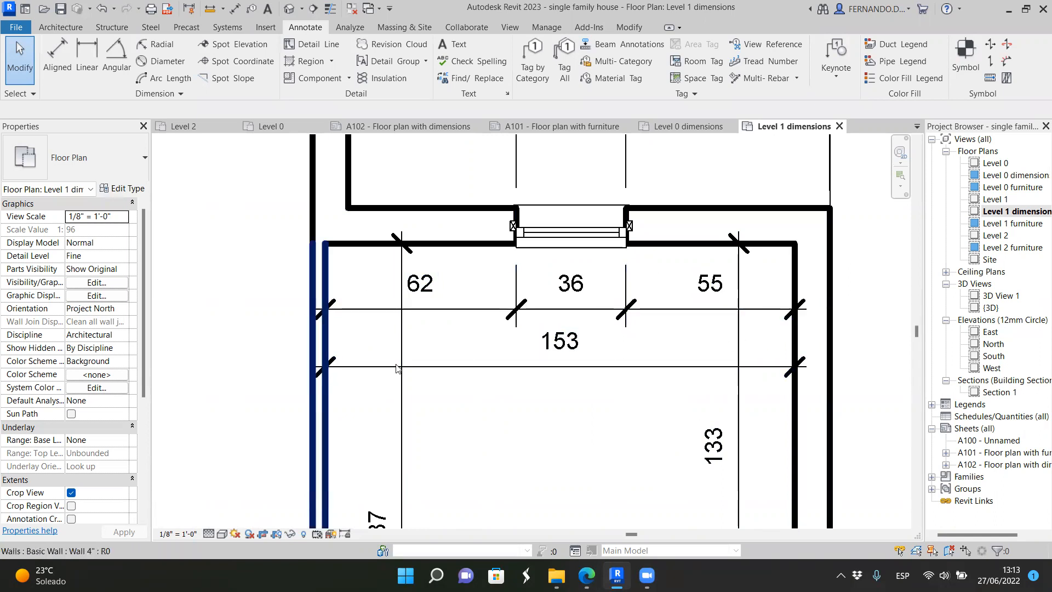
{"action": "scroll", "coordinate": [787, 359], "scroll_direction": "down", "scroll_amount": 2}
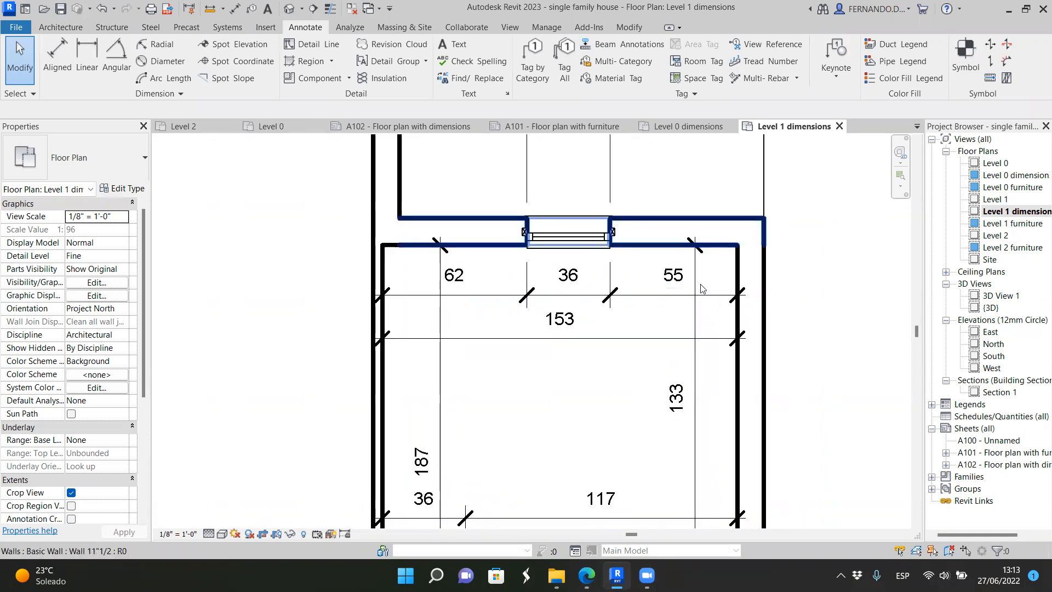
{"action": "scroll", "coordinate": [691, 409], "scroll_direction": "down", "scroll_amount": 2}
{"action": "scroll", "coordinate": [691, 410], "scroll_direction": "up", "scroll_amount": 1}
{"action": "scroll", "coordinate": [694, 456], "scroll_direction": "down", "scroll_amount": 2}
{"action": "scroll", "coordinate": [693, 457], "scroll_direction": "up", "scroll_amount": 2}
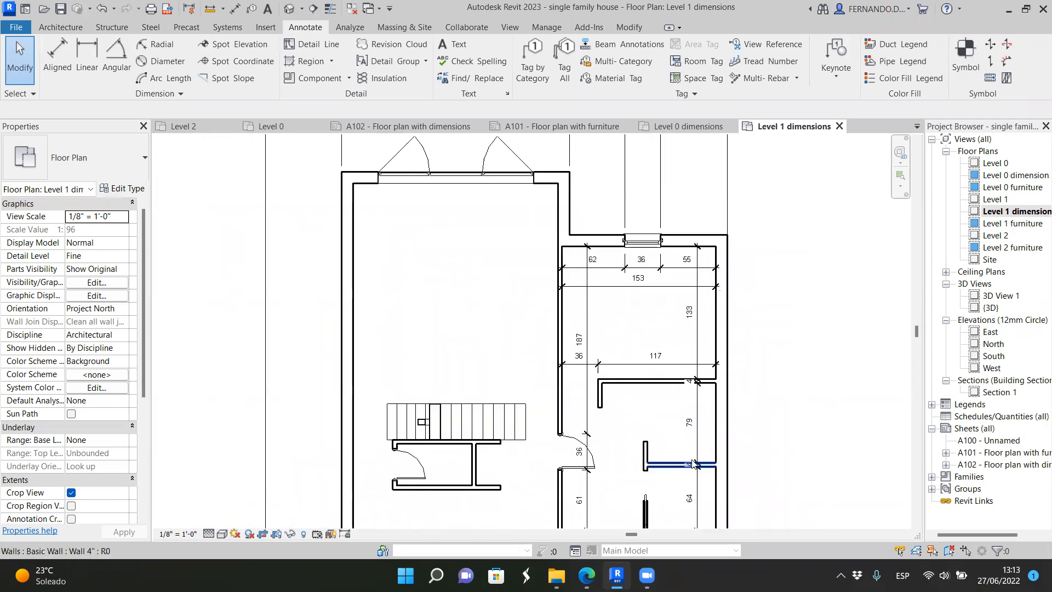
{"action": "scroll", "coordinate": [584, 423], "scroll_direction": "up", "scroll_amount": 1}
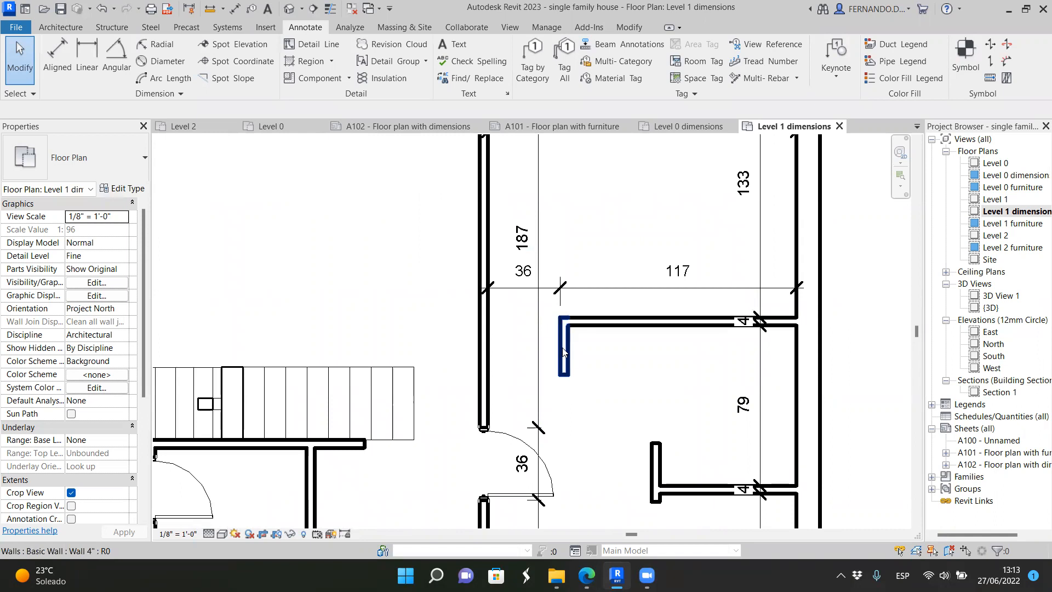
{"action": "scroll", "coordinate": [546, 406], "scroll_direction": "down", "scroll_amount": 1}
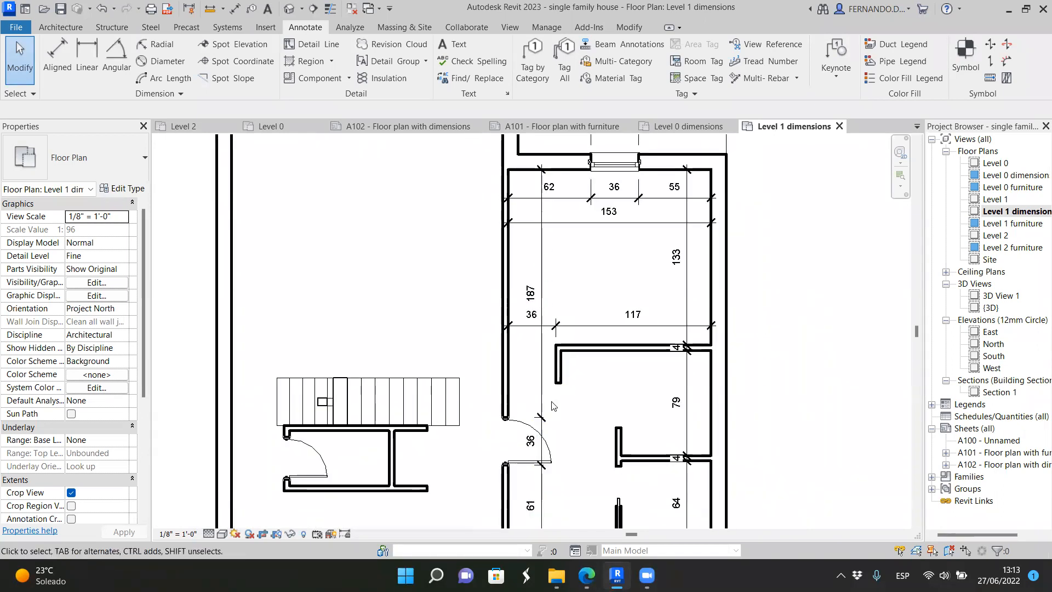
{"action": "scroll", "coordinate": [733, 382], "scroll_direction": "up", "scroll_amount": 1}
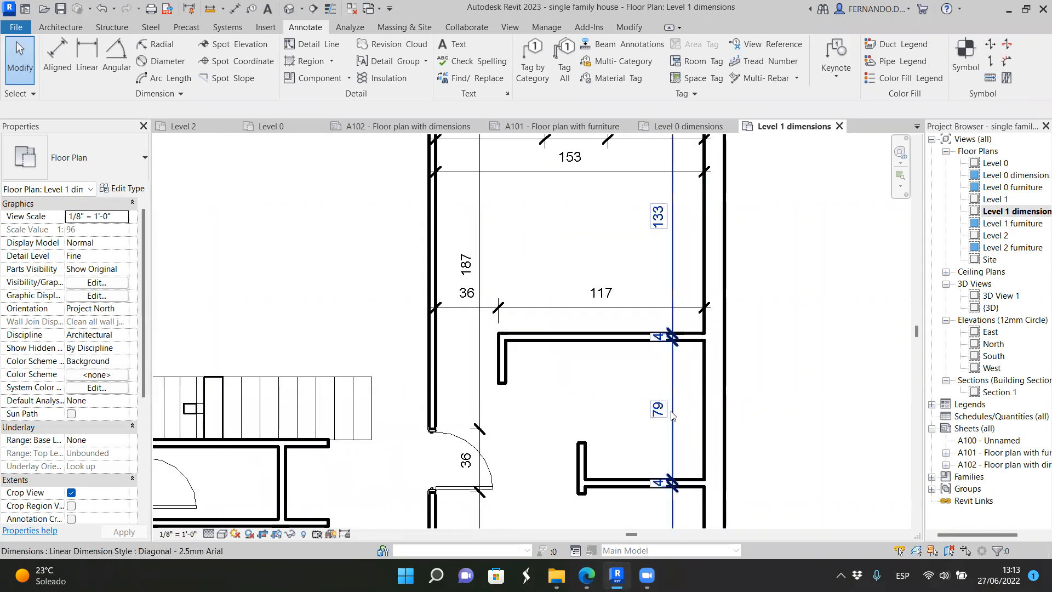
{"action": "scroll", "coordinate": [474, 358], "scroll_direction": "up", "scroll_amount": 1}
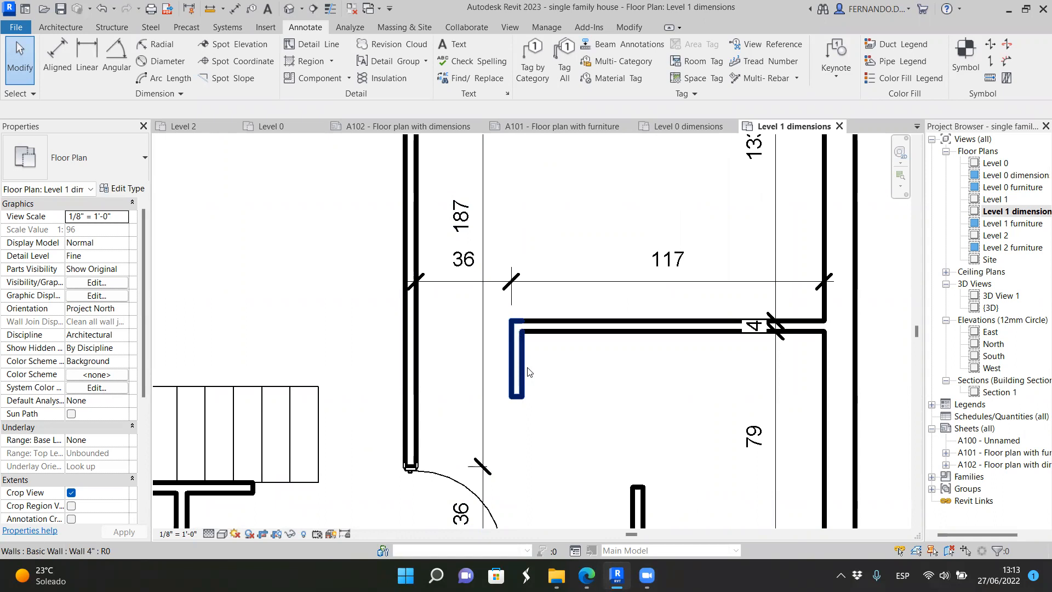
Step: Delete the vertical dimension chain along the wing's inner wall
{"action": "left_click", "coordinate": [483, 378]}
{"action": "scroll", "coordinate": [492, 335], "scroll_direction": "down", "scroll_amount": 4}
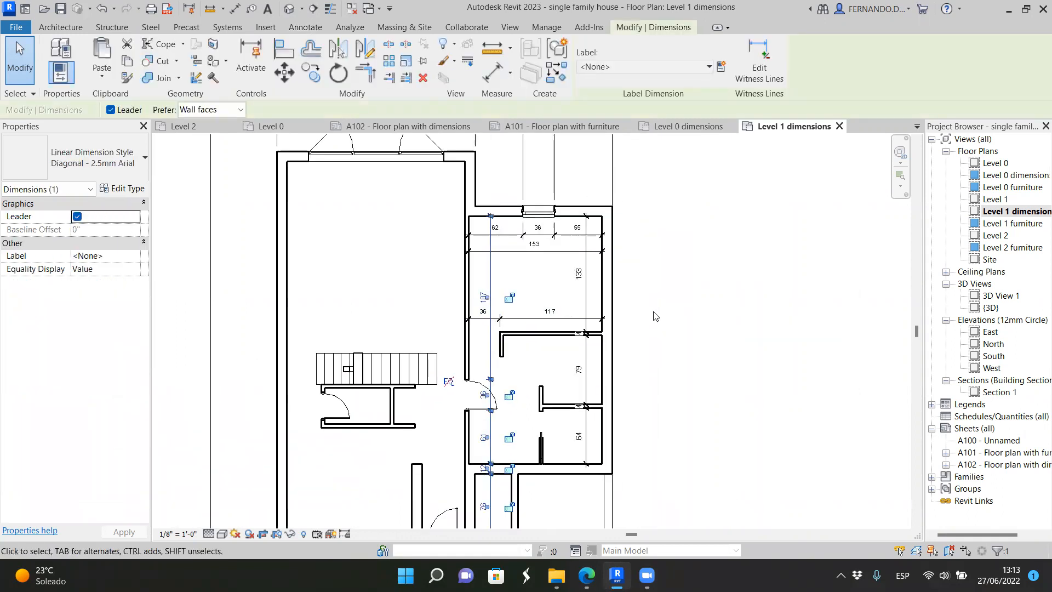
{"action": "key", "text": "Escape"}
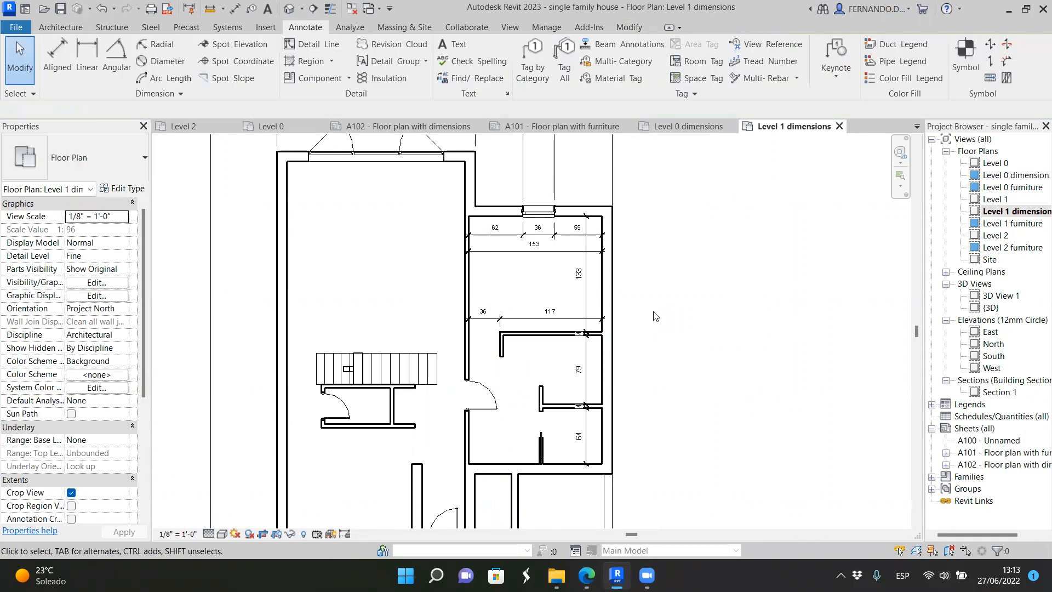
Step: Start an aligned vertical dimension chain from the wing's upper wall to the upper partition's outer face and the end of its short return
{"action": "key", "text": "d"}
{"action": "key", "text": "i"}
{"action": "scroll", "coordinate": [491, 199], "scroll_direction": "up", "scroll_amount": 1}
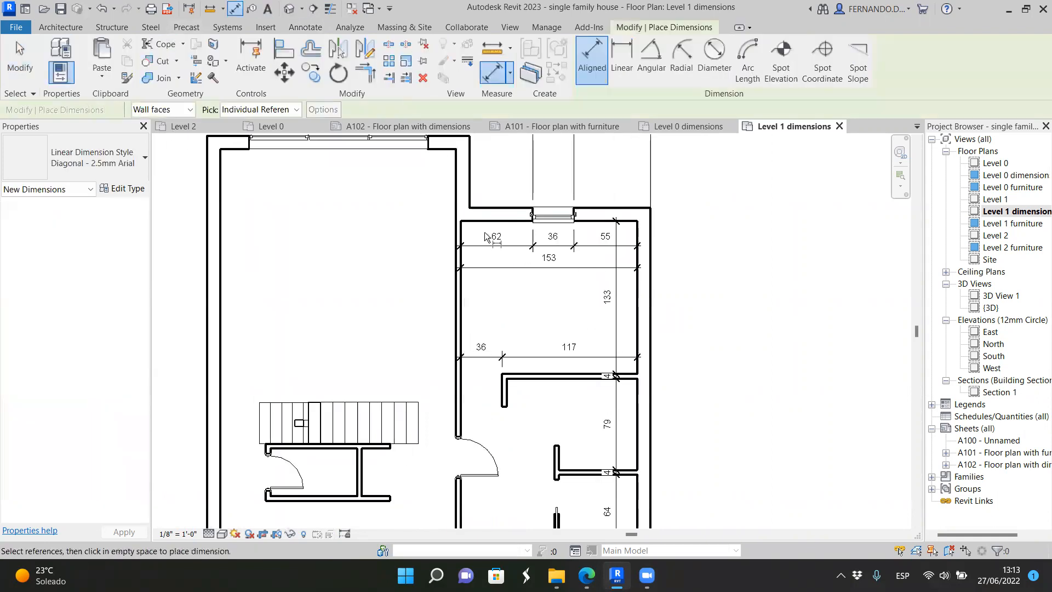
{"action": "left_click", "coordinate": [484, 222]}
{"action": "scroll", "coordinate": [524, 373], "scroll_direction": "up", "scroll_amount": 1}
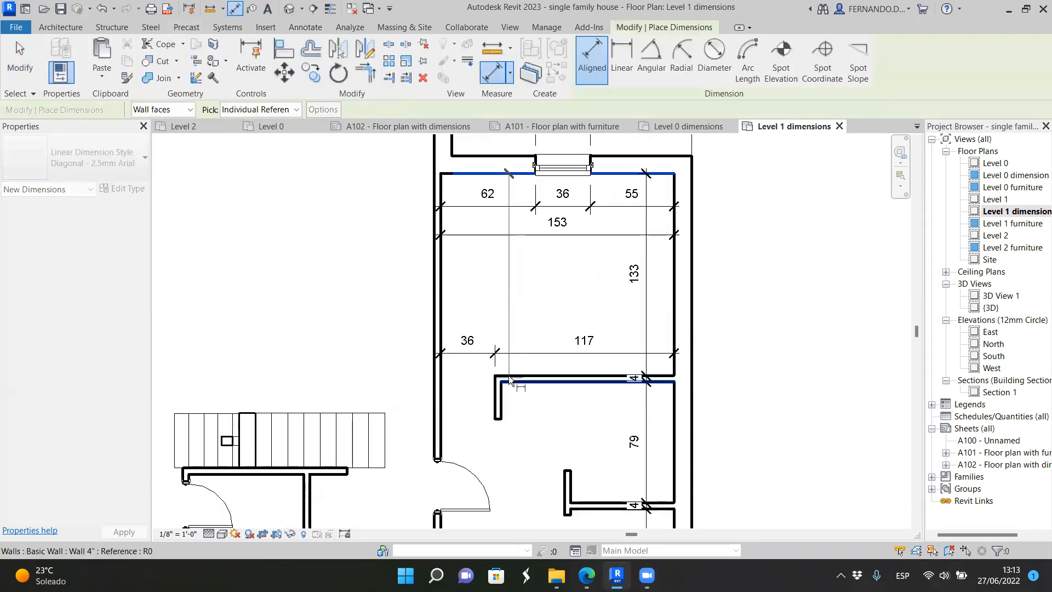
{"action": "left_click", "coordinate": [503, 377]}
{"action": "scroll", "coordinate": [493, 432], "scroll_direction": "up", "scroll_amount": 1}
{"action": "left_click", "coordinate": [501, 419]}
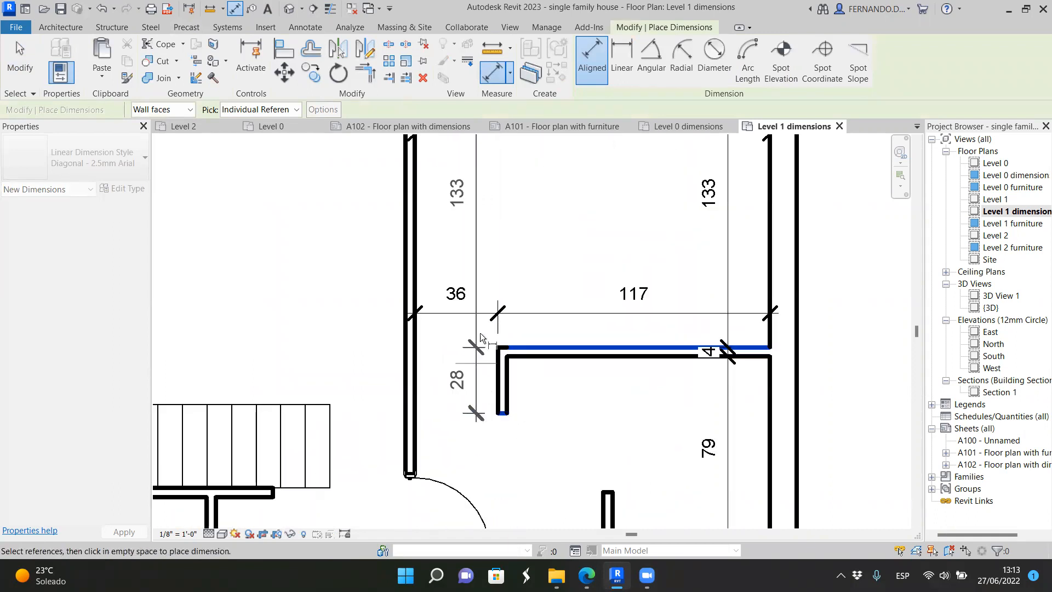
Step: Add both edges of the wing's door opening to the vertical dimension chain
{"action": "scroll", "coordinate": [483, 326], "scroll_direction": "down", "scroll_amount": 2}
{"action": "scroll", "coordinate": [474, 392], "scroll_direction": "up", "scroll_amount": 3}
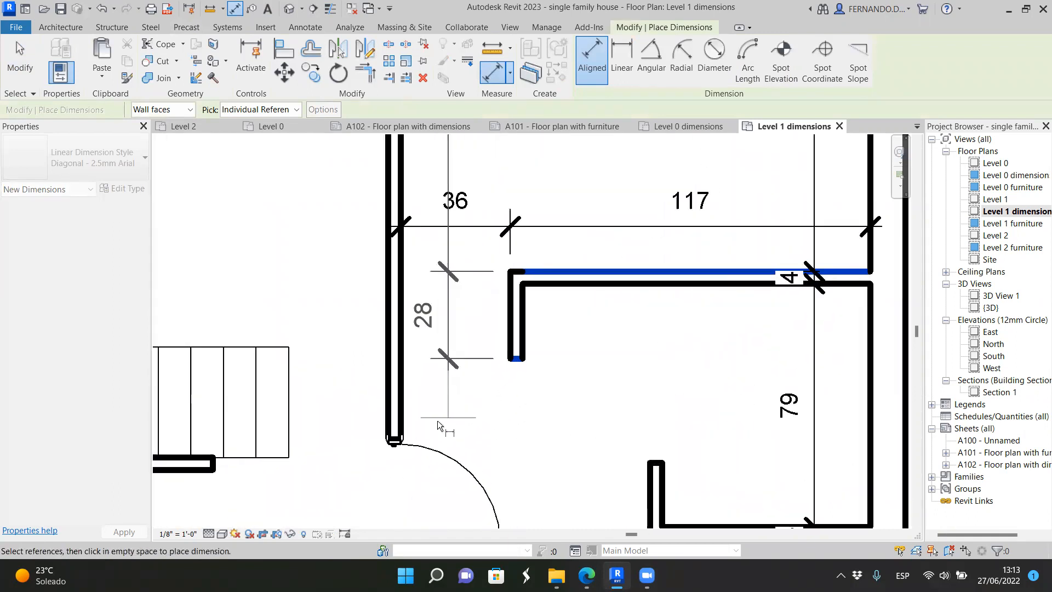
{"action": "left_click", "coordinate": [397, 439]}
{"action": "scroll", "coordinate": [452, 314], "scroll_direction": "down", "scroll_amount": 1}
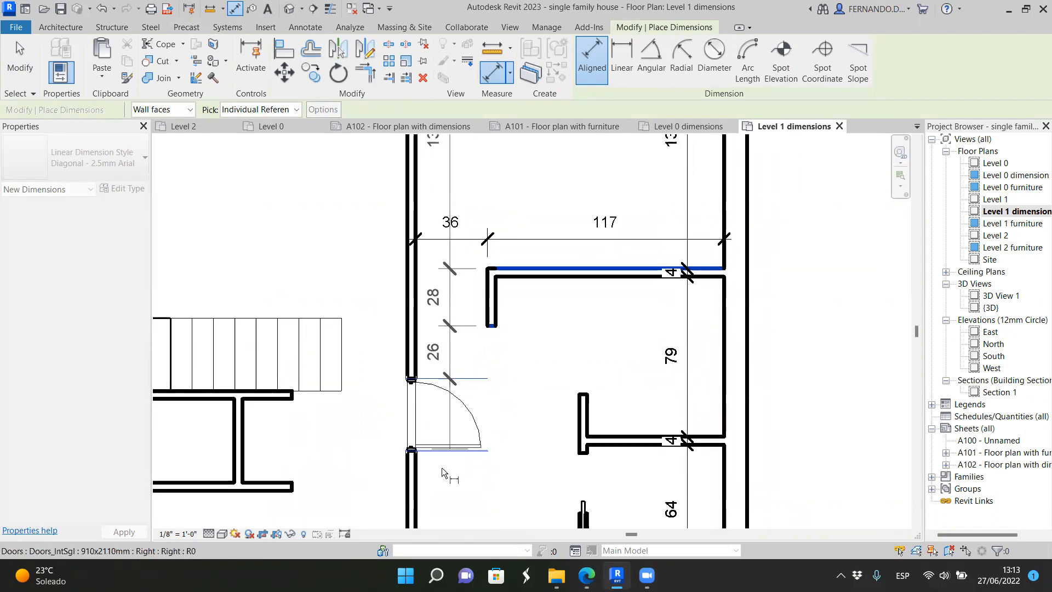
{"action": "scroll", "coordinate": [441, 468], "scroll_direction": "up", "scroll_amount": 2}
{"action": "left_click", "coordinate": [394, 445]}
Step: Extend the chain through both faces of the lower wall and of the small room's end wall, and place it beside the inner wall
{"action": "scroll", "coordinate": [515, 356], "scroll_direction": "down", "scroll_amount": 2}
{"action": "left_click", "coordinate": [494, 465]}
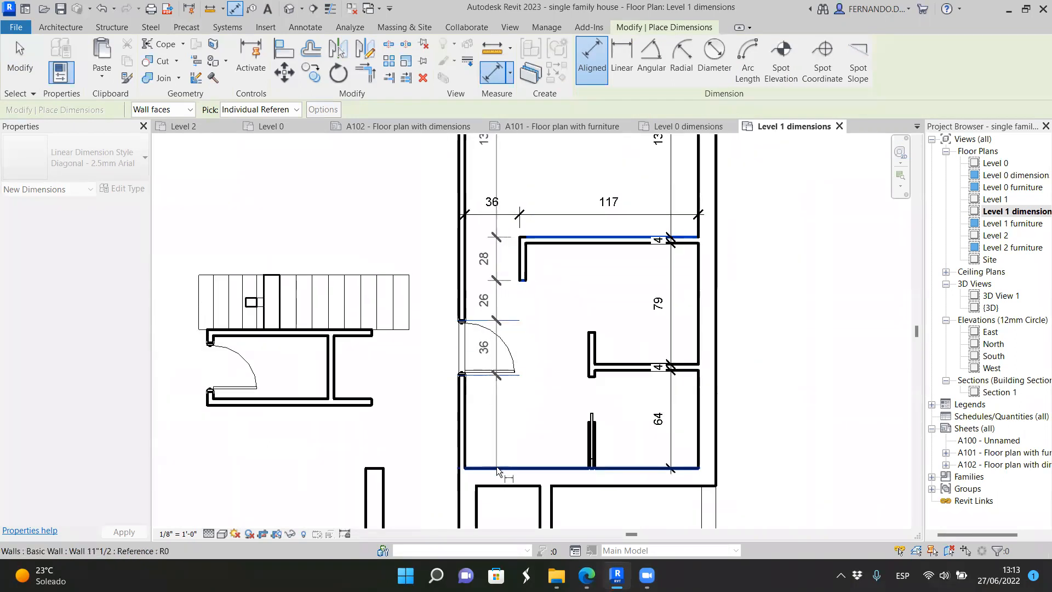
{"action": "scroll", "coordinate": [488, 389], "scroll_direction": "down", "scroll_amount": 2}
{"action": "left_click", "coordinate": [492, 452]}
{"action": "scroll", "coordinate": [493, 452], "scroll_direction": "down", "scroll_amount": 2}
{"action": "left_click", "coordinate": [490, 476]}
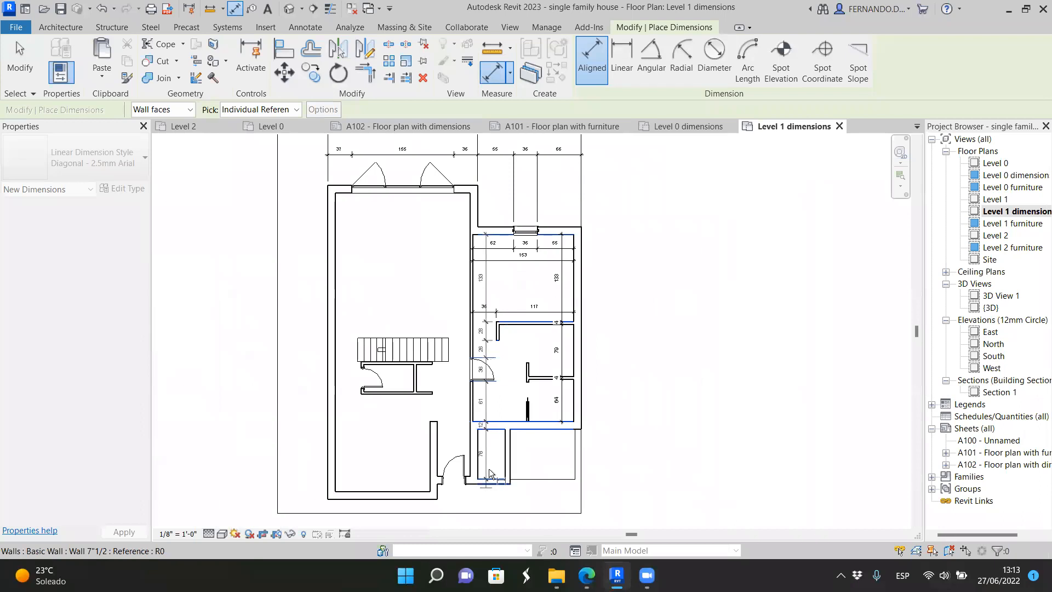
{"action": "scroll", "coordinate": [490, 475], "scroll_direction": "up", "scroll_amount": 1}
{"action": "scroll", "coordinate": [495, 427], "scroll_direction": "up", "scroll_amount": 1}
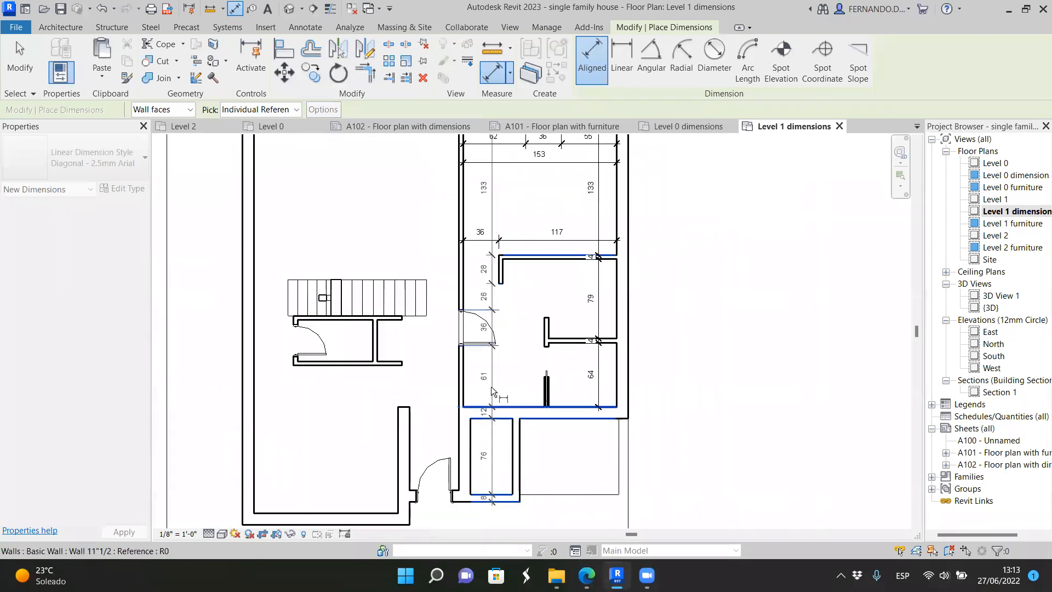
{"action": "left_click", "coordinate": [487, 375]}
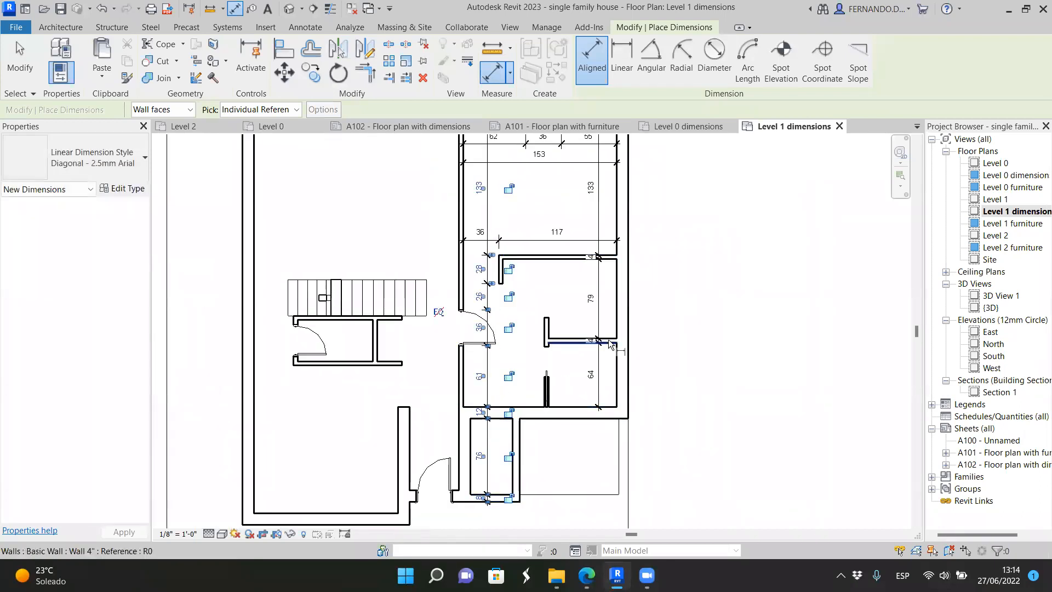
{"action": "key", "text": "Escape"}
Step: Start a second aligned vertical chain from the lower wall's inner face through the sliding door wall's end to both ends of the T-shaped partition
{"action": "scroll", "coordinate": [529, 281], "scroll_direction": "up", "scroll_amount": 1}
{"action": "scroll", "coordinate": [529, 283], "scroll_direction": "up", "scroll_amount": 1}
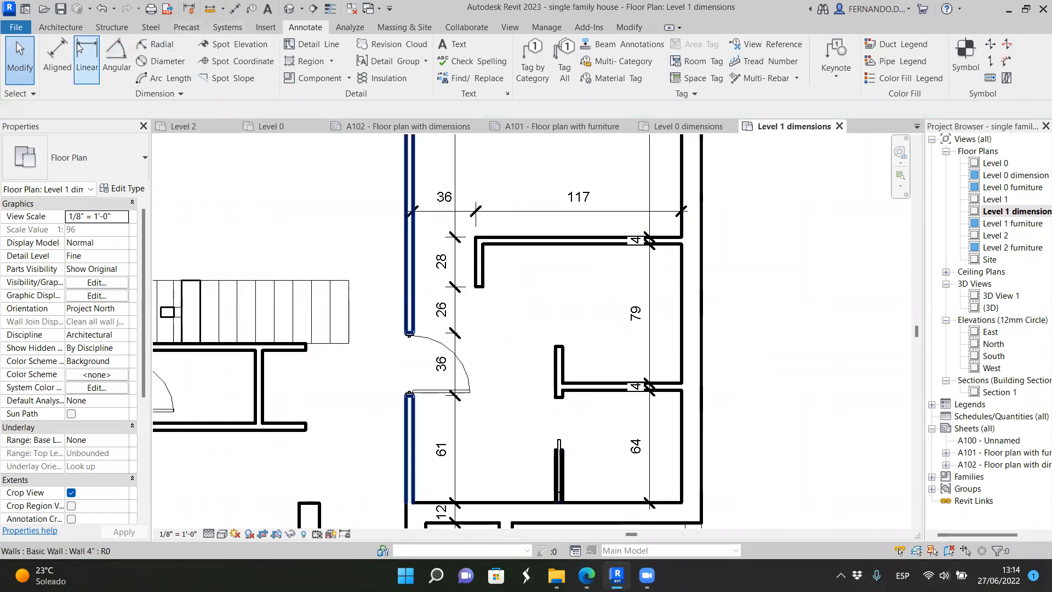
{"action": "left_click", "coordinate": [57, 57]}
{"action": "scroll", "coordinate": [526, 386], "scroll_direction": "up", "scroll_amount": 2}
{"action": "scroll", "coordinate": [538, 341], "scroll_direction": "down", "scroll_amount": 3}
{"action": "scroll", "coordinate": [535, 435], "scroll_direction": "up", "scroll_amount": 2}
{"action": "left_click", "coordinate": [535, 435]}
{"action": "scroll", "coordinate": [536, 419], "scroll_direction": "up", "scroll_amount": 2}
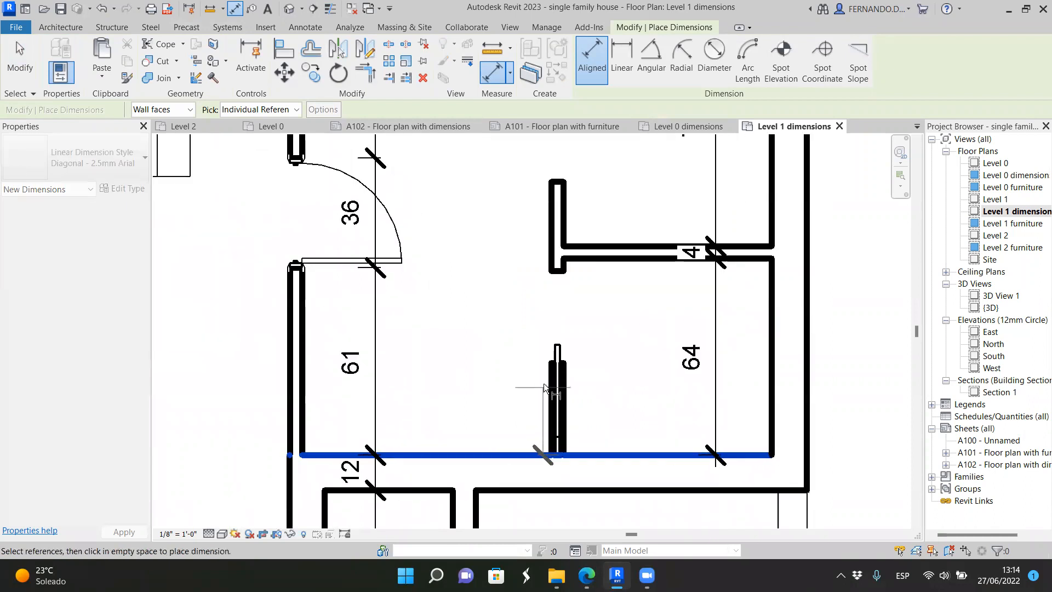
{"action": "left_click", "coordinate": [550, 362]}
{"action": "left_click", "coordinate": [556, 270]}
{"action": "left_click", "coordinate": [564, 183]}
Step: Continue the second chain through both faces of the upper partition to the window, place it left of the T-shaped partition, and finish dimensioning
{"action": "scroll", "coordinate": [499, 394], "scroll_direction": "down", "scroll_amount": 2}
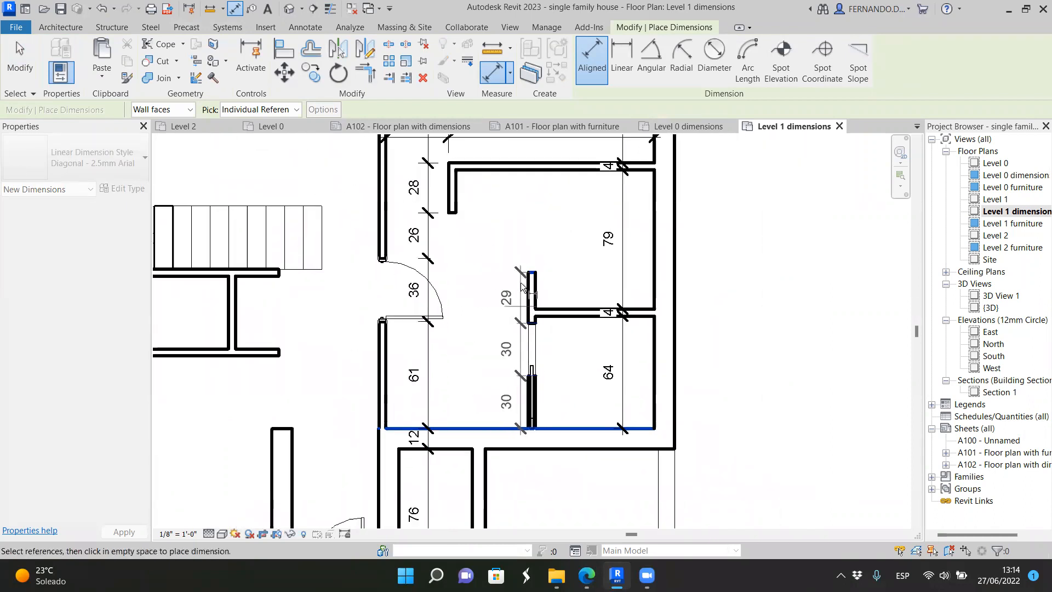
{"action": "left_click", "coordinate": [520, 163]}
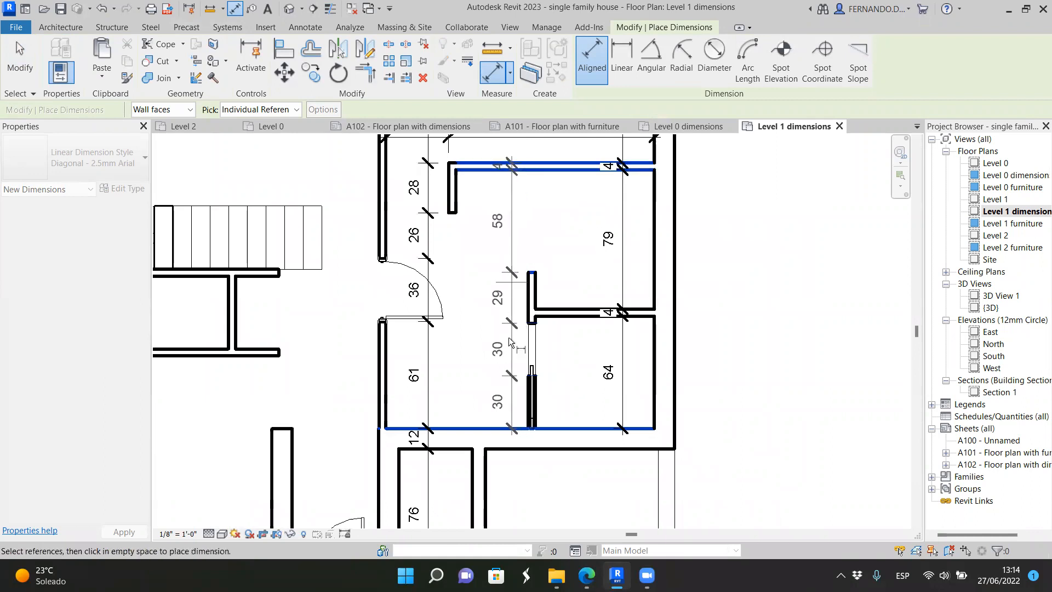
{"action": "scroll", "coordinate": [509, 337], "scroll_direction": "down", "scroll_amount": 2}
{"action": "scroll", "coordinate": [510, 156], "scroll_direction": "up", "scroll_amount": 1}
{"action": "scroll", "coordinate": [489, 212], "scroll_direction": "down", "scroll_amount": 1}
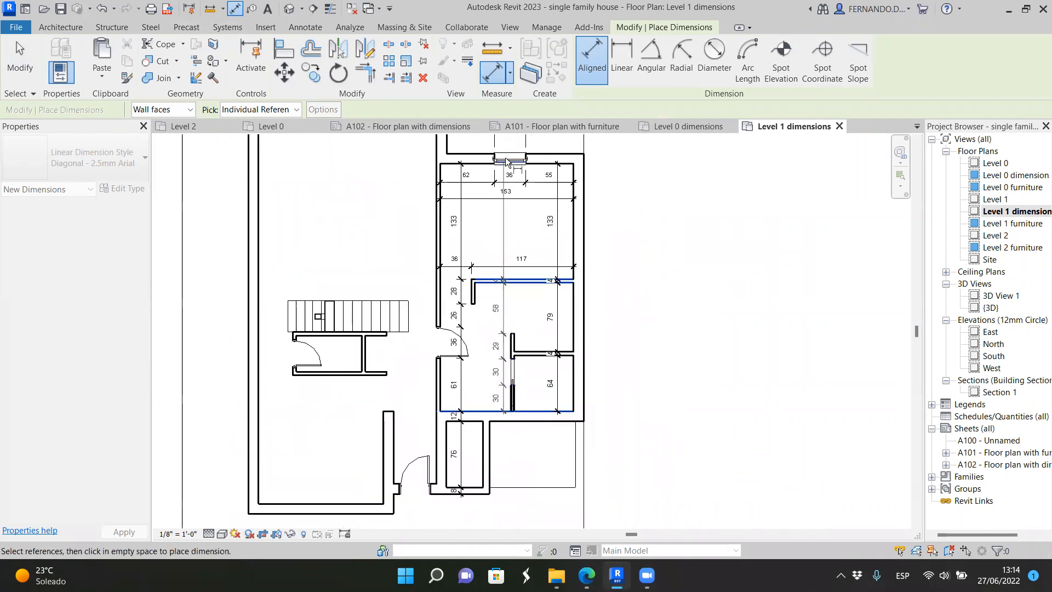
{"action": "scroll", "coordinate": [503, 173], "scroll_direction": "up", "scroll_amount": 1}
{"action": "left_click", "coordinate": [503, 173]}
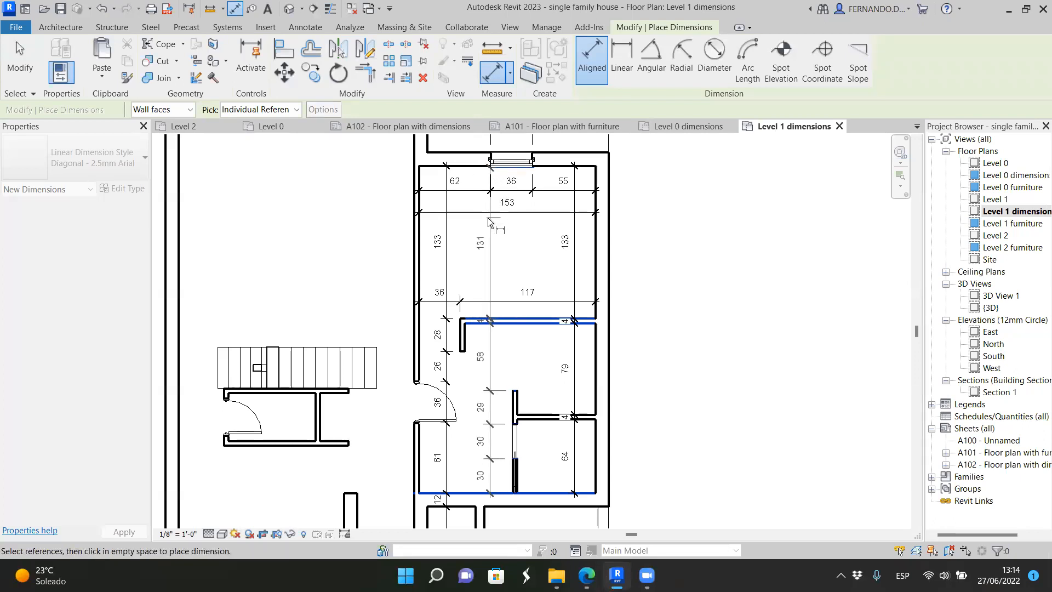
{"action": "left_click", "coordinate": [488, 218]}
{"action": "scroll", "coordinate": [579, 293], "scroll_direction": "down", "scroll_amount": 2}
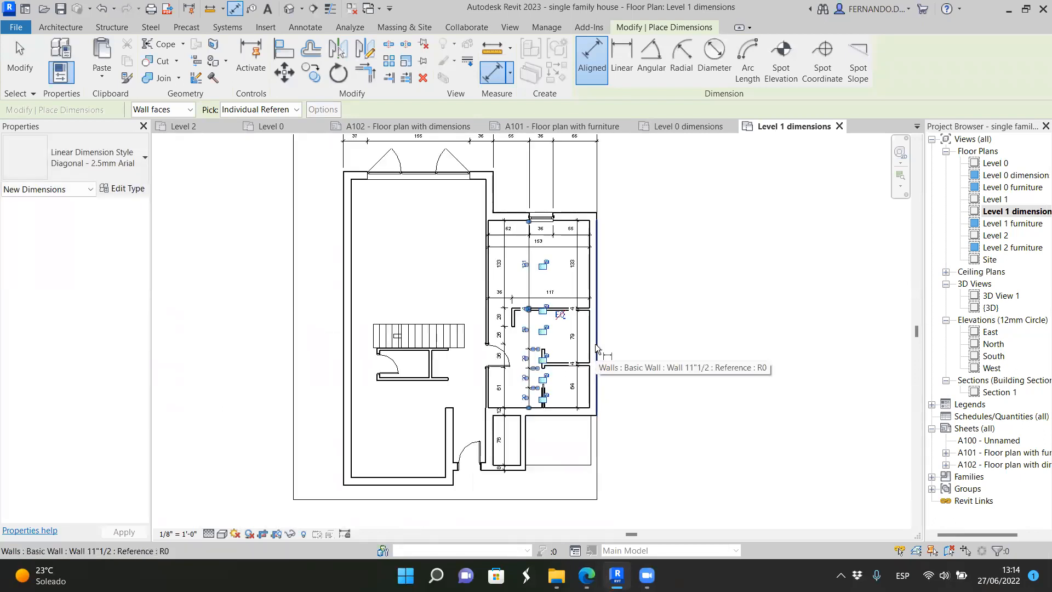
{"action": "scroll", "coordinate": [602, 366], "scroll_direction": "up", "scroll_amount": 3}
{"action": "scroll", "coordinate": [522, 341], "scroll_direction": "up", "scroll_amount": 4}
{"action": "scroll", "coordinate": [557, 340], "scroll_direction": "down", "scroll_amount": 5}
{"action": "scroll", "coordinate": [573, 370], "scroll_direction": "up", "scroll_amount": 2}
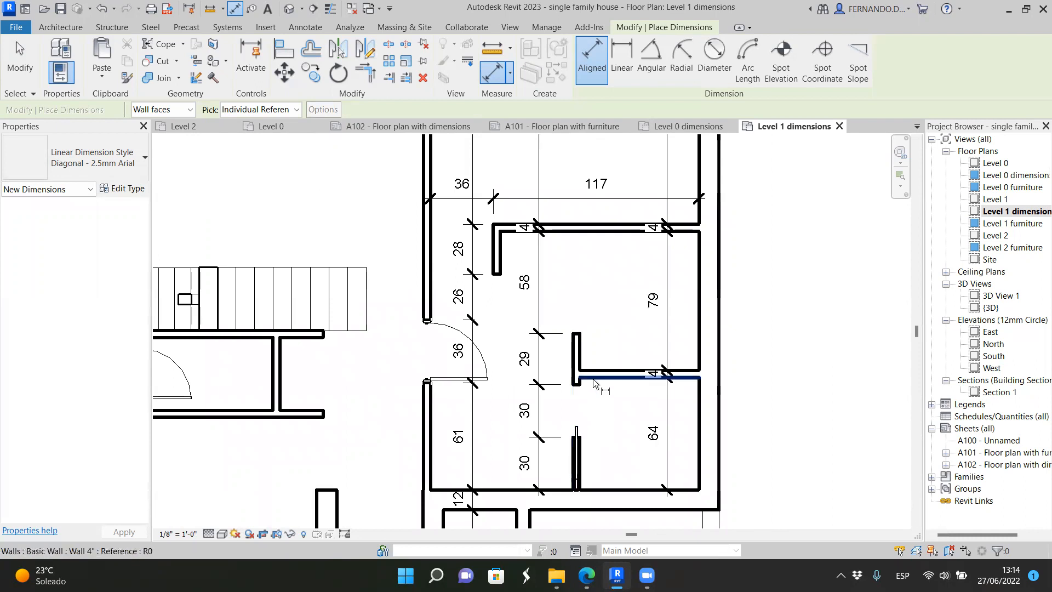
{"action": "key", "text": "Escape"}
{"action": "key", "text": "Escape"}
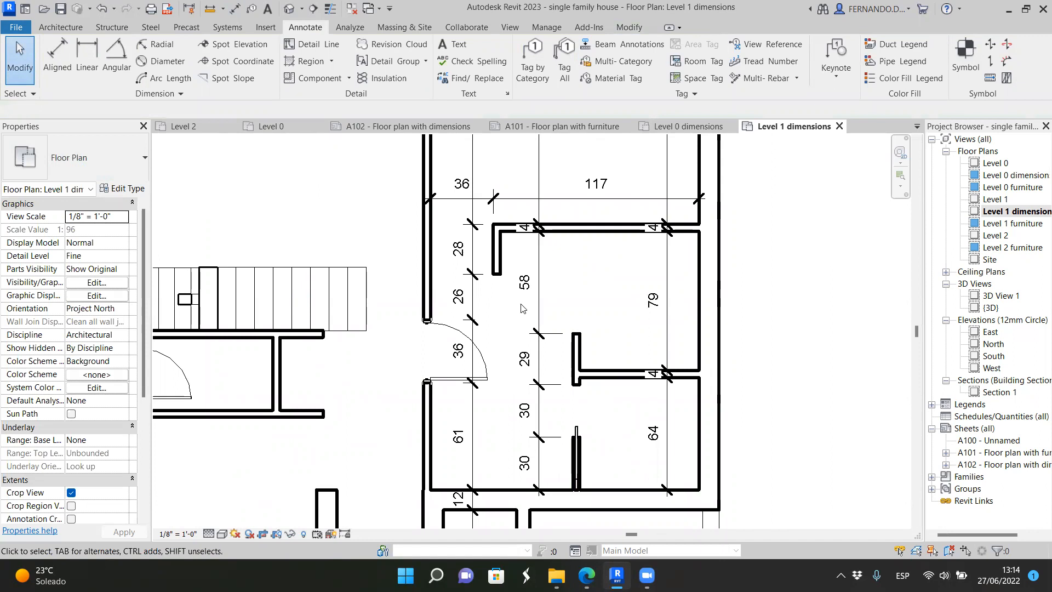
Step: Review the two vertical dimension chains and the horizontal dimensions between the wing's door, partitions and window
{"action": "scroll", "coordinate": [438, 344], "scroll_direction": "up", "scroll_amount": 3}
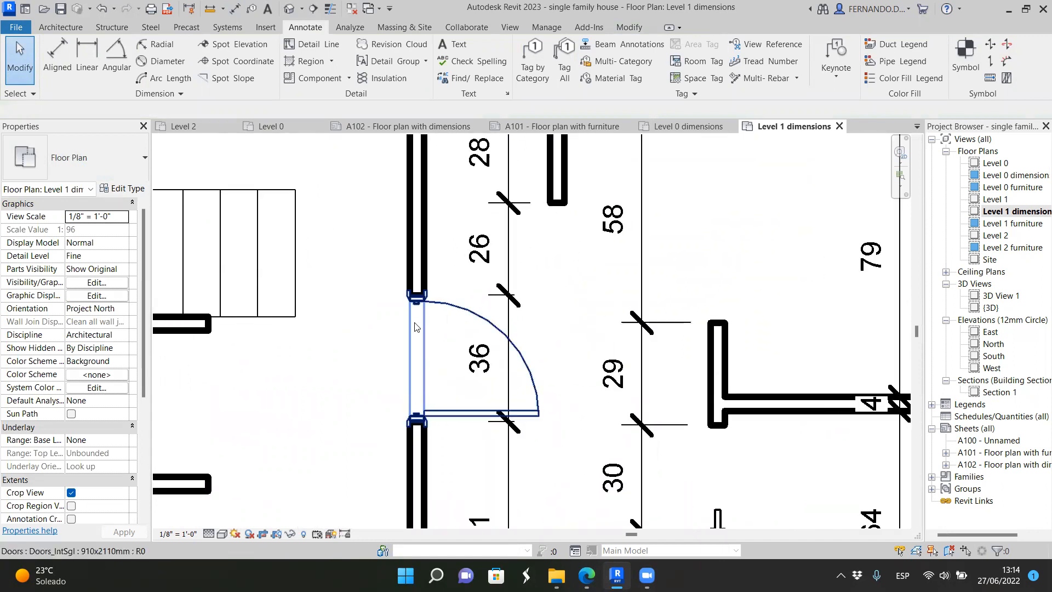
{"action": "scroll", "coordinate": [463, 354], "scroll_direction": "down", "scroll_amount": 3}
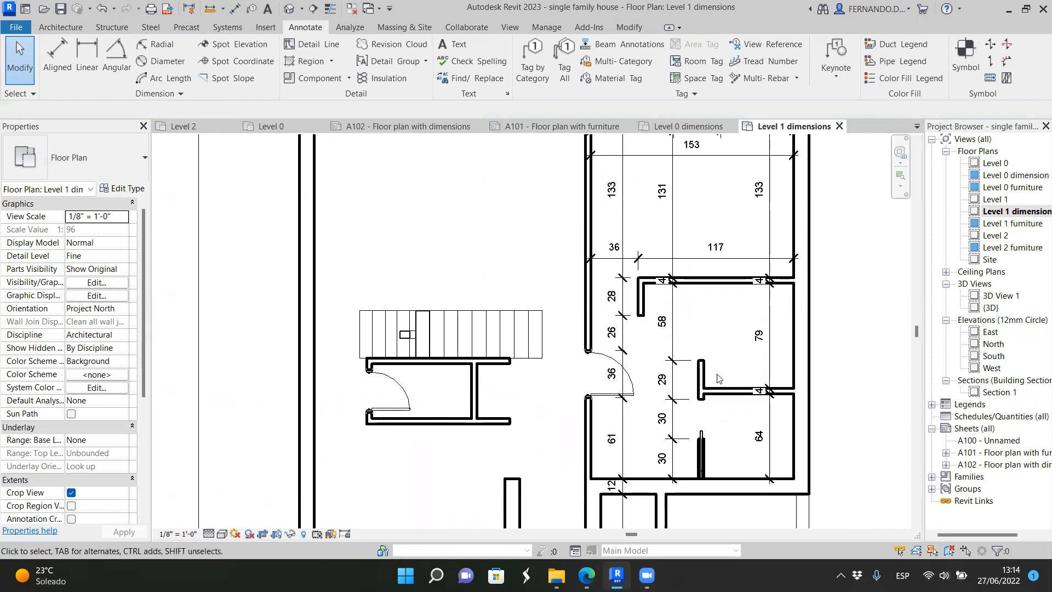
{"action": "scroll", "coordinate": [678, 466], "scroll_direction": "up", "scroll_amount": 1}
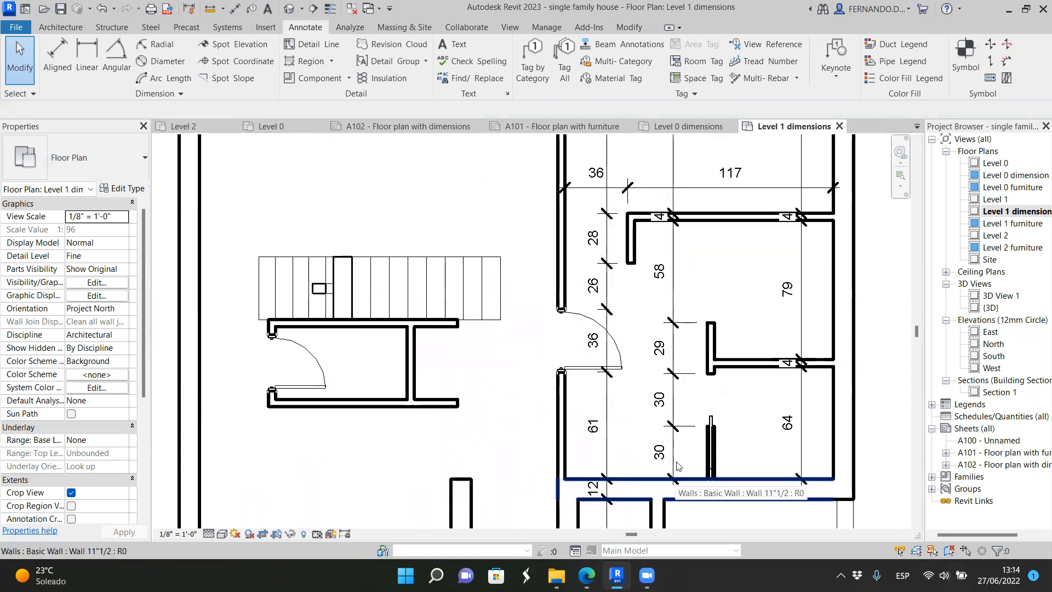
{"action": "scroll", "coordinate": [676, 470], "scroll_direction": "down", "scroll_amount": 3}
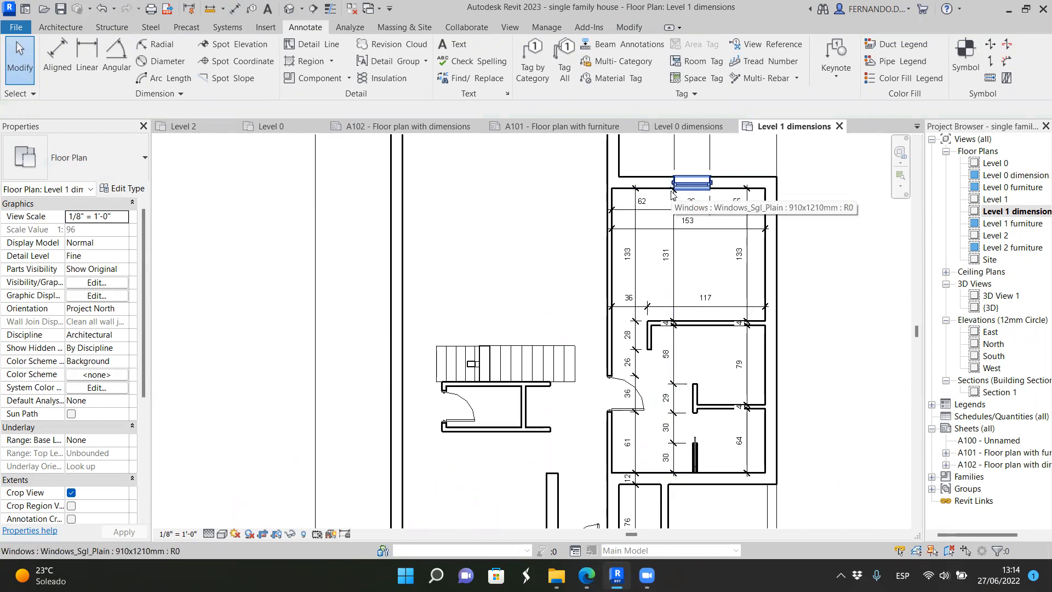
{"action": "scroll", "coordinate": [674, 296], "scroll_direction": "up", "scroll_amount": 2}
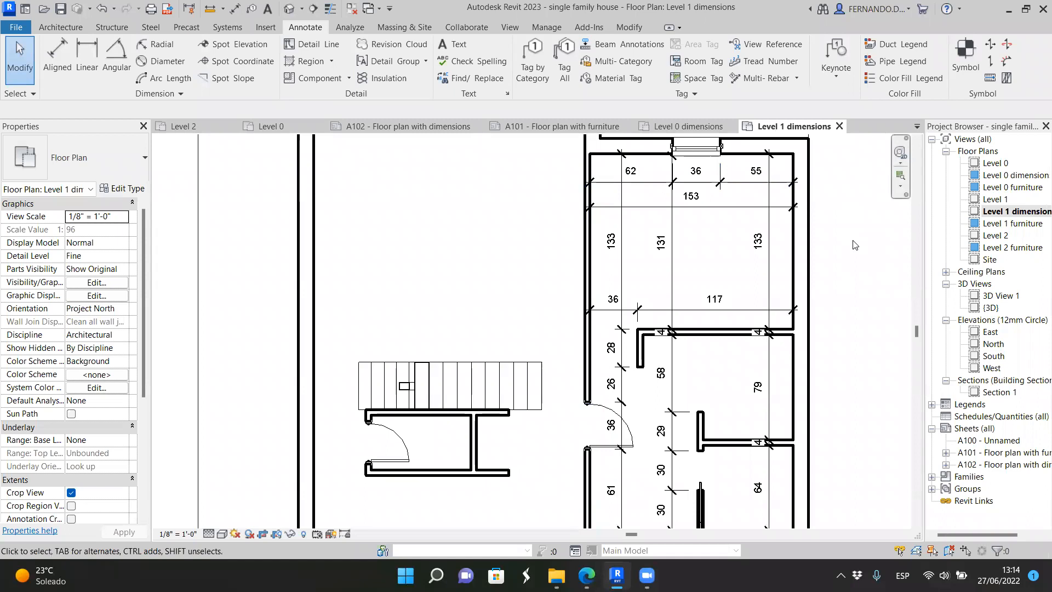
{"action": "scroll", "coordinate": [694, 199], "scroll_direction": "up", "scroll_amount": 2}
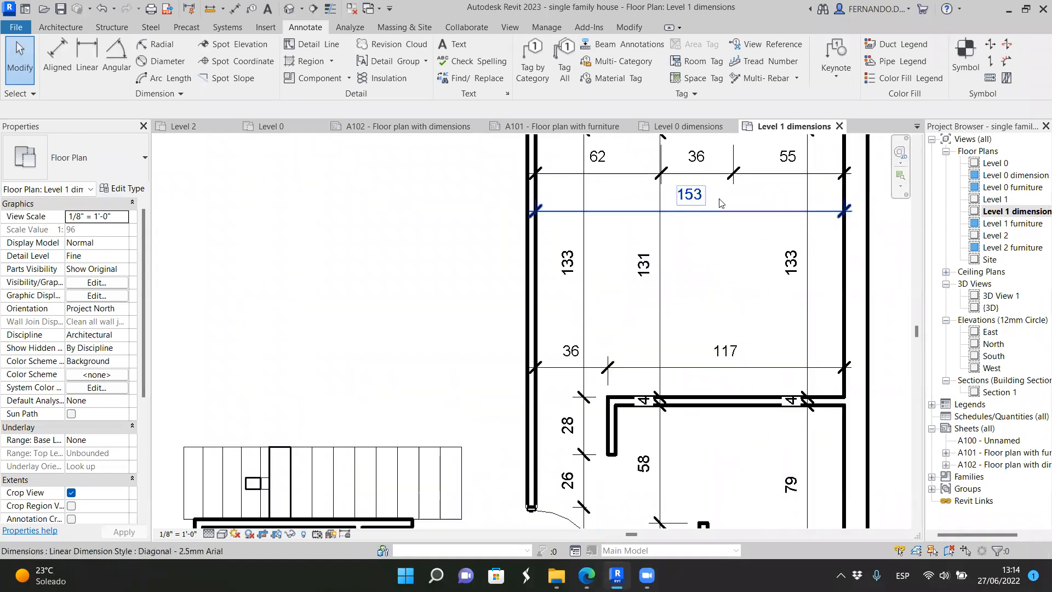
{"action": "scroll", "coordinate": [698, 193], "scroll_direction": "up", "scroll_amount": 1}
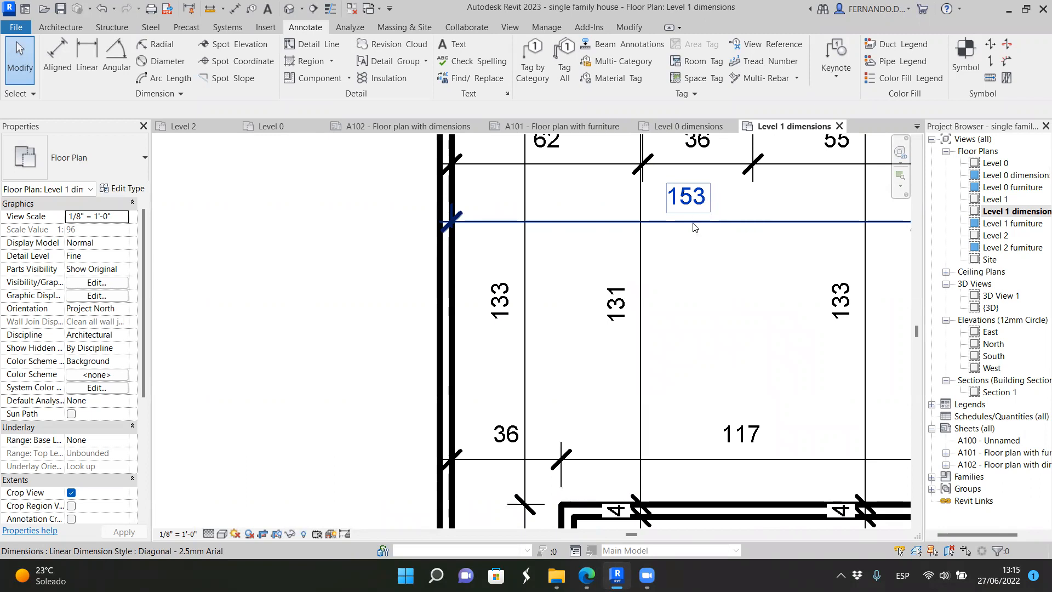
Step: Try a text offset of 1/128" on the Diagonal - 2.5mm Arial linear dimension type, and settle on 0"
{"action": "left_click", "coordinate": [708, 200]}
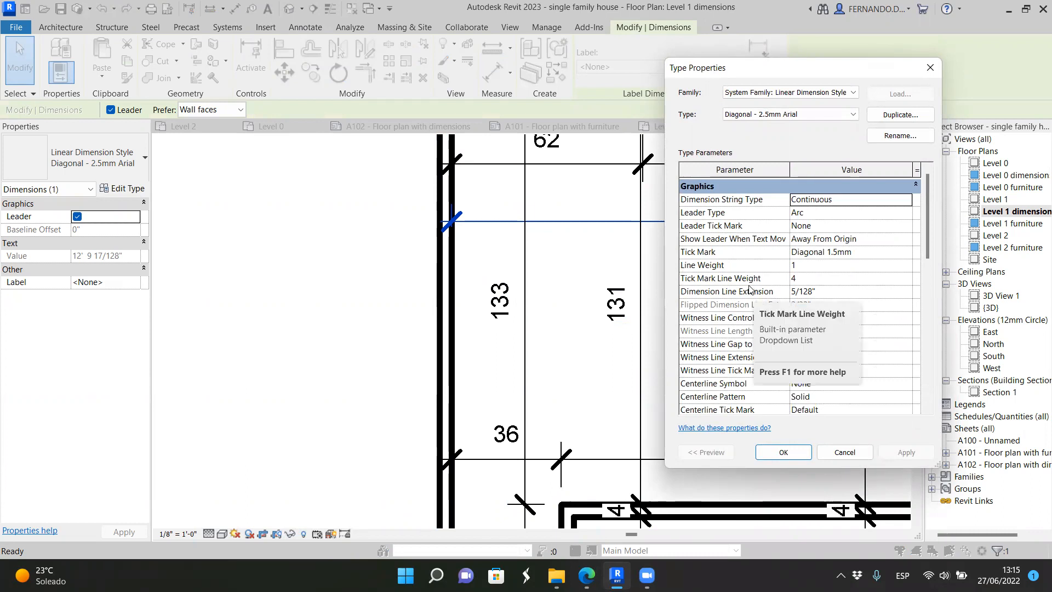
{"action": "scroll", "coordinate": [809, 335], "scroll_direction": "down", "scroll_amount": 2}
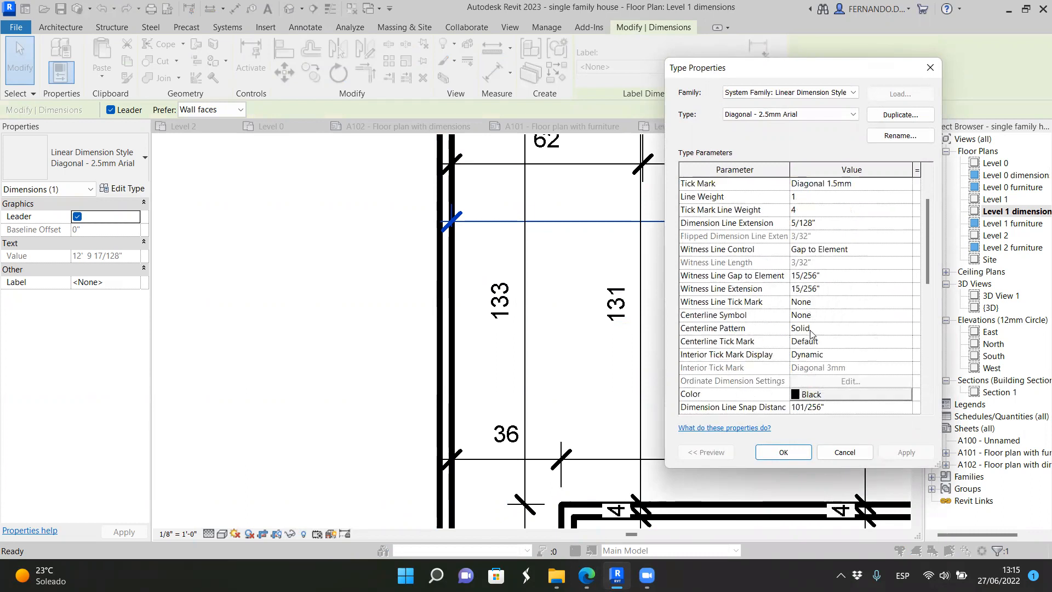
{"action": "scroll", "coordinate": [805, 341], "scroll_direction": "down", "scroll_amount": 4}
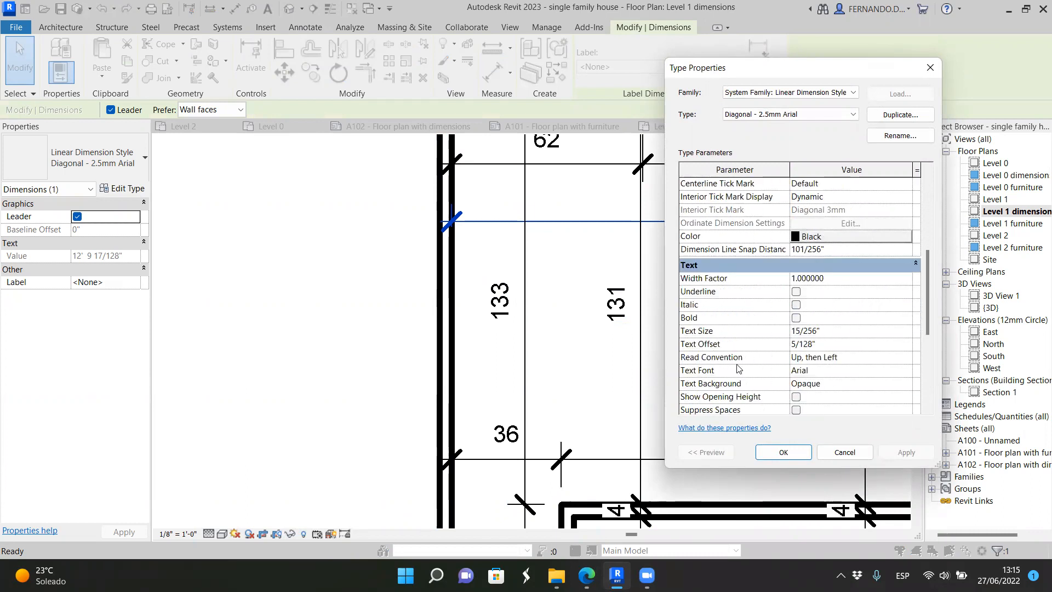
{"action": "scroll", "coordinate": [730, 342], "scroll_direction": "down", "scroll_amount": 2}
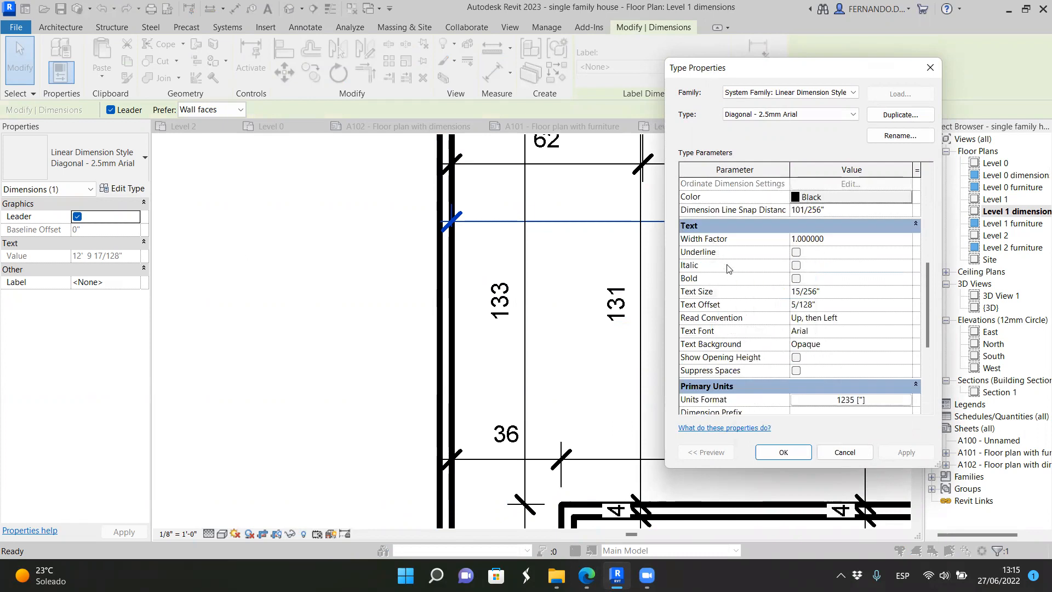
{"action": "left_click", "coordinate": [796, 305]}
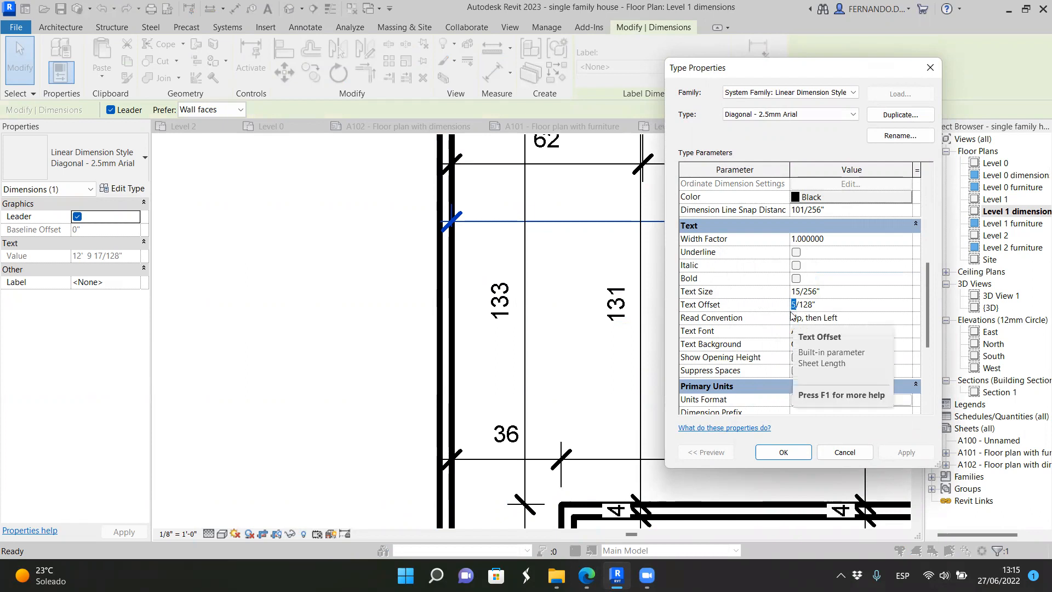
{"action": "type", "text": "1"}
{"action": "left_click", "coordinate": [906, 453]}
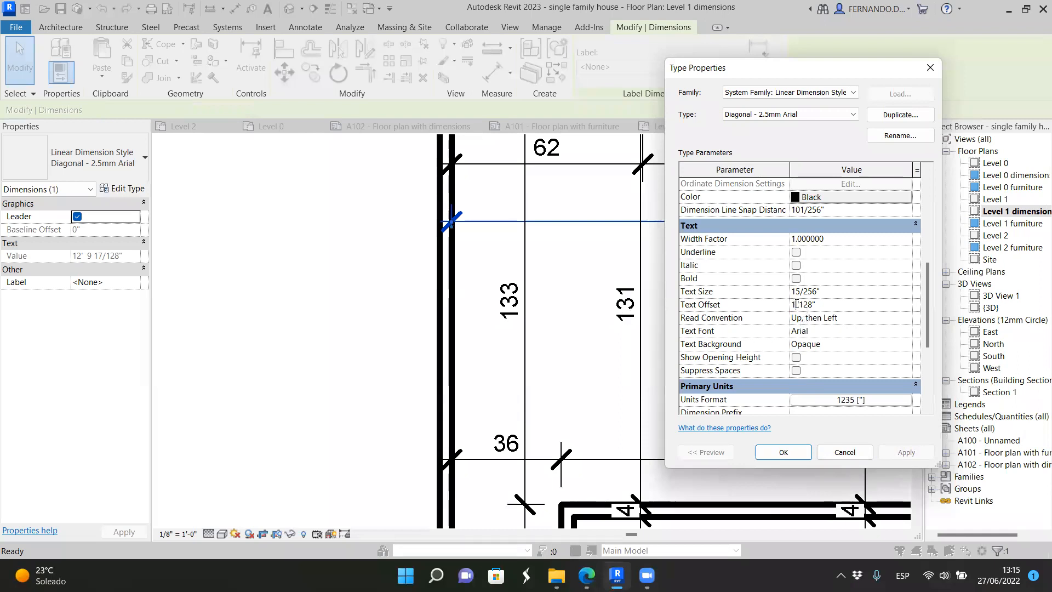
{"action": "type", "text": "0"}
{"action": "left_click", "coordinate": [904, 453]}
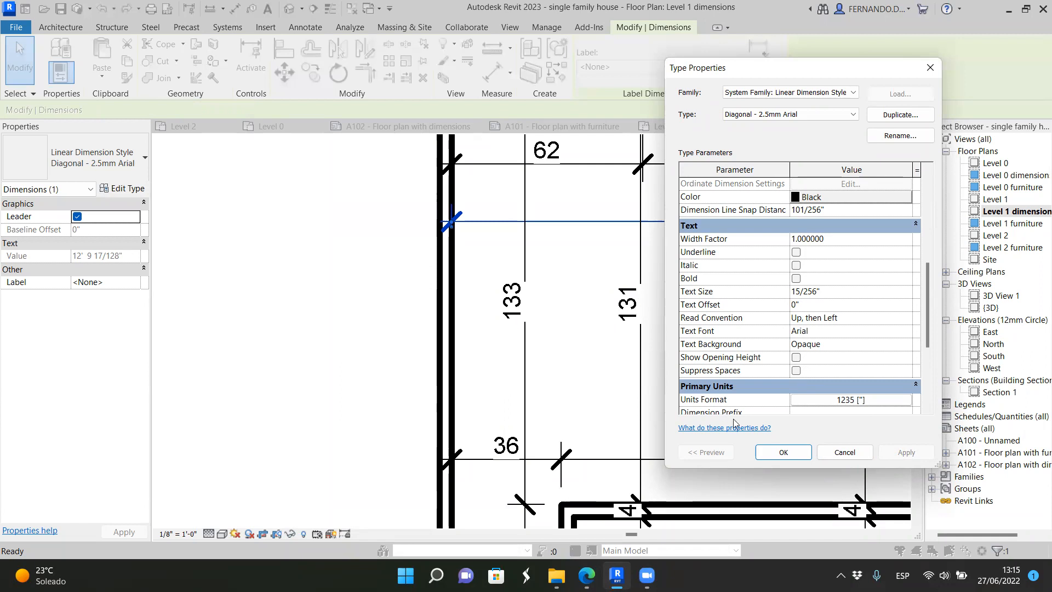
{"action": "left_click", "coordinate": [784, 452]}
{"action": "scroll", "coordinate": [534, 392], "scroll_direction": "down", "scroll_amount": 2}
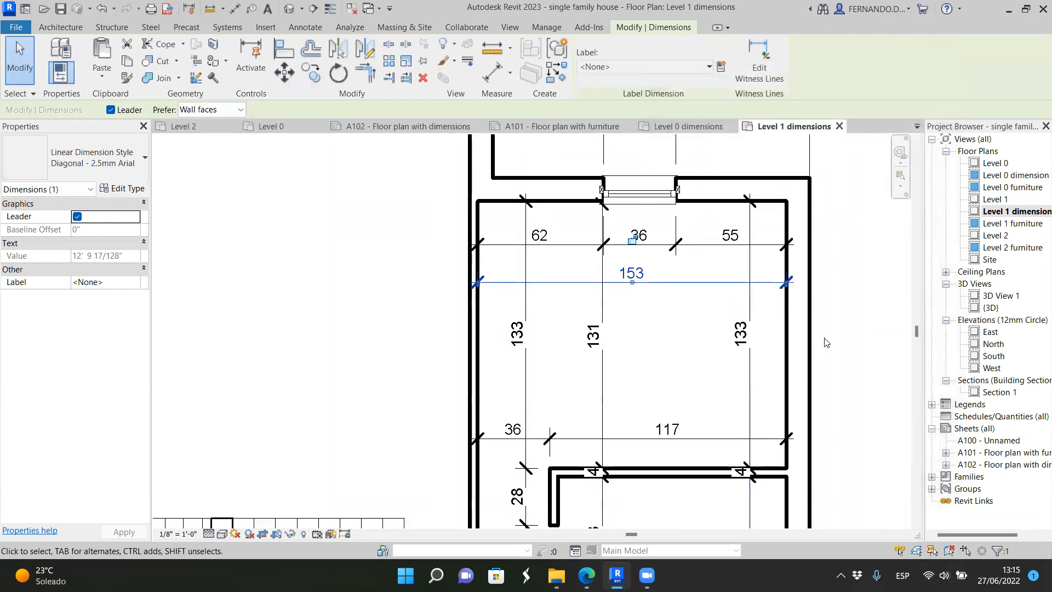
{"action": "left_click", "coordinate": [832, 349]}
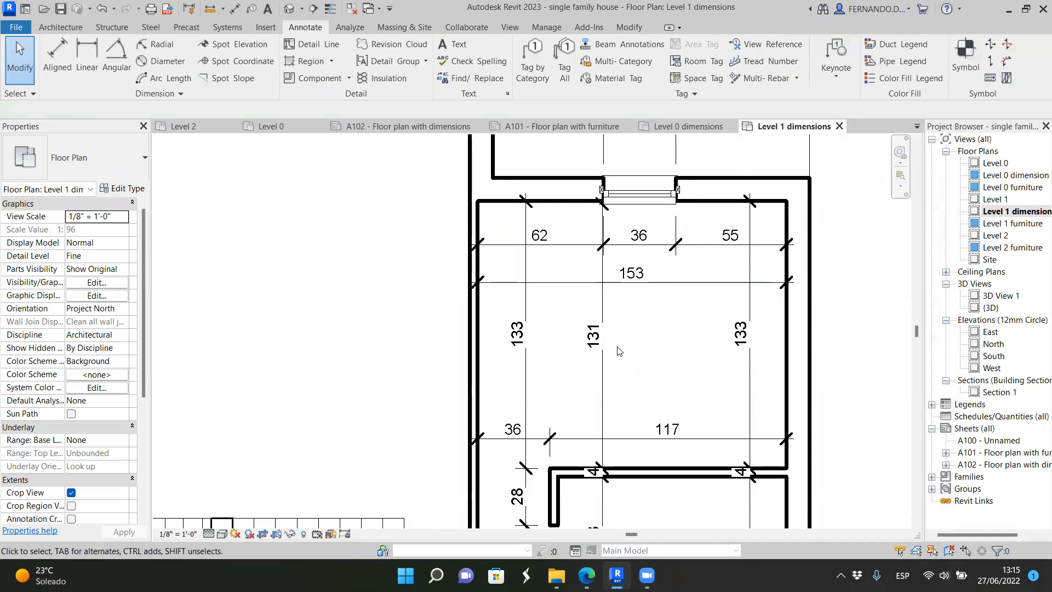
Step: Open sheet A102 and place the Level 1 dimensions view on it beside the Level 0 dimensions plan
{"action": "scroll", "coordinate": [618, 351], "scroll_direction": "down", "scroll_amount": 5}
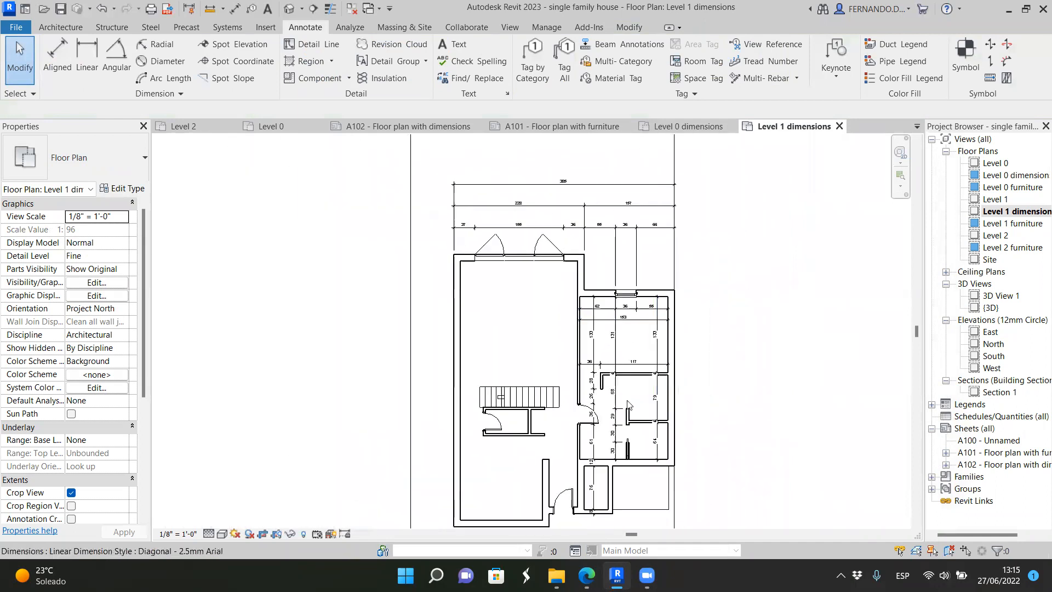
{"action": "scroll", "coordinate": [600, 442], "scroll_direction": "down", "scroll_amount": 3}
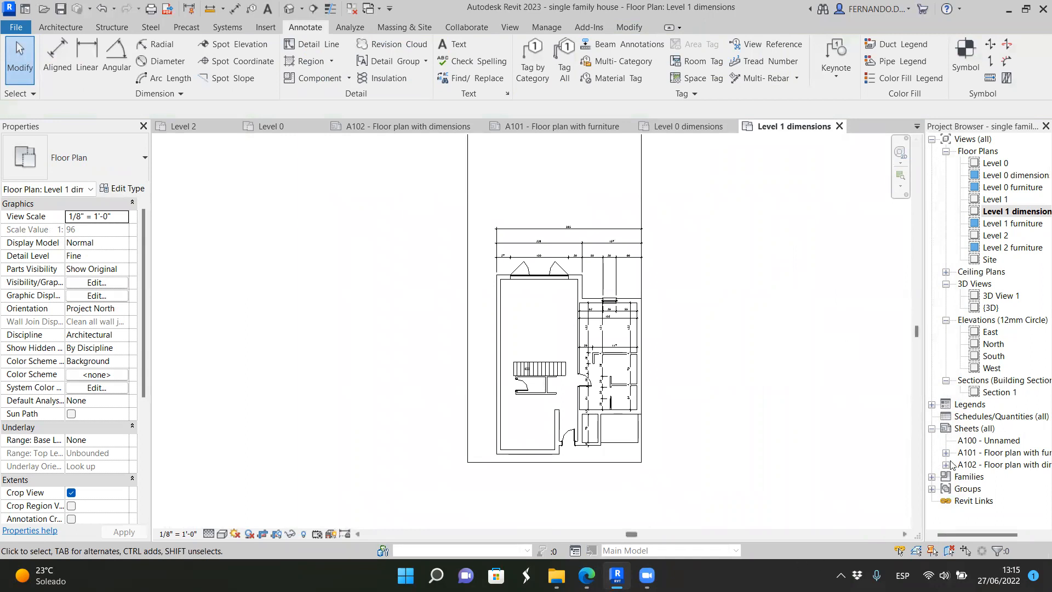
{"action": "left_click", "coordinate": [418, 127]}
{"action": "left_click", "coordinate": [1014, 211]}
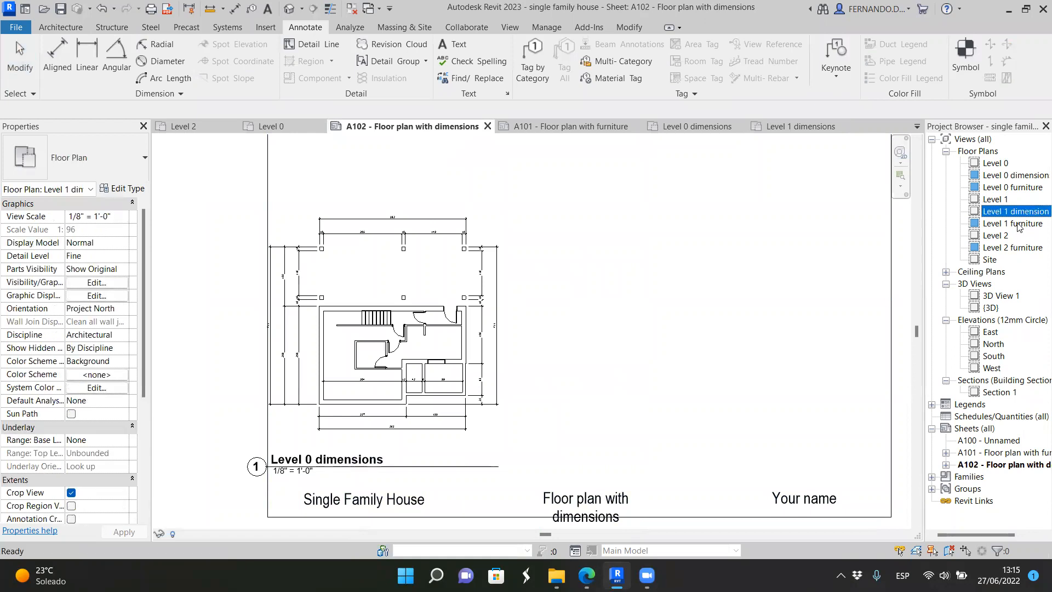
{"action": "left_click", "coordinate": [851, 261]}
{"action": "left_click", "coordinate": [1035, 212]}
{"action": "left_click_drag", "start_coordinate": [1029, 216], "coordinate": [597, 331]}
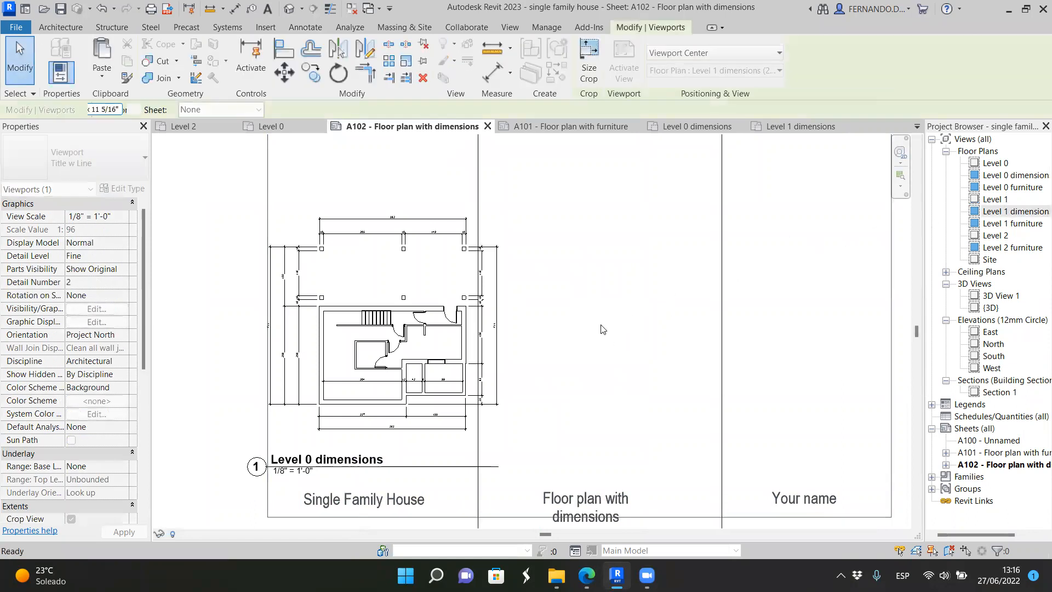
{"action": "left_click", "coordinate": [607, 332]}
Step: Move the Level 1 dimensions viewport up so its plan and title line up roughly with the Level 0 plan
{"action": "scroll", "coordinate": [610, 244], "scroll_direction": "down", "scroll_amount": 2}
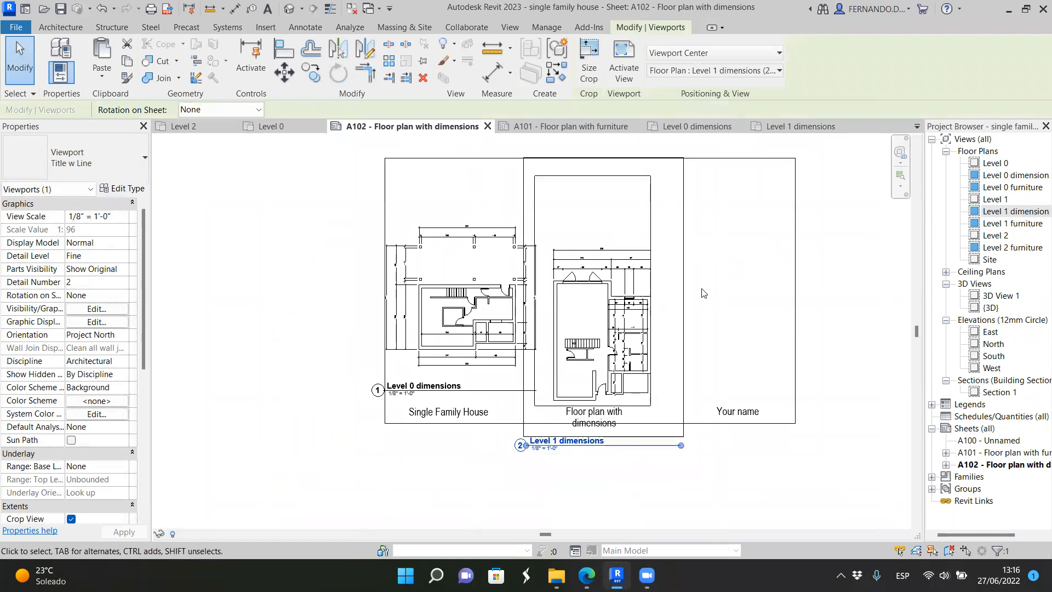
{"action": "left_click_drag", "start_coordinate": [609, 303], "coordinate": [608, 263]}
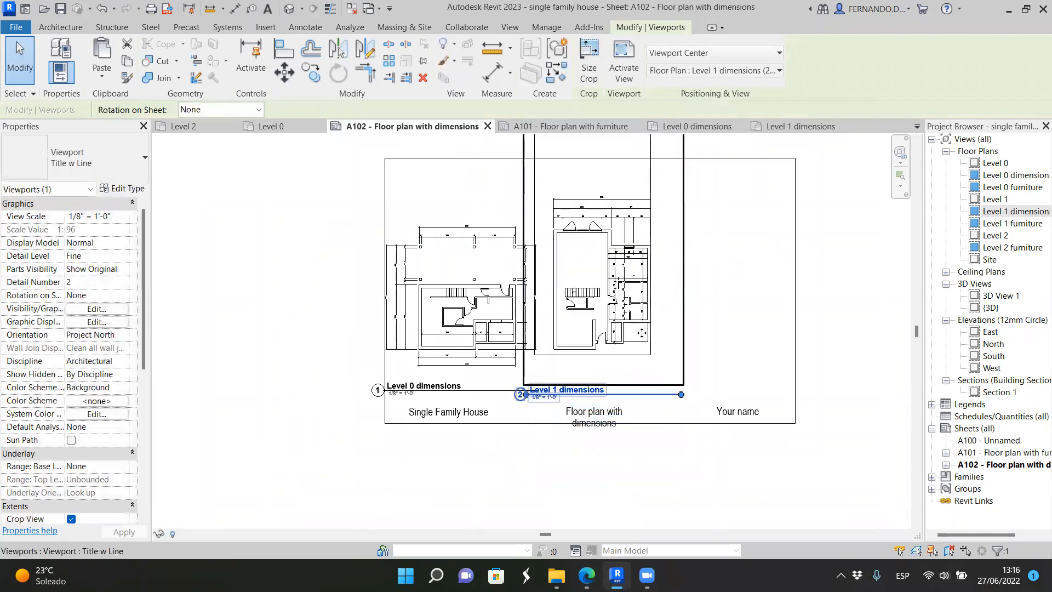
{"action": "left_click", "coordinate": [751, 336]}
Step: Review the two plans' layout on the sheet and the Level 1 plan's exterior dimension chains above the double door
{"action": "scroll", "coordinate": [555, 252], "scroll_direction": "up", "scroll_amount": 4}
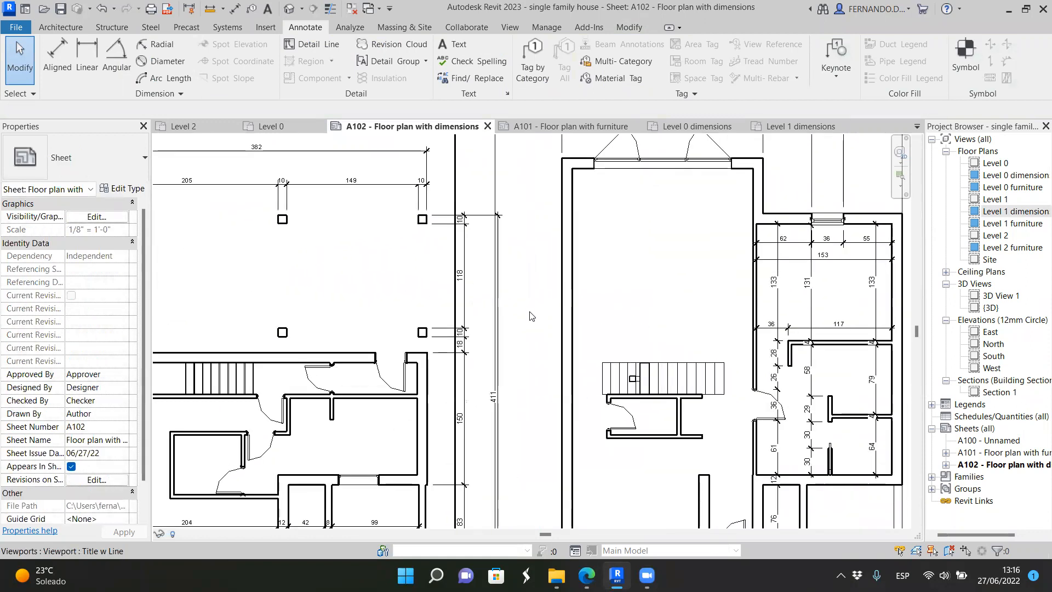
{"action": "scroll", "coordinate": [442, 280], "scroll_direction": "down", "scroll_amount": 3}
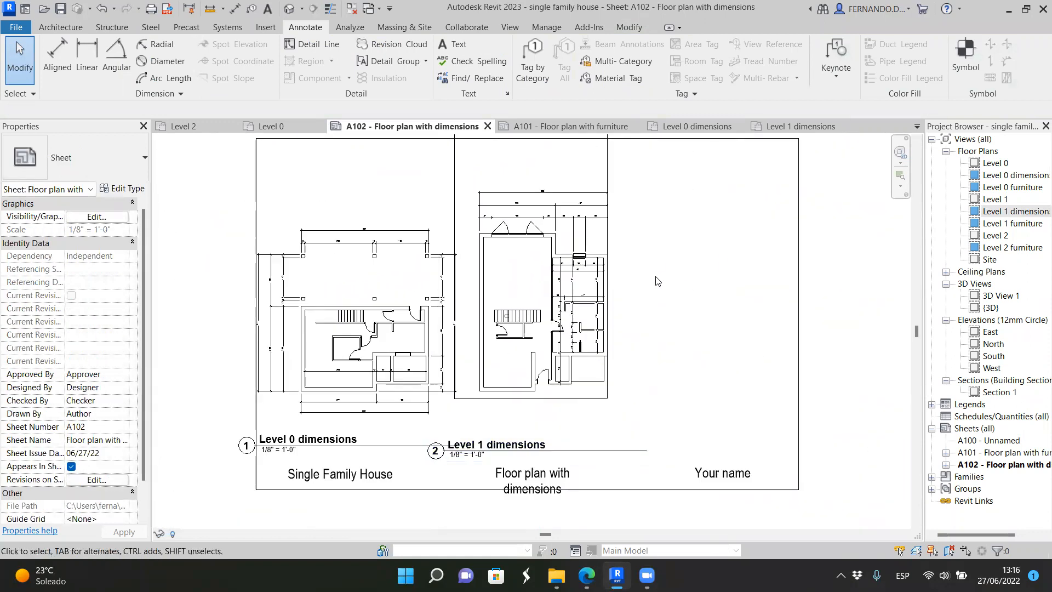
{"action": "scroll", "coordinate": [658, 280], "scroll_direction": "down", "scroll_amount": 1}
{"action": "scroll", "coordinate": [692, 287], "scroll_direction": "up", "scroll_amount": 2}
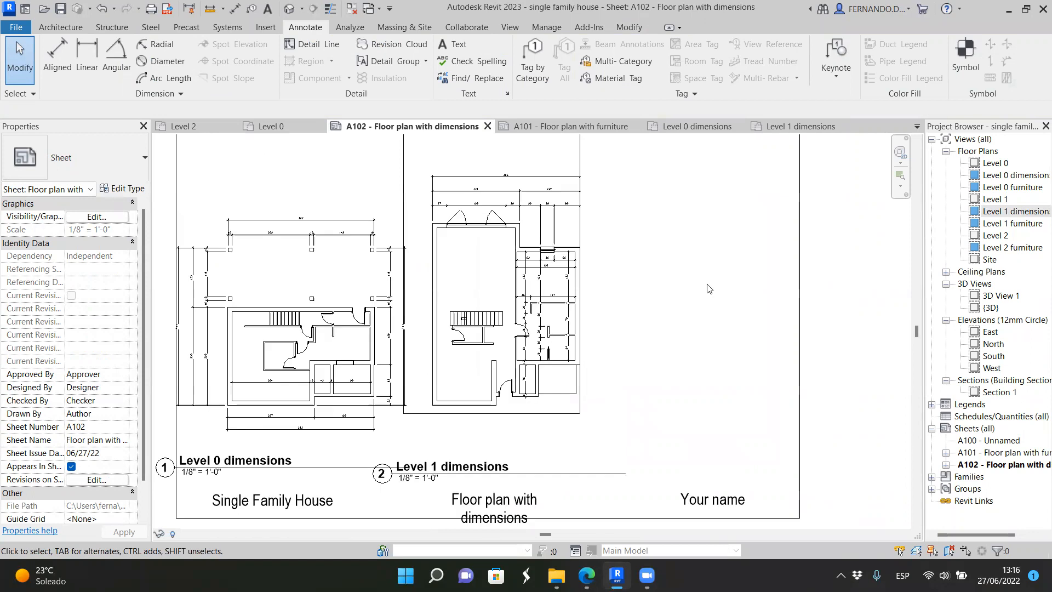
{"action": "scroll", "coordinate": [680, 294], "scroll_direction": "down", "scroll_amount": 2}
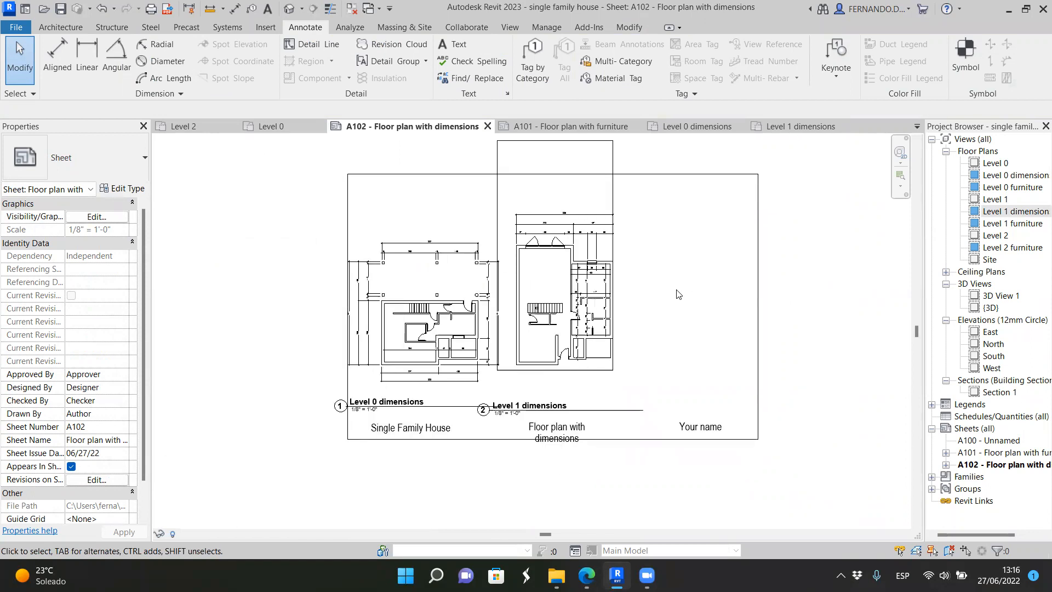
{"action": "scroll", "coordinate": [570, 198], "scroll_direction": "up", "scroll_amount": 2}
{"action": "scroll", "coordinate": [572, 196], "scroll_direction": "up", "scroll_amount": 1}
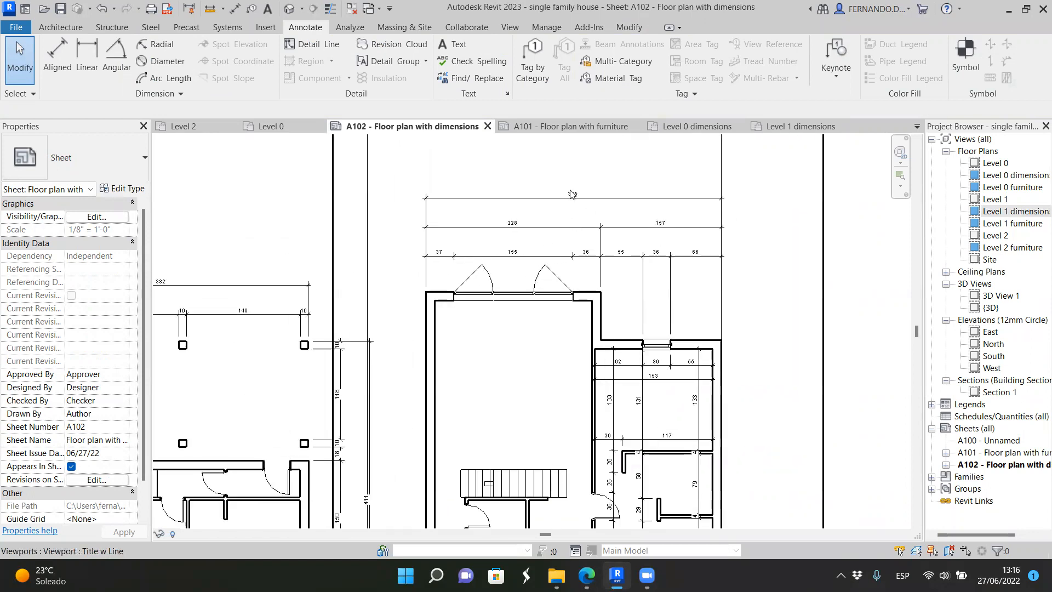
{"action": "scroll", "coordinate": [571, 195], "scroll_direction": "up", "scroll_amount": 3}
{"action": "scroll", "coordinate": [574, 213], "scroll_direction": "down", "scroll_amount": 6}
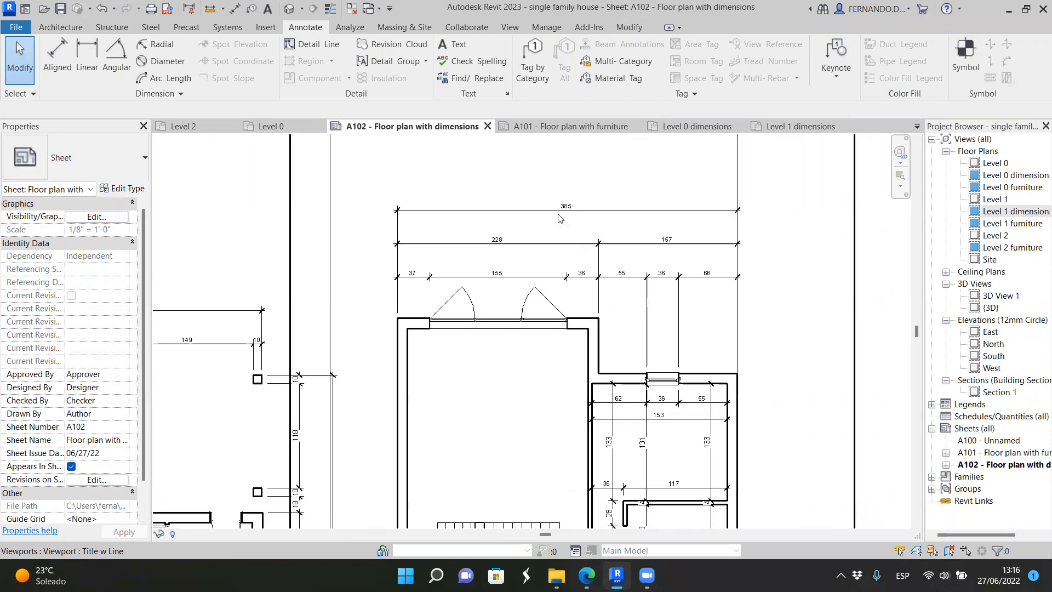
{"action": "scroll", "coordinate": [583, 335], "scroll_direction": "down", "scroll_amount": 3}
Step: Check the Level 1 dimensions around the sliding door partition and the Level 0 vertical dimensions next to that viewport
{"action": "scroll", "coordinate": [588, 368], "scroll_direction": "up", "scroll_amount": 3}
{"action": "scroll", "coordinate": [592, 357], "scroll_direction": "up", "scroll_amount": 3}
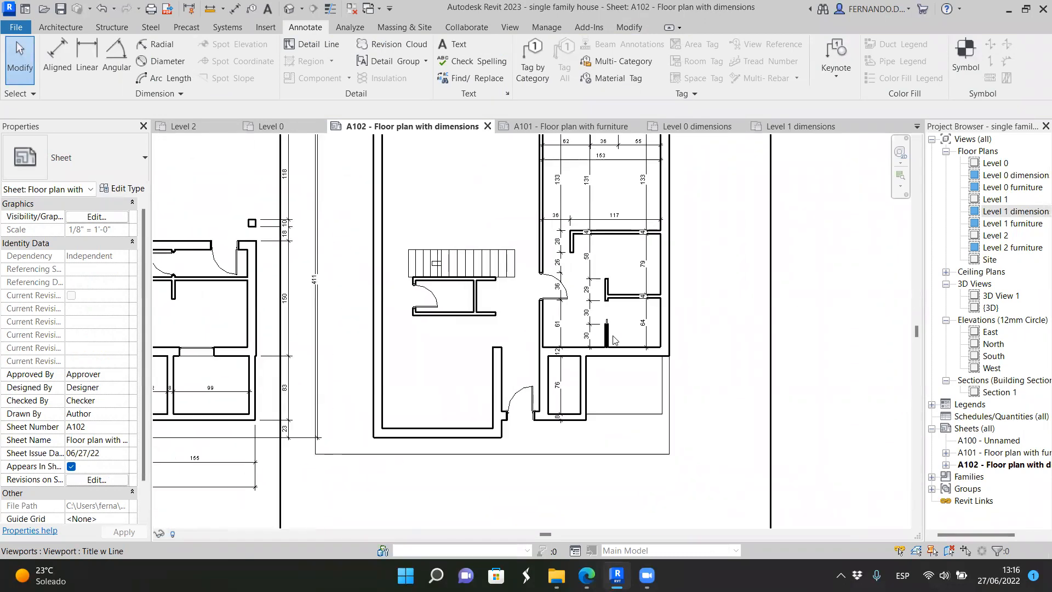
{"action": "scroll", "coordinate": [598, 345], "scroll_direction": "up", "scroll_amount": 1}
{"action": "scroll", "coordinate": [597, 346], "scroll_direction": "up", "scroll_amount": 5}
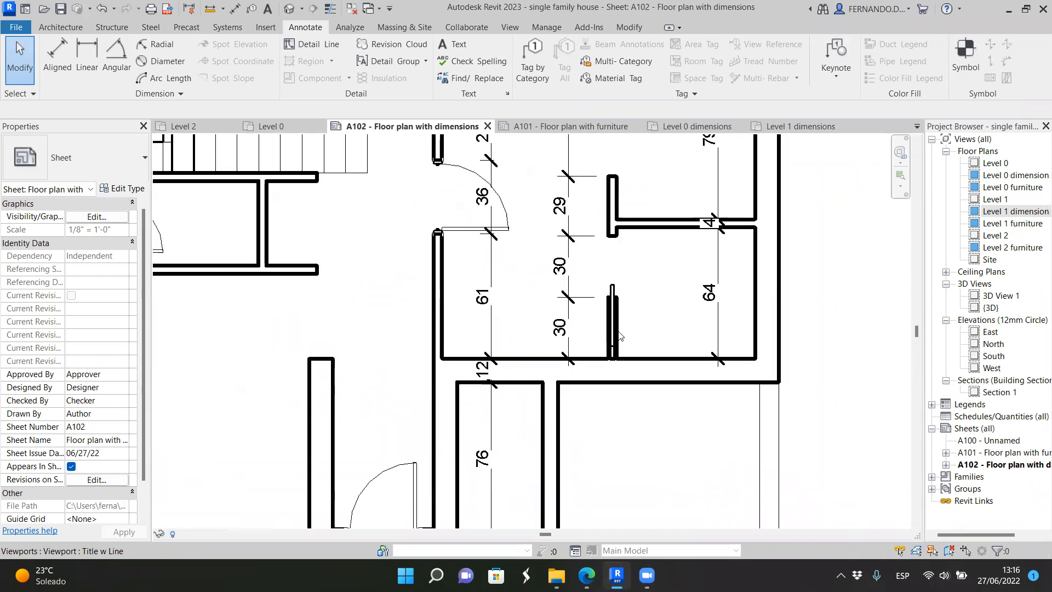
{"action": "scroll", "coordinate": [592, 344], "scroll_direction": "down", "scroll_amount": 8}
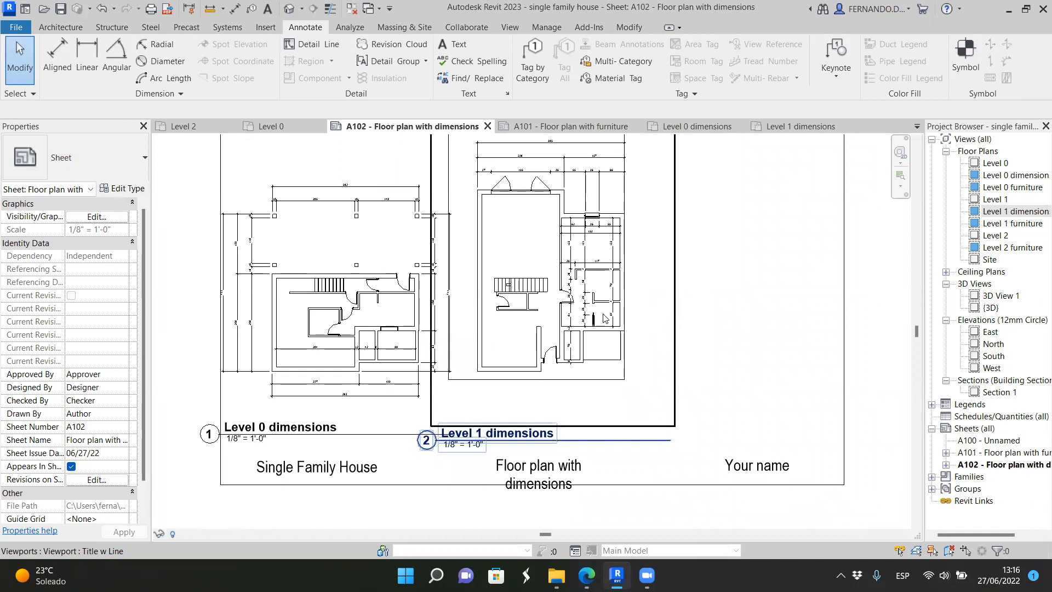
{"action": "scroll", "coordinate": [608, 328], "scroll_direction": "down", "scroll_amount": 2}
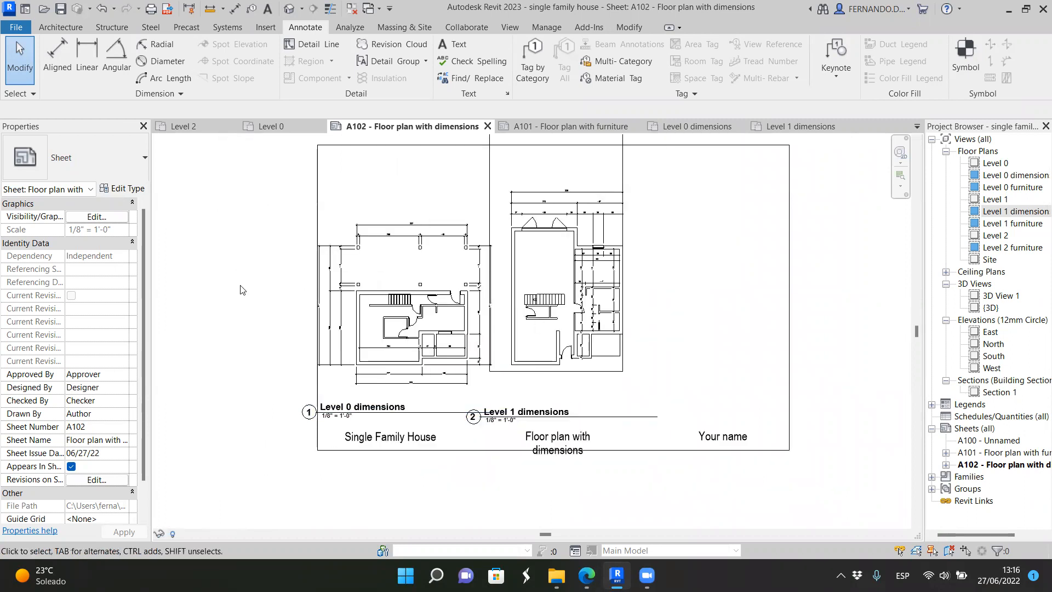
{"action": "scroll", "coordinate": [451, 303], "scroll_direction": "up", "scroll_amount": 10}
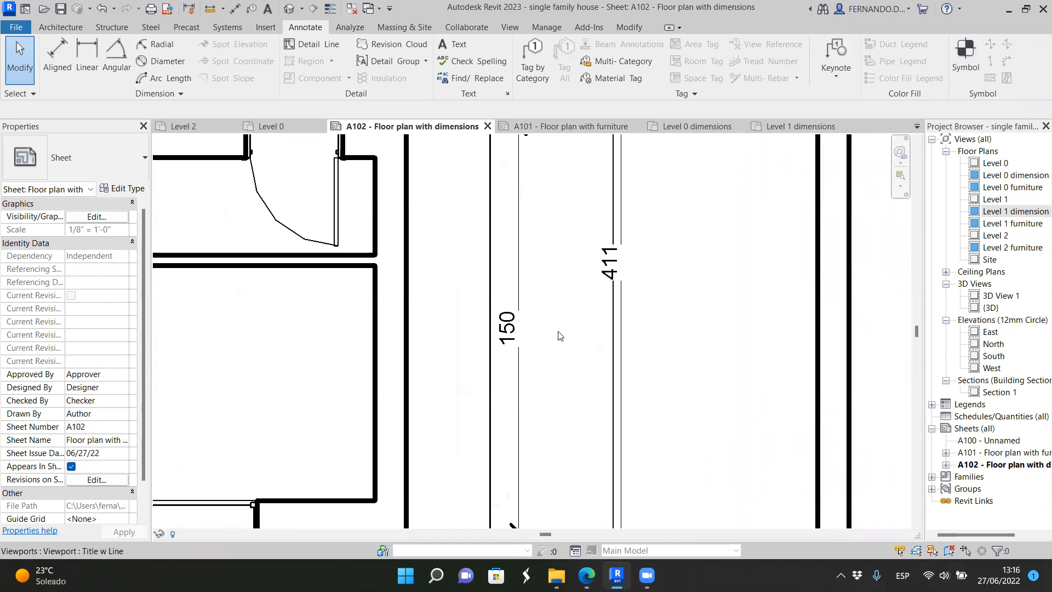
{"action": "scroll", "coordinate": [553, 324], "scroll_direction": "down", "scroll_amount": 8}
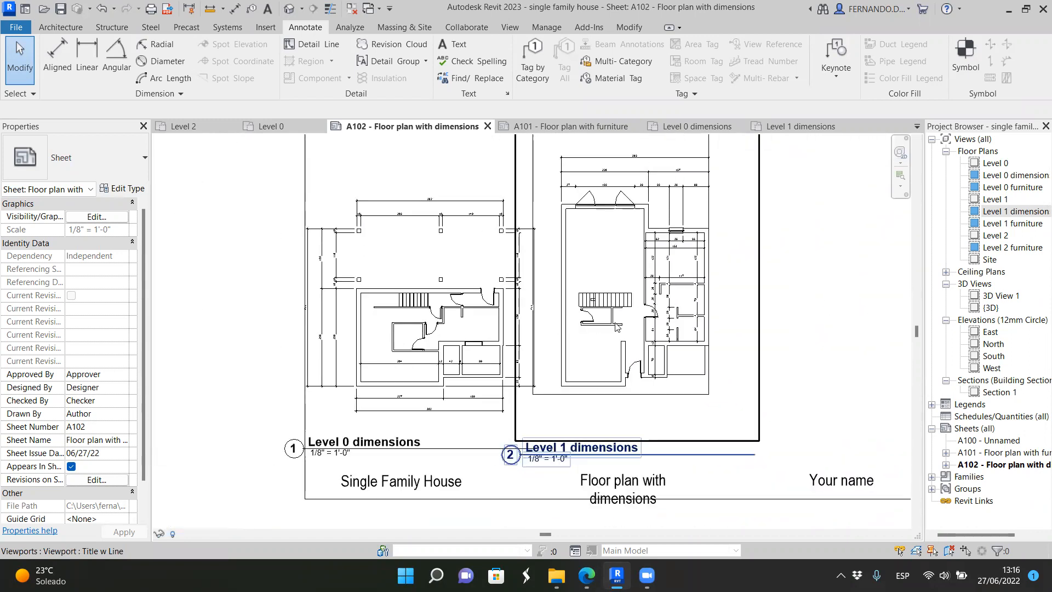
{"action": "scroll", "coordinate": [587, 334], "scroll_direction": "down", "scroll_amount": 2}
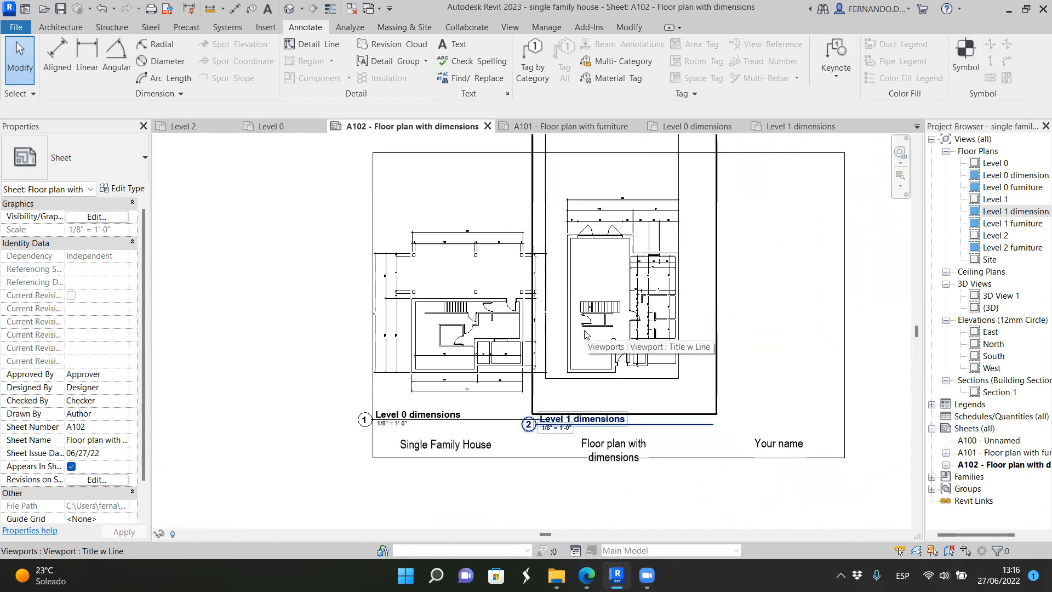
Step: Compare the column dimensions on the Level 0 plan with the room dimensions in the Level 1 wing
{"action": "scroll", "coordinate": [456, 269], "scroll_direction": "up", "scroll_amount": 5}
{"action": "scroll", "coordinate": [456, 269], "scroll_direction": "up", "scroll_amount": 3}
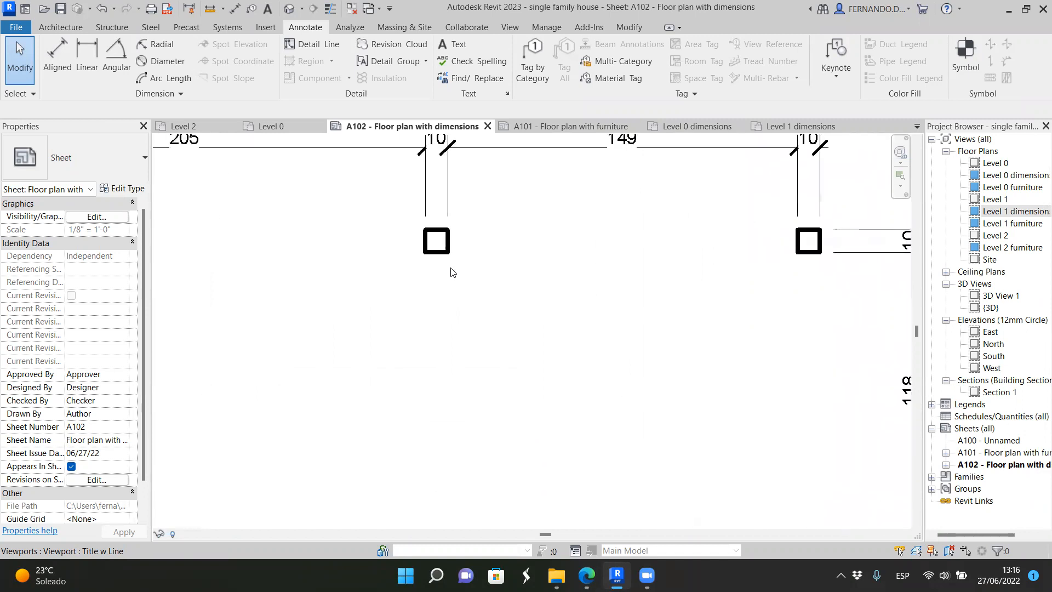
{"action": "scroll", "coordinate": [316, 308], "scroll_direction": "down", "scroll_amount": 2}
{"action": "scroll", "coordinate": [315, 308], "scroll_direction": "down", "scroll_amount": 3}
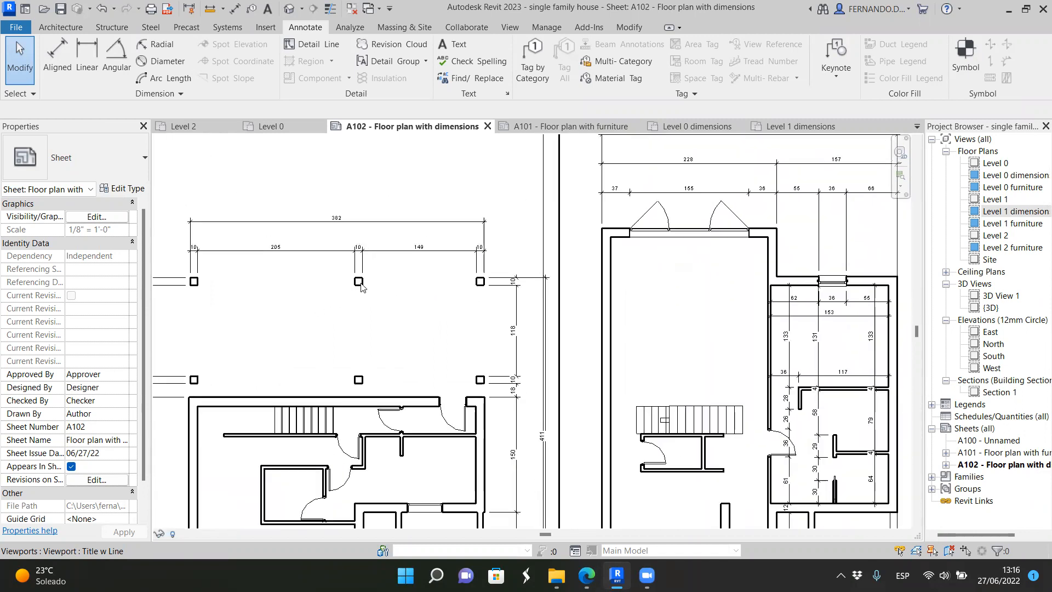
{"action": "scroll", "coordinate": [619, 318], "scroll_direction": "up", "scroll_amount": 5}
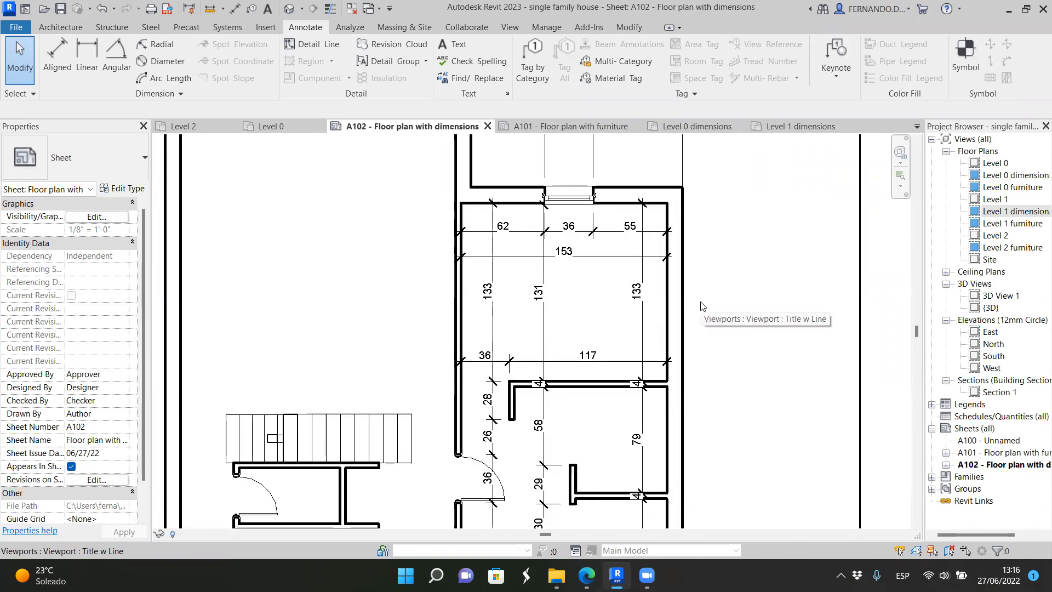
{"action": "scroll", "coordinate": [704, 307], "scroll_direction": "down", "scroll_amount": 5}
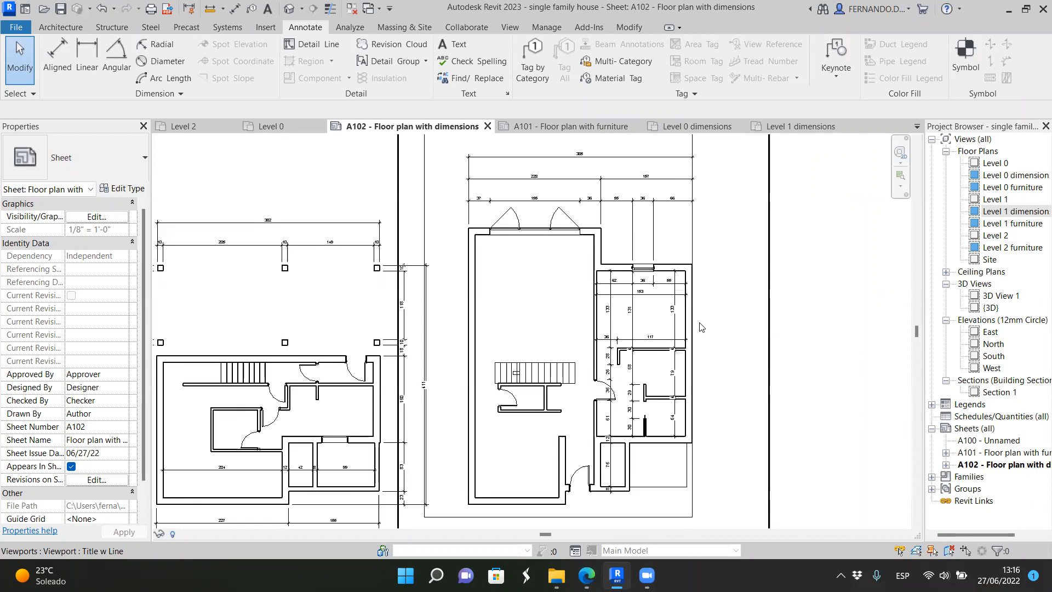
{"action": "scroll", "coordinate": [411, 274], "scroll_direction": "up", "scroll_amount": 4}
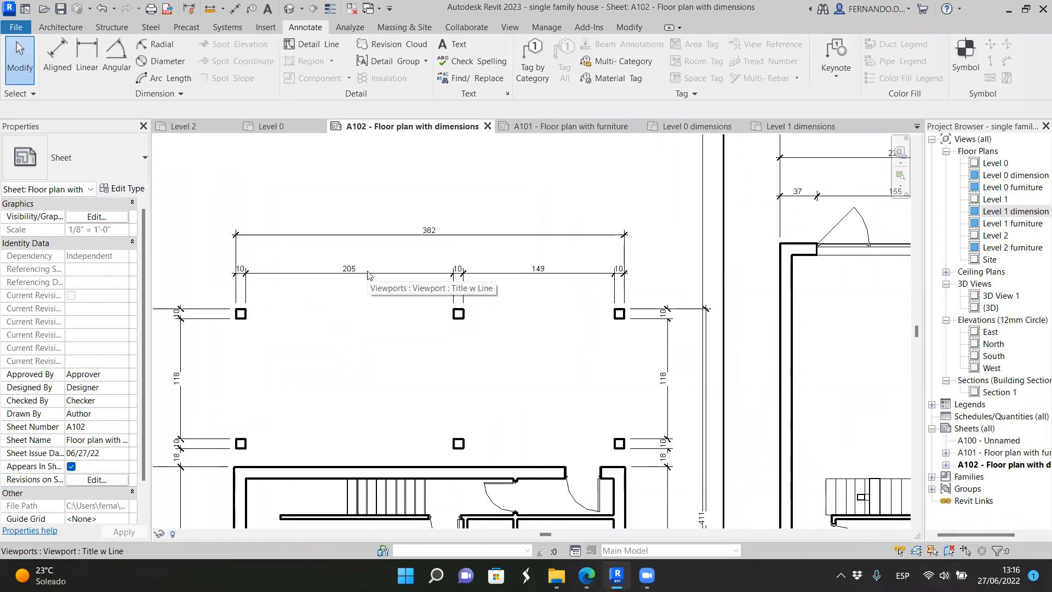
{"action": "scroll", "coordinate": [367, 275], "scroll_direction": "down", "scroll_amount": 4}
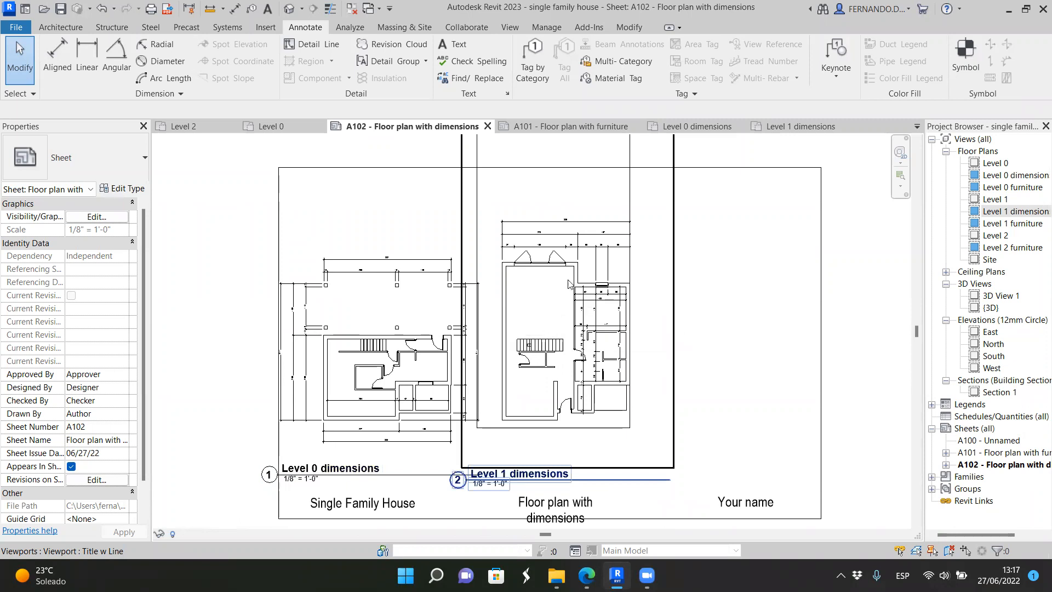
Step: Examine where the Level 1 wing's interior dimension ticks meet the wall faces near the window
{"action": "scroll", "coordinate": [585, 260], "scroll_direction": "up", "scroll_amount": 2}
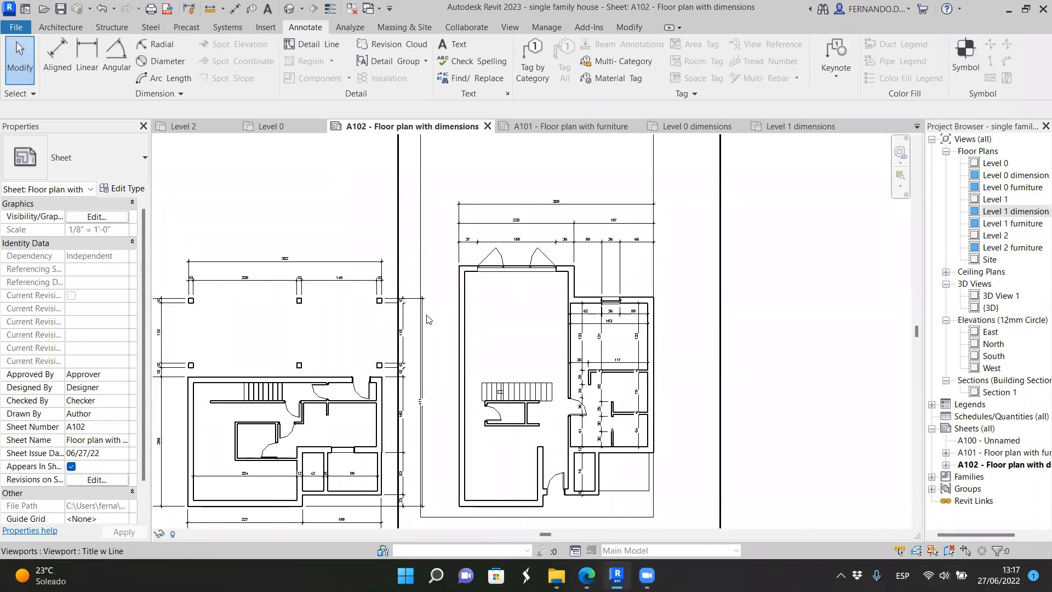
{"action": "scroll", "coordinate": [443, 304], "scroll_direction": "up", "scroll_amount": 1}
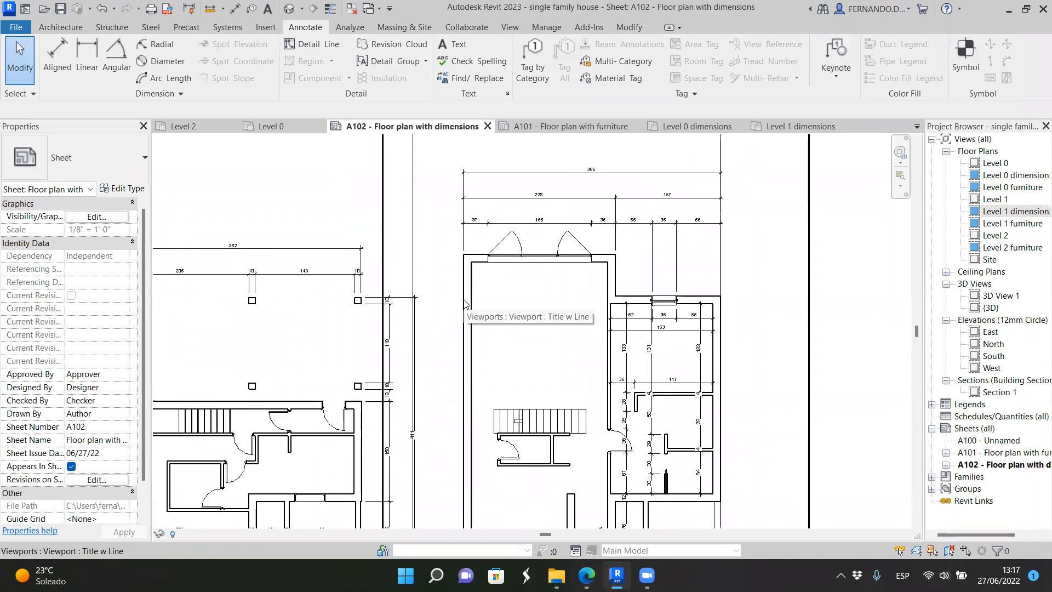
{"action": "scroll", "coordinate": [465, 303], "scroll_direction": "up", "scroll_amount": 2}
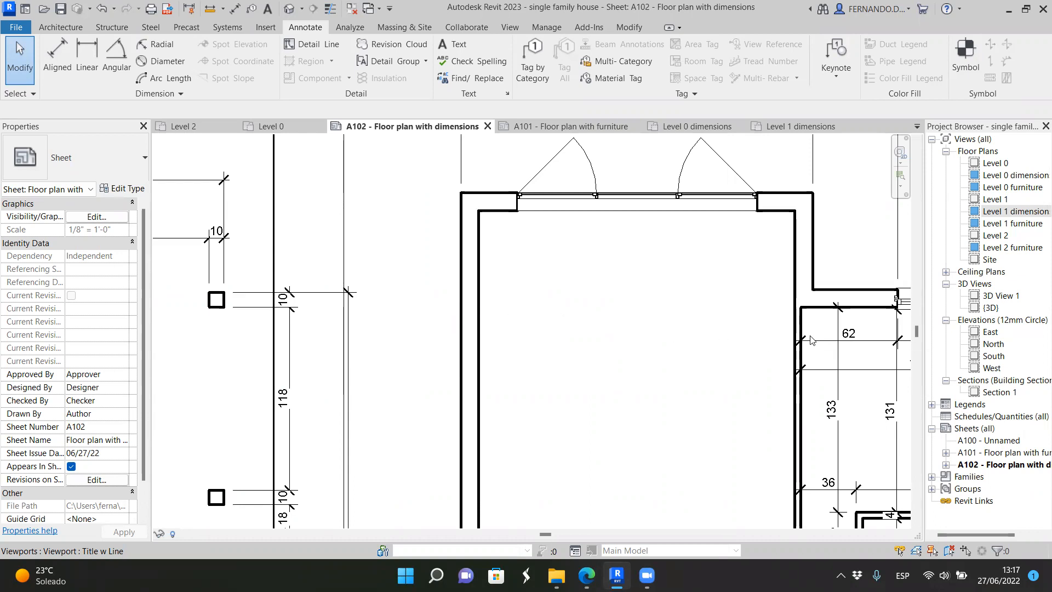
{"action": "scroll", "coordinate": [810, 342], "scroll_direction": "up", "scroll_amount": 2}
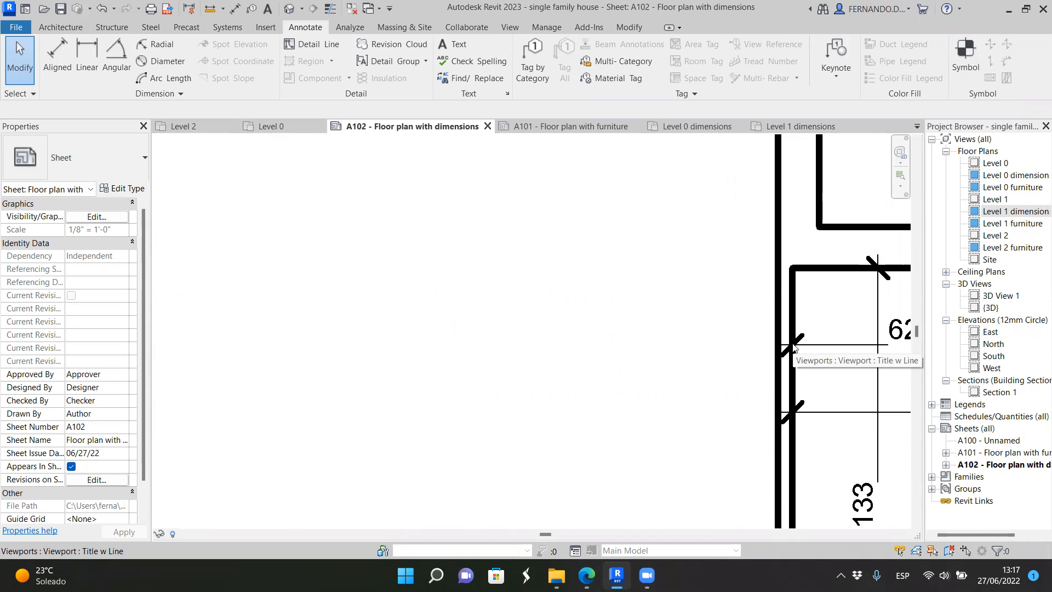
{"action": "scroll", "coordinate": [501, 362], "scroll_direction": "down", "scroll_amount": 1}
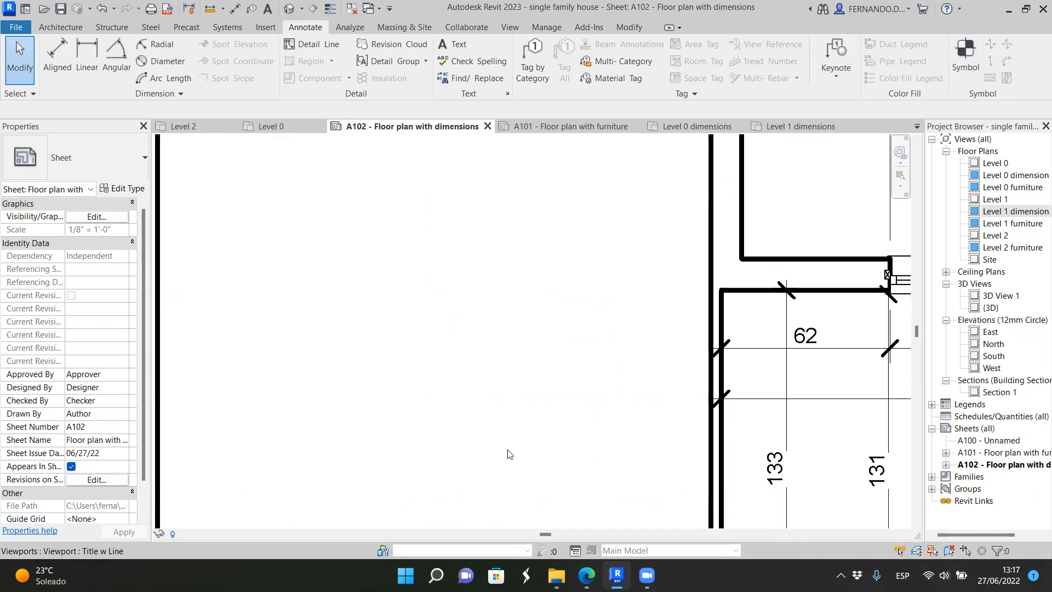